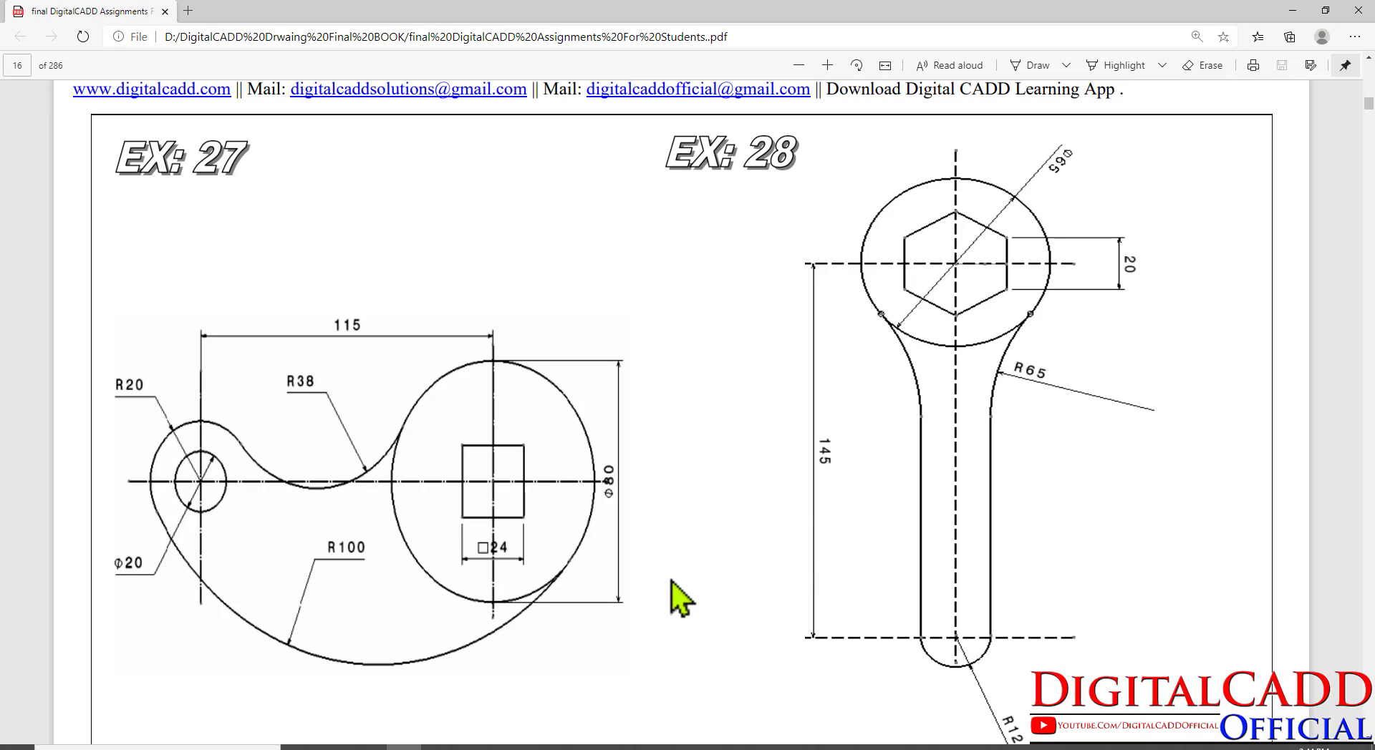
mouse_move(101, 119)
mouse_down()
mouse_move(198, 194)
mouse_move(261, 199)
mouse_up()
mouse_move(639, 125)
mouse_down()
mouse_move(745, 175)
mouse_move(825, 189)
mouse_up()
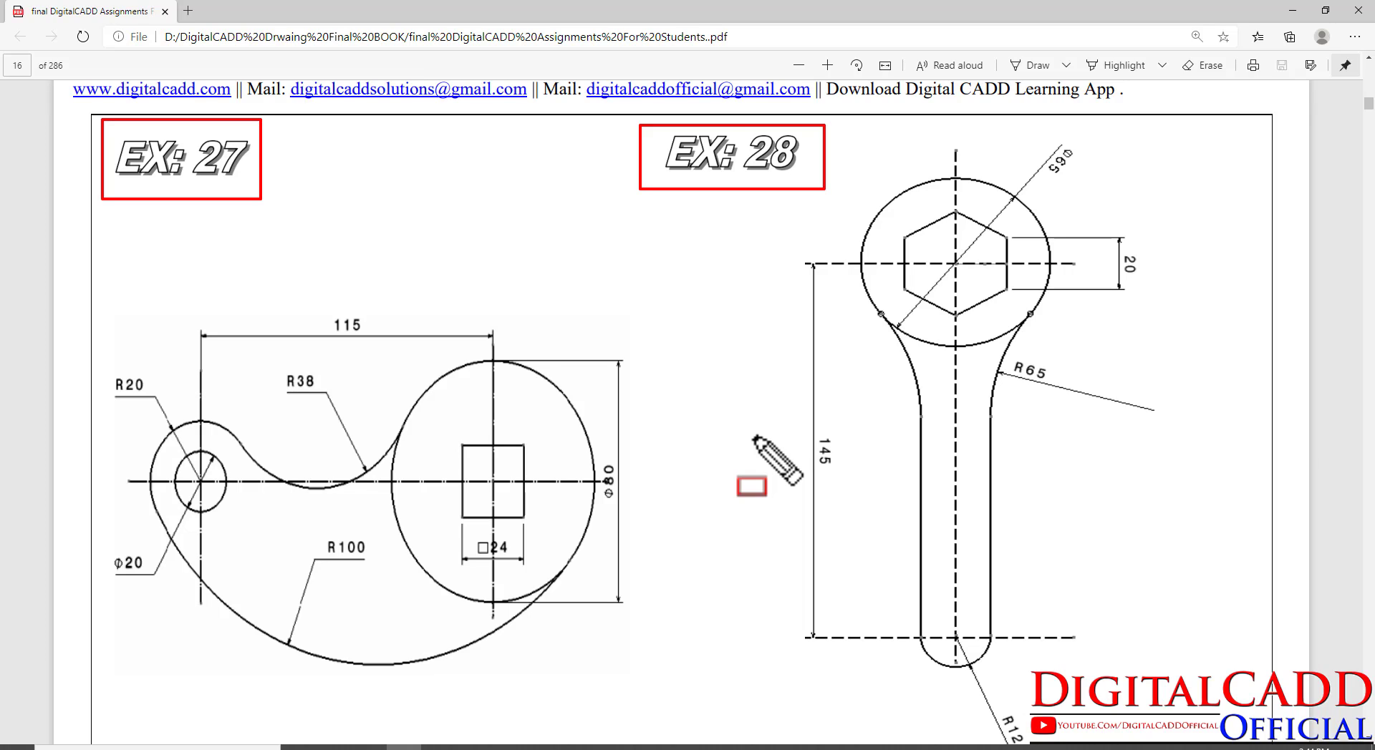
key(Escape)
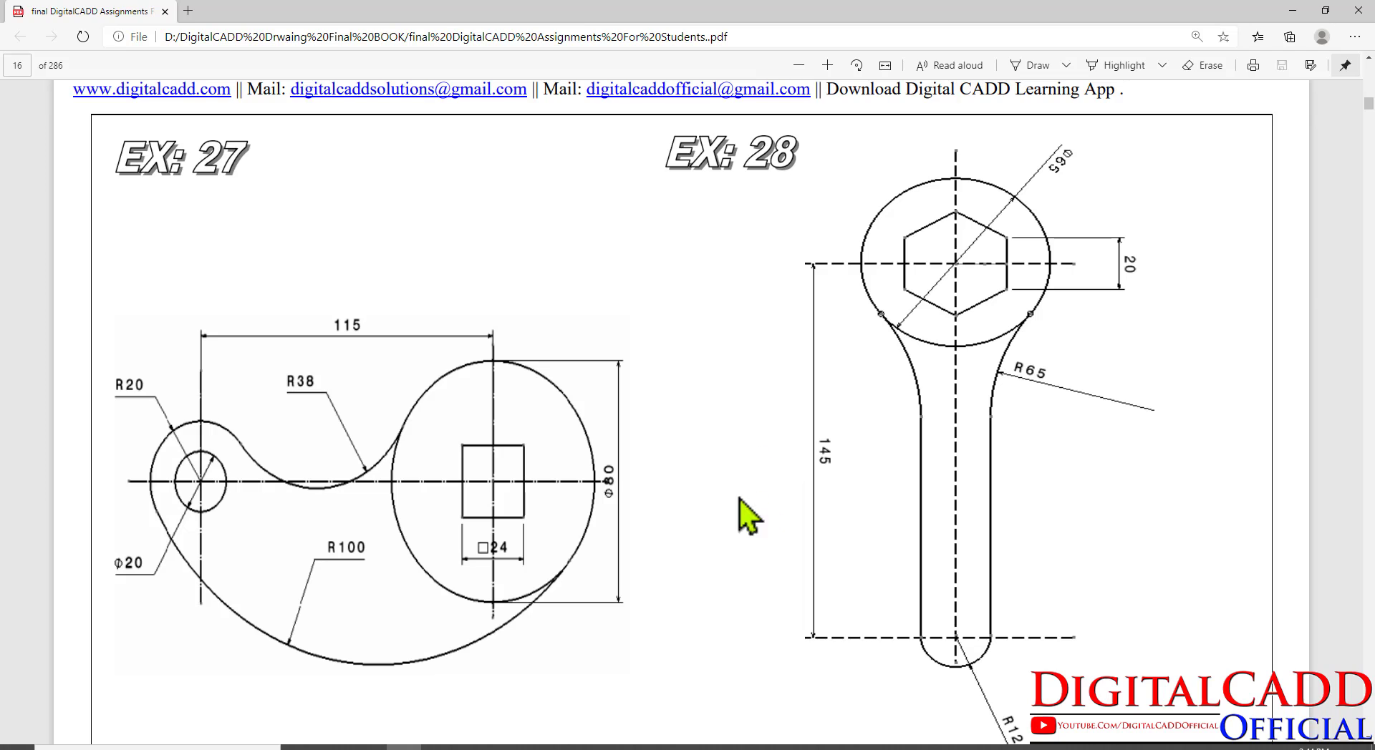
Switch to AutoCAD and start a new drawing from the acadiso.dwt template.
click(587, 748)
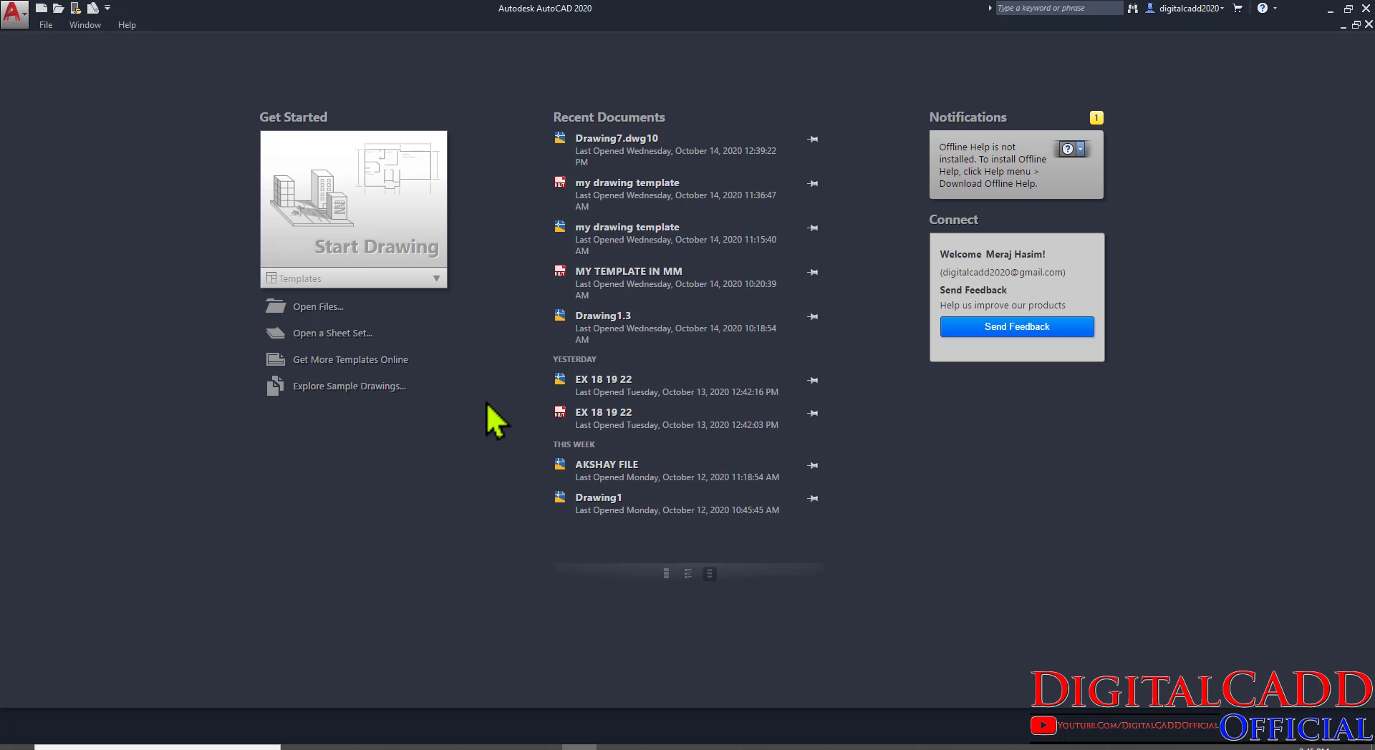
click(430, 285)
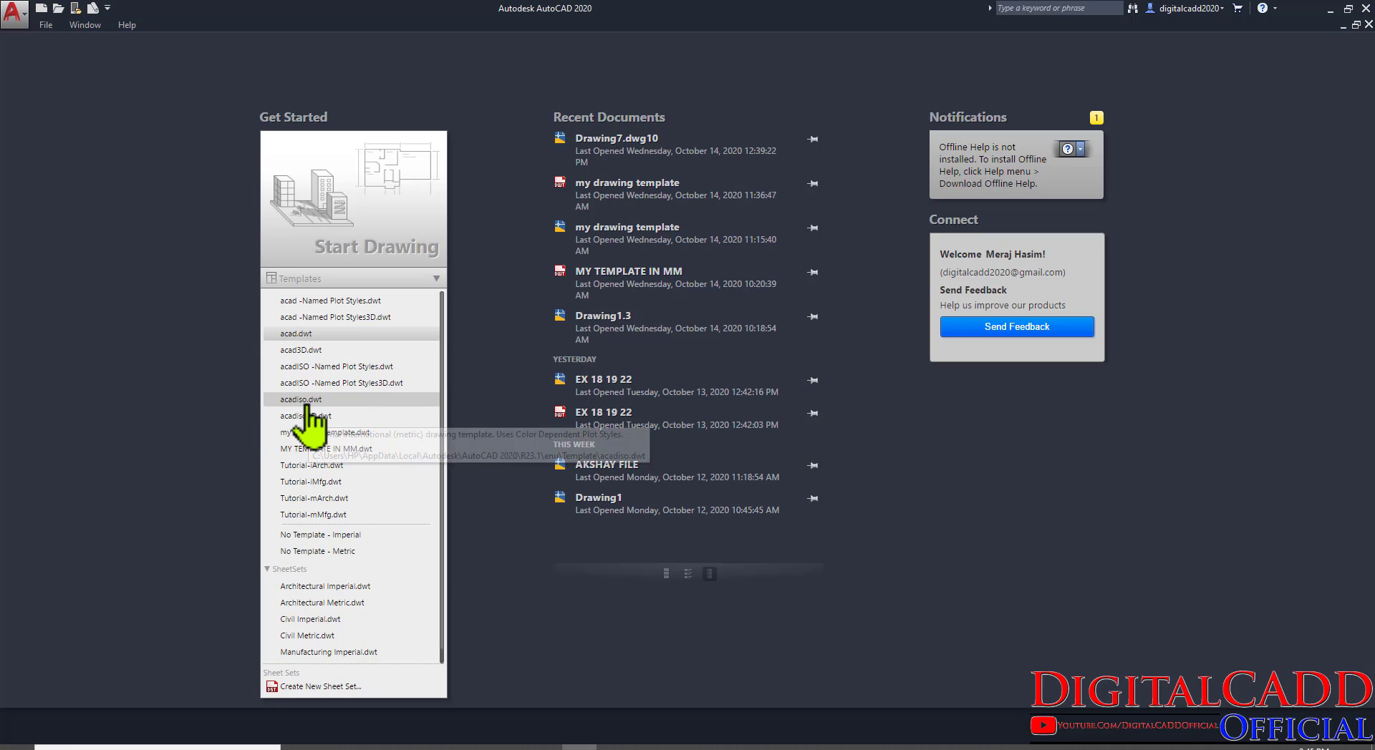
key(ctrl+alt+d)
drag(246, 378, 421, 417)
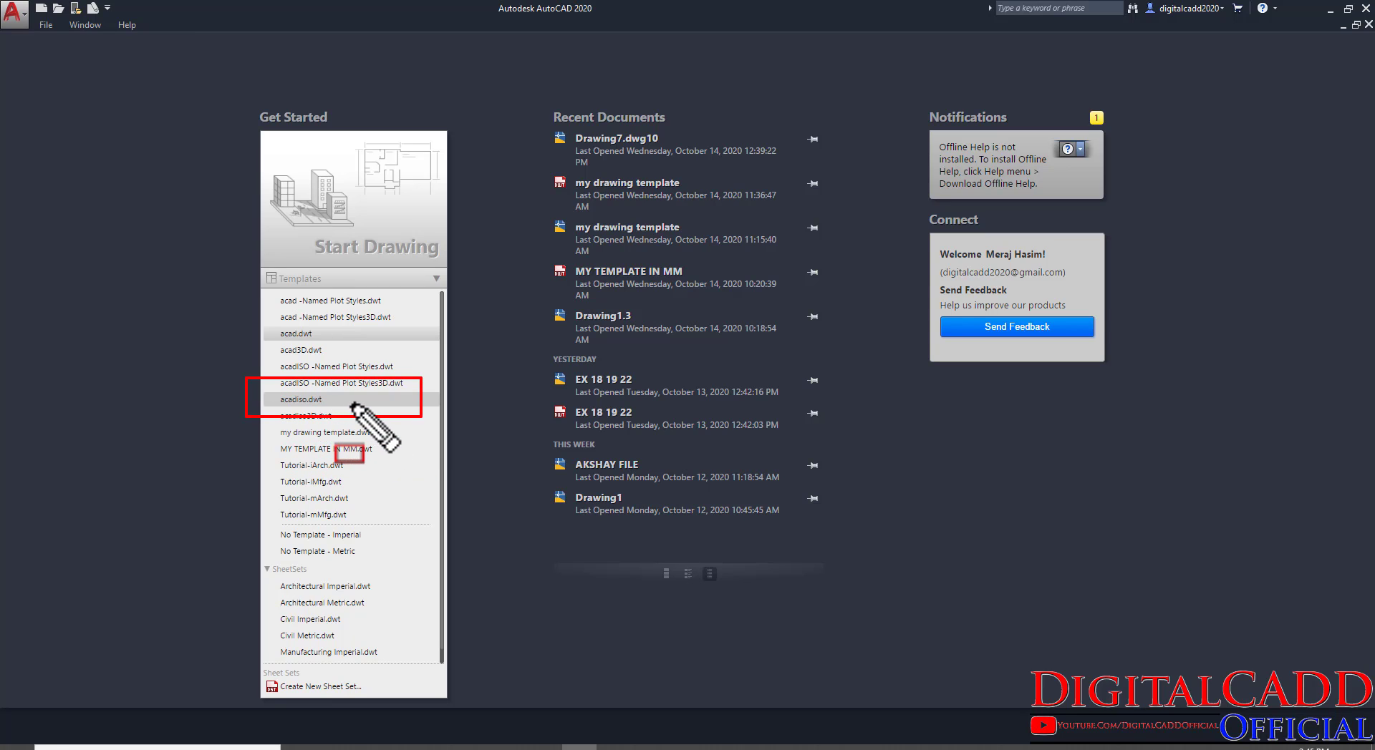
key(Escape)
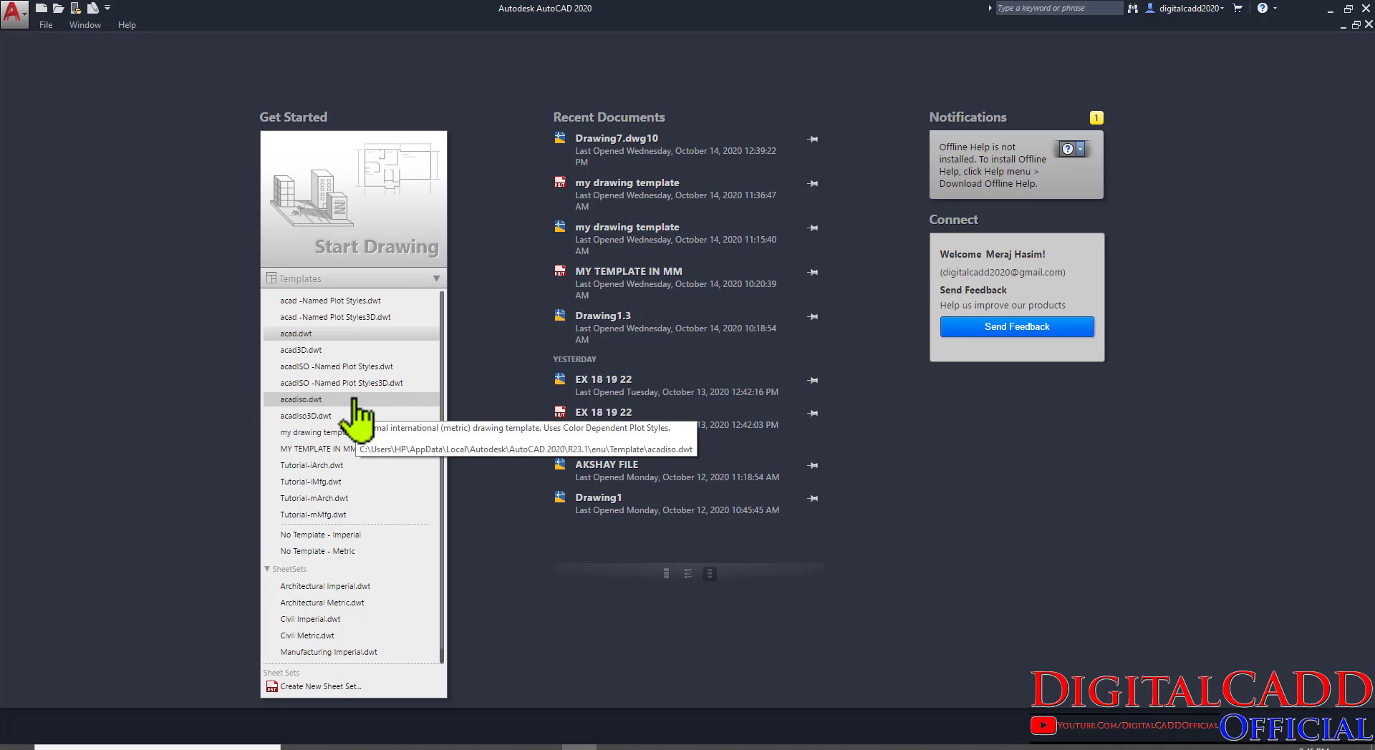
click(301, 400)
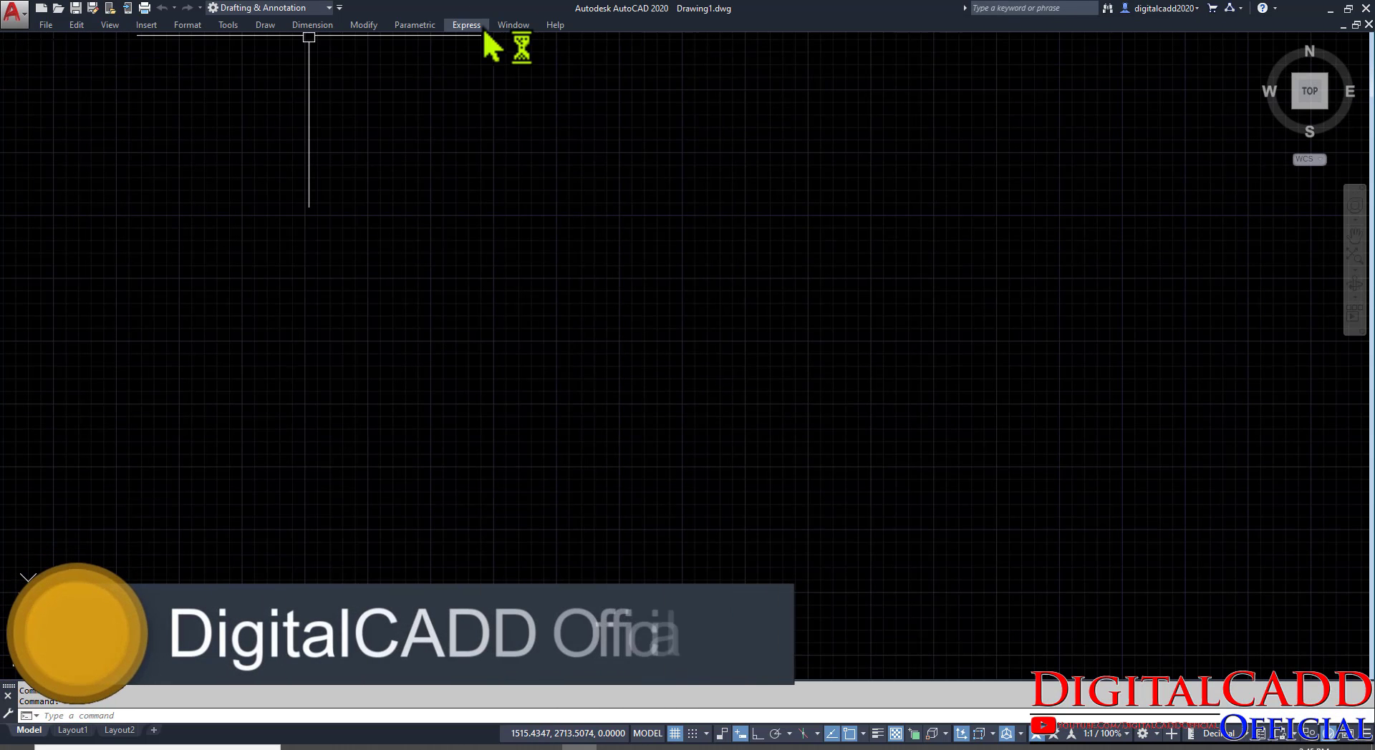
Reset the current profile to the default settings in the program options.
click(14, 17)
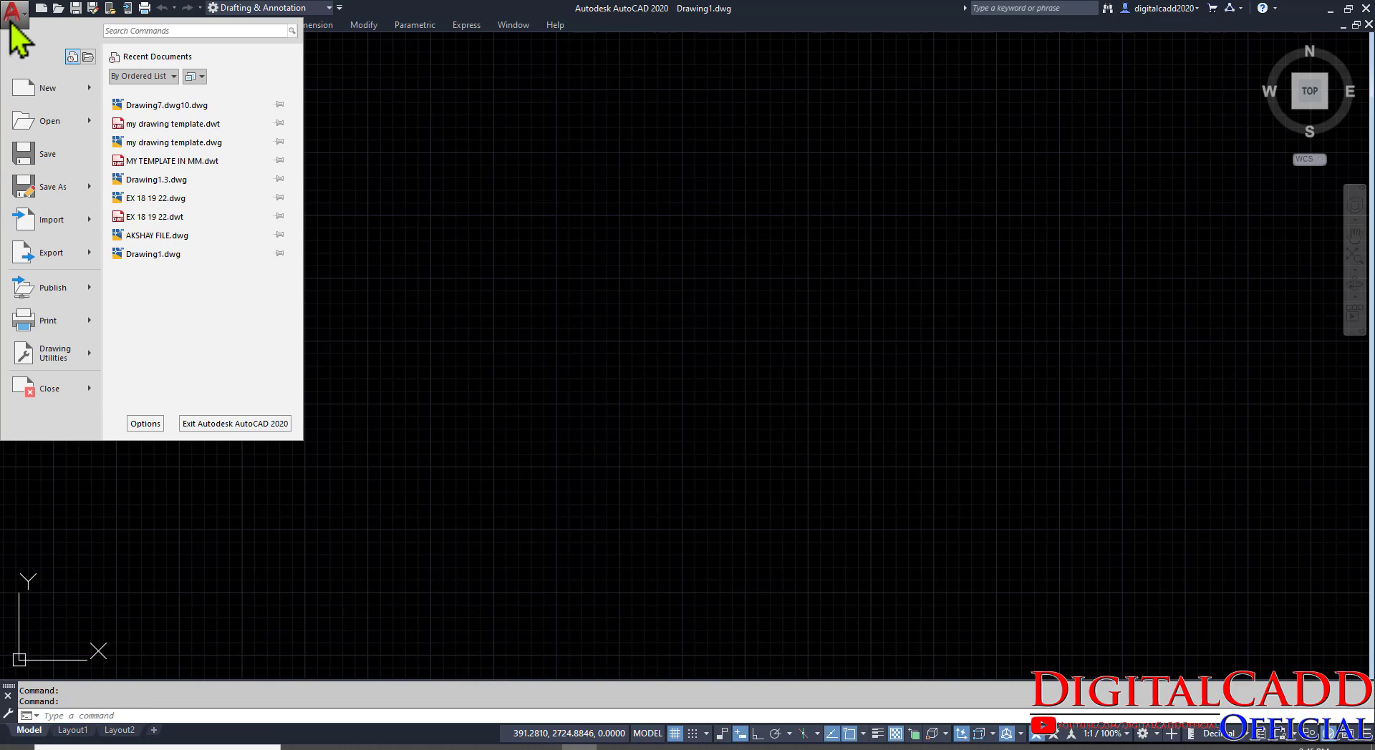
click(147, 425)
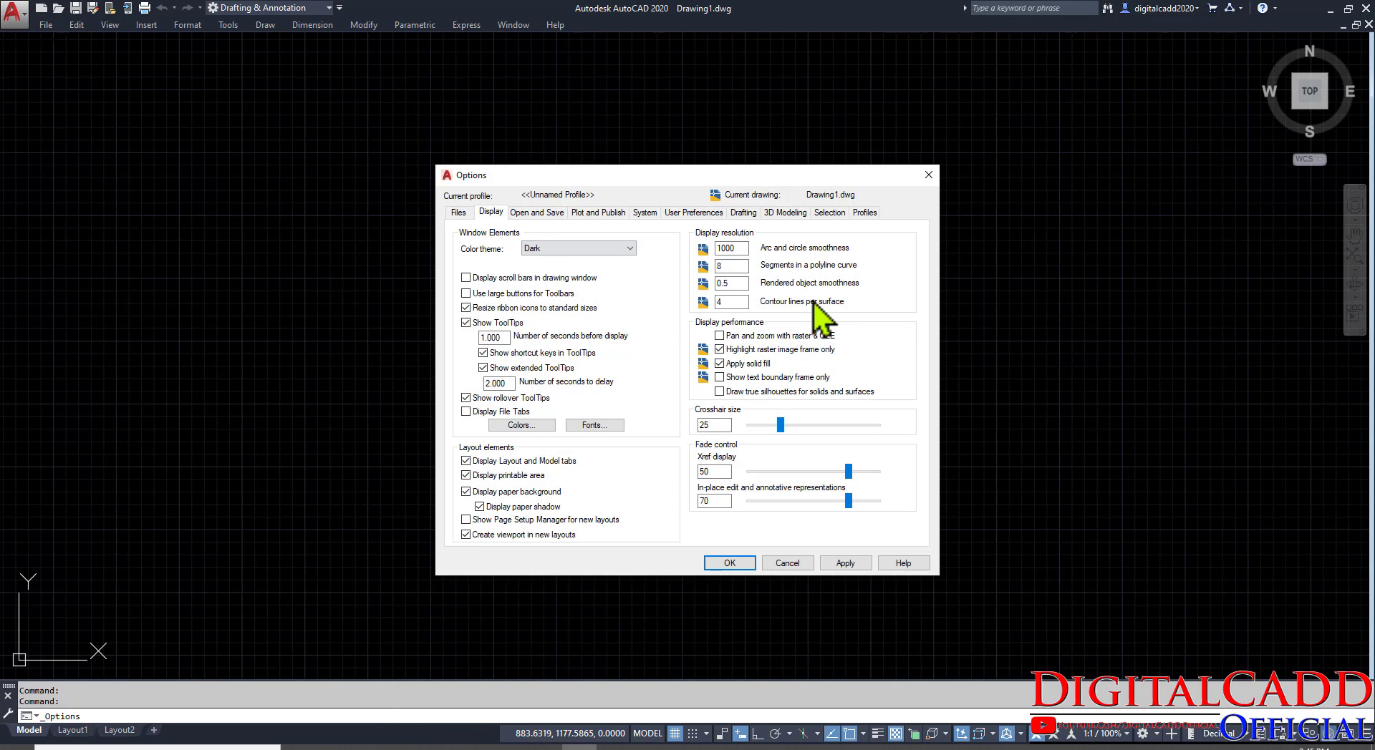
click(863, 212)
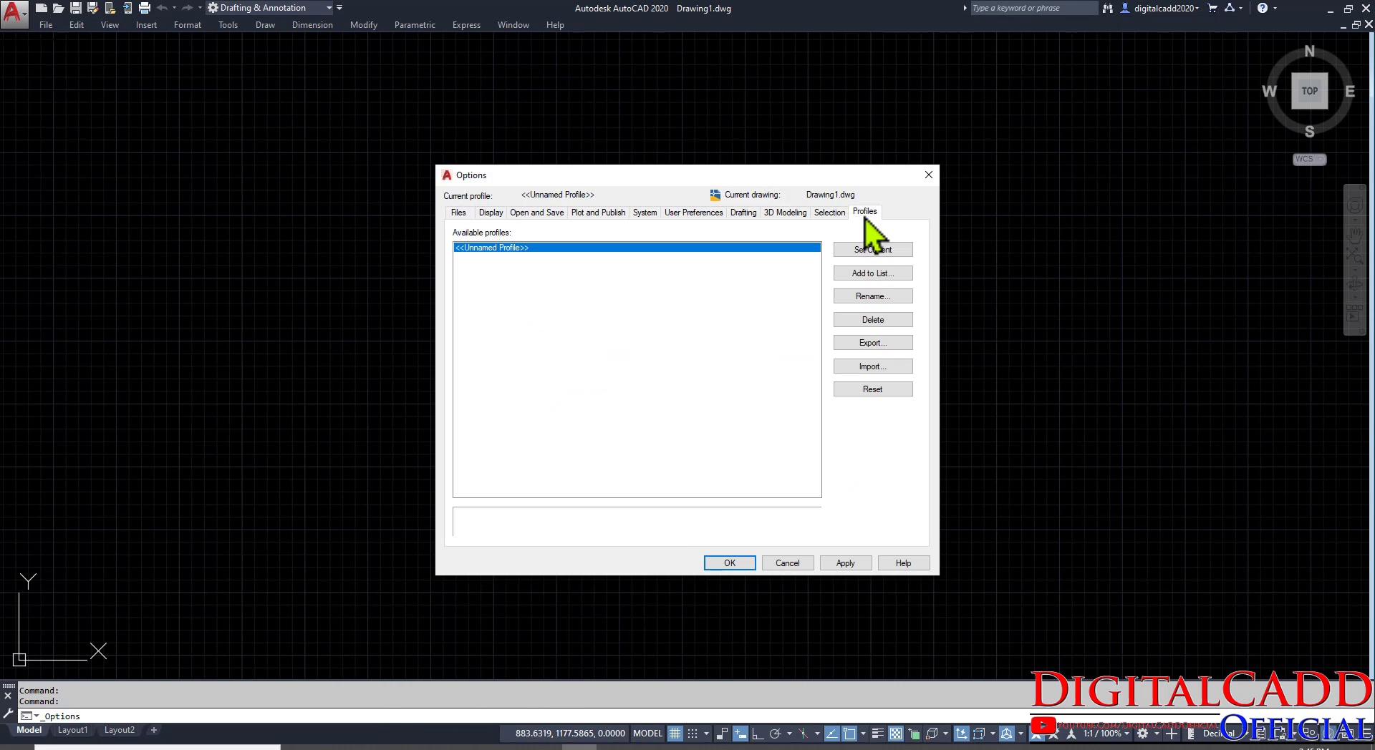
click(868, 389)
click(692, 411)
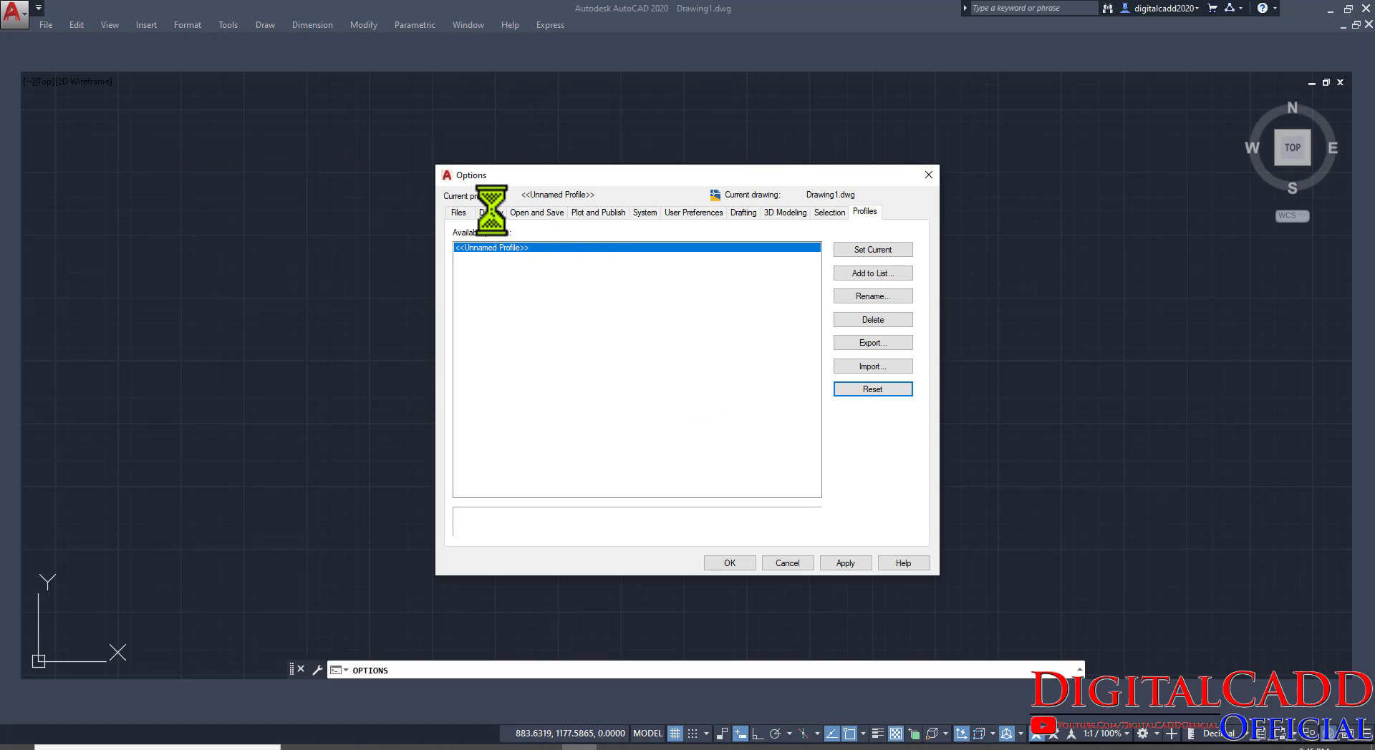
Set the crosshair size to 25, adjust the pickbox size, and accept the options.
click(491, 212)
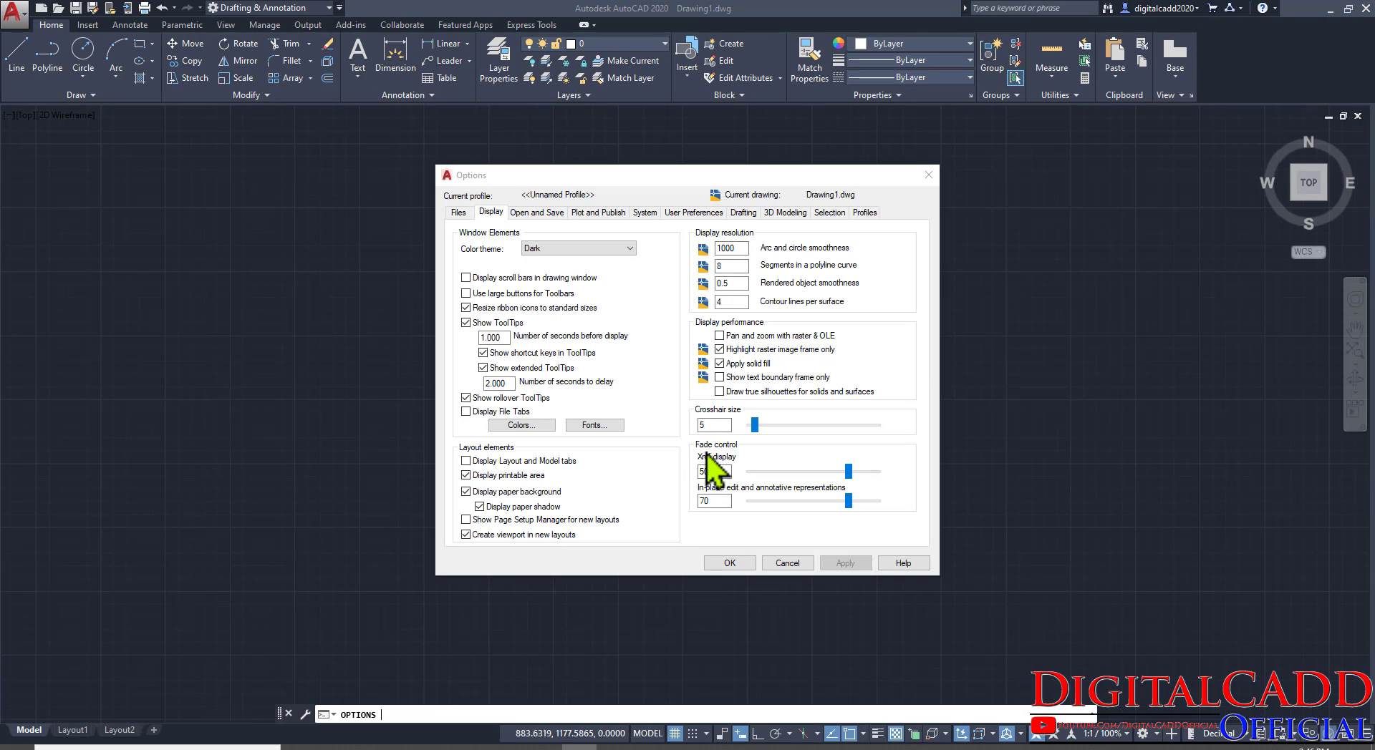
drag(721, 429, 616, 415)
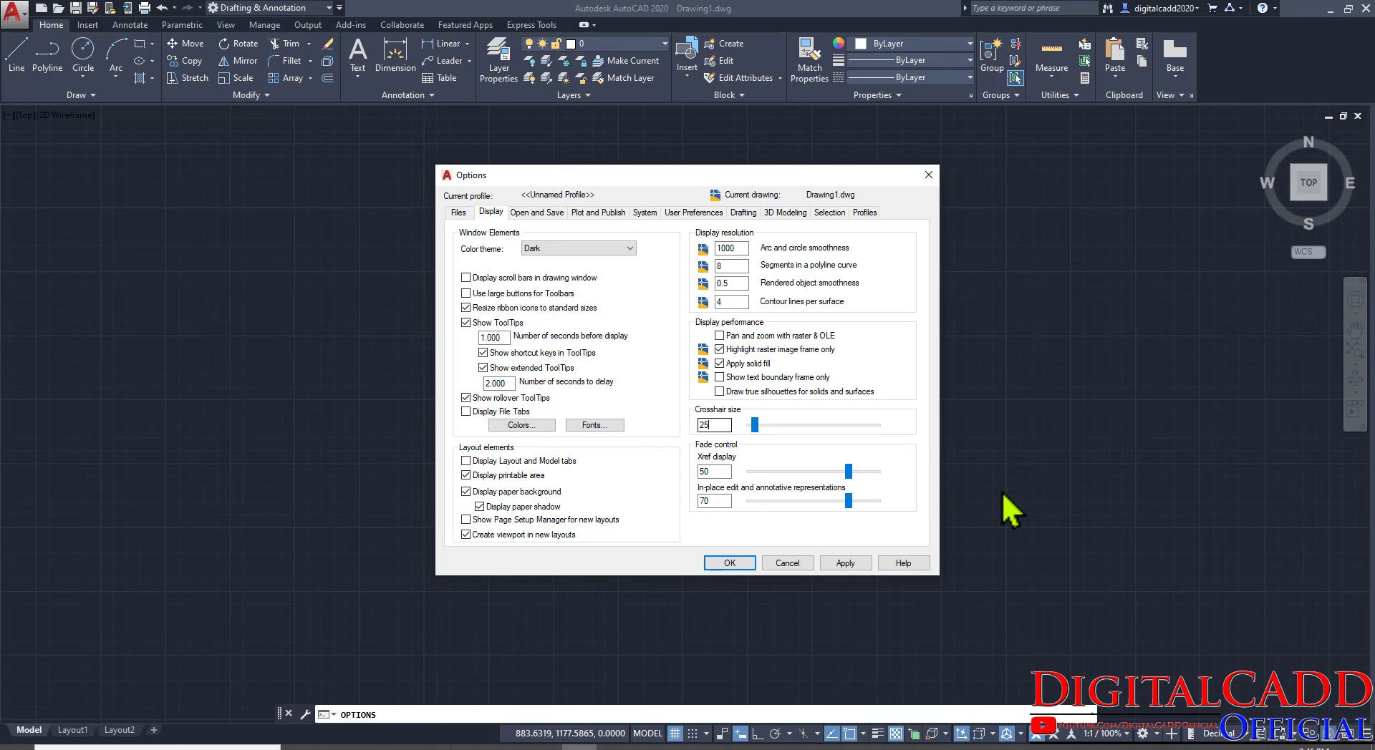
click(829, 213)
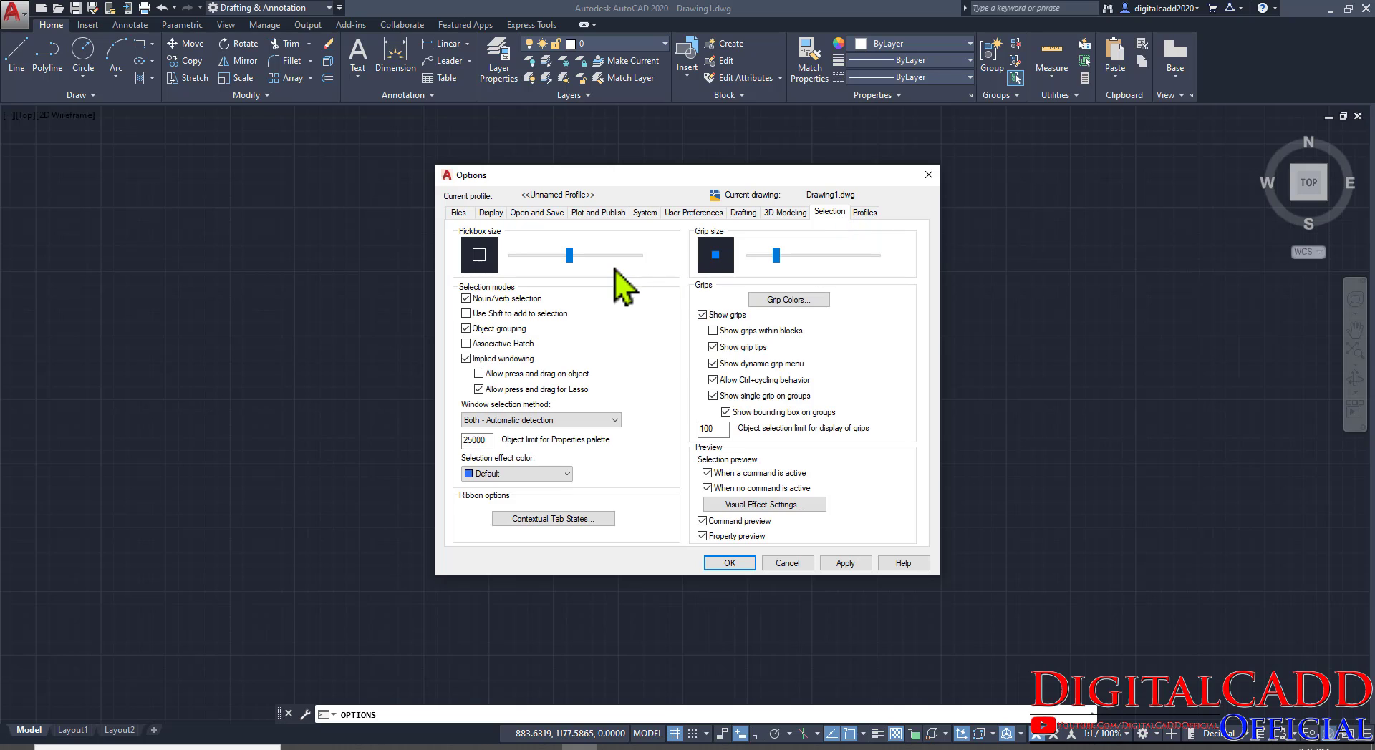
drag(572, 262, 561, 272)
click(730, 564)
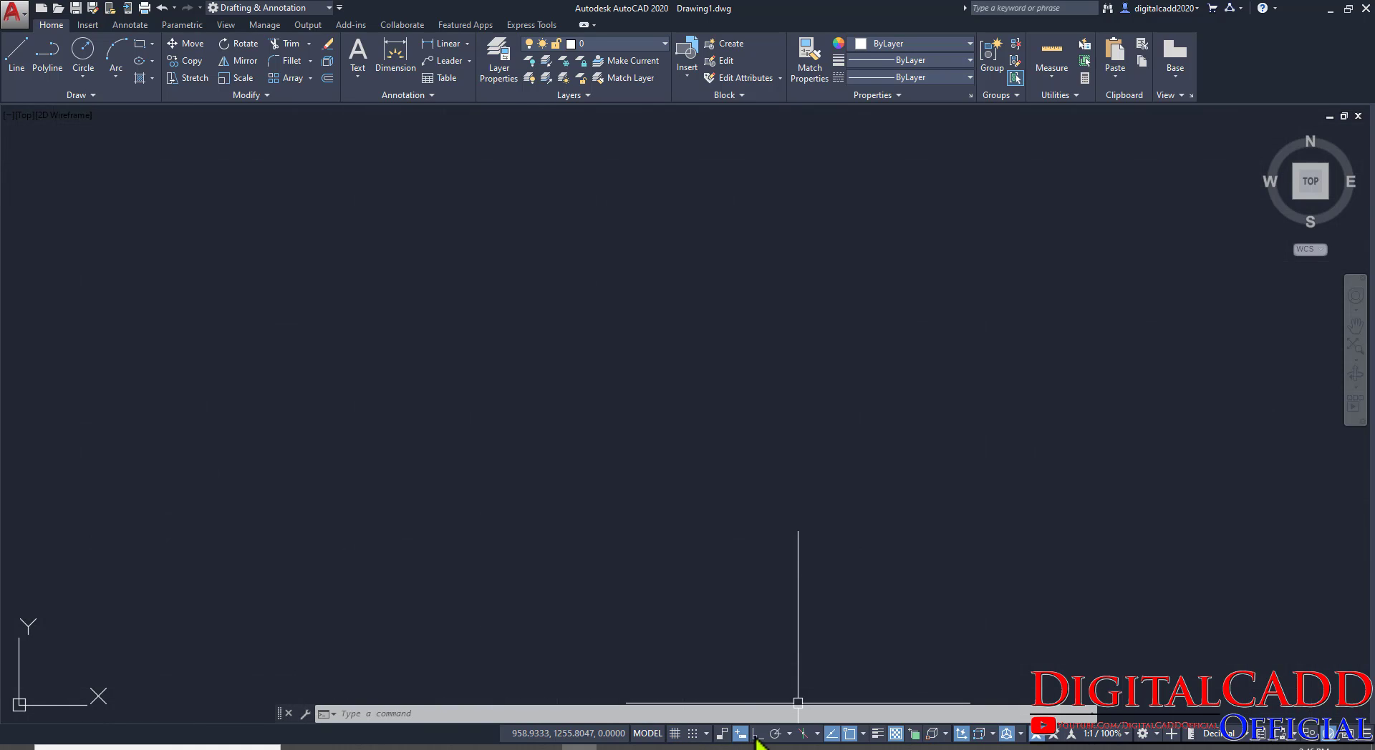
Enable all object snap modes in the drafting settings.
click(864, 735)
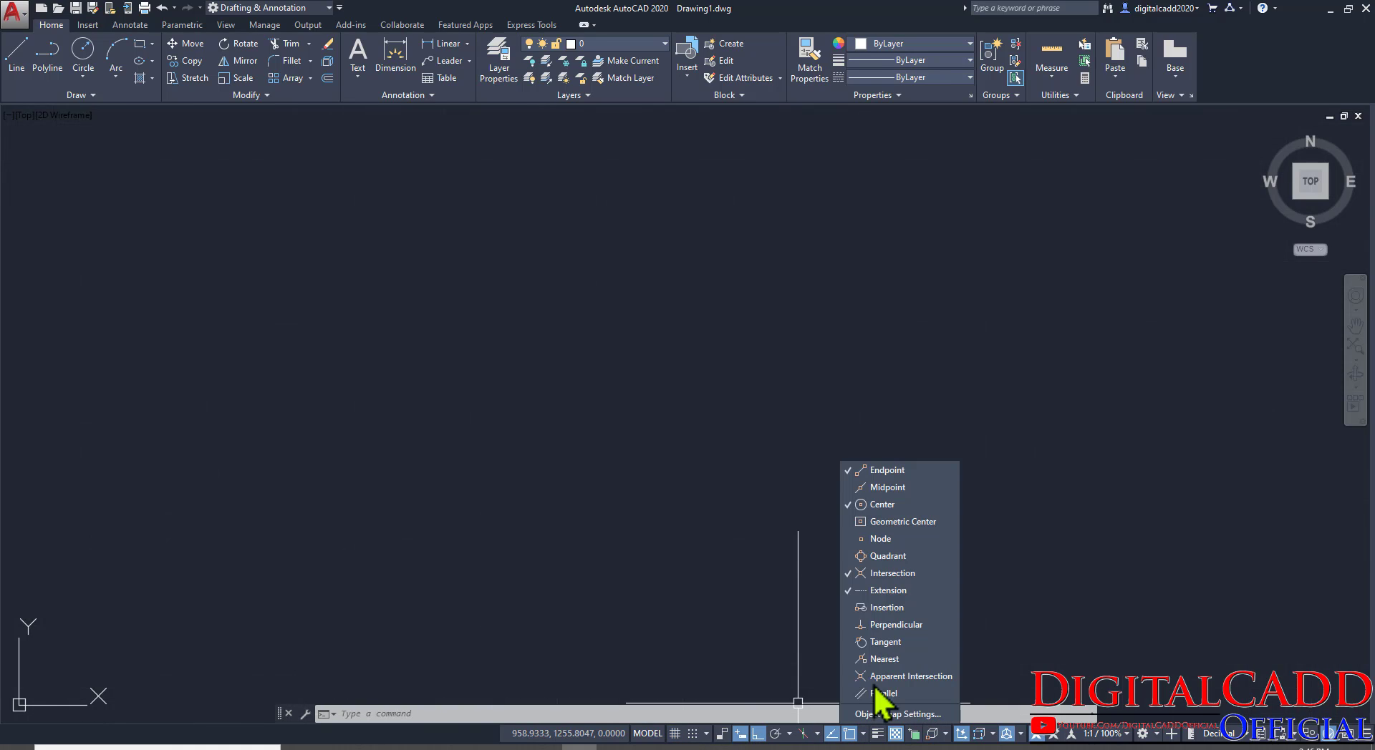
click(888, 715)
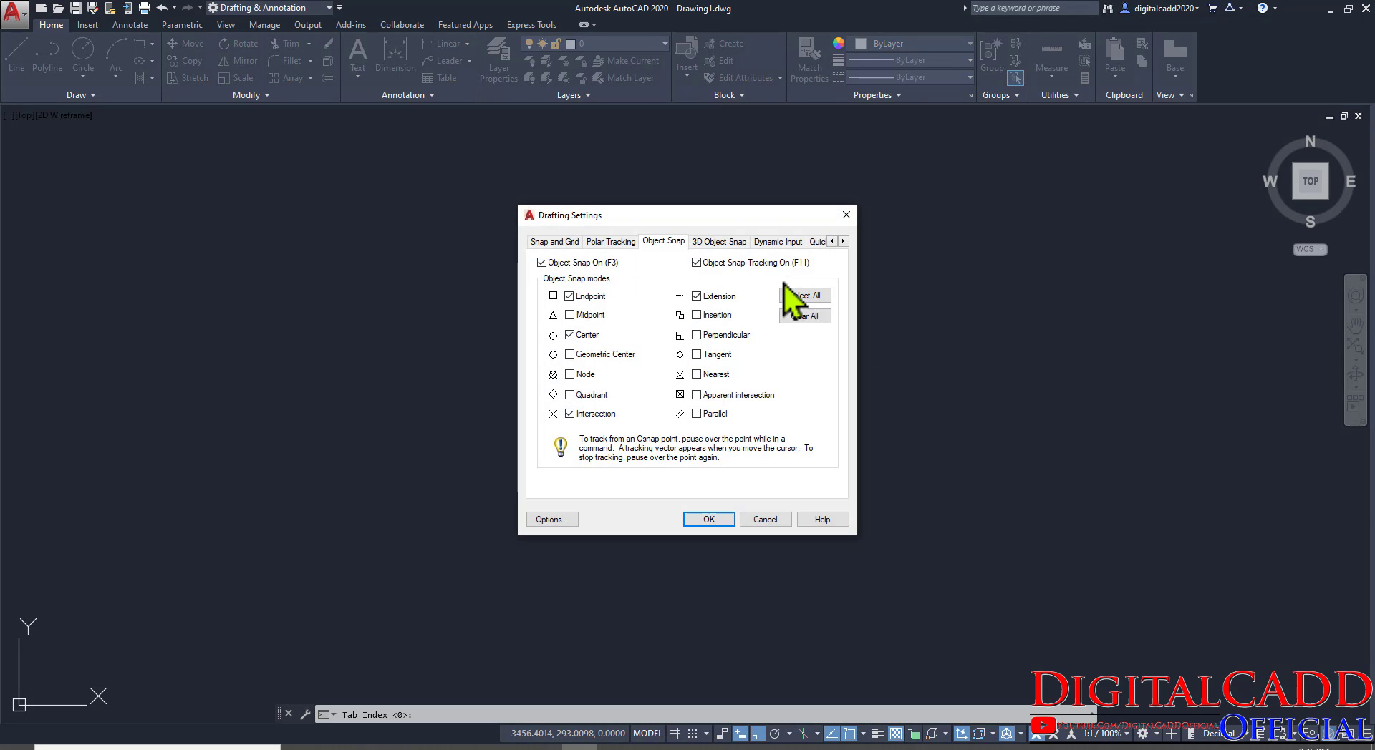
click(803, 295)
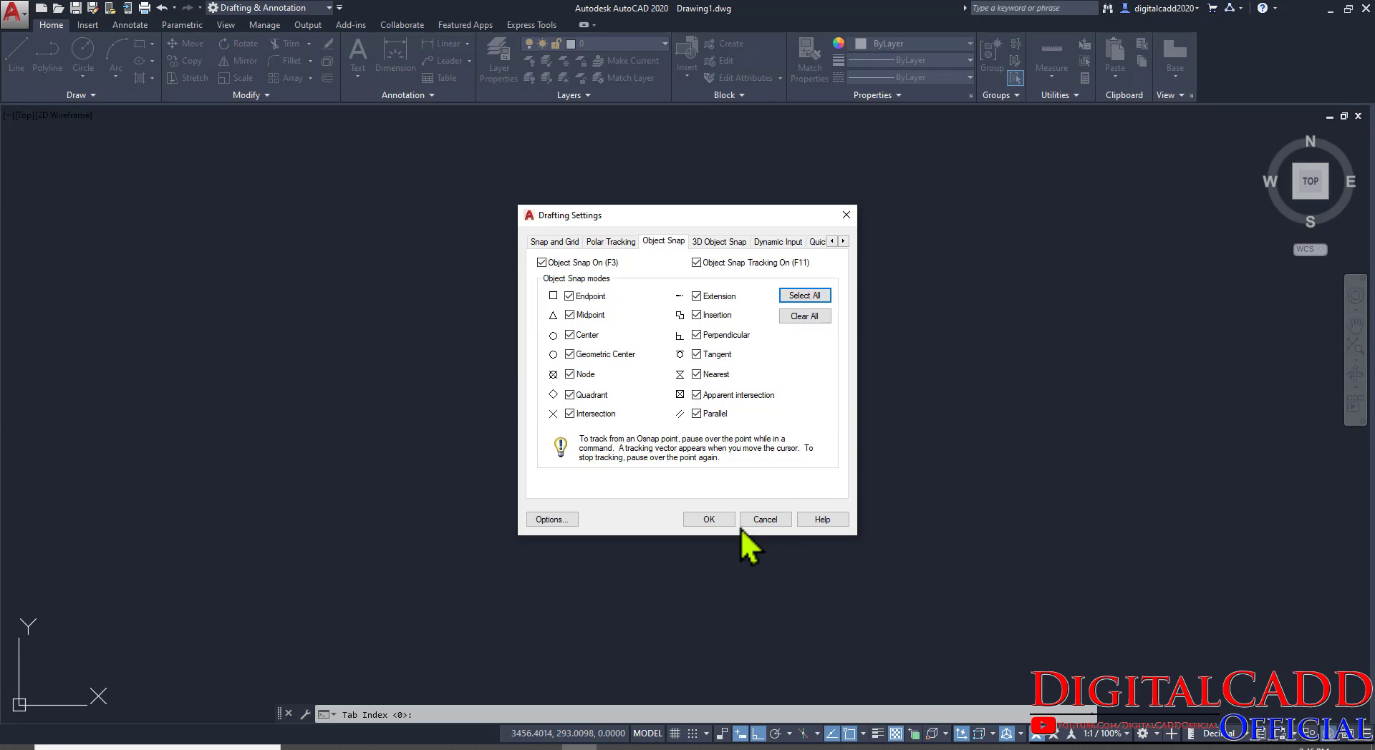
click(708, 519)
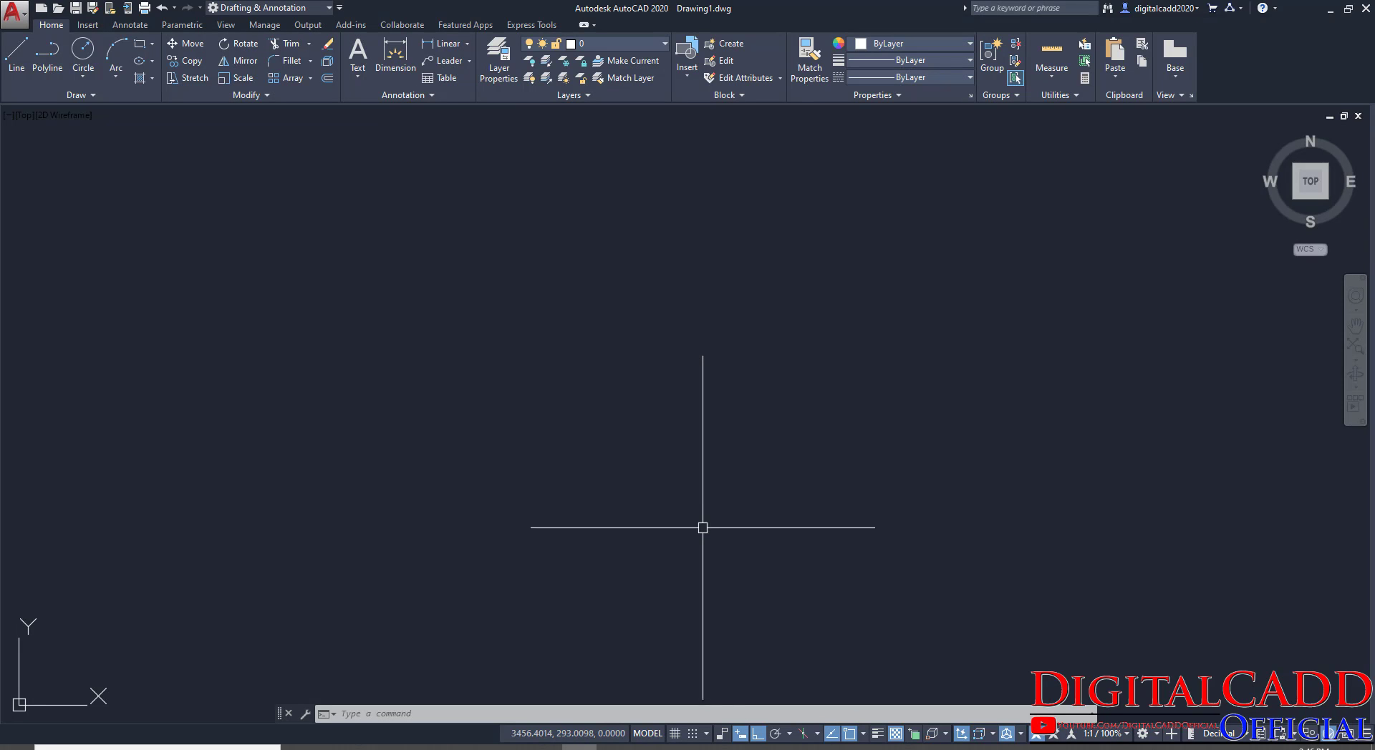
Show the menu bar and turn on the file tabs.
click(339, 7)
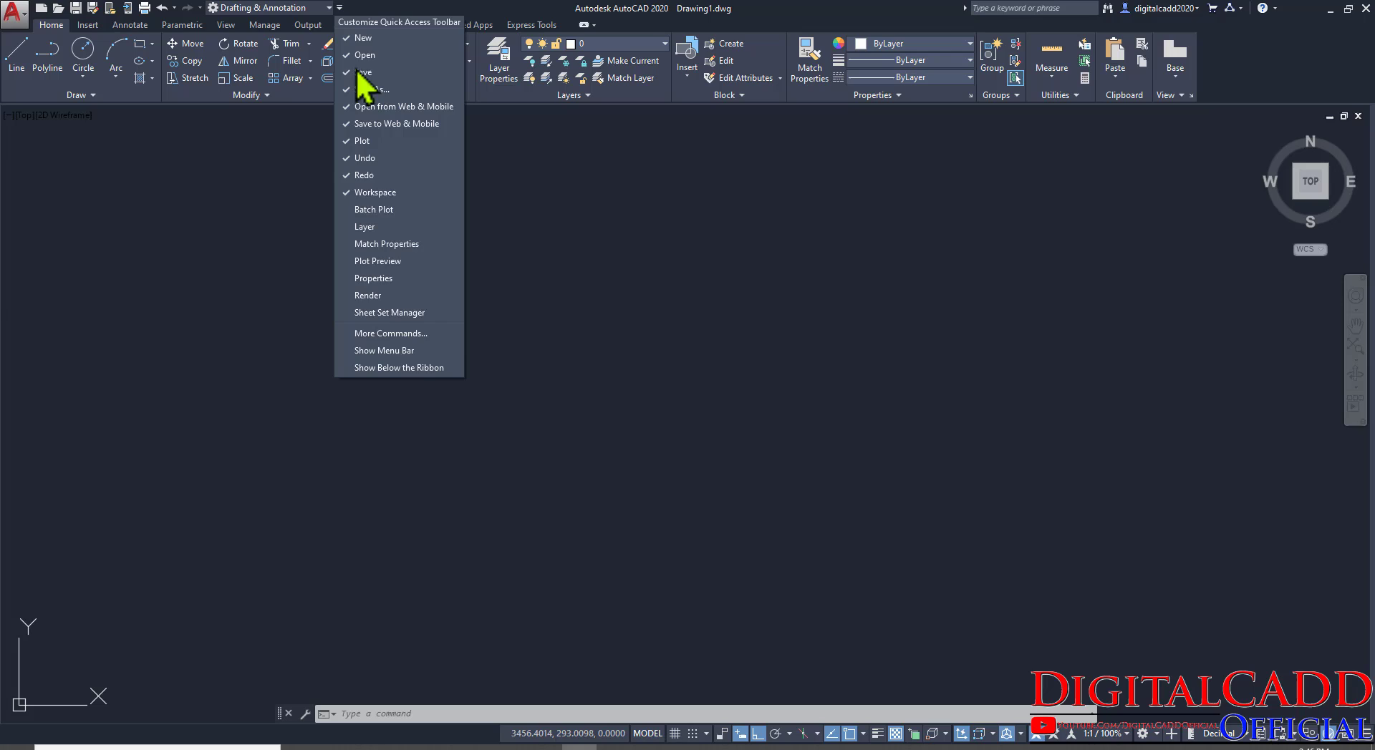
click(411, 355)
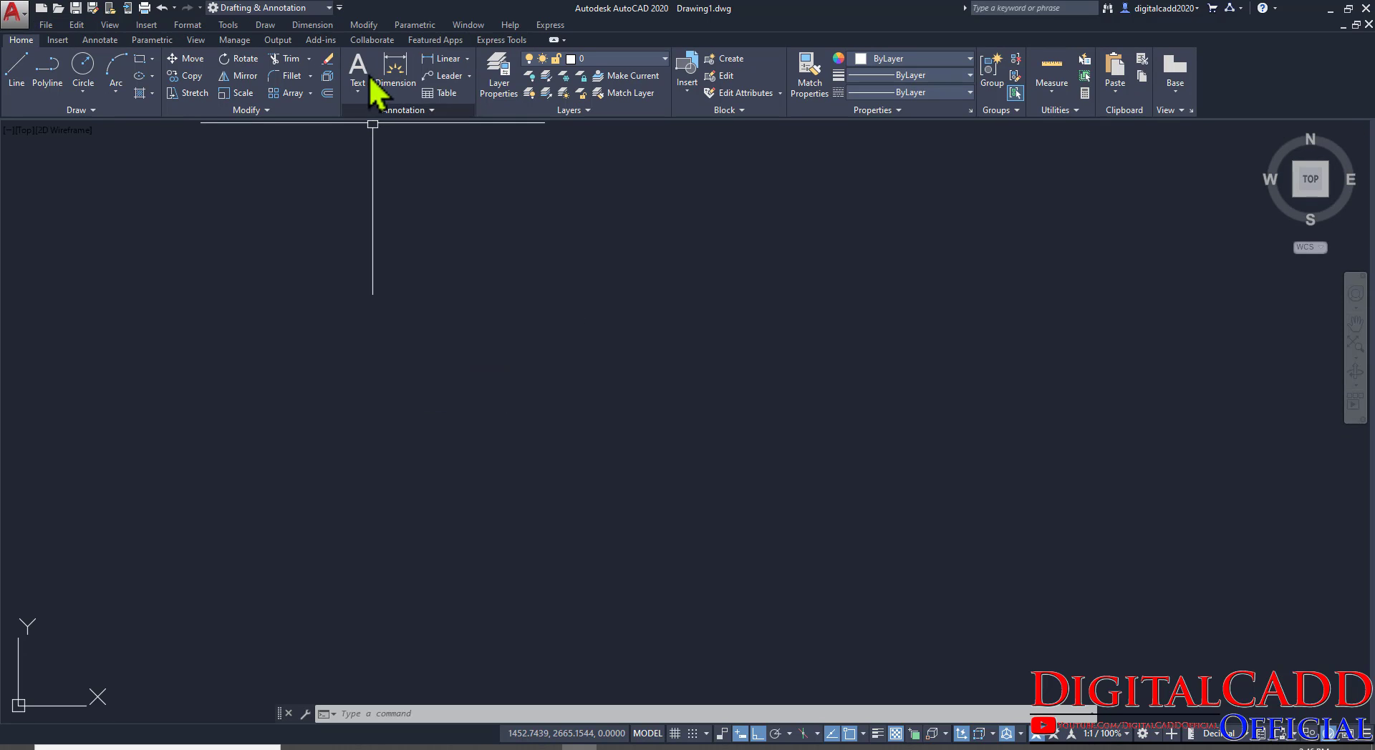
click(195, 40)
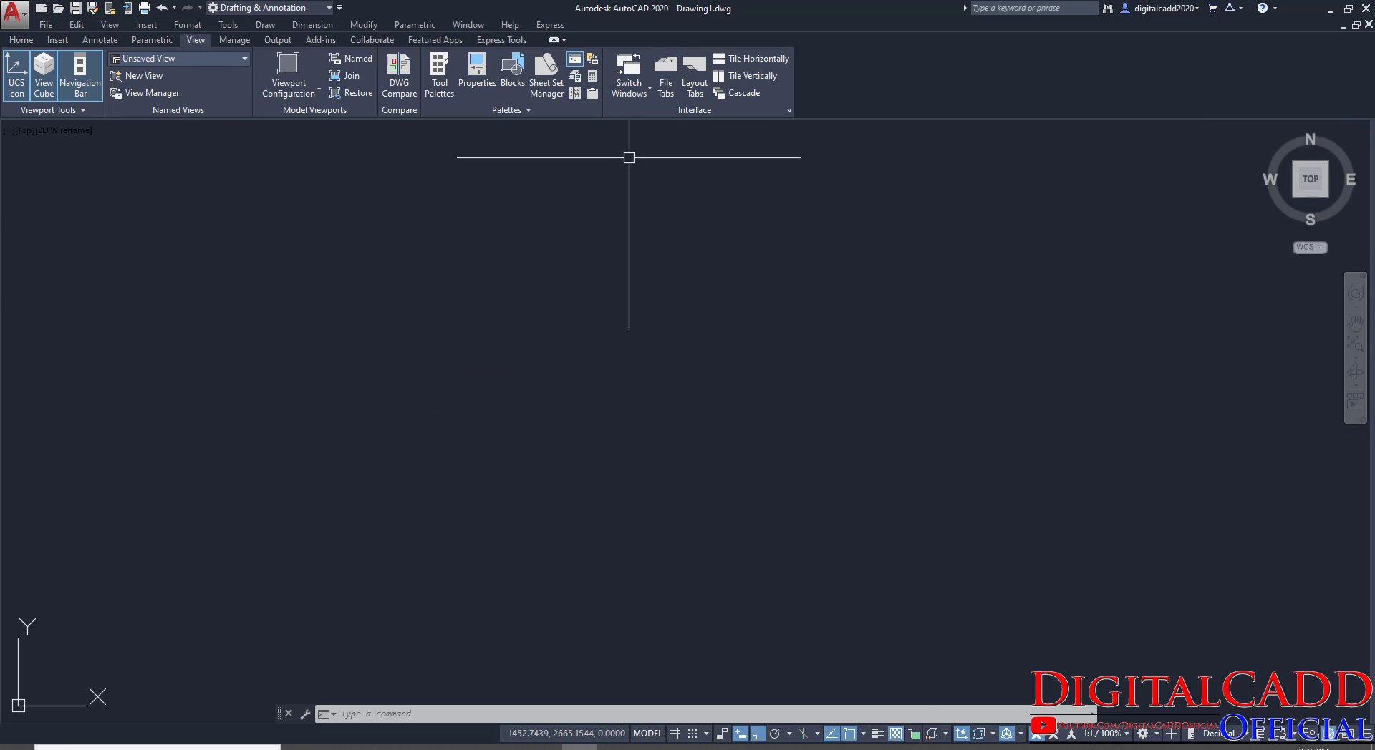
click(666, 86)
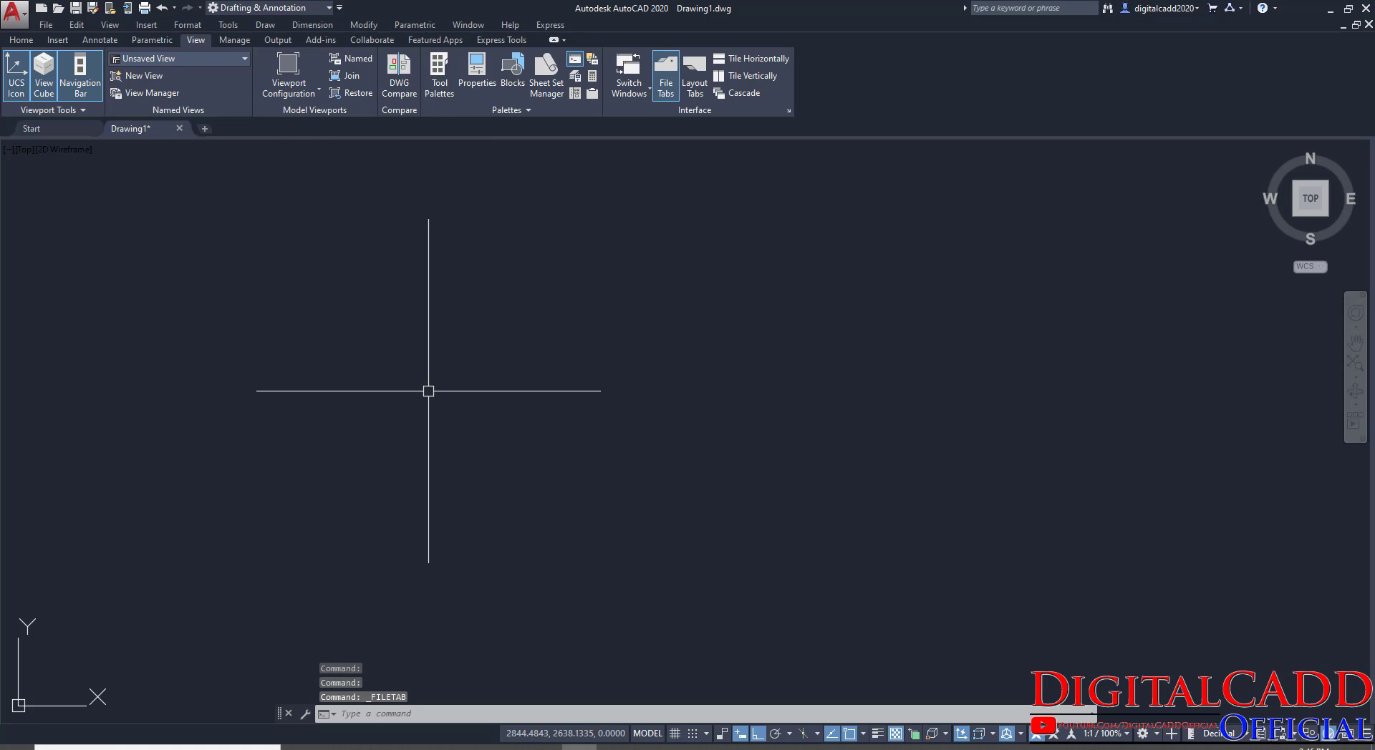
Set the drawing units' length precision to 0.00 and dock the command line beneath the drawing area.
text(u)
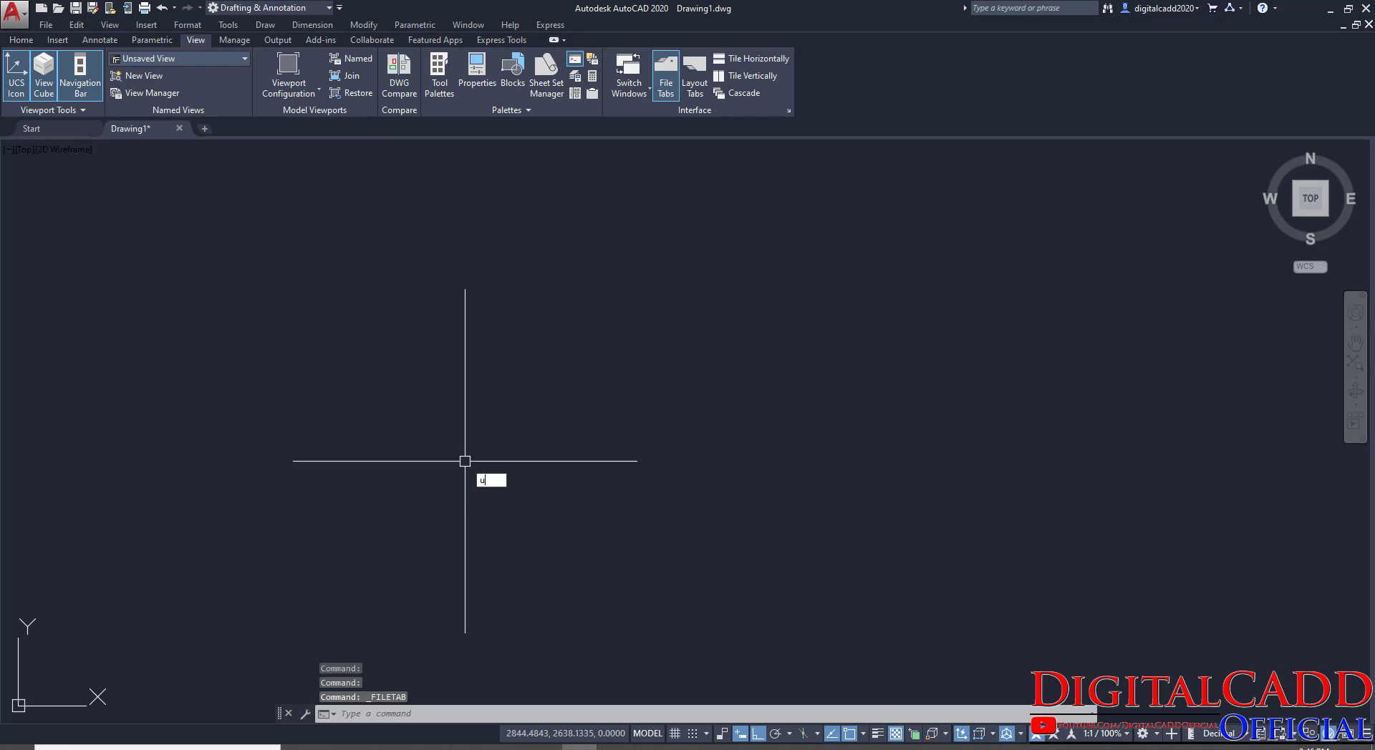
text(n)
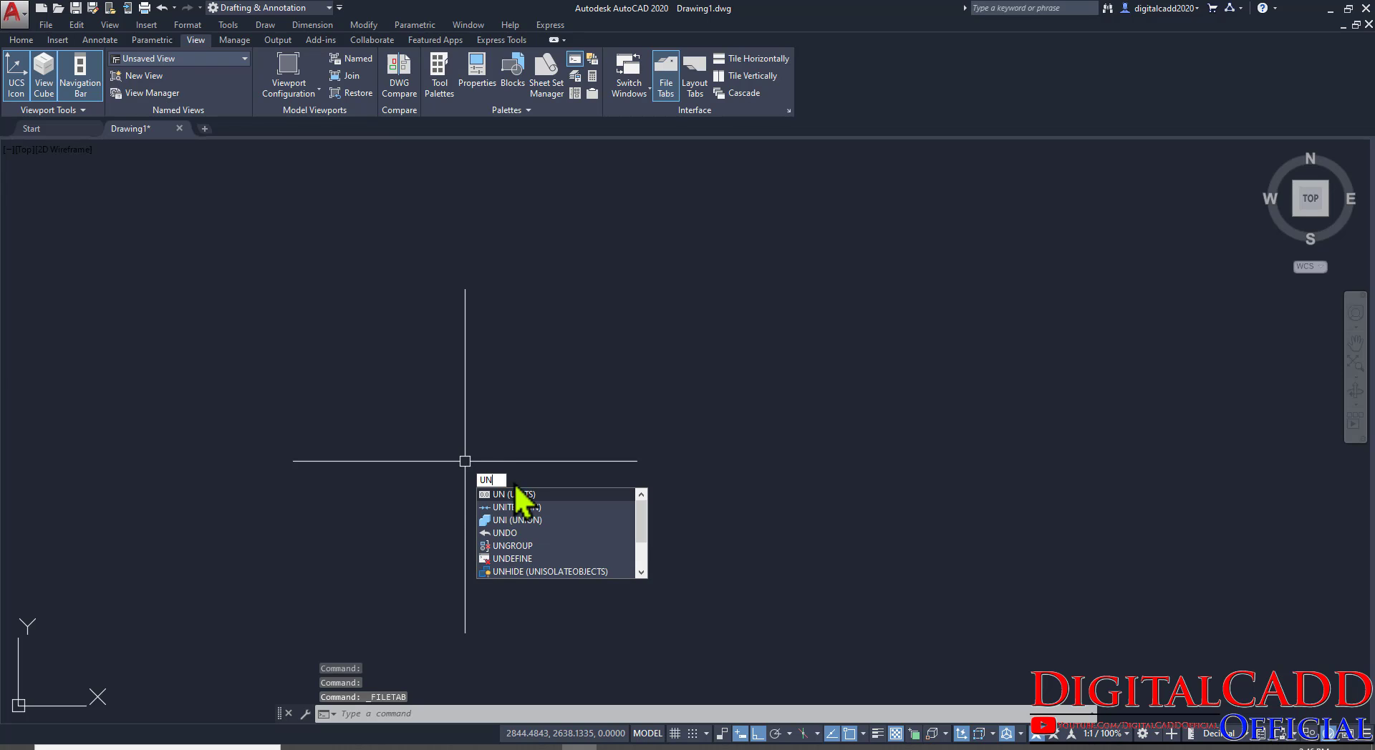
key(Return)
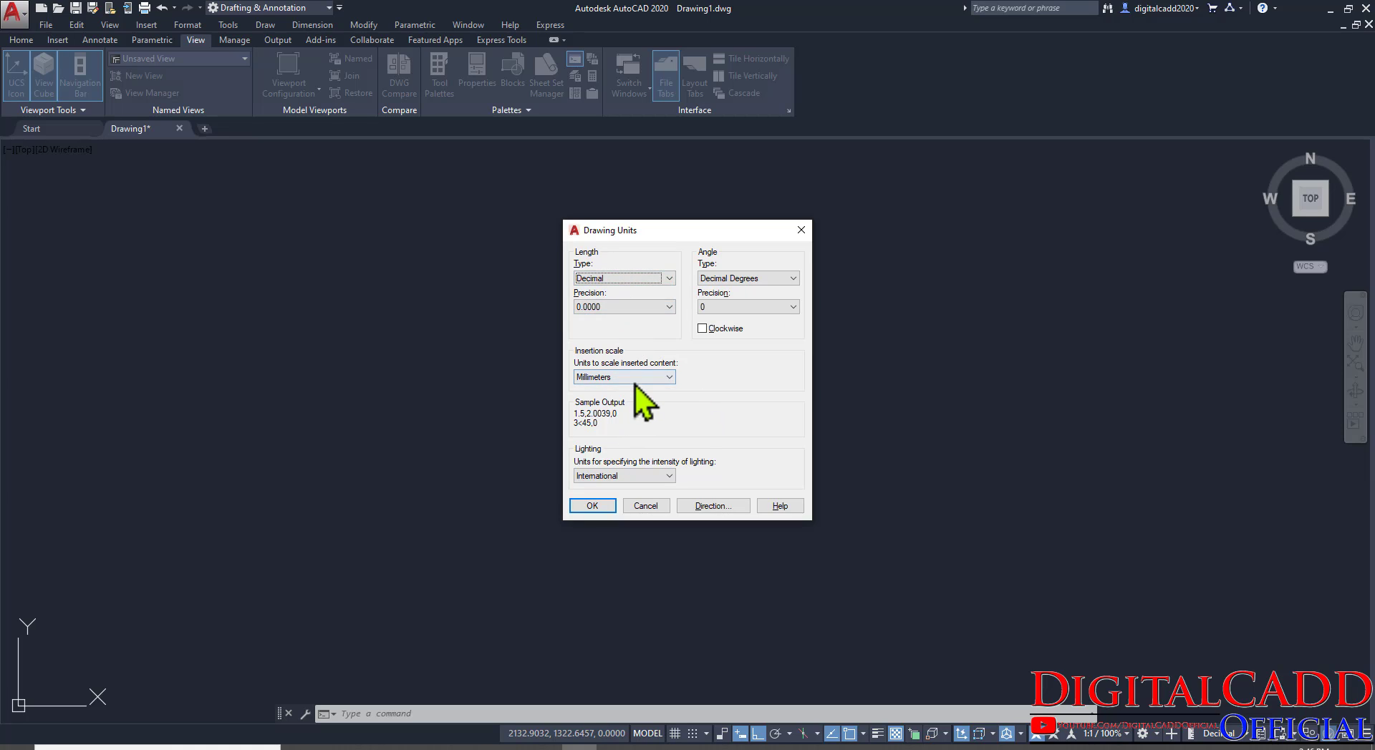
click(625, 306)
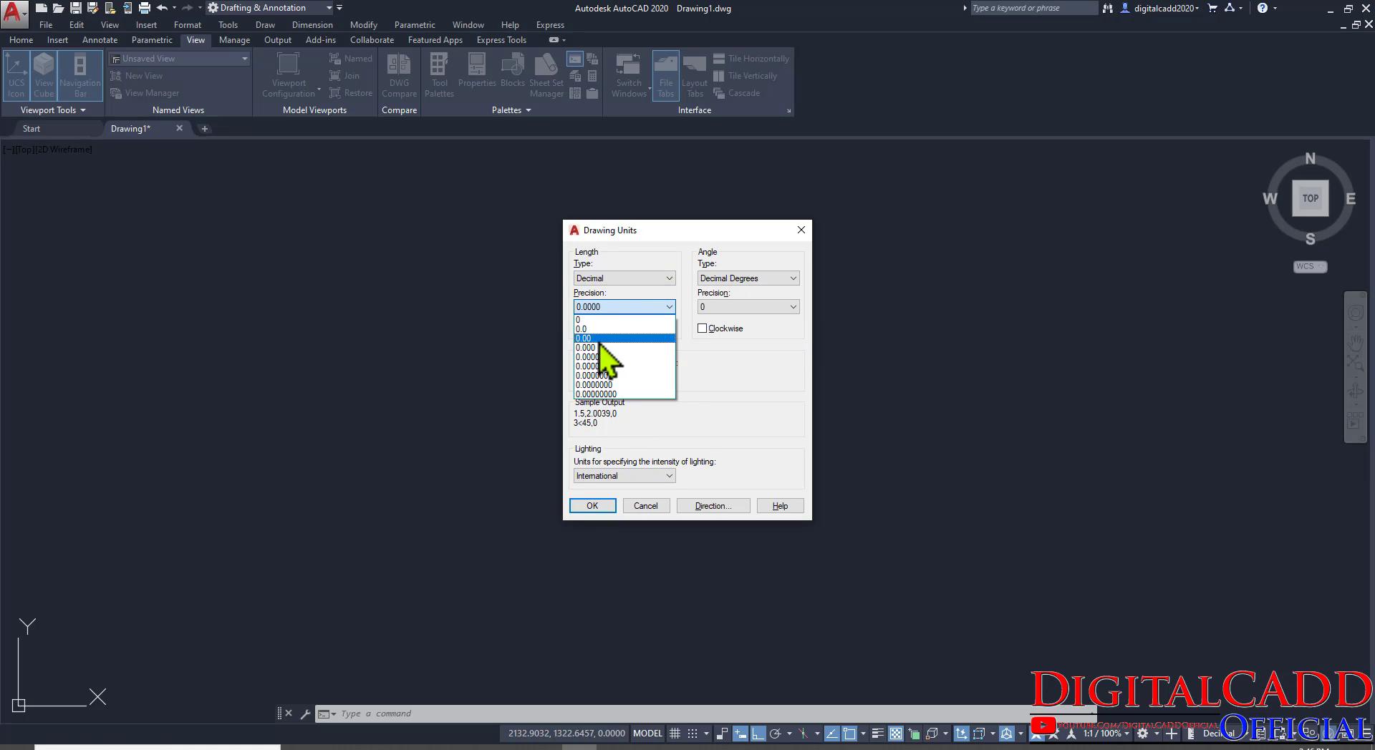
click(600, 339)
click(587, 506)
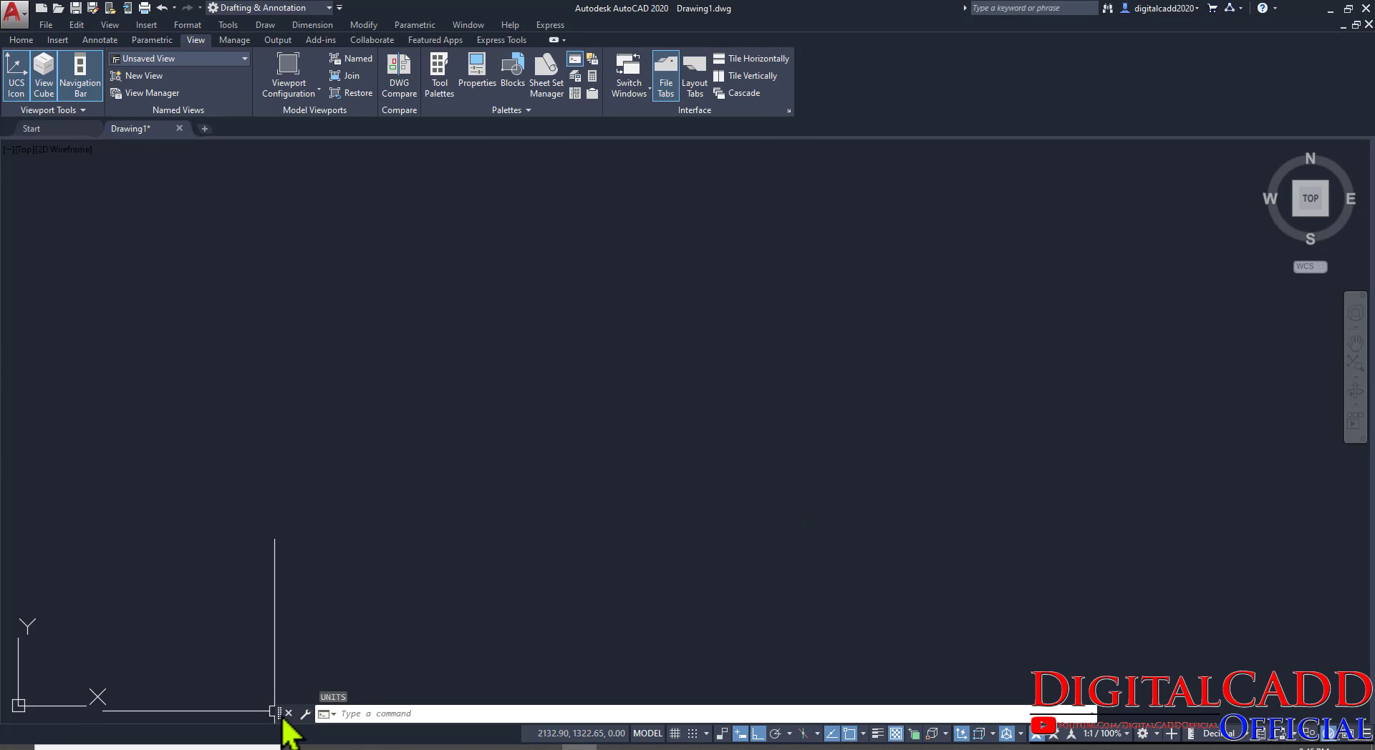
drag(280, 715, 260, 746)
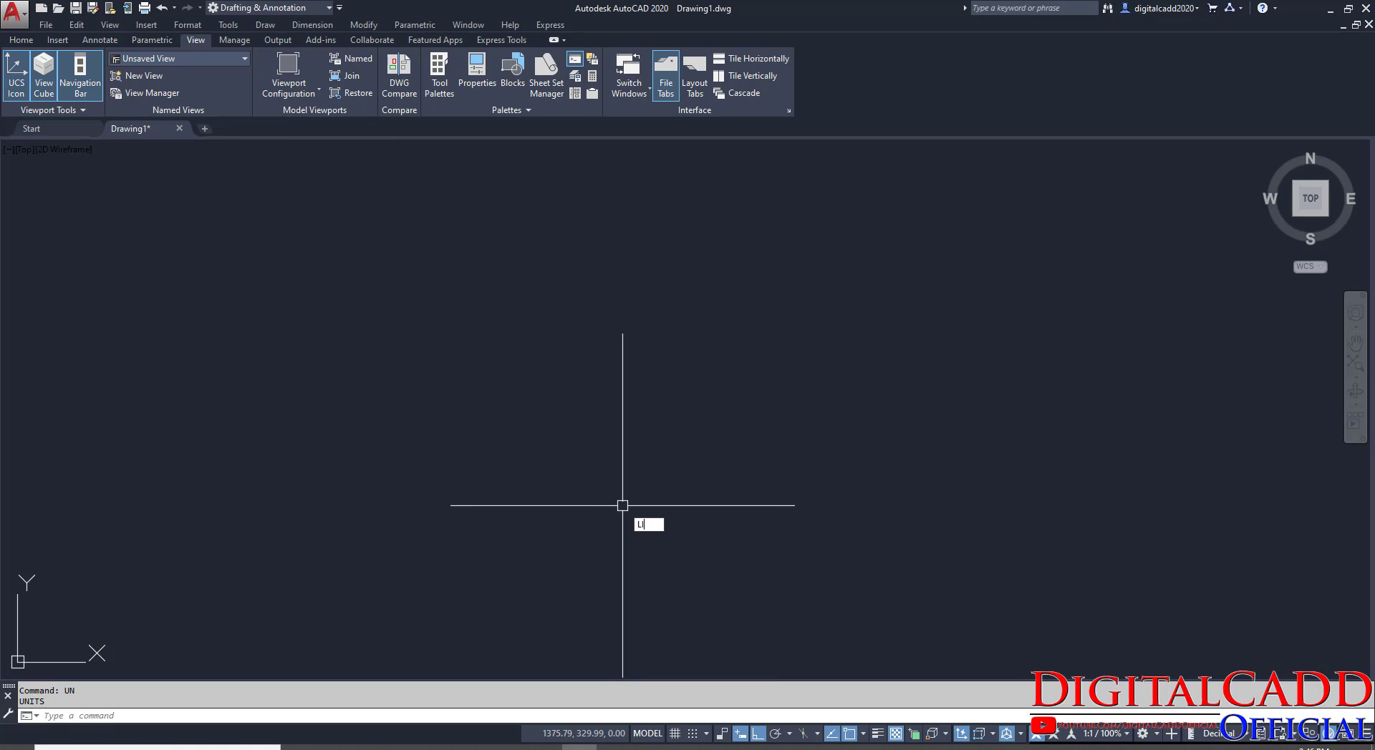
Set the model space limits from 0,0 to 1000,1000 and zoom to the entire drawing area.
text(MITS)
key(Return)
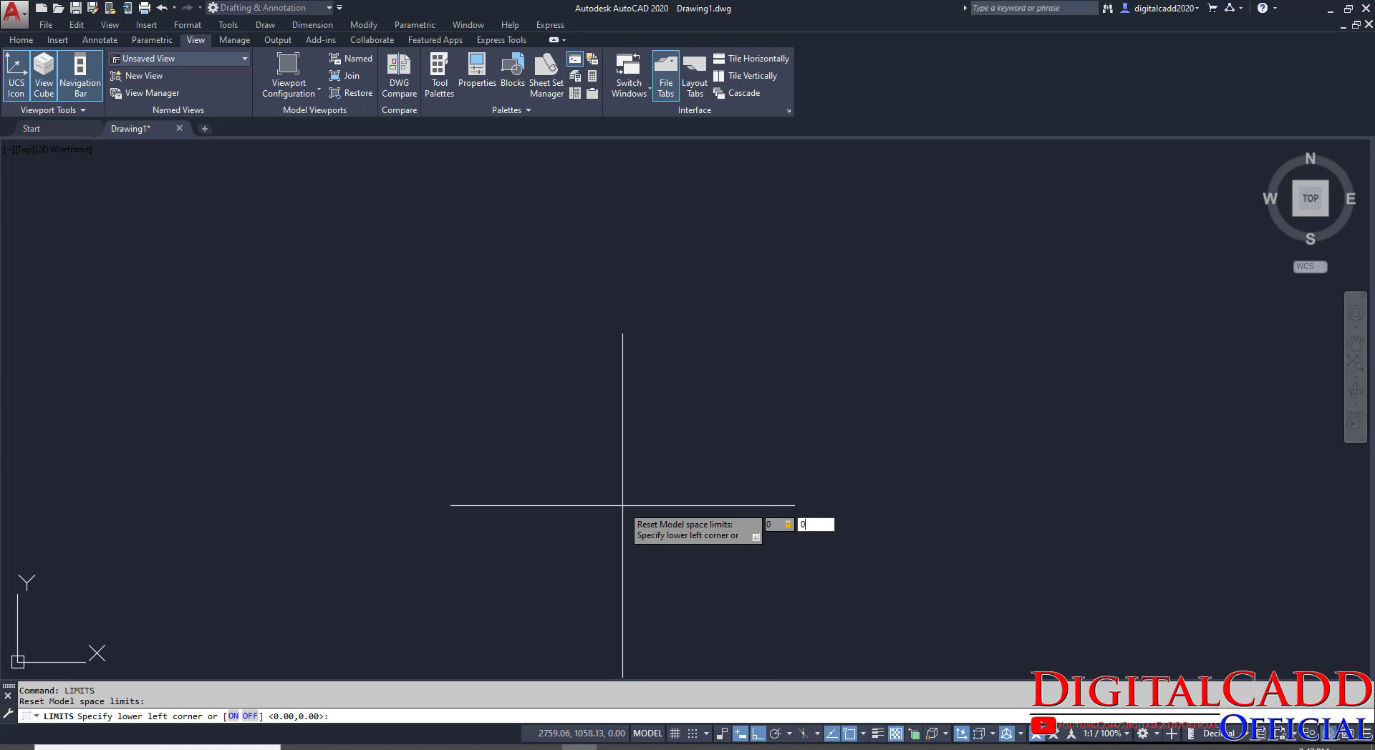
key(Return)
text(1000)
key(Tab)
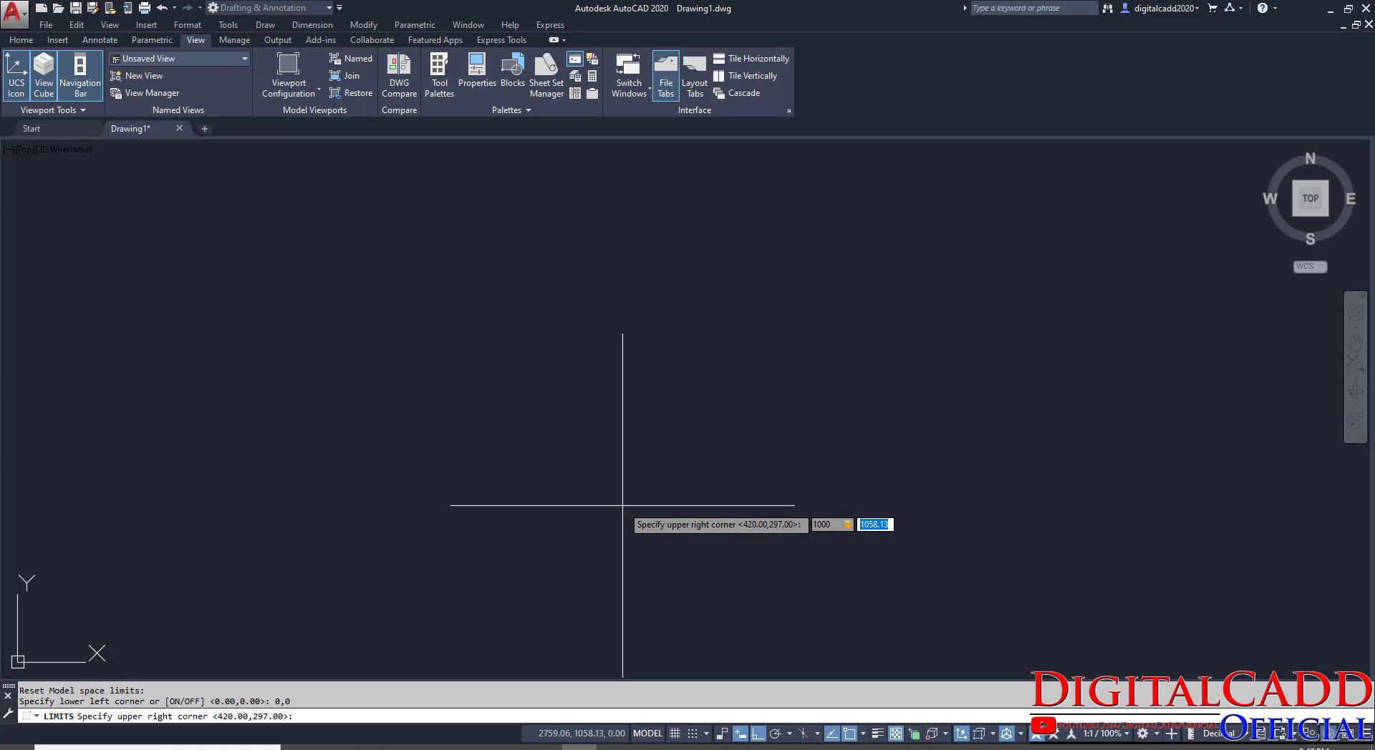
text(1000)
key(Return)
text(z)
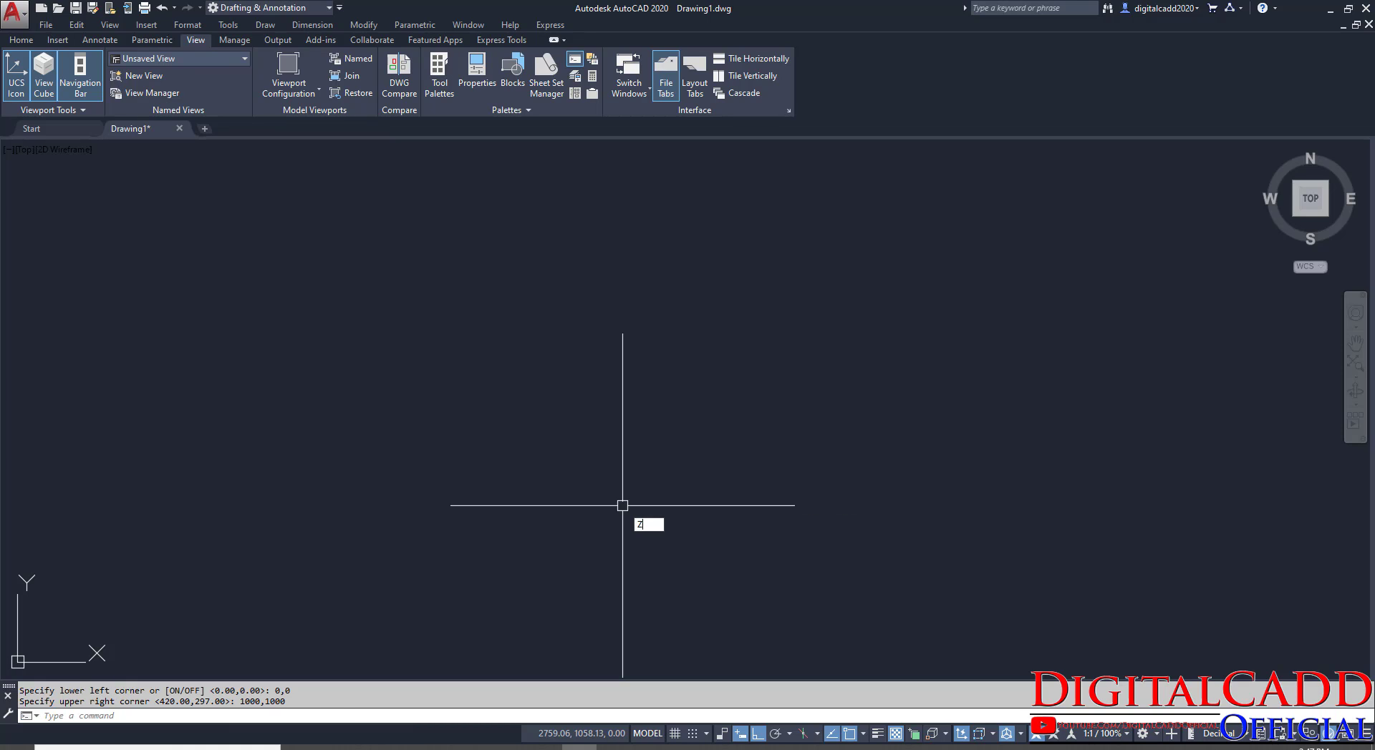
key(Return)
text(A)
key(Return)
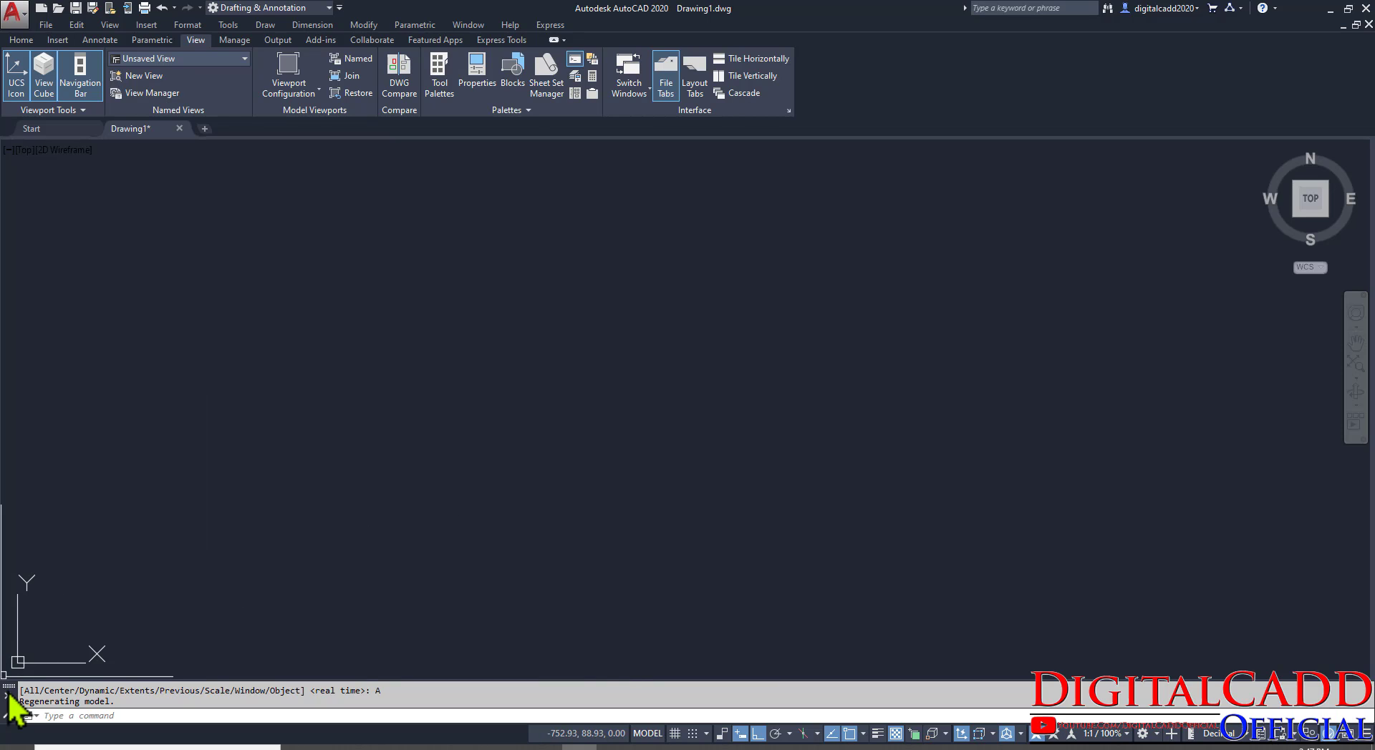
Turn off displaying the UCS icon at the origin so it stays in the corner of the drawing view.
drag(10, 688, 6, 730)
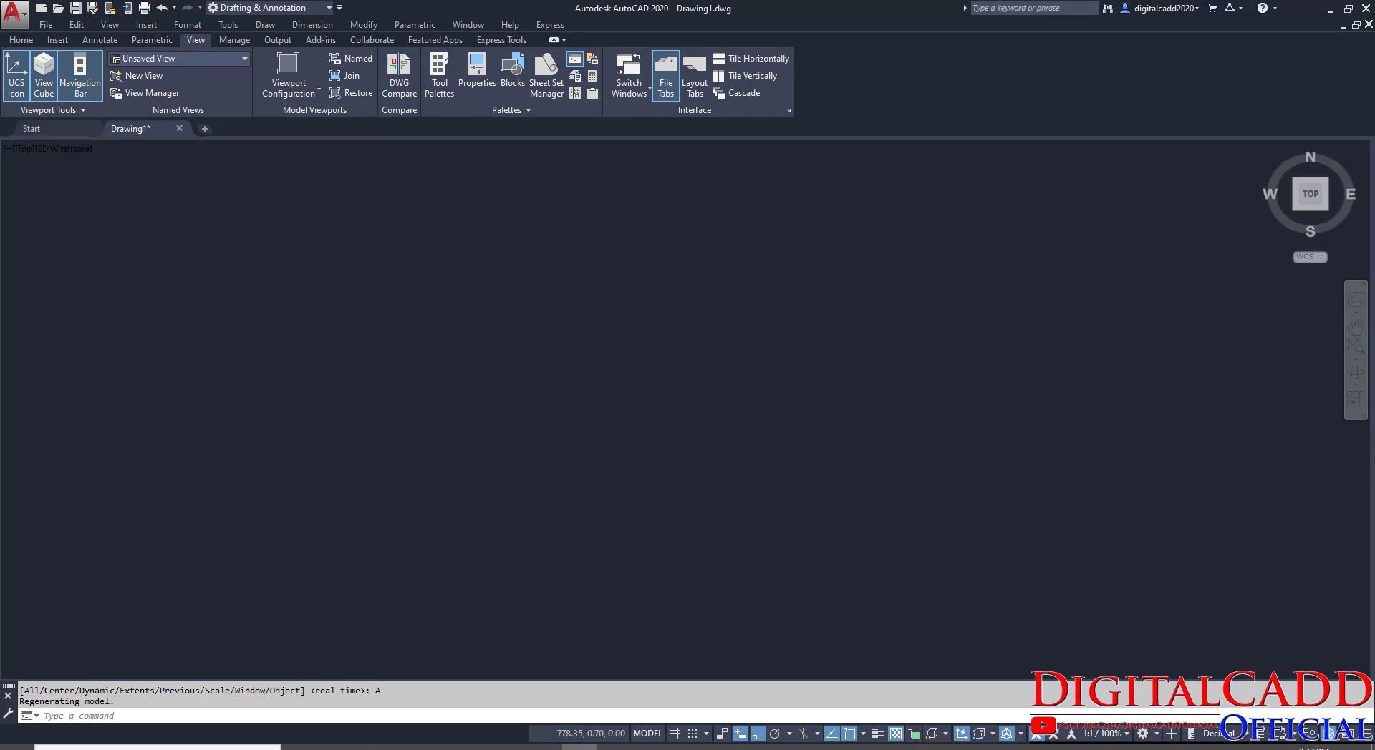
middle_drag(277, 587, 444, 523)
right_click(672, 595)
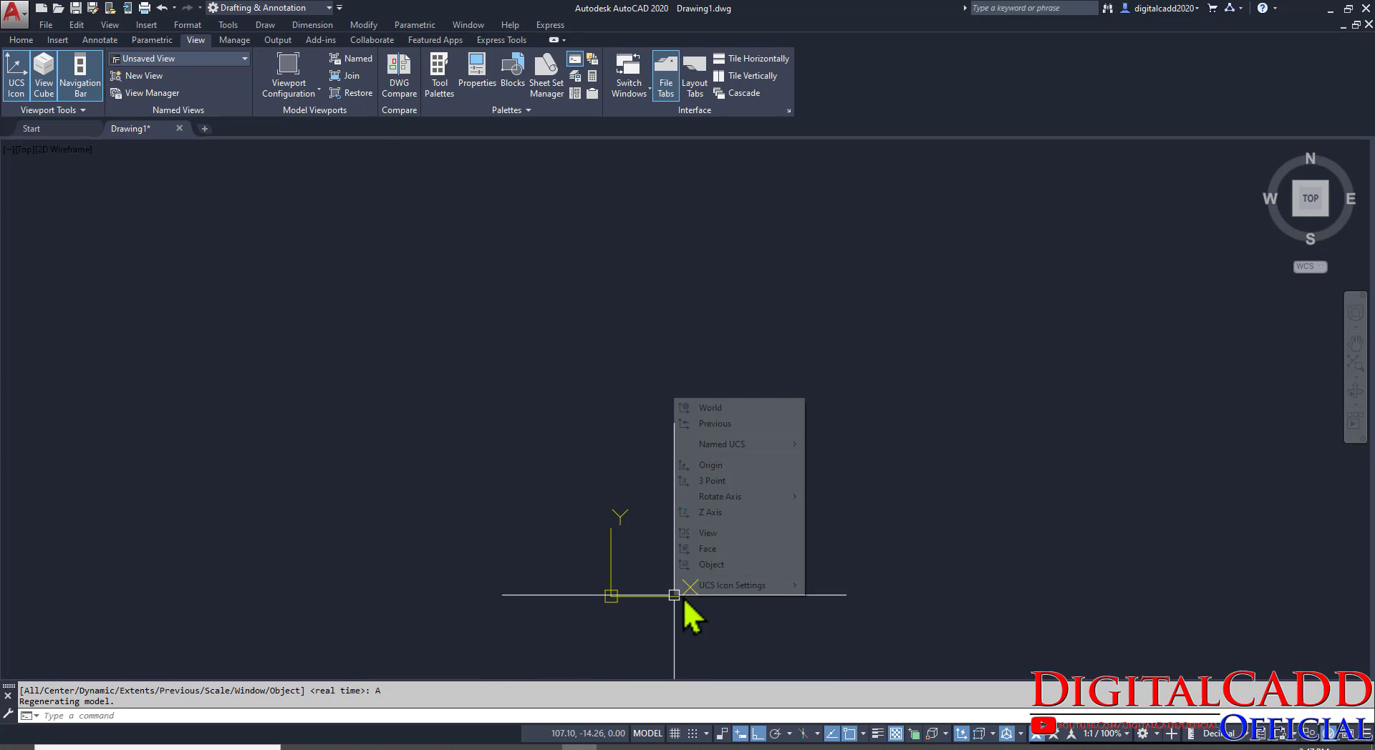
mouse_move(734, 594)
click(852, 586)
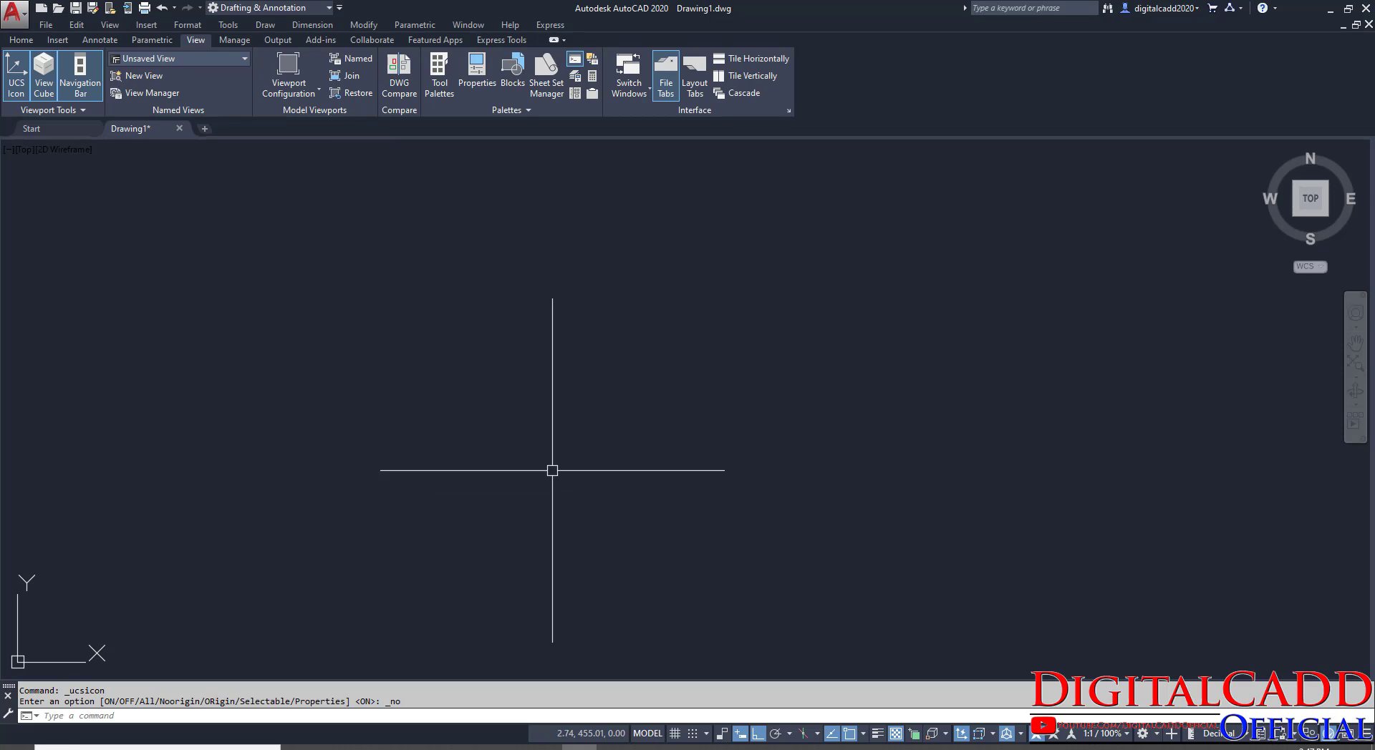
click(21, 40)
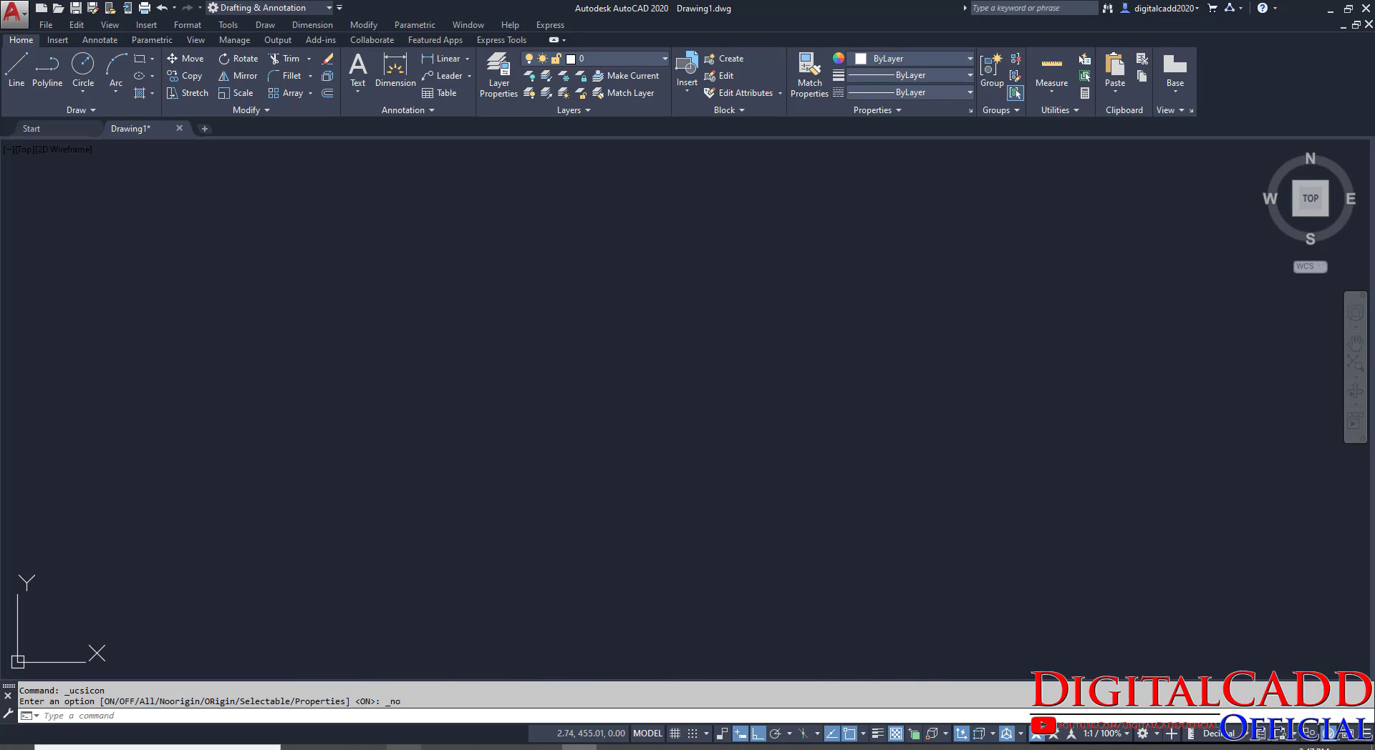
Switch to the assignment PDF, examine the dimensioned drawings of exercises 27 and 28, and return to AutoCAD.
click(403, 747)
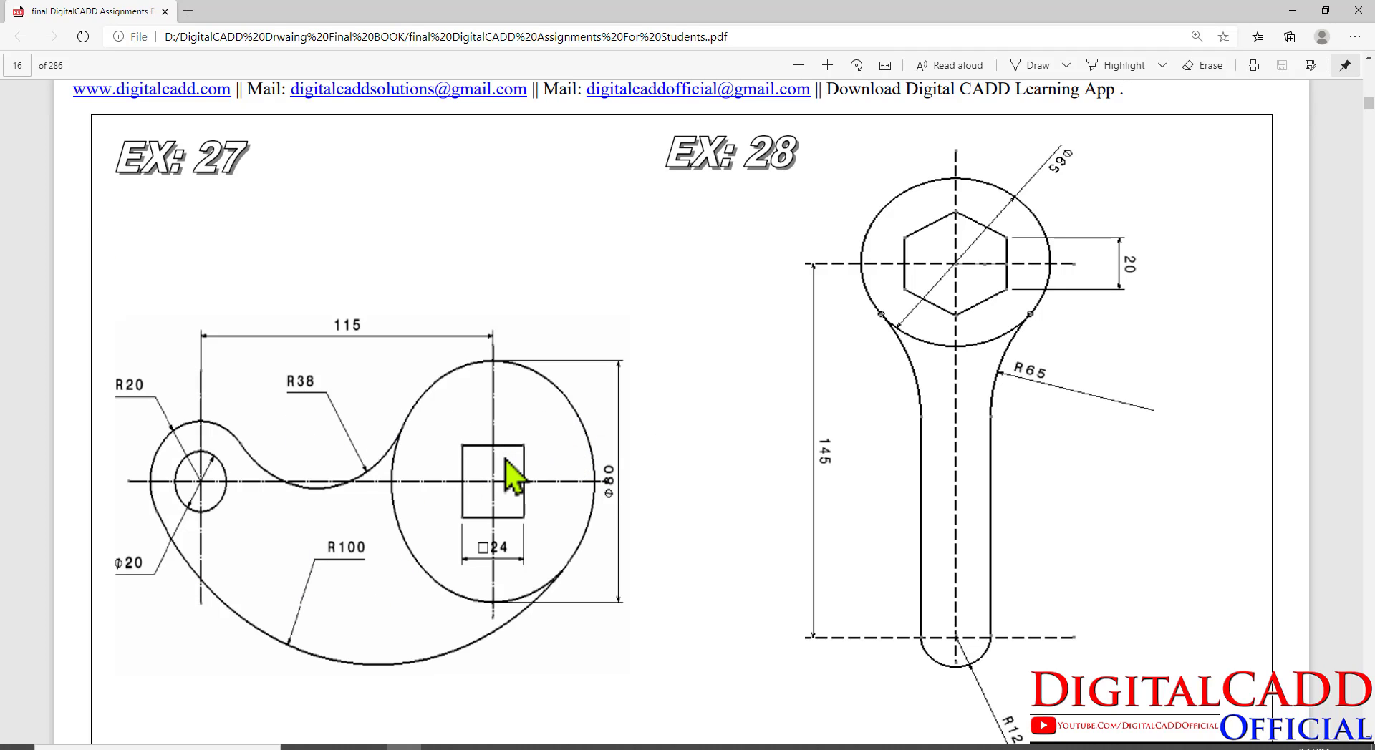
drag(91, 130, 263, 183)
drag(637, 109, 812, 197)
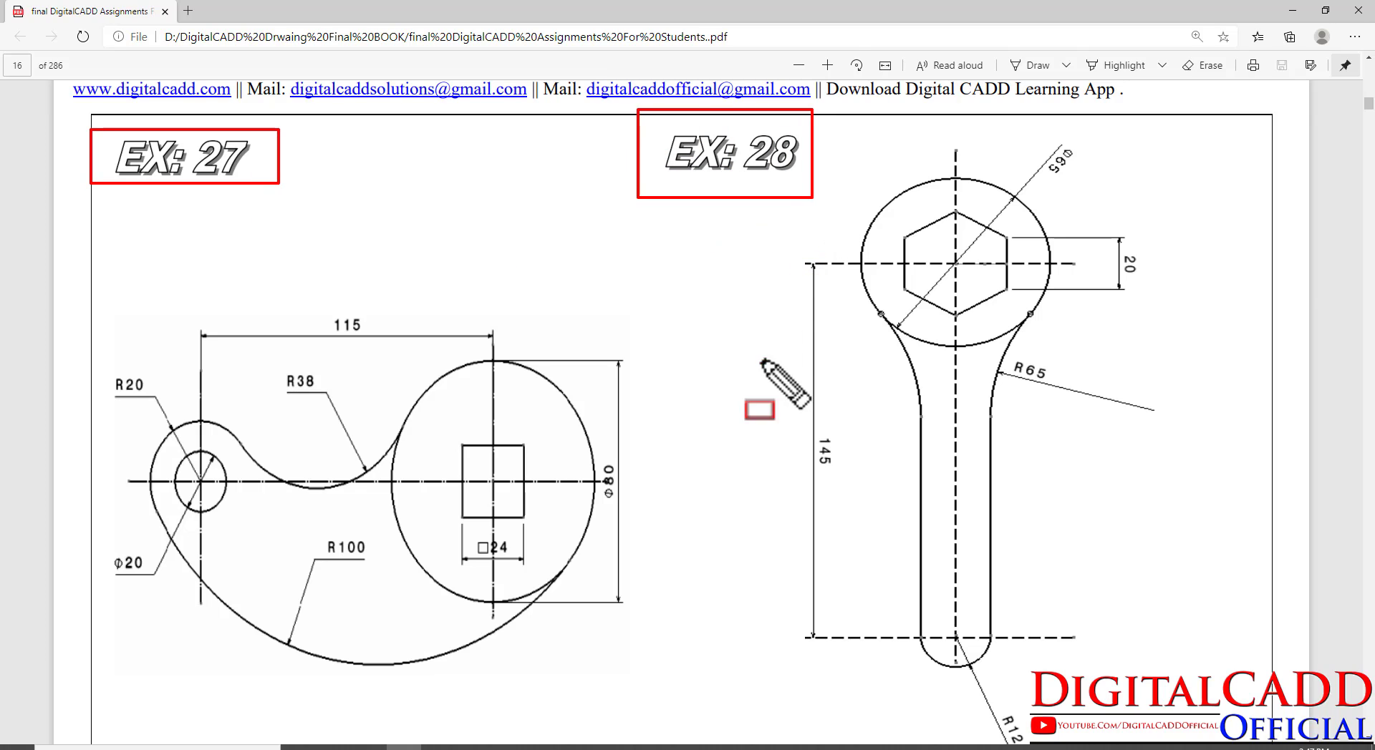
mouse_move(73, 288)
mouse_down()
mouse_move(274, 472)
mouse_move(665, 689)
mouse_up()
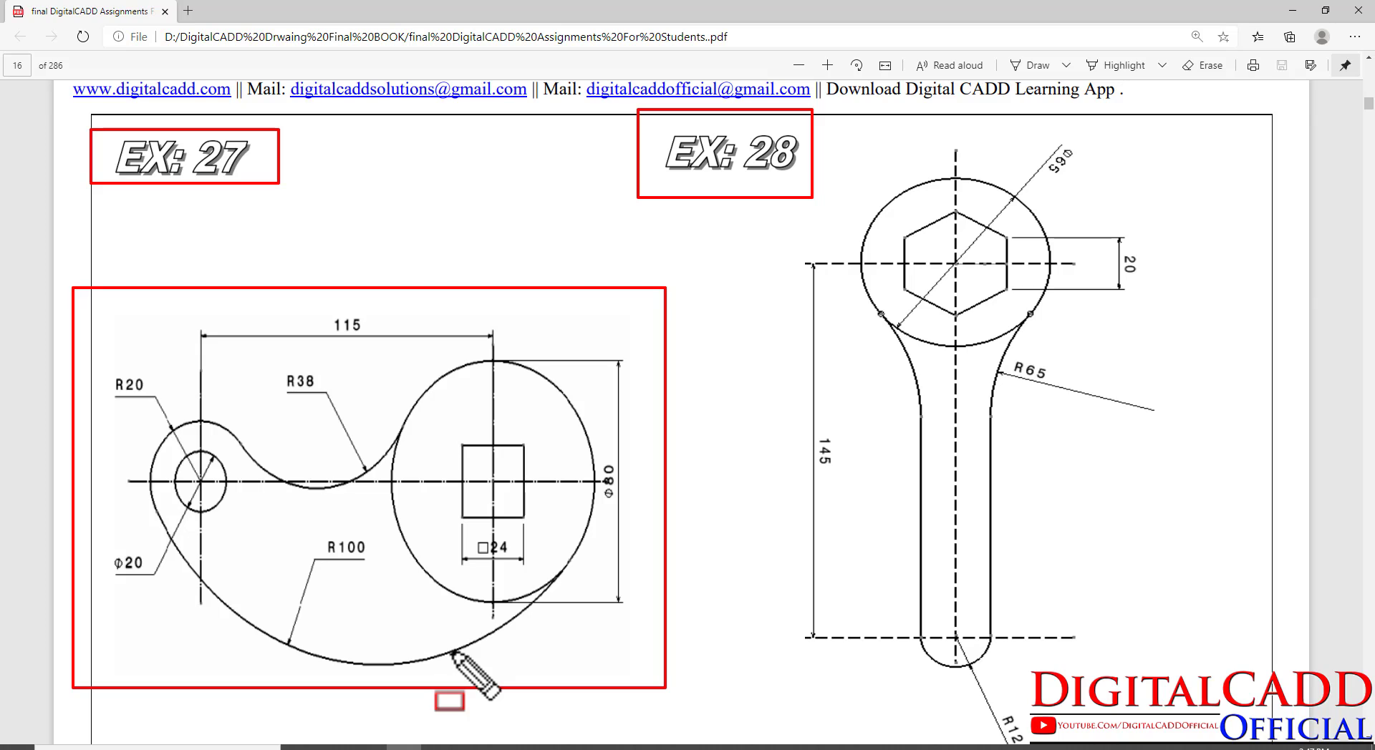
key(Escape)
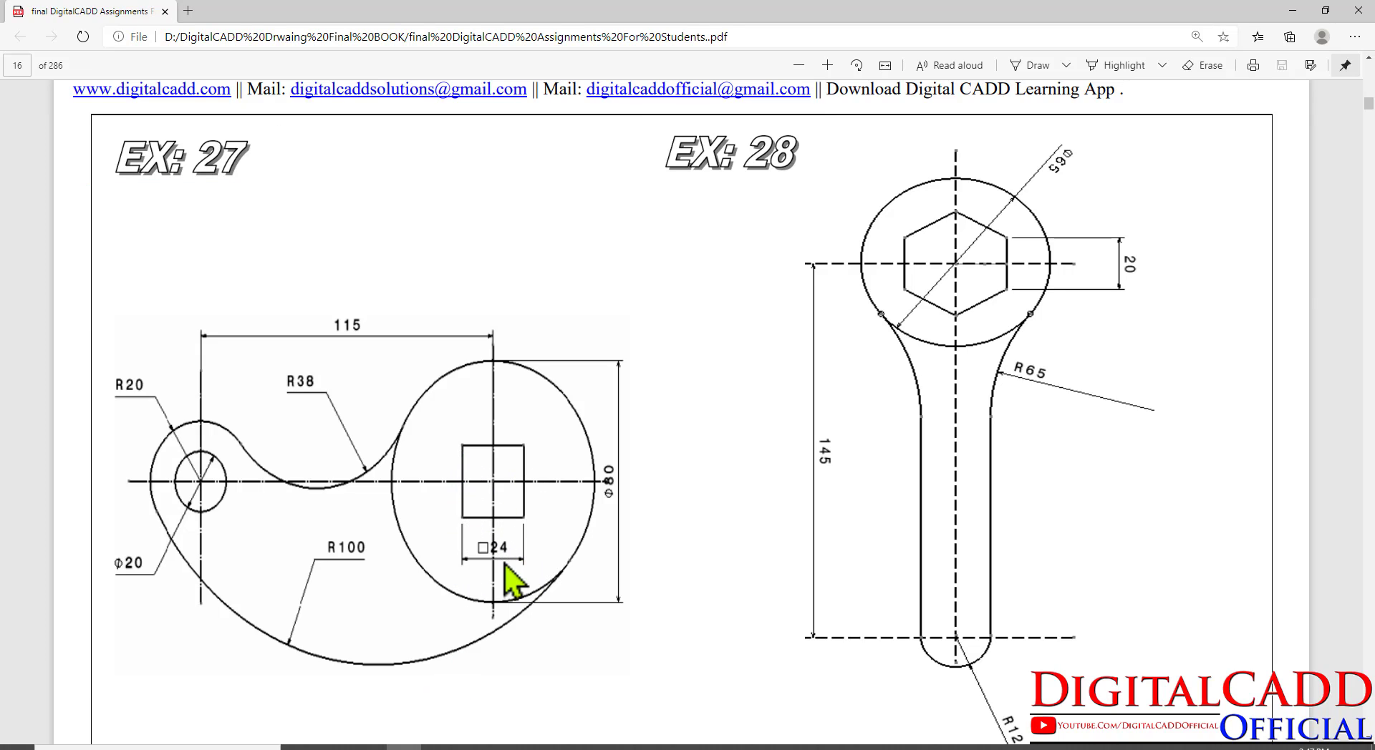
key(alt+Tab)
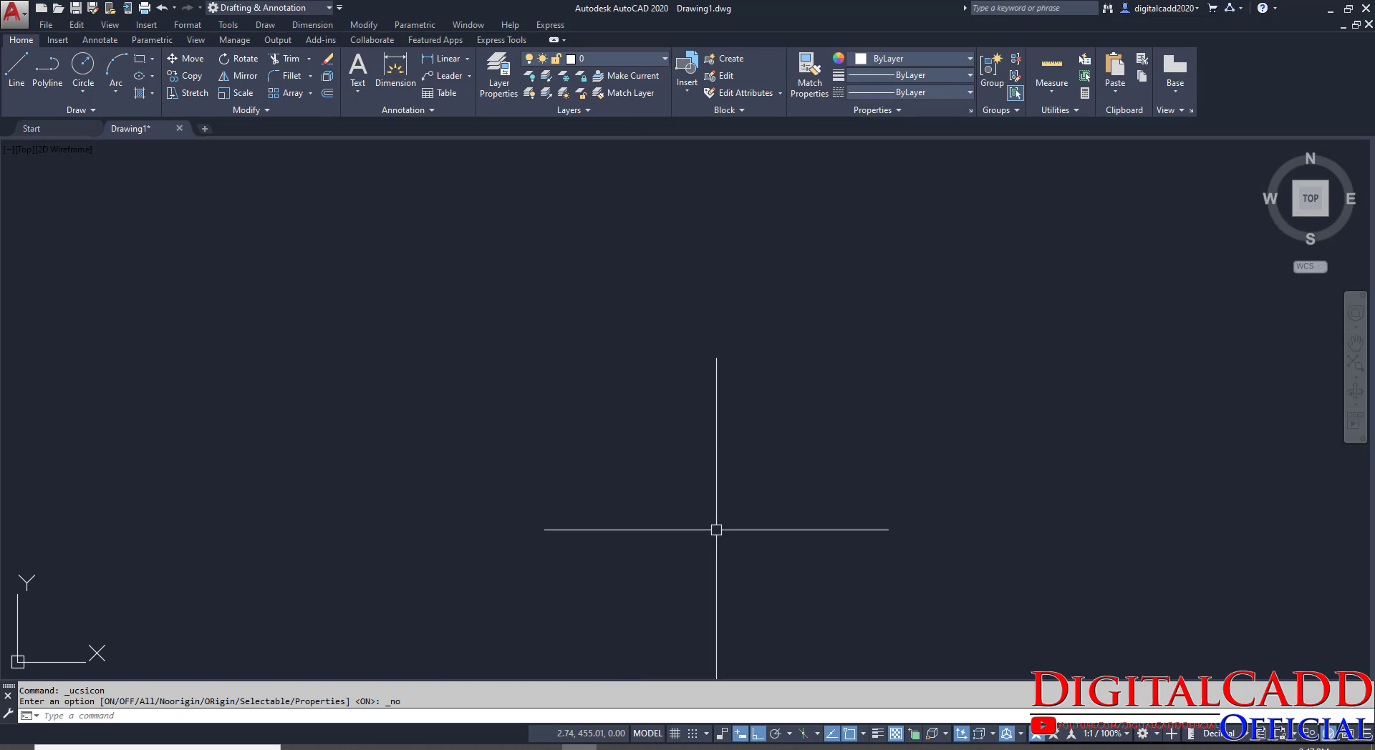
Set the current lineweight to 0.30 mm and turn on lineweight display.
click(952, 79)
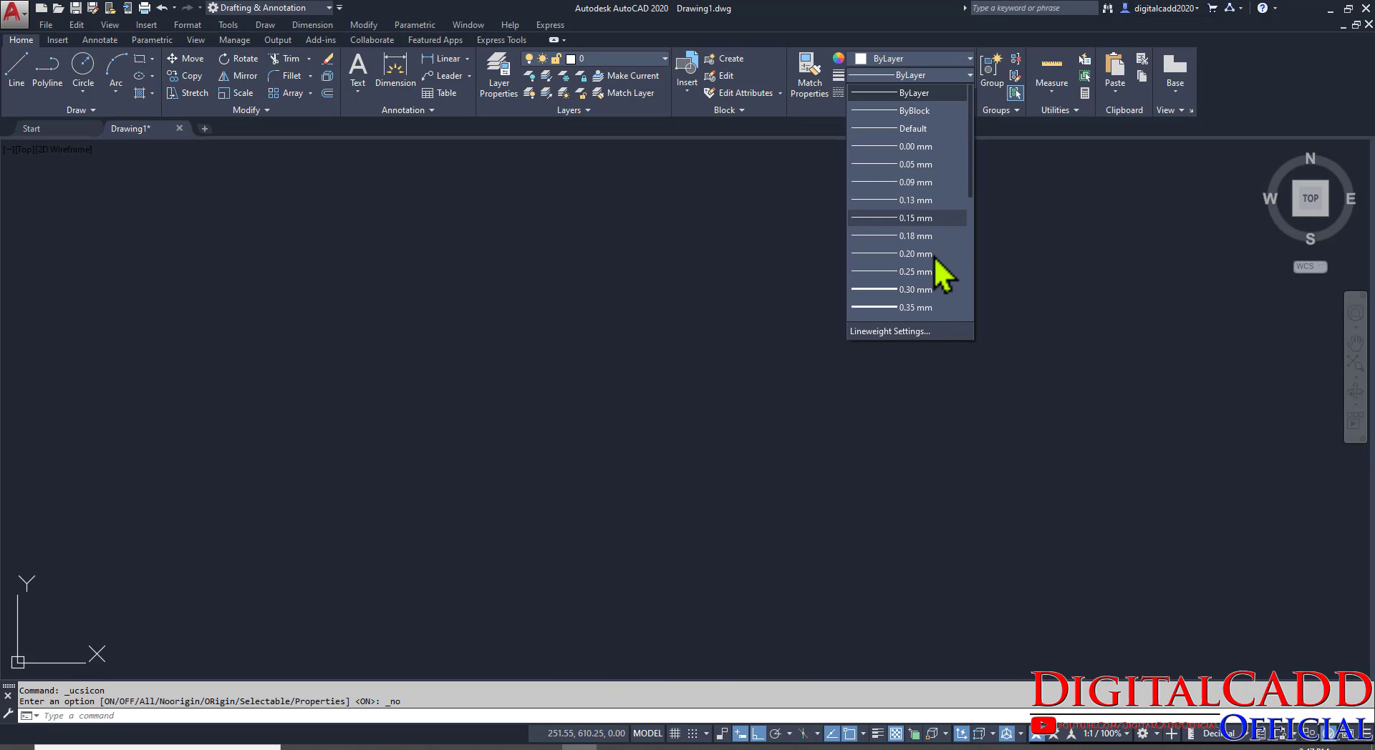
click(925, 309)
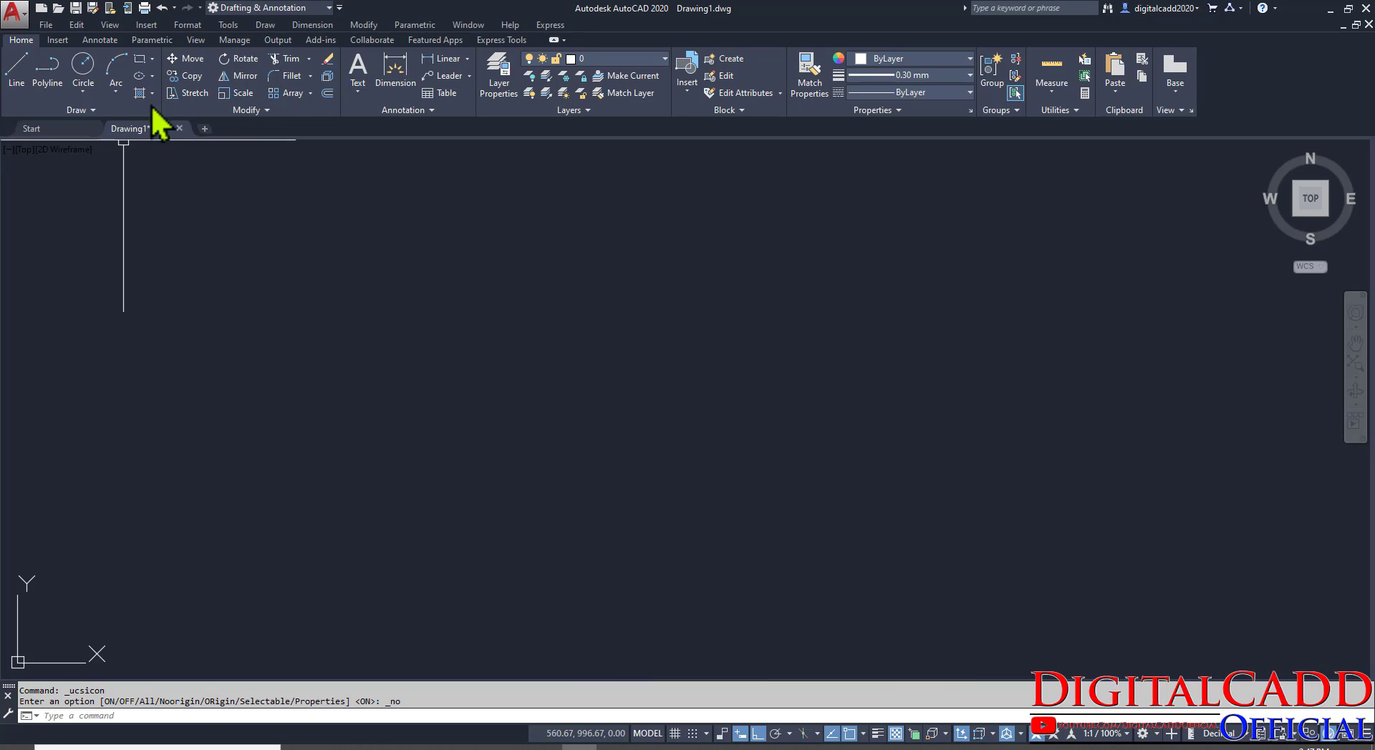
click(877, 735)
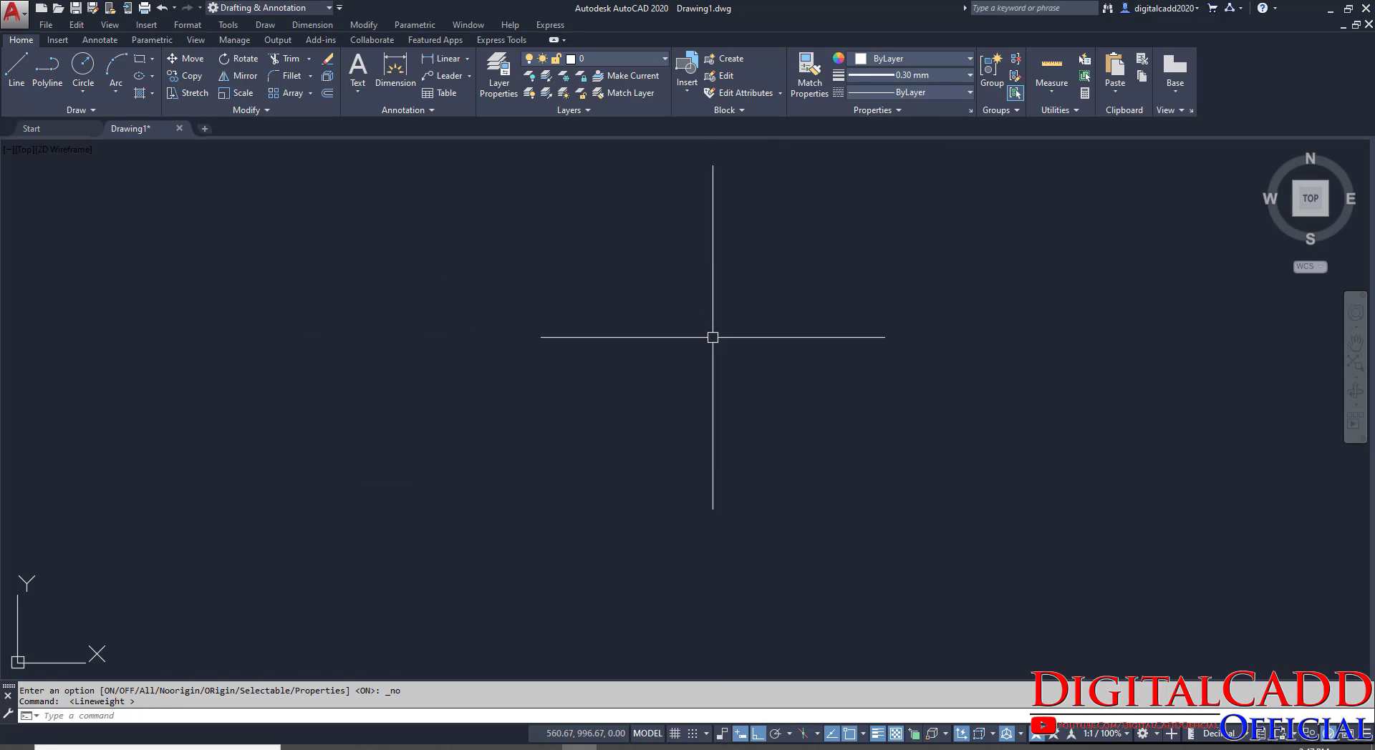
Draw a 24 by 24 mm square with the Rectangle command in the empty drawing area.
click(139, 57)
click(565, 594)
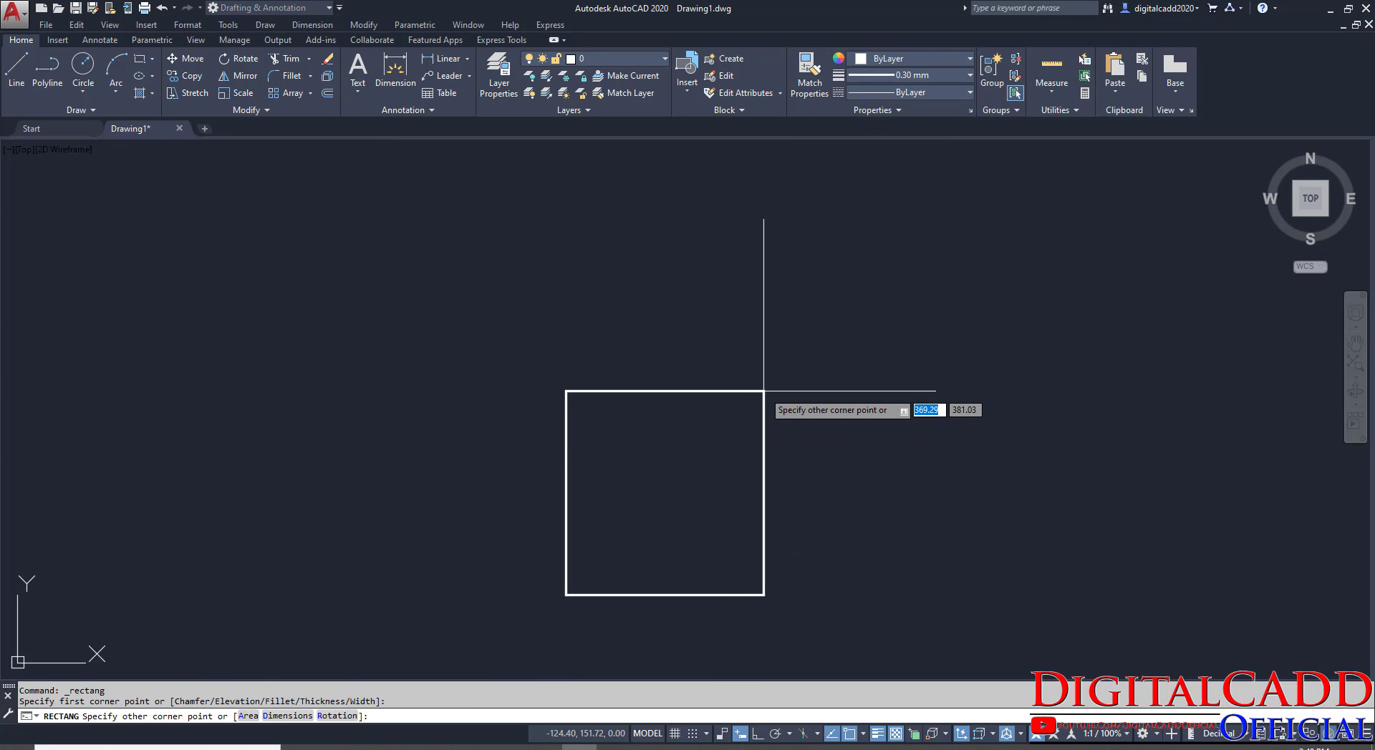
text(24)
key(Tab)
text(24)
key(Return)
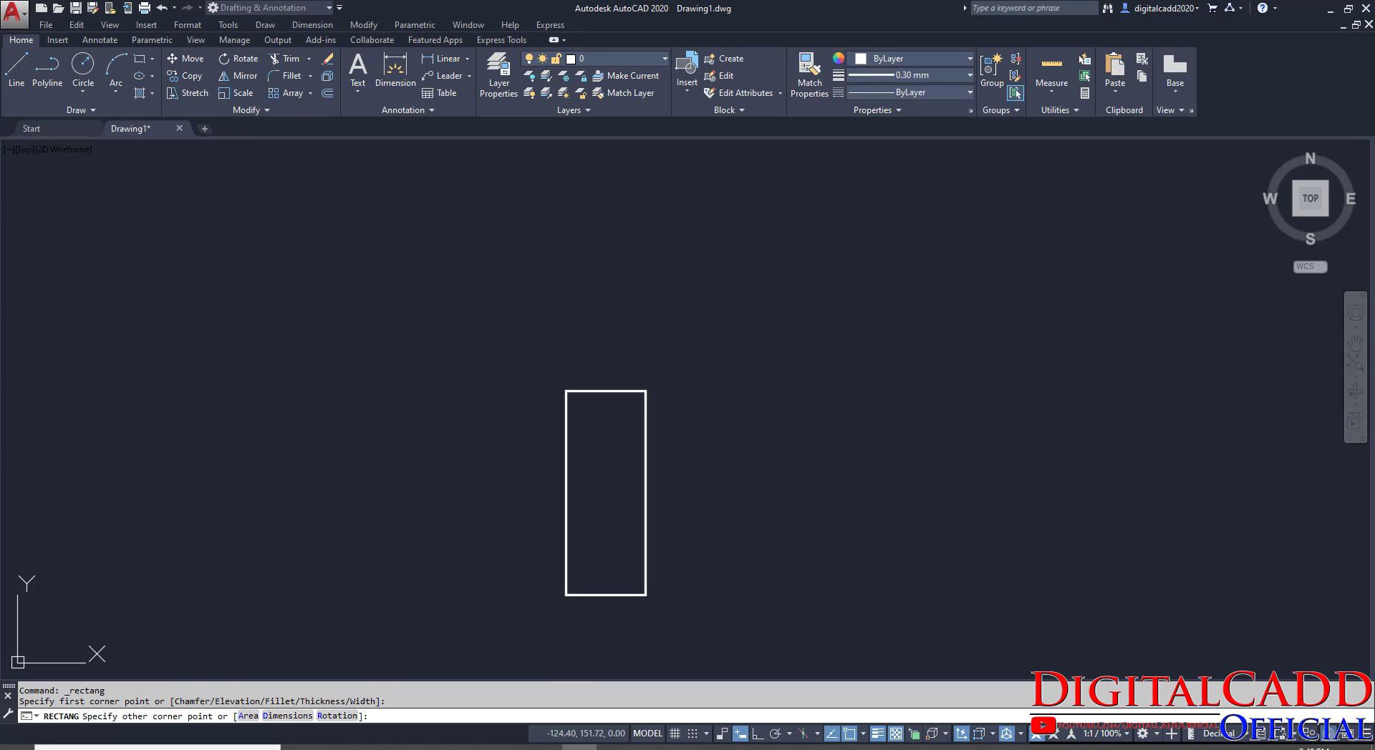
Draw an 80 mm diameter circle centered on the square, checking the diameter in the exercise 27 PDF.
scroll(570, 590, up, 8)
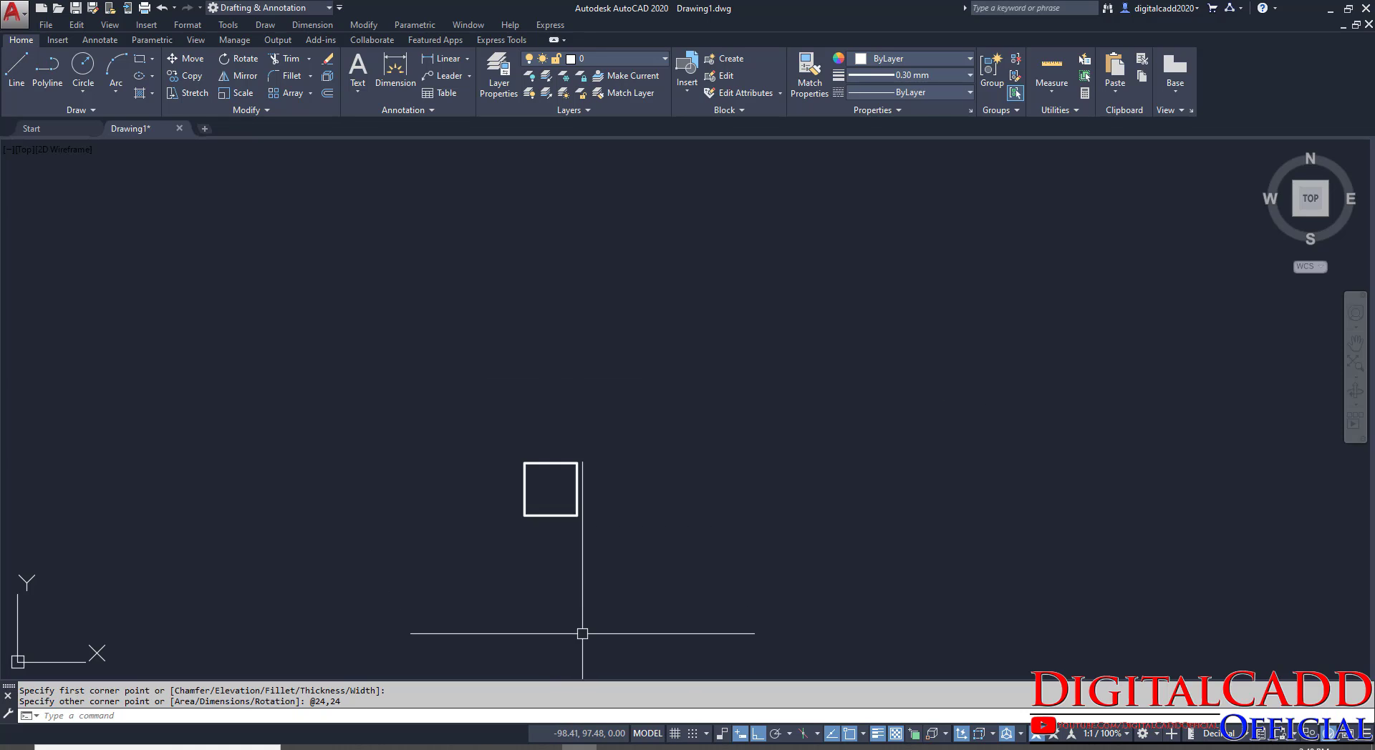
scroll(458, 529, up, 2)
middle_drag(654, 509, 702, 482)
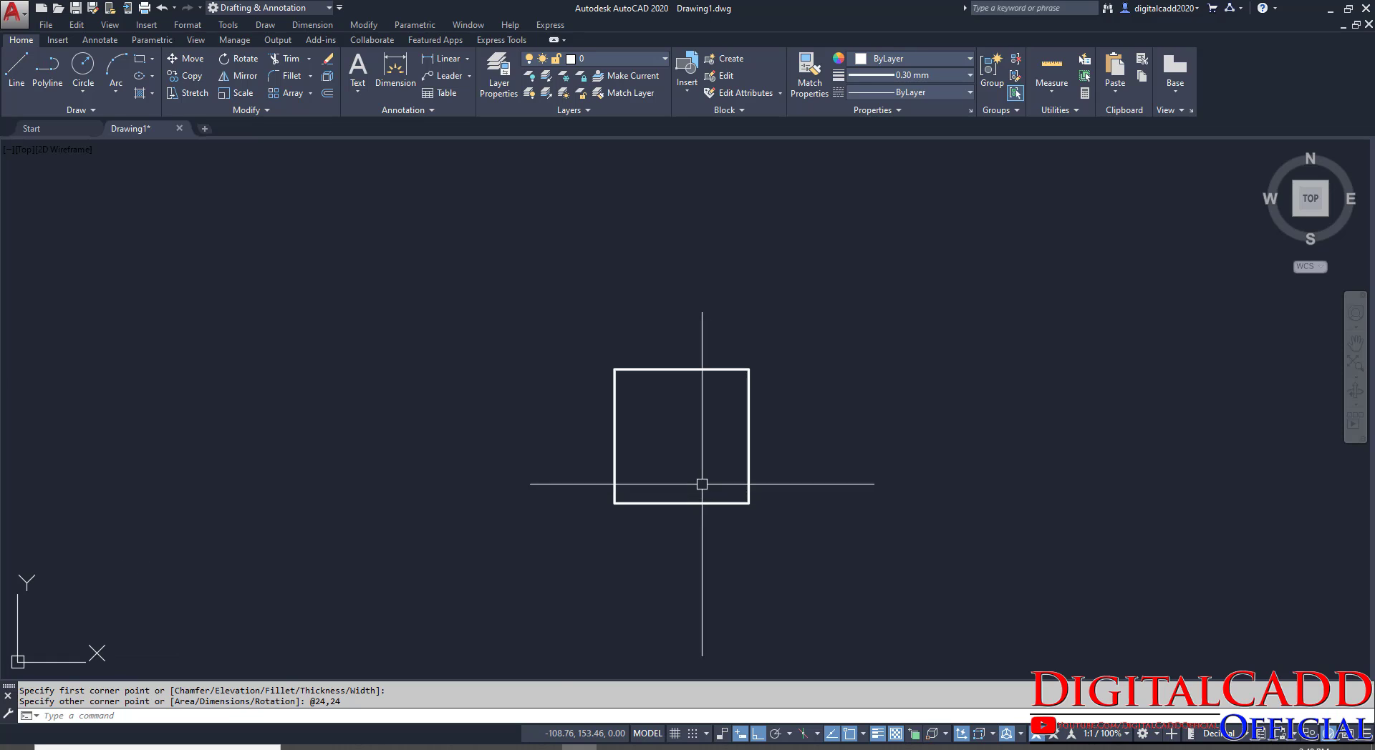
key(alt+Tab)
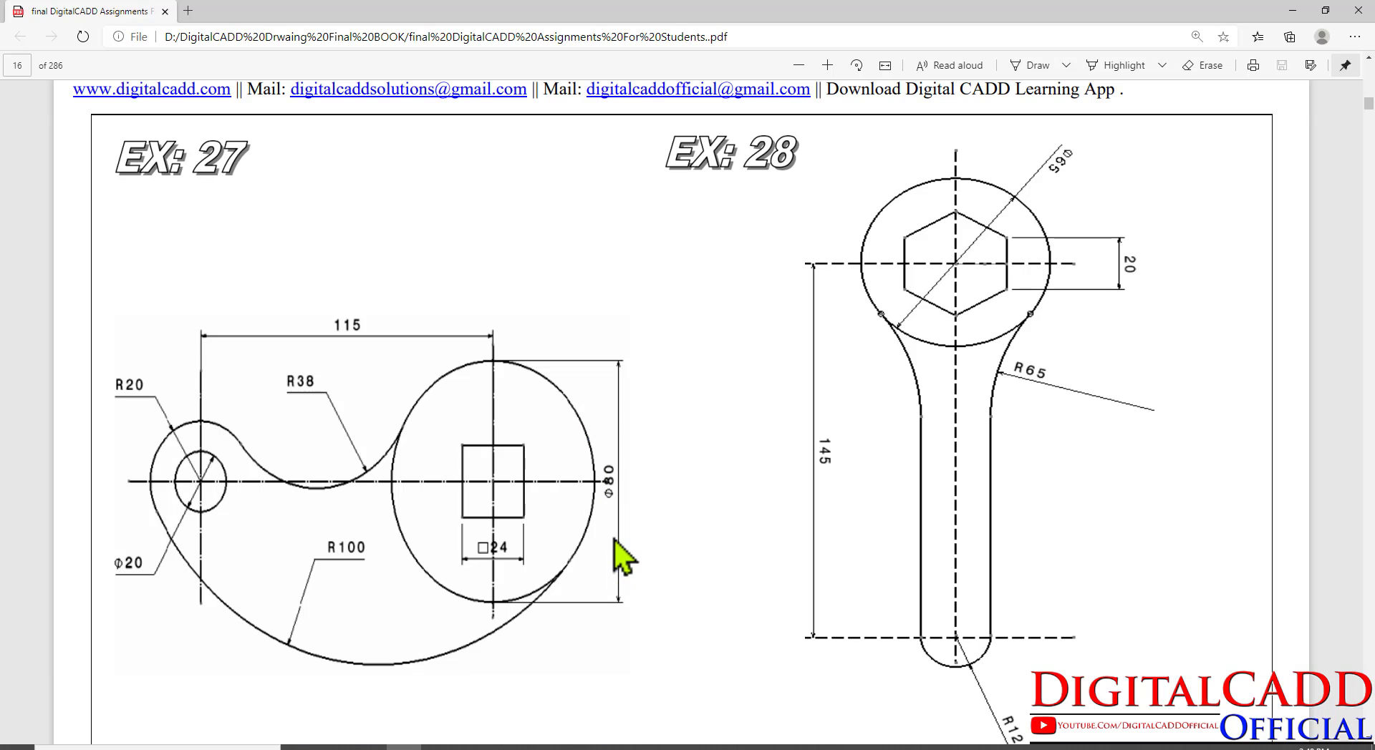
key(alt+Tab)
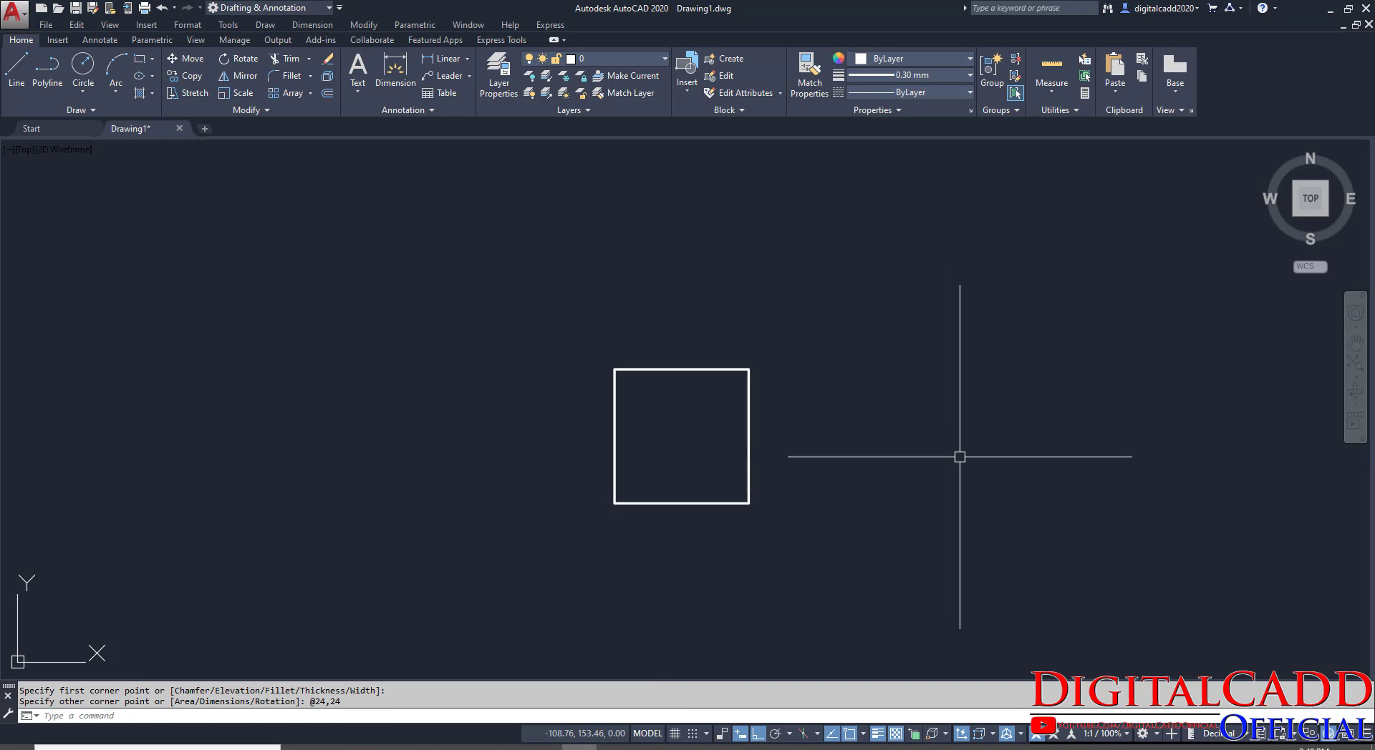
key(Return)
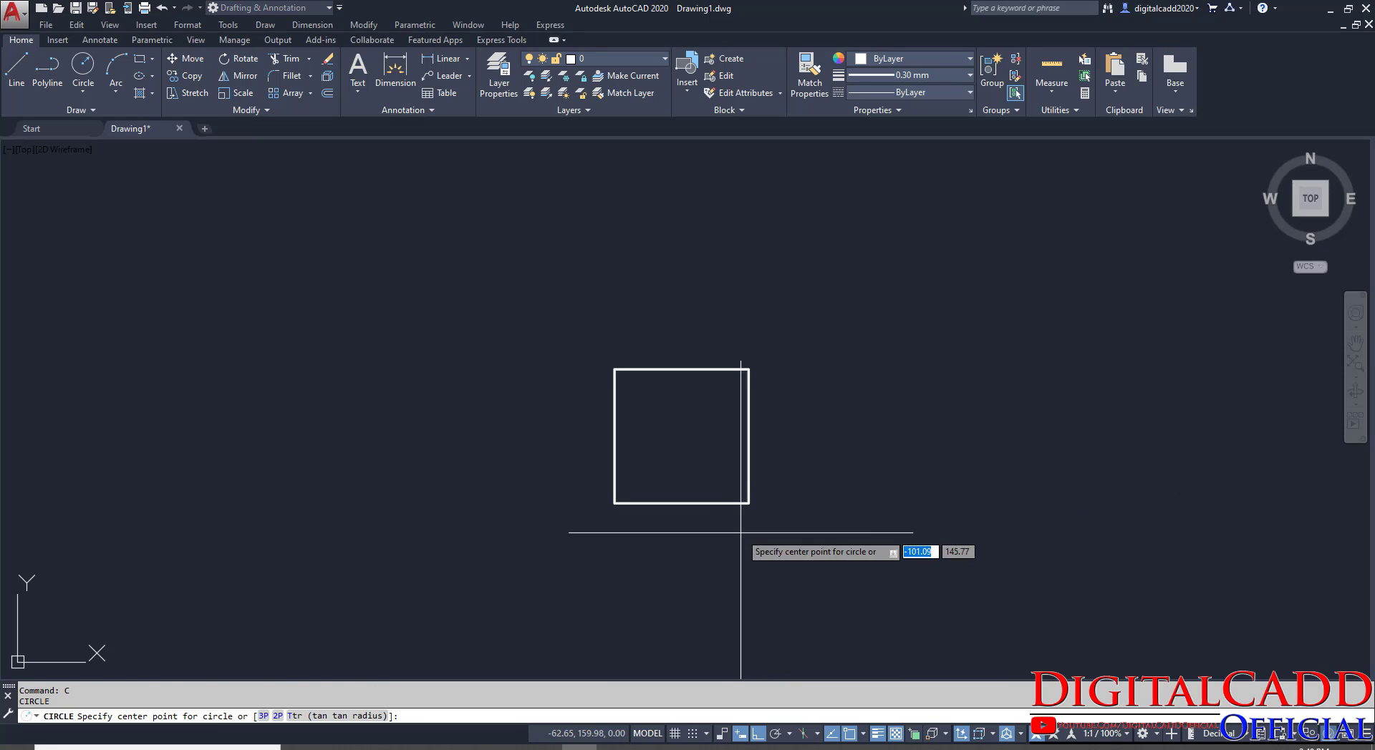
click(681, 436)
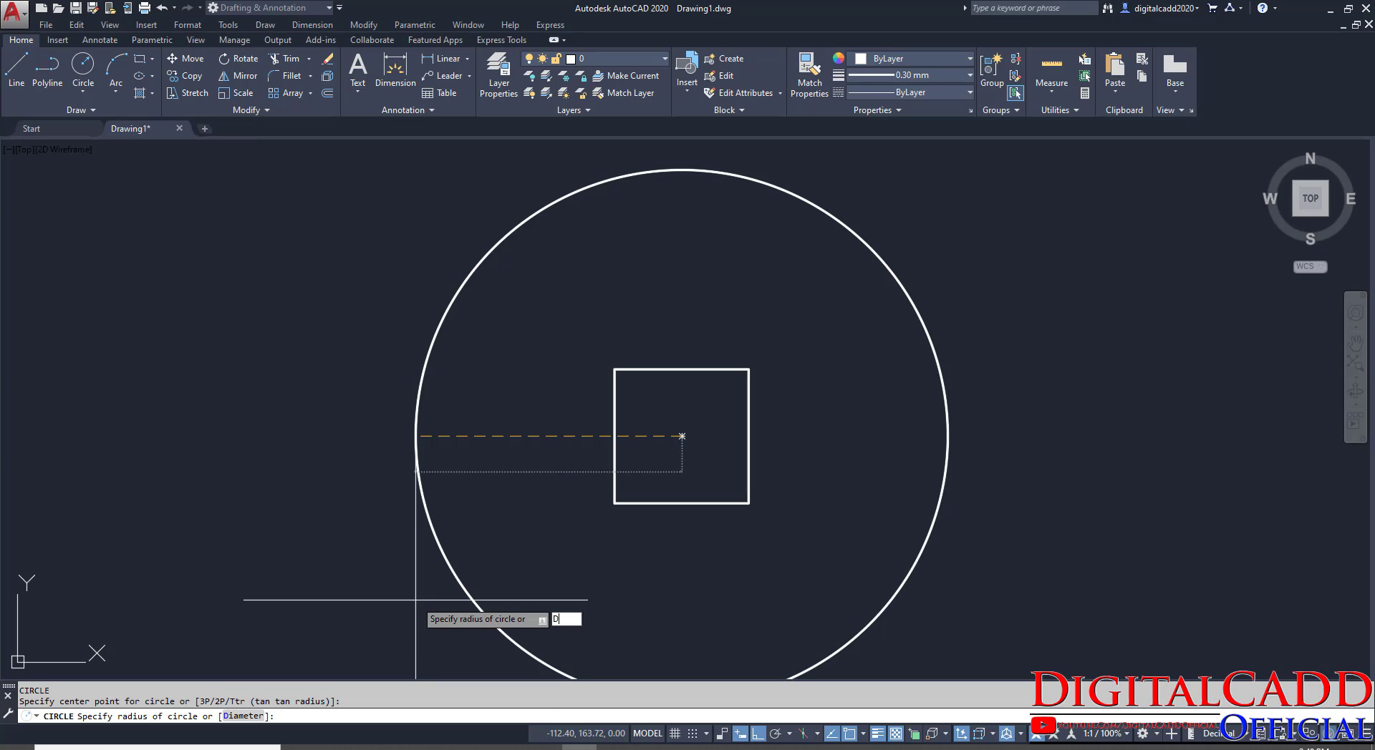
text(d)
key(Return)
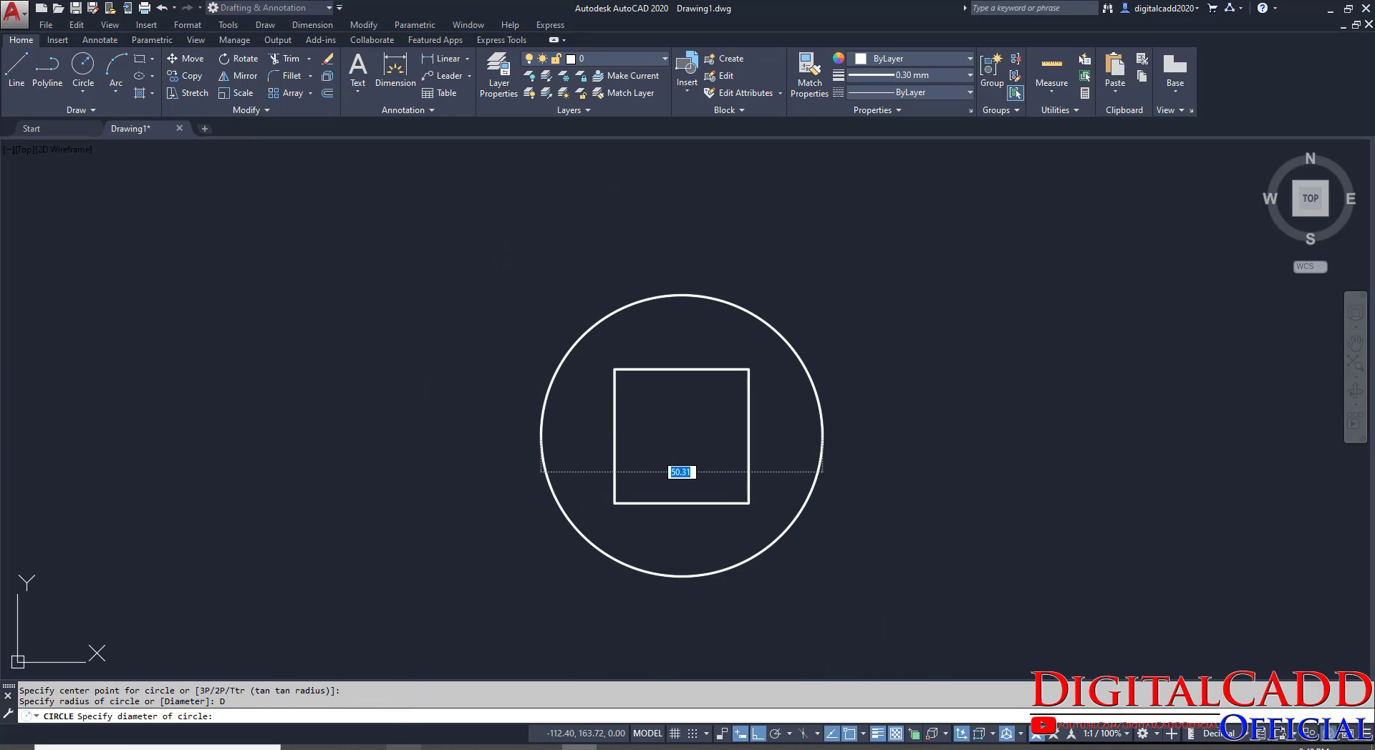
key(alt+Tab)
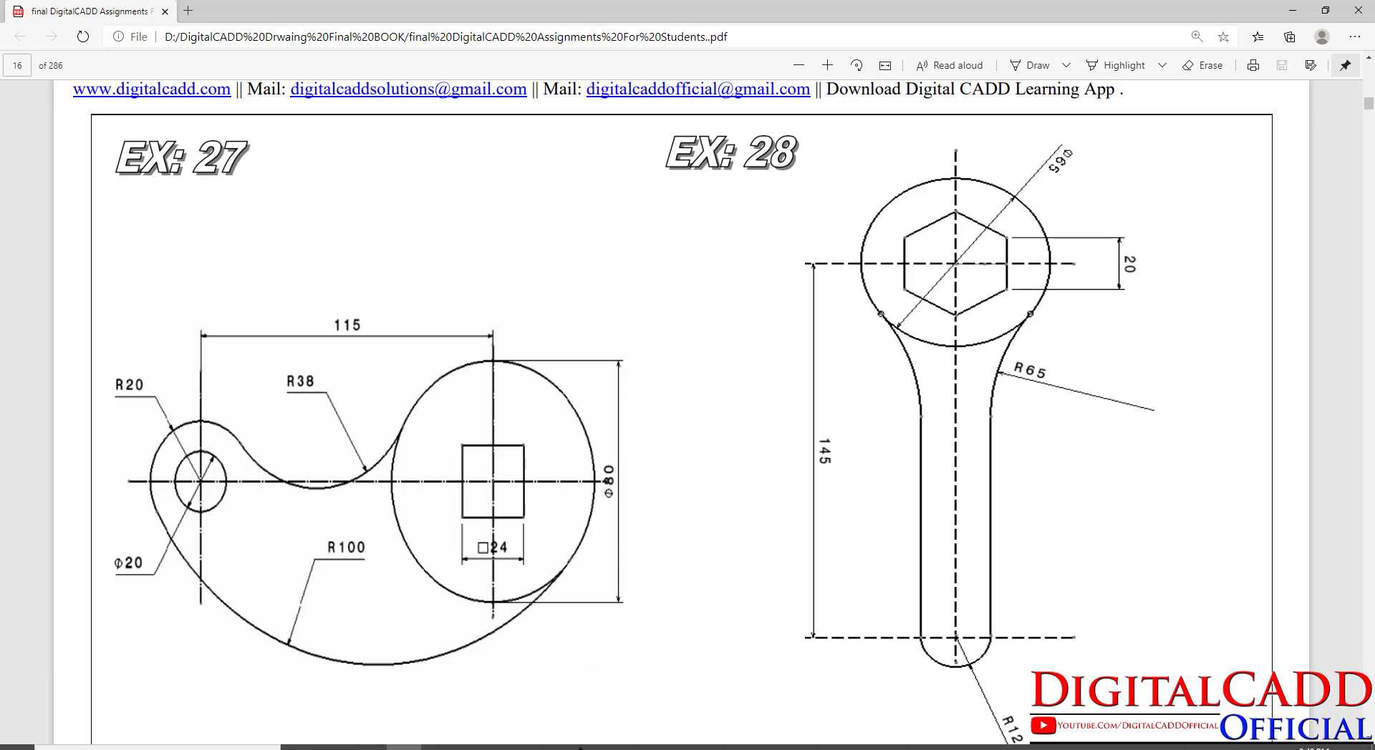
key(alt+Tab)
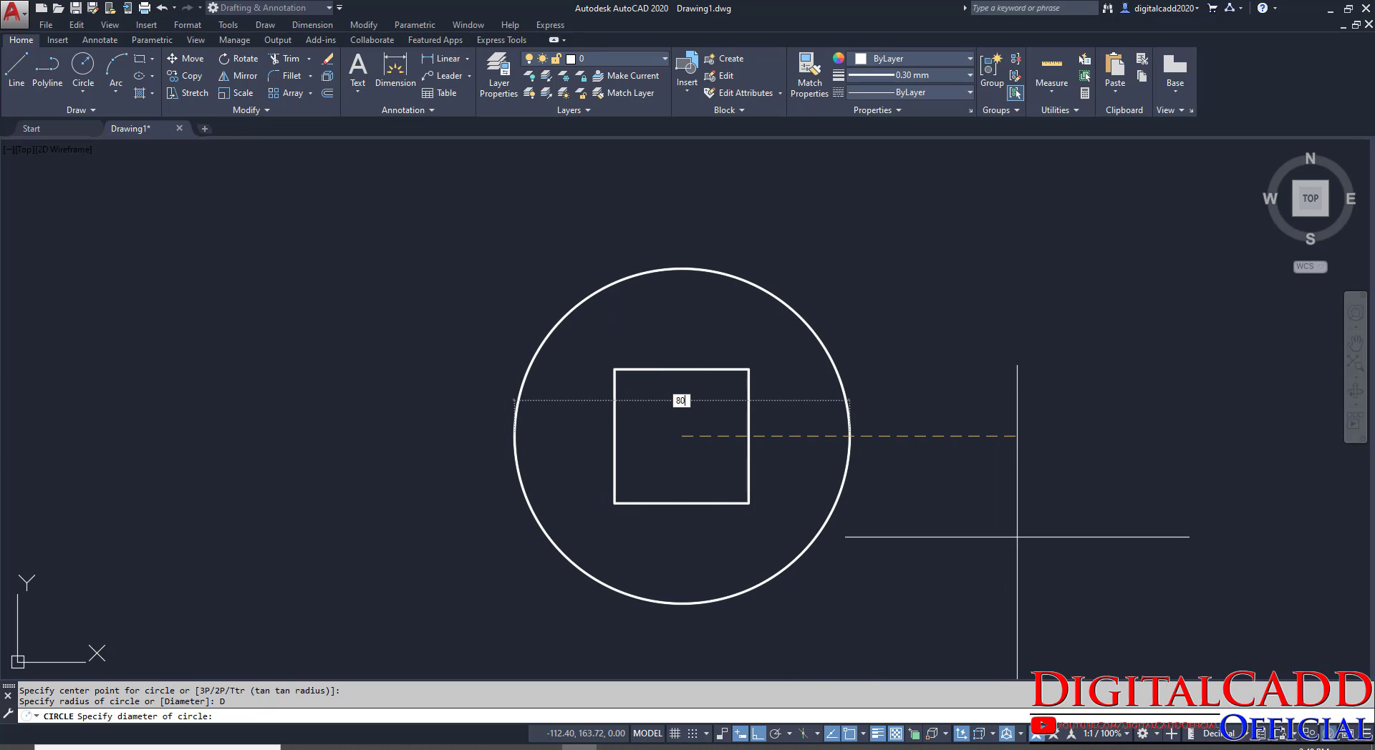
key(Return)
Draw a 20 mm diameter circle with its center 115 mm horizontally left of the 80 mm circle's center, checking the dimensions in the PDF.
scroll(658, 378, down, 5)
mouse_move(657, 415)
middle_down()
mouse_move(967, 494)
mouse_move(822, 474)
middle_up()
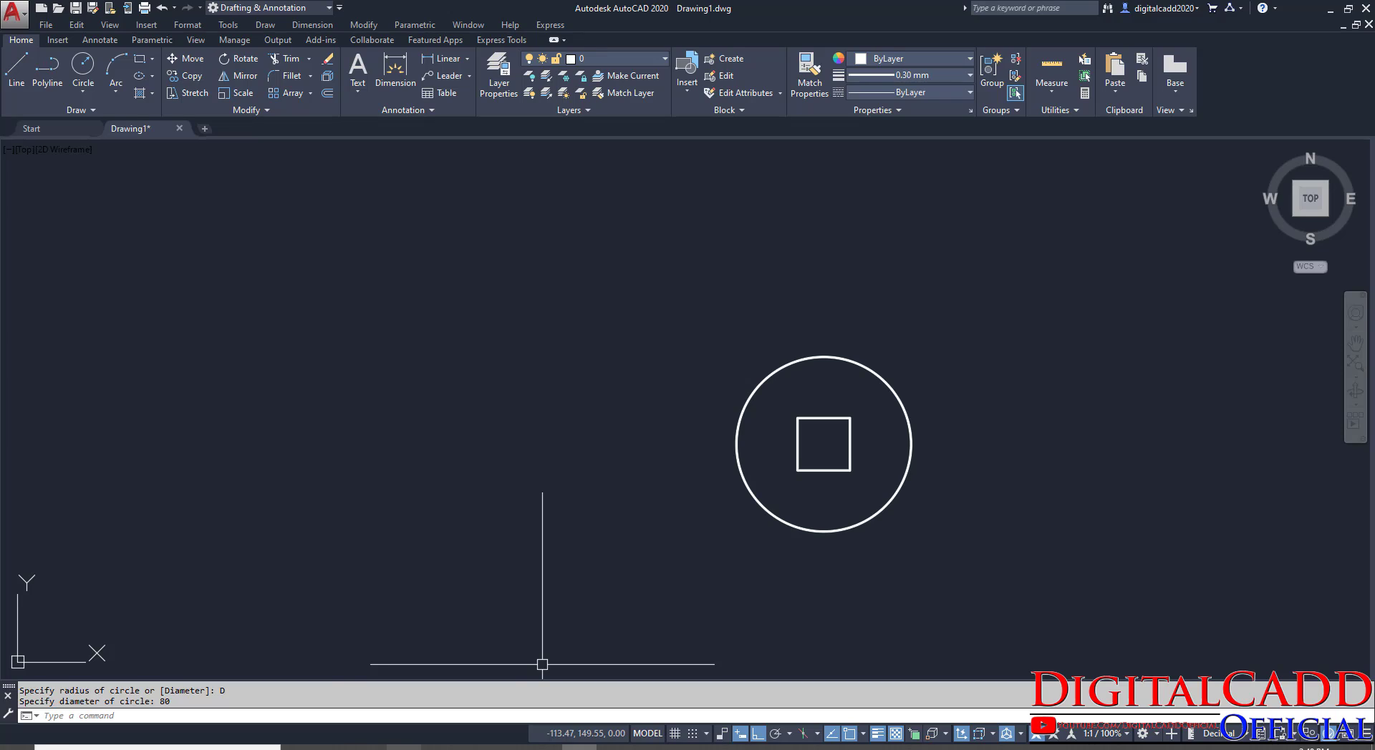
key(alt+Tab)
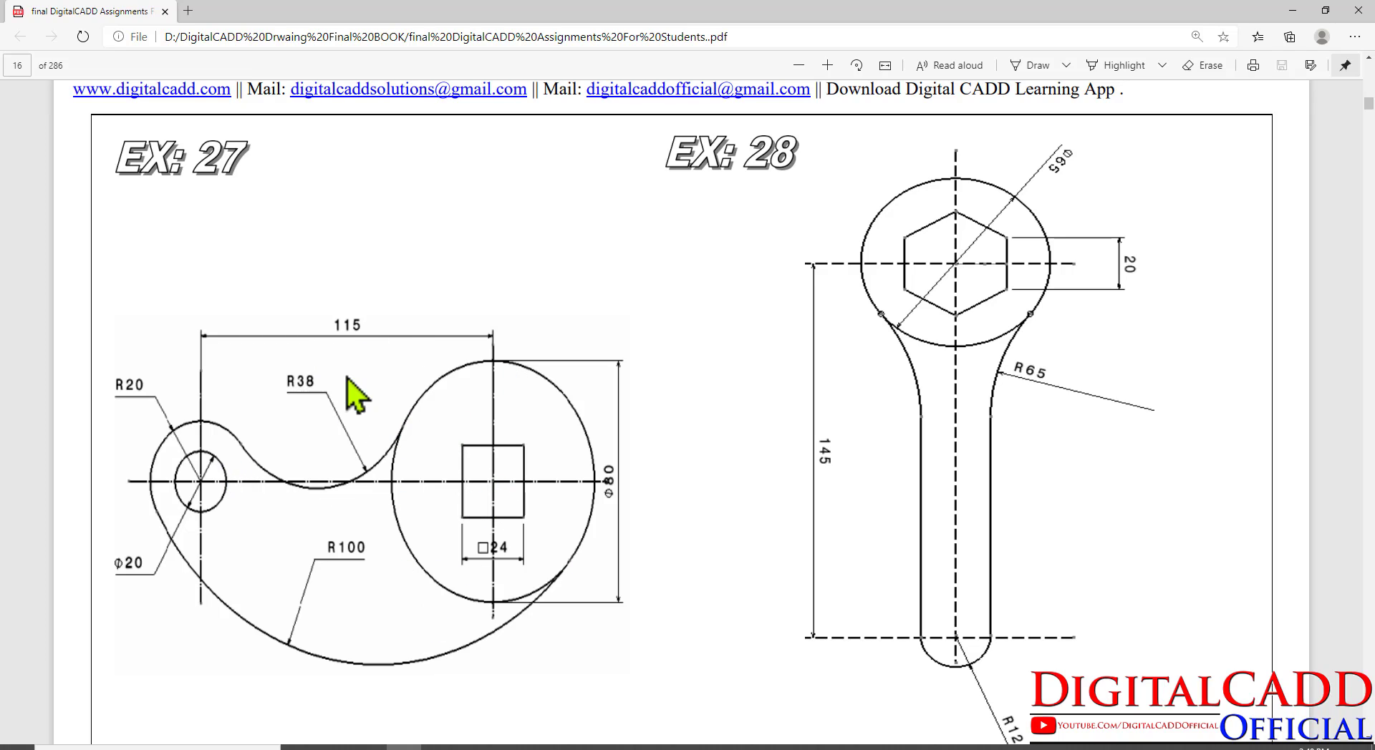
click(579, 748)
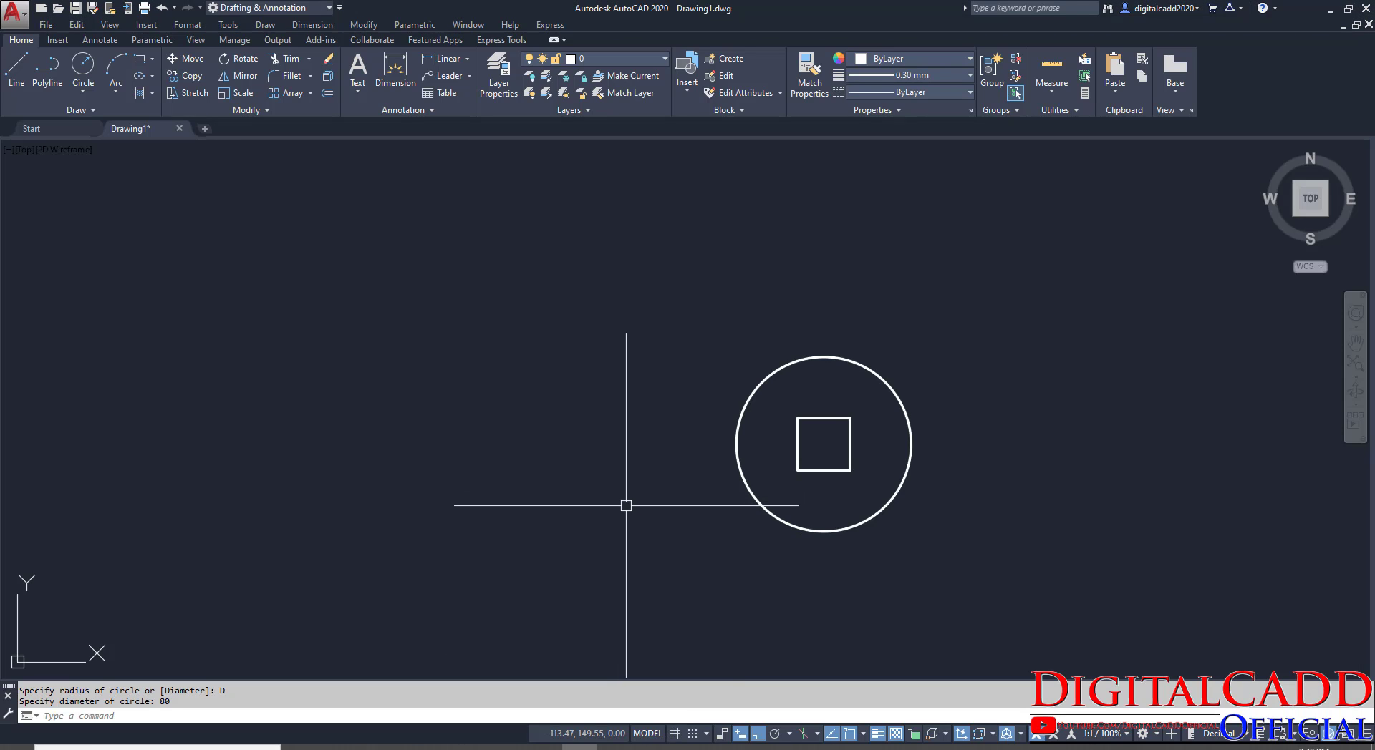
text(c)
key(Return)
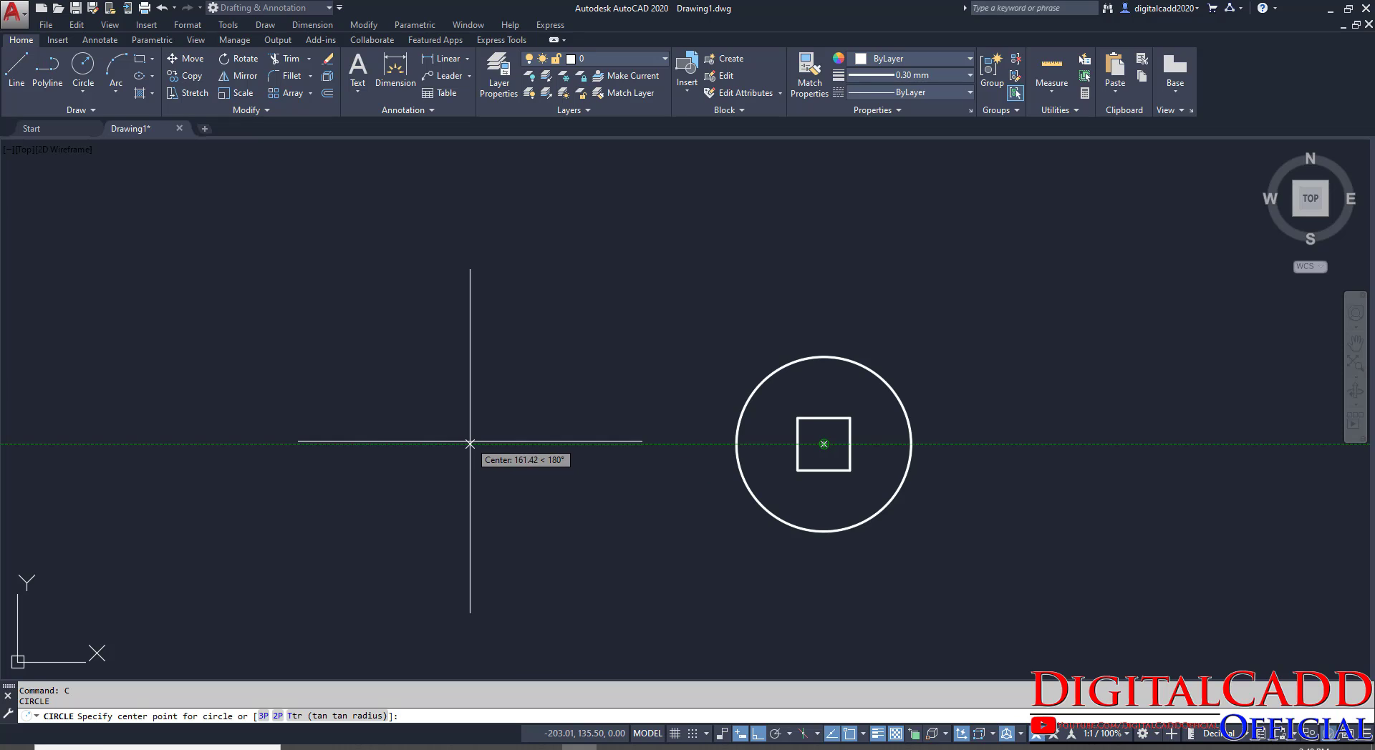
text(115)
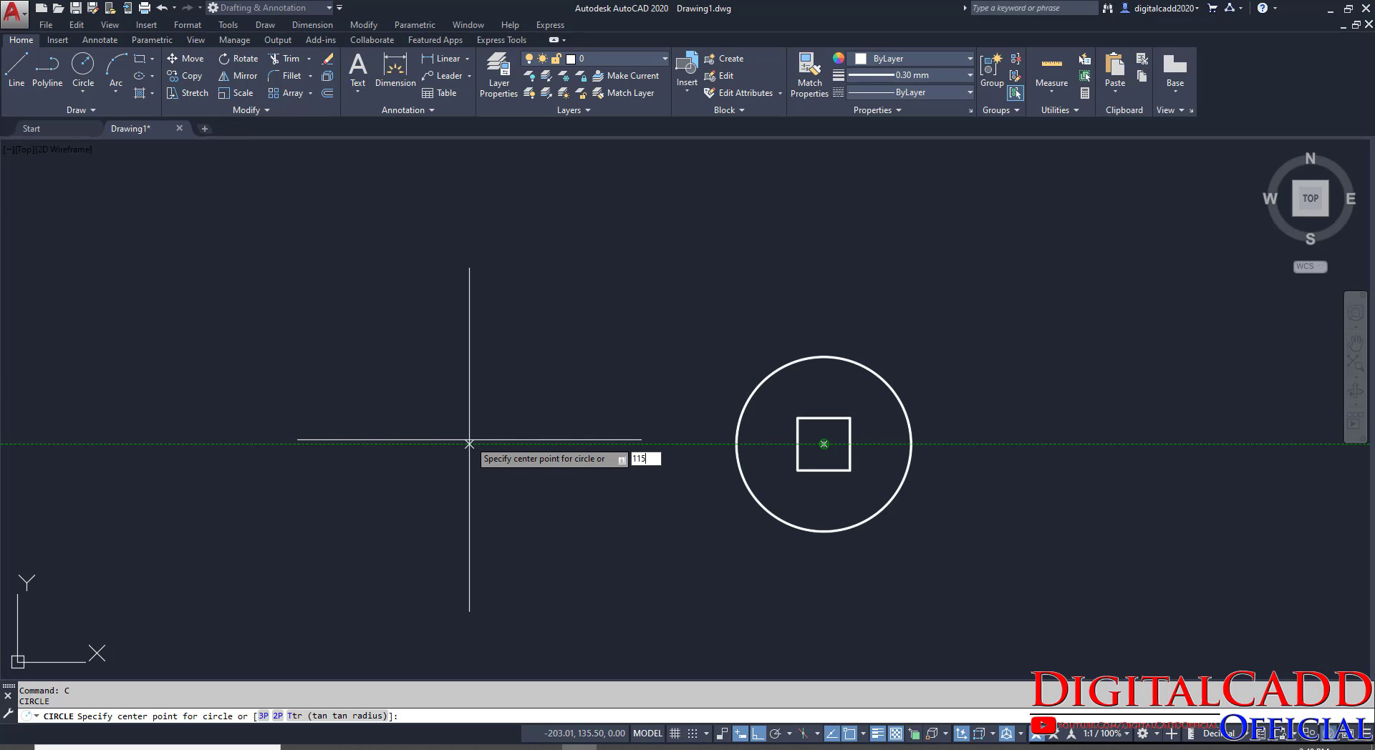
key(Return)
text(cify )
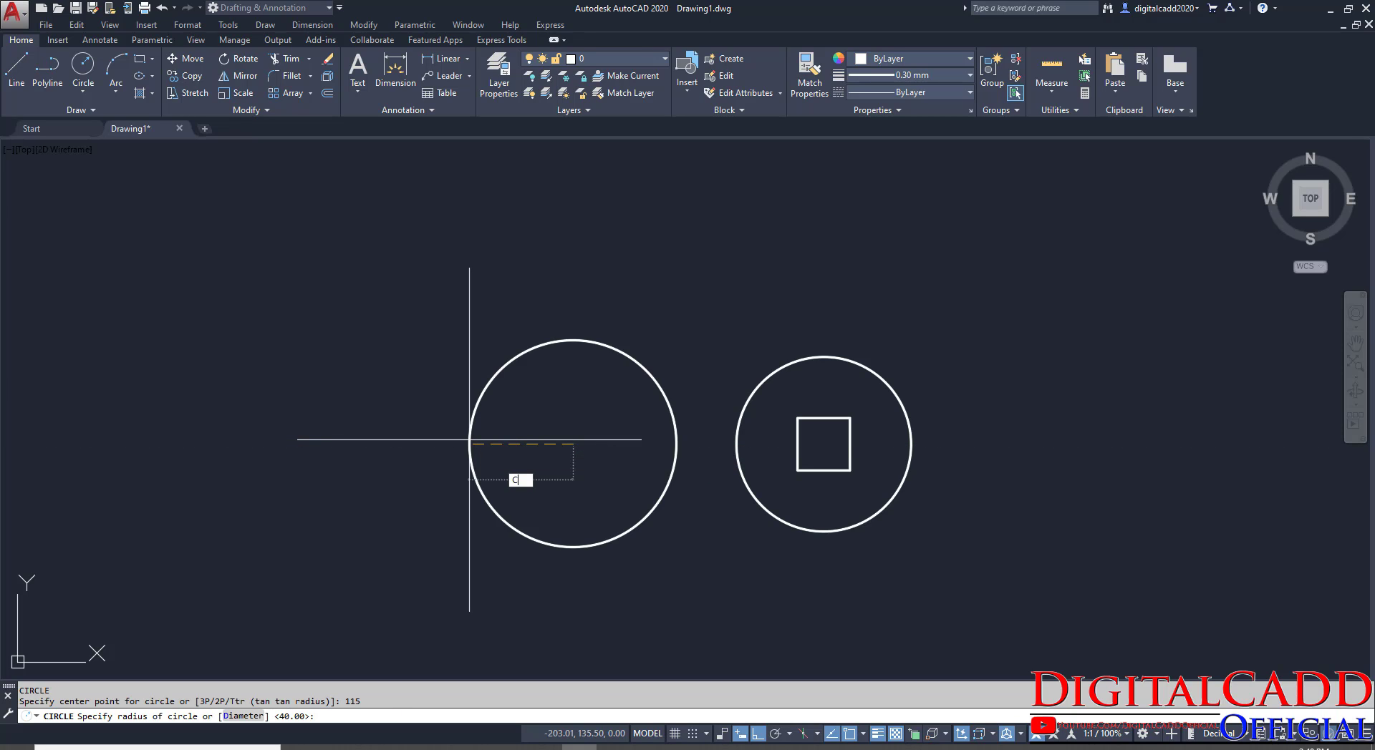
text(d)
key(Return)
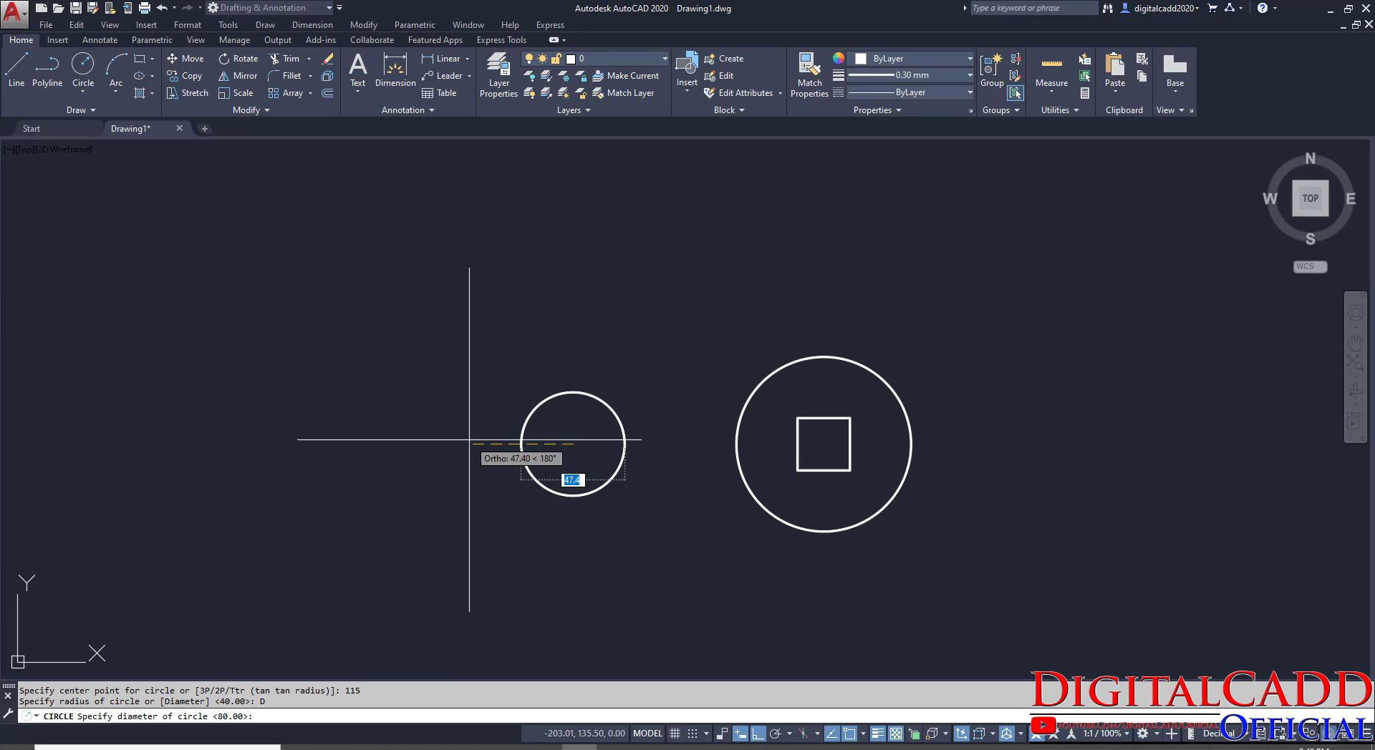
key(alt+Tab)
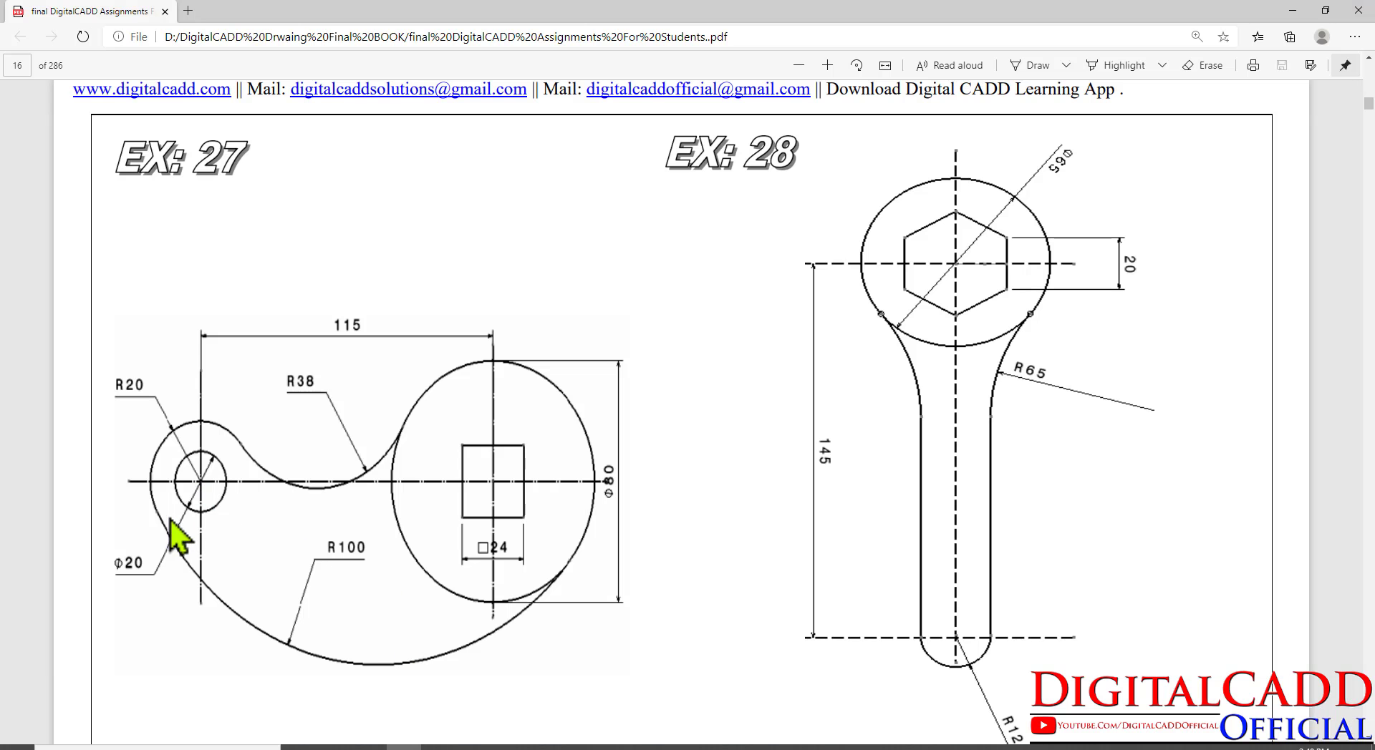
key(alt+Tab)
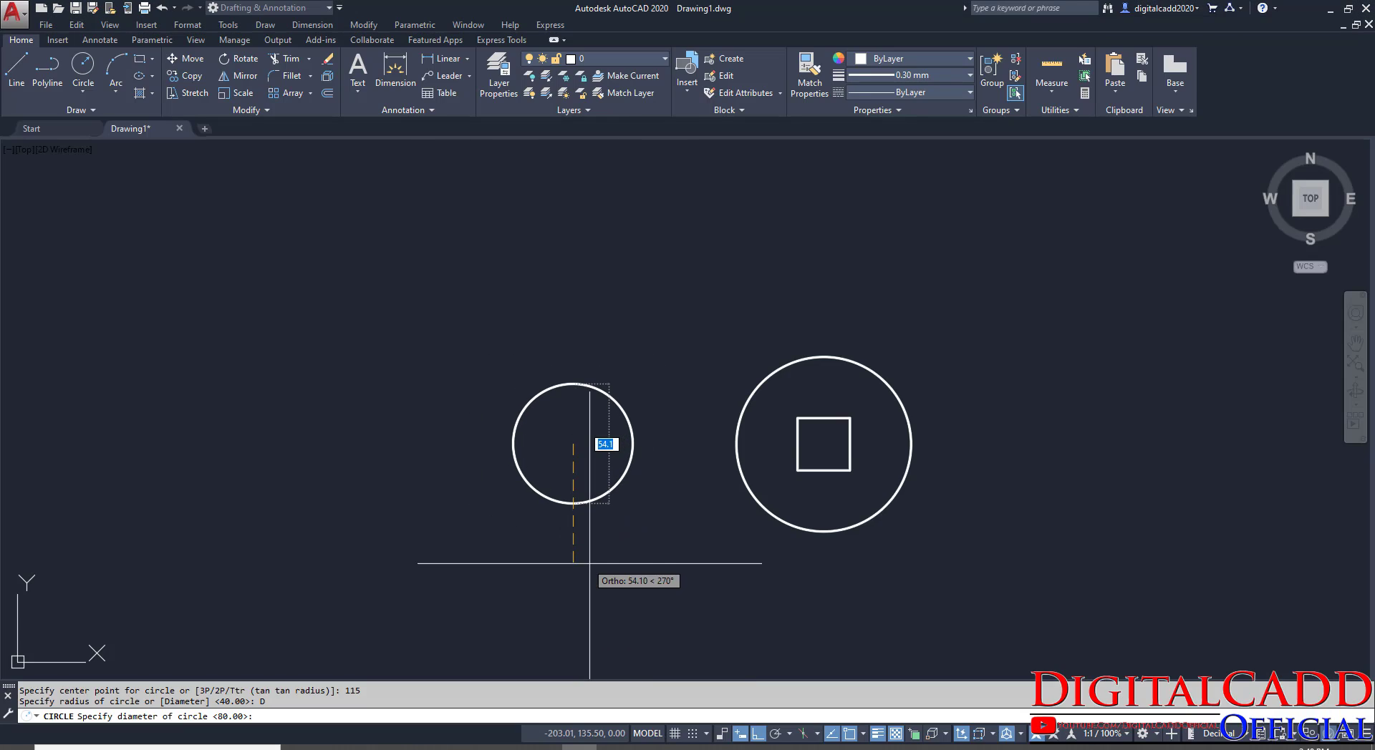
text(20)
key(Return)
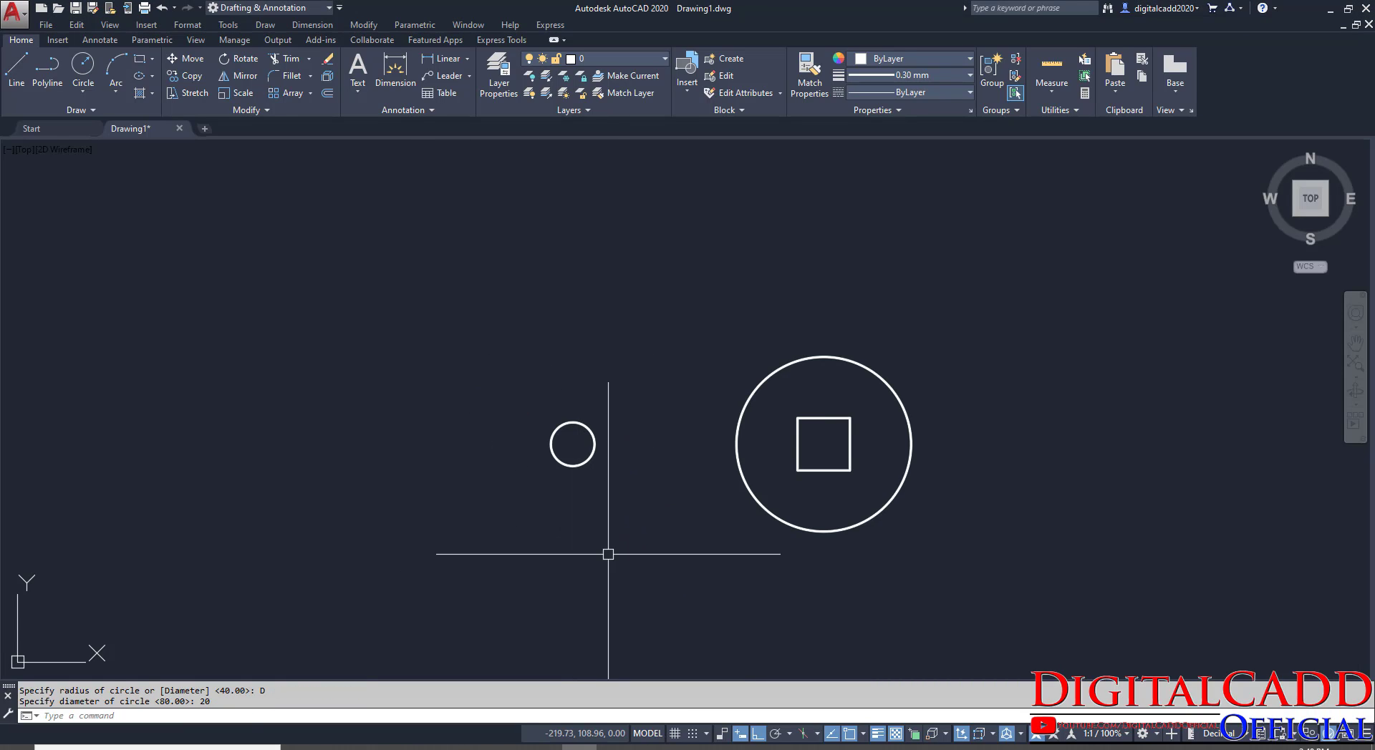
Draw a 40 mm diameter circle concentric with the 20 mm diameter circle.
scroll(623, 511, up, 2)
key(Return)
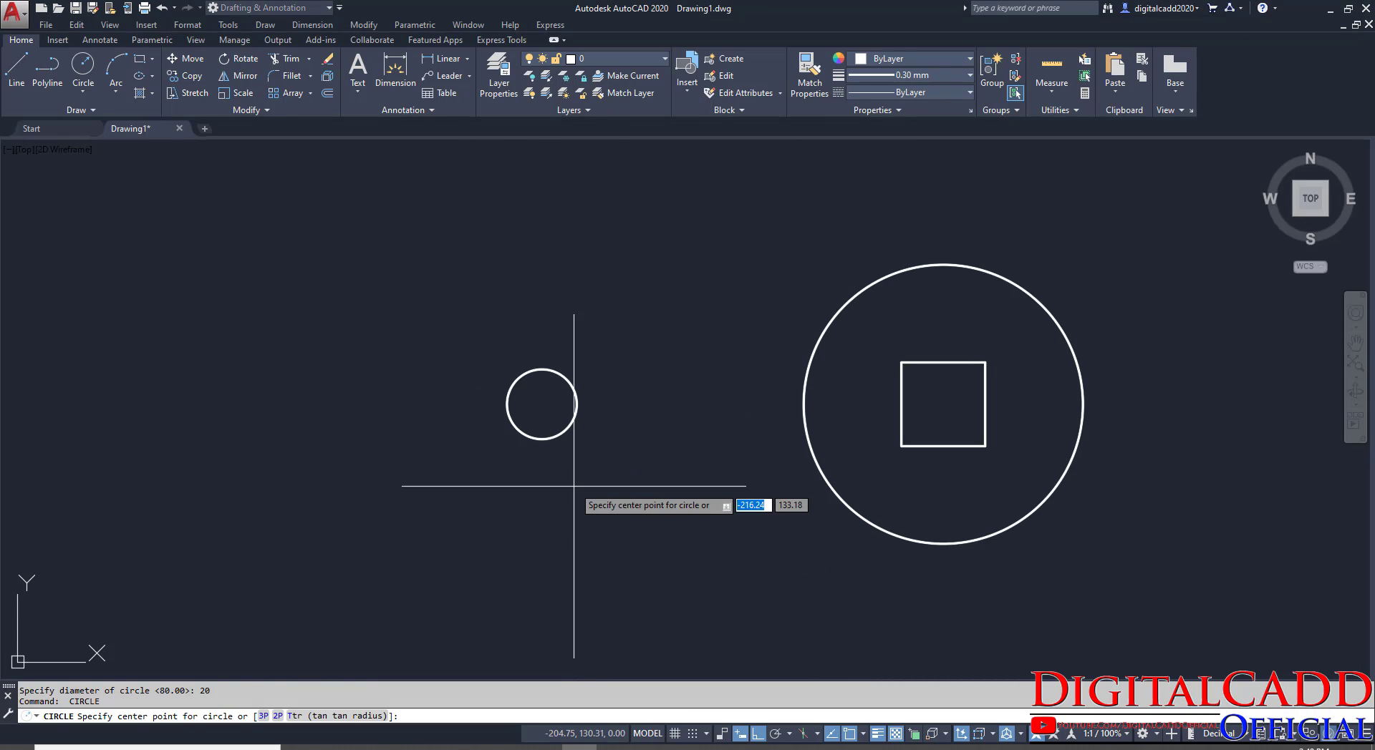
click(542, 404)
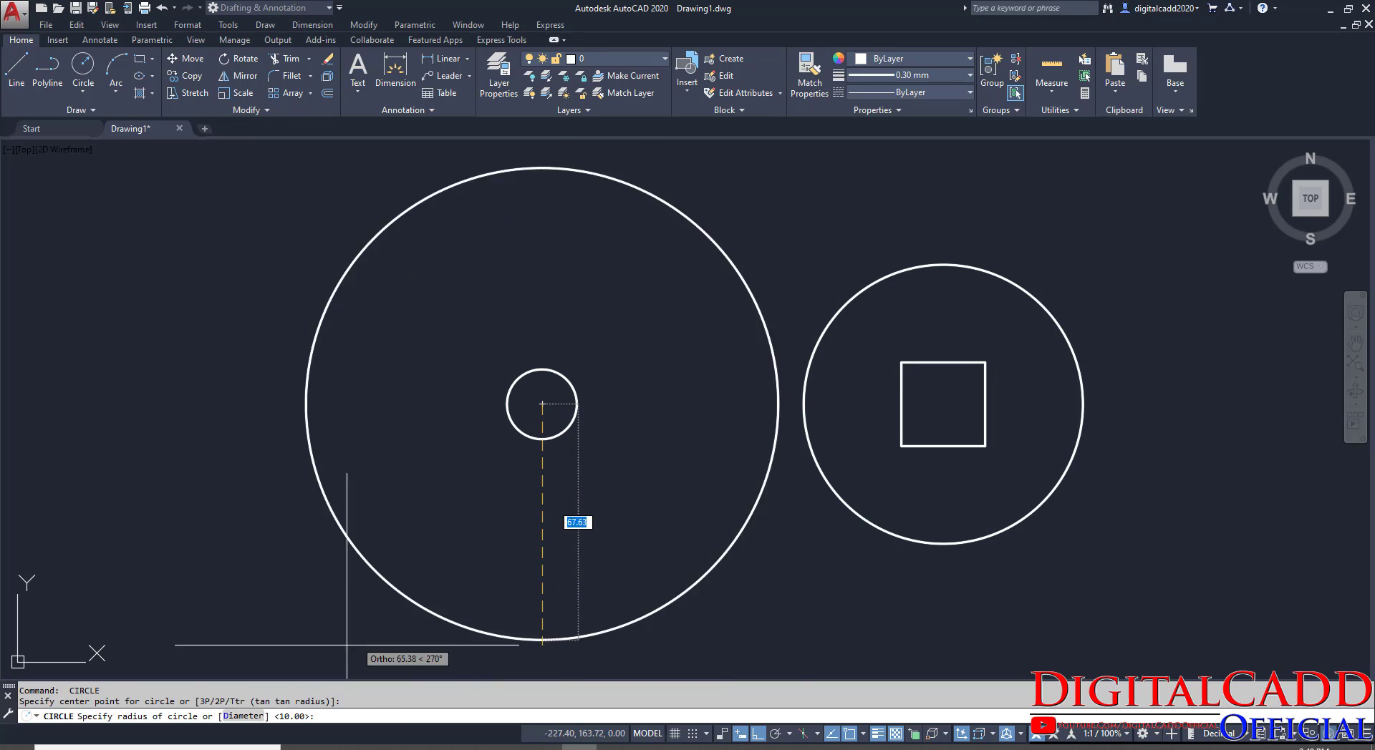
click(252, 716)
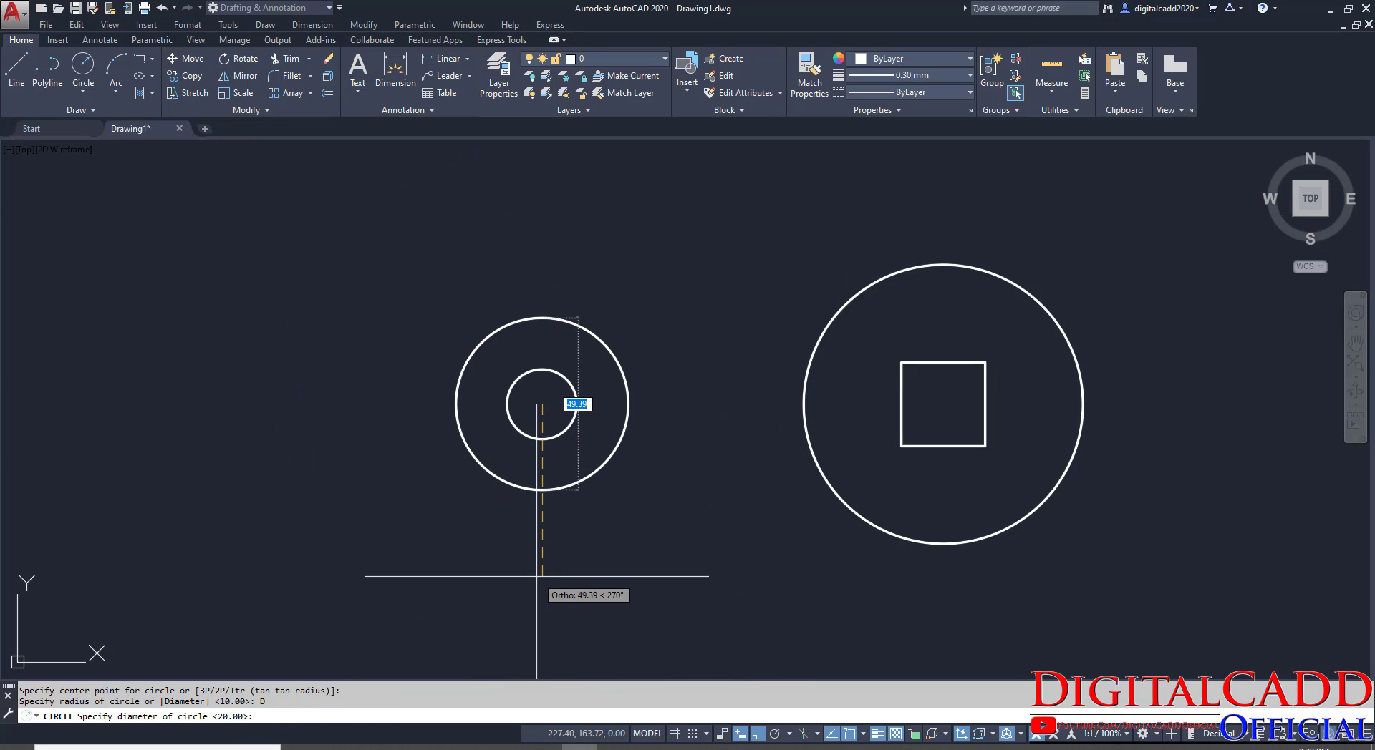
text(4)
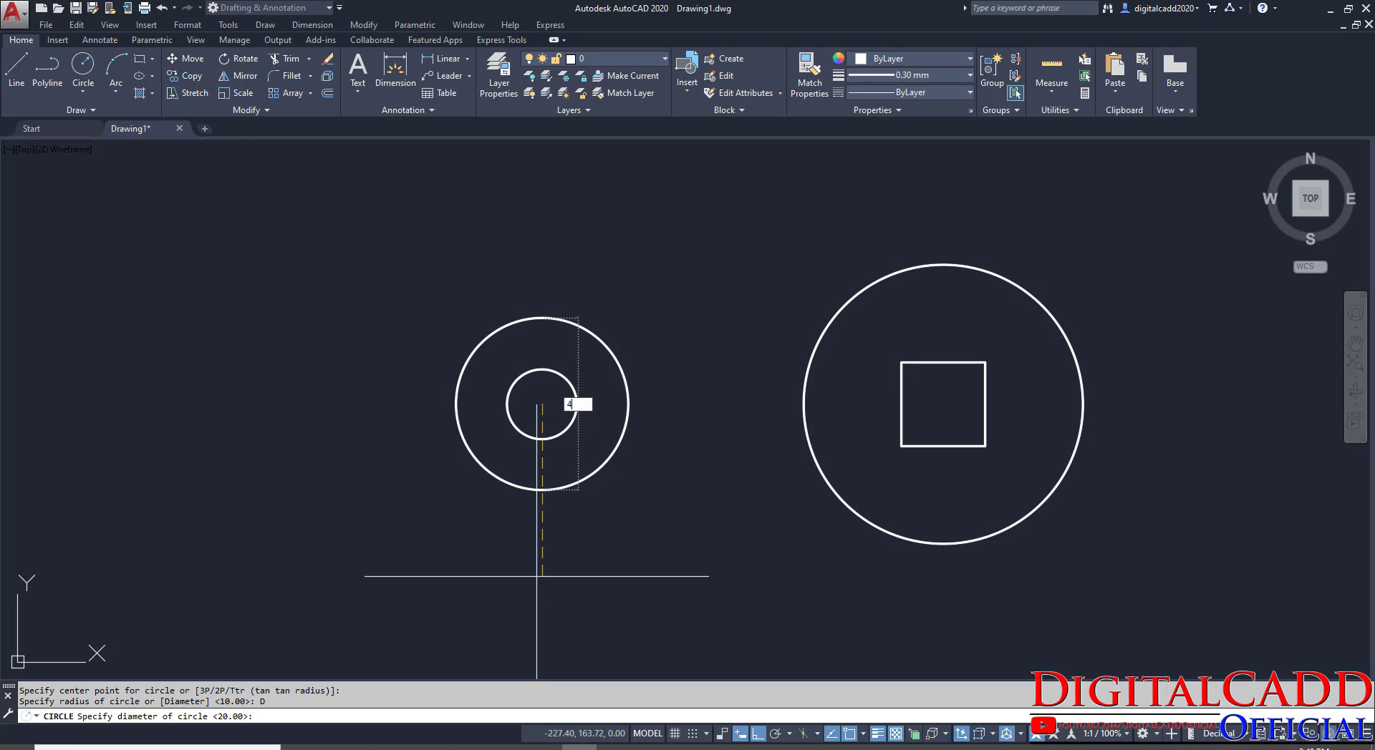
text(0)
key(Return)
middle_drag(680, 503, 500, 561)
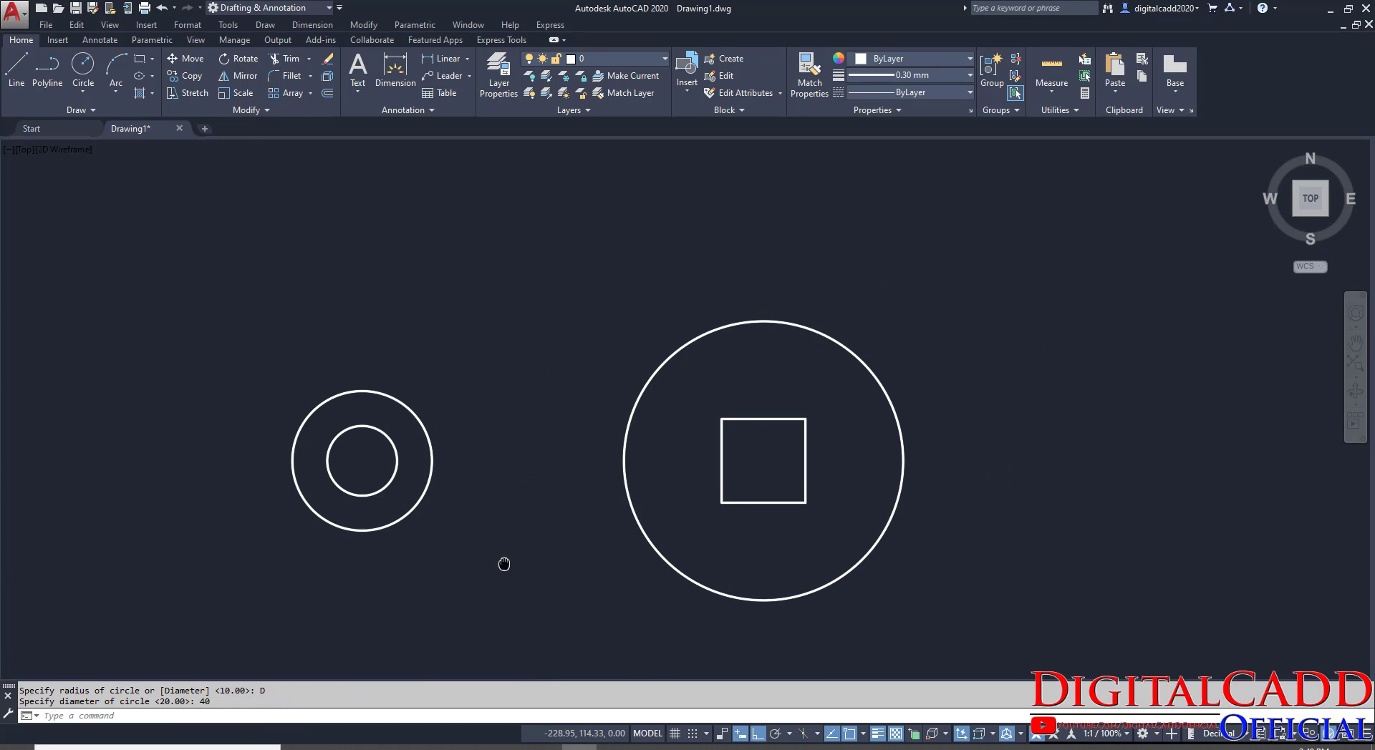
Draw a 100 mm radius circle tangent to the outer sides of the 40 mm and 80 mm circles, checking the radius in the exercise 27 PDF.
click(403, 746)
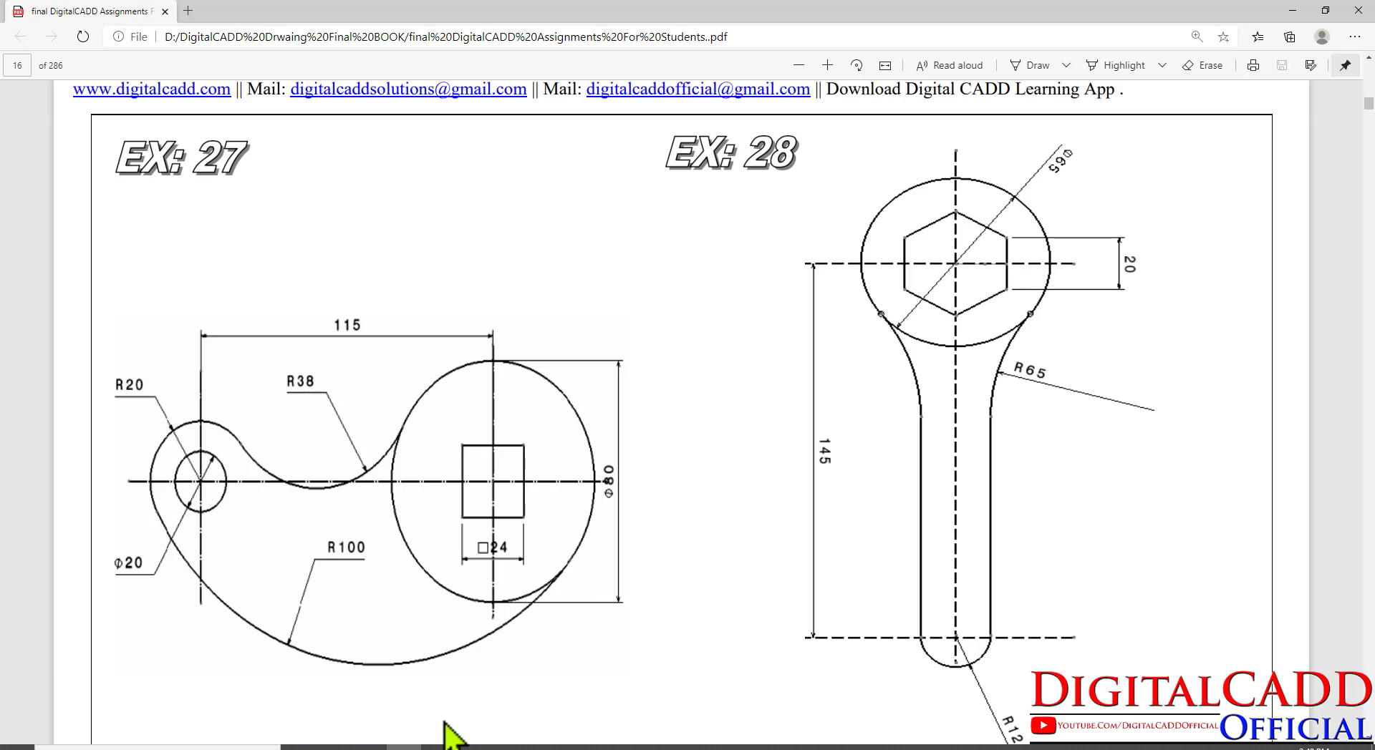
click(579, 747)
middle_drag(616, 499, 642, 469)
middle_drag(654, 524, 619, 511)
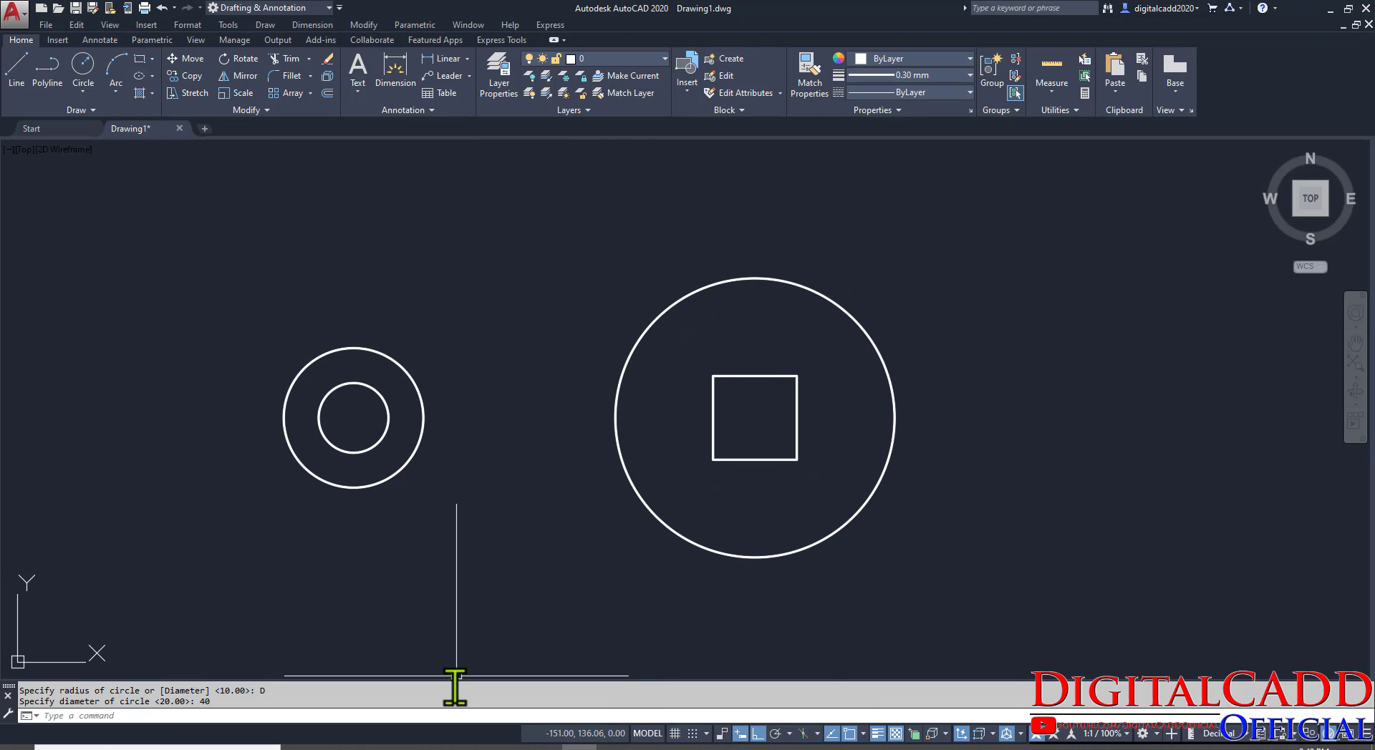
click(405, 746)
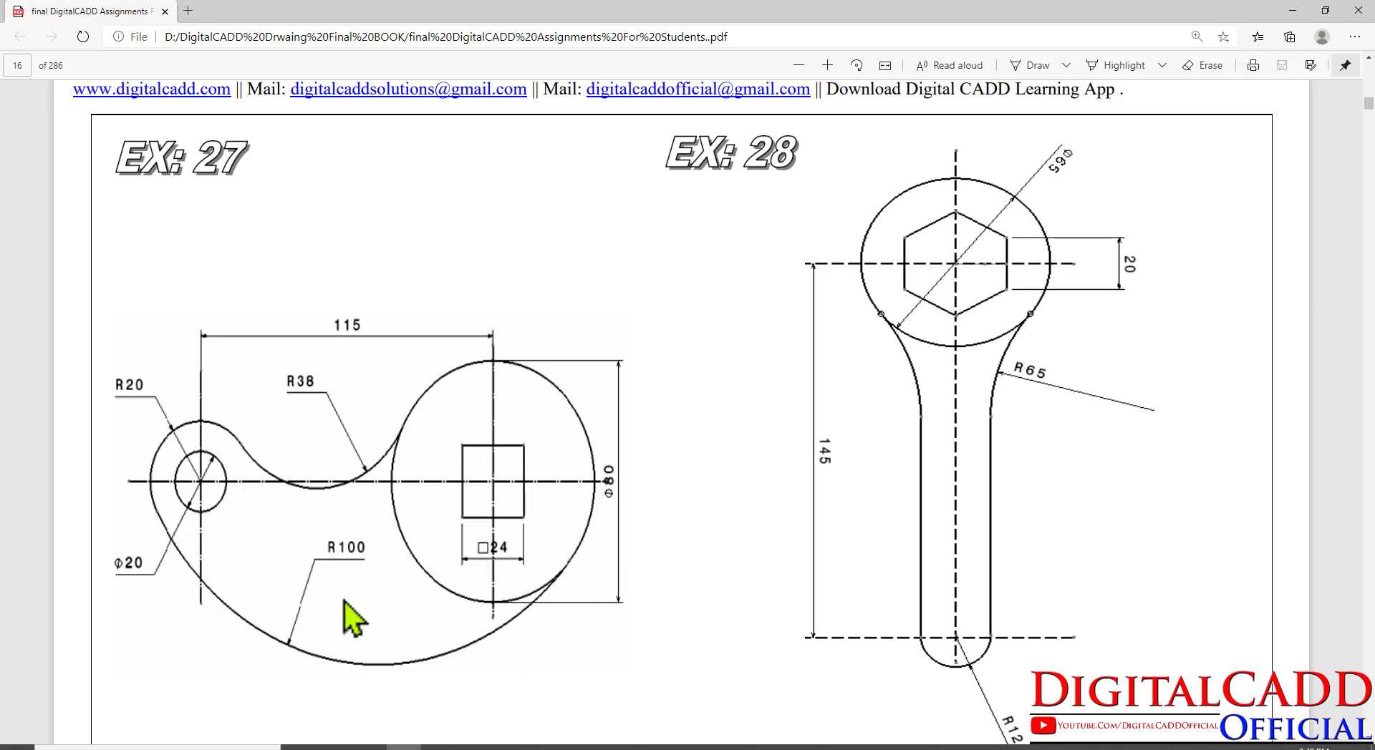
key(alt+Tab)
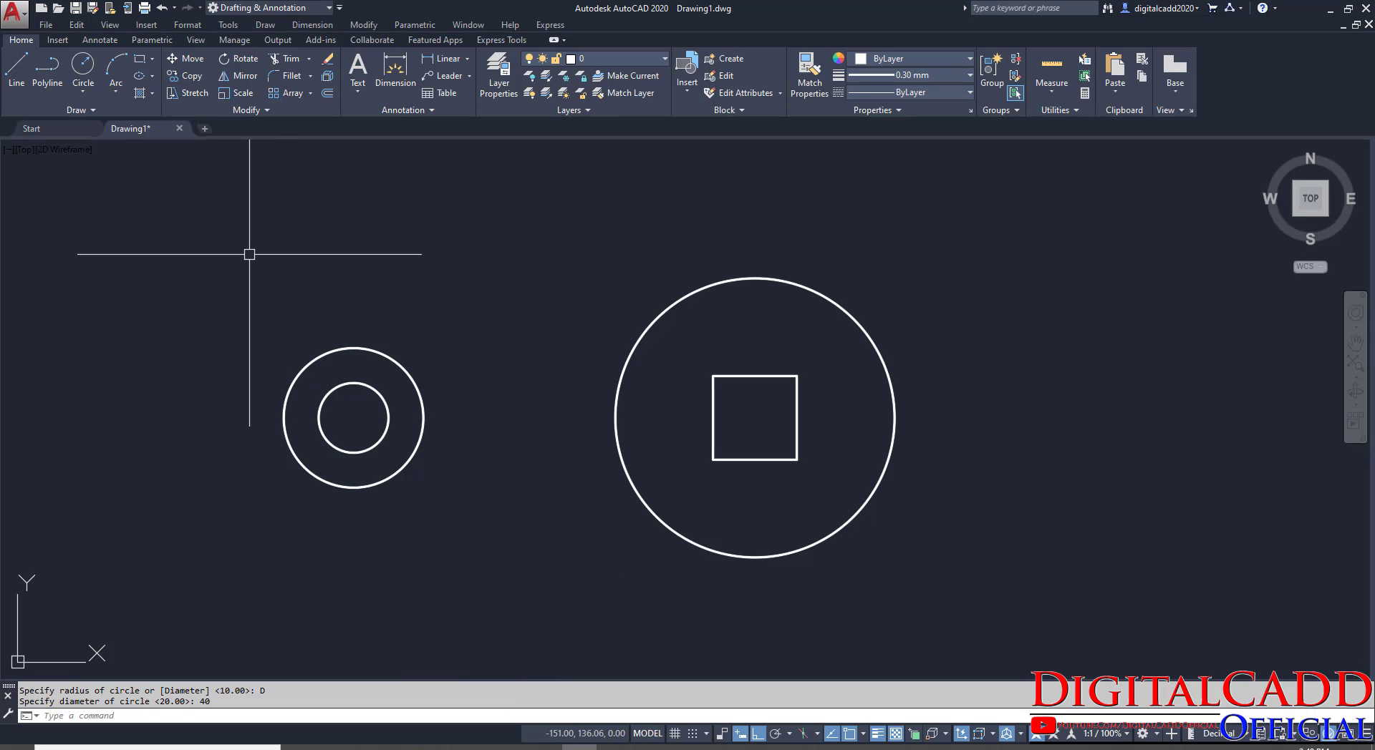
click(82, 91)
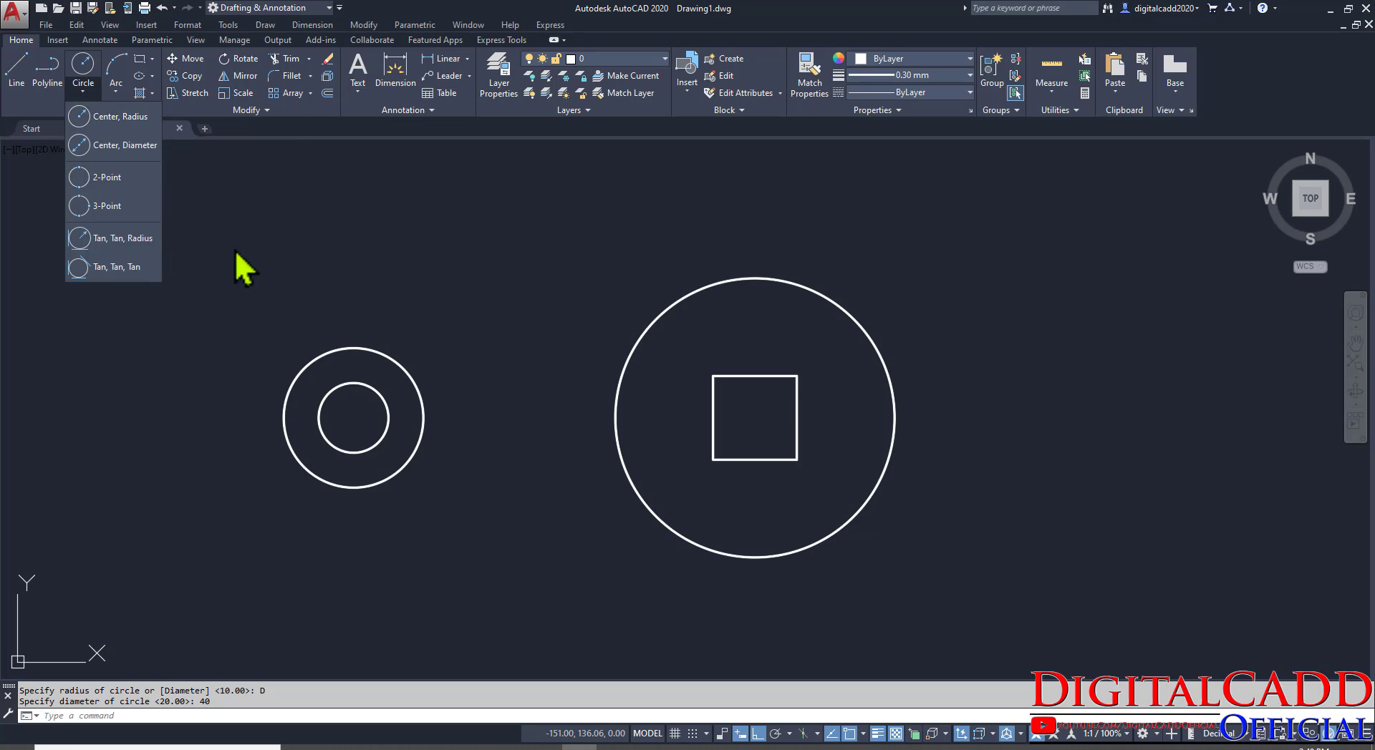
click(118, 246)
click(285, 451)
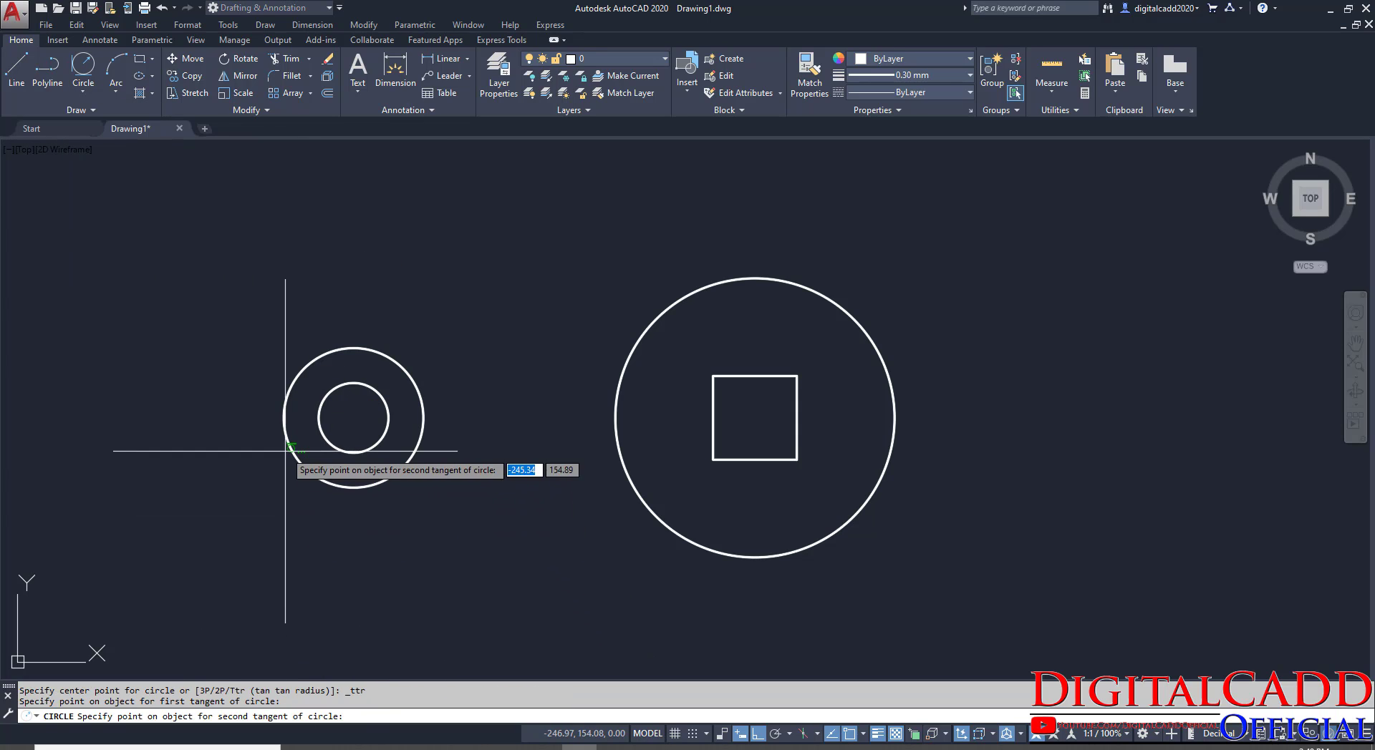
click(823, 545)
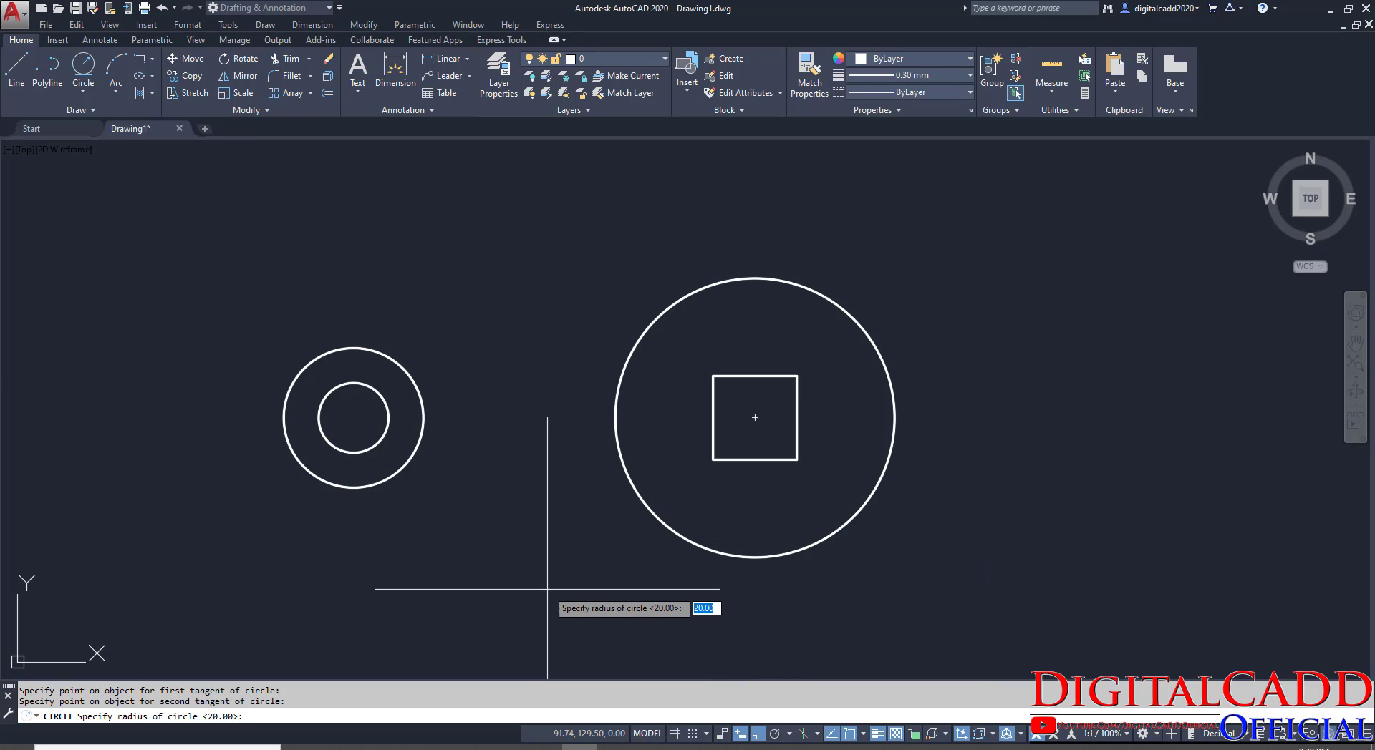
text(100)
key(Return)
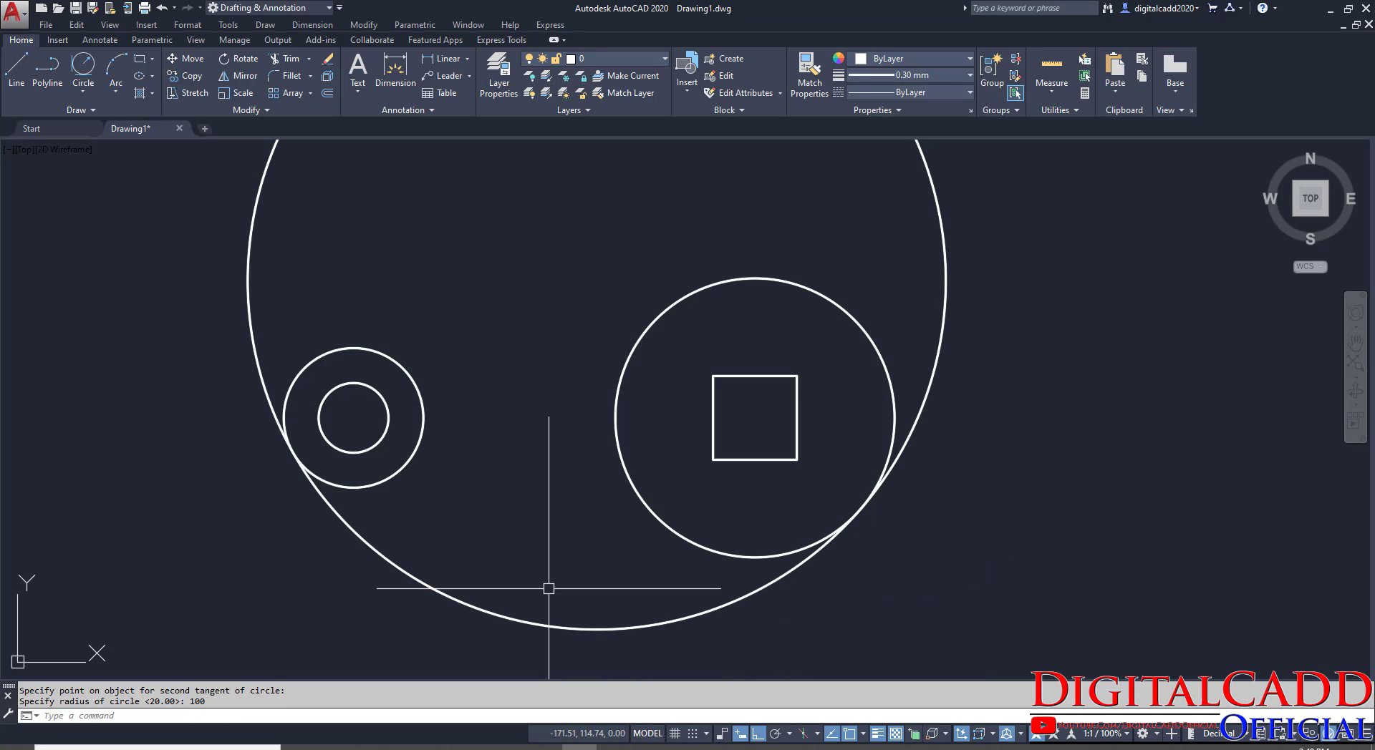
Draw a 38 mm radius circle tangent to the upper facing sides of the 40 mm and 80 mm circles, checking the radius in the PDF.
click(403, 746)
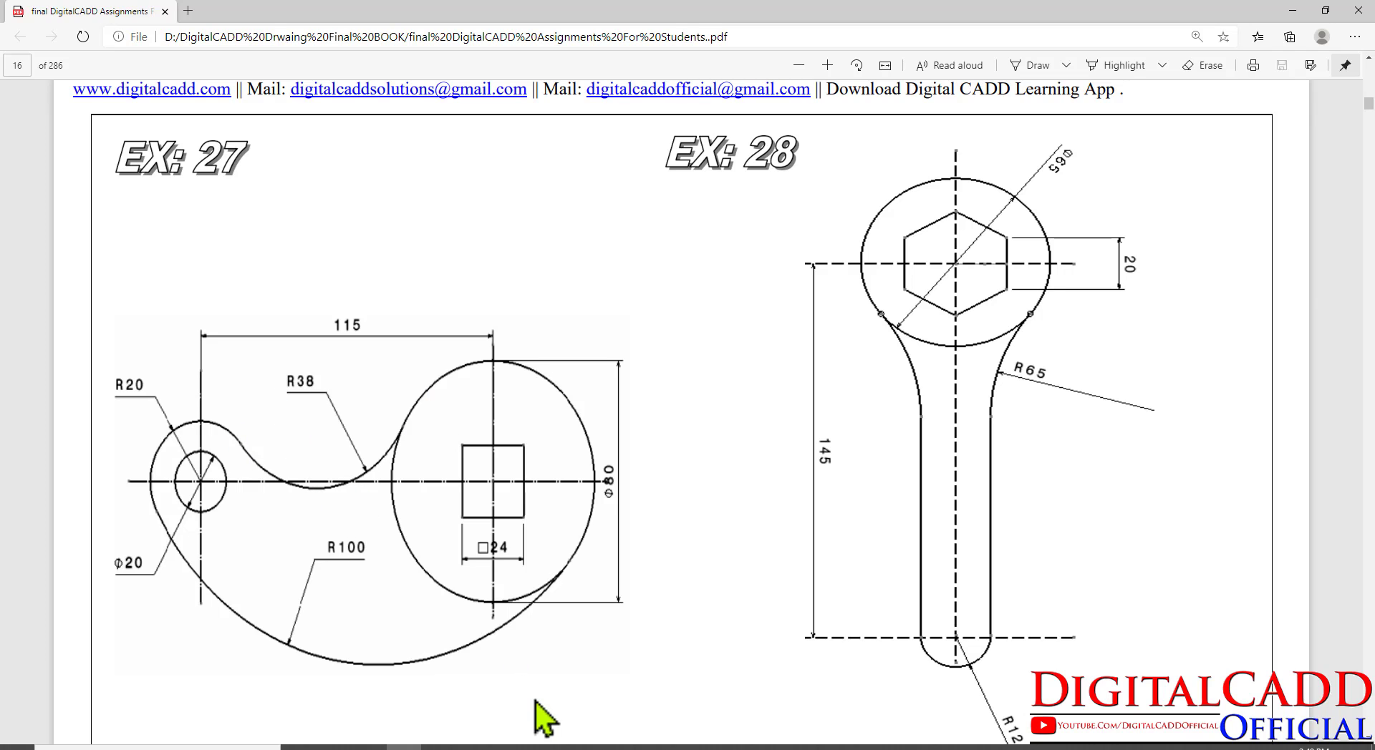
click(578, 746)
click(90, 56)
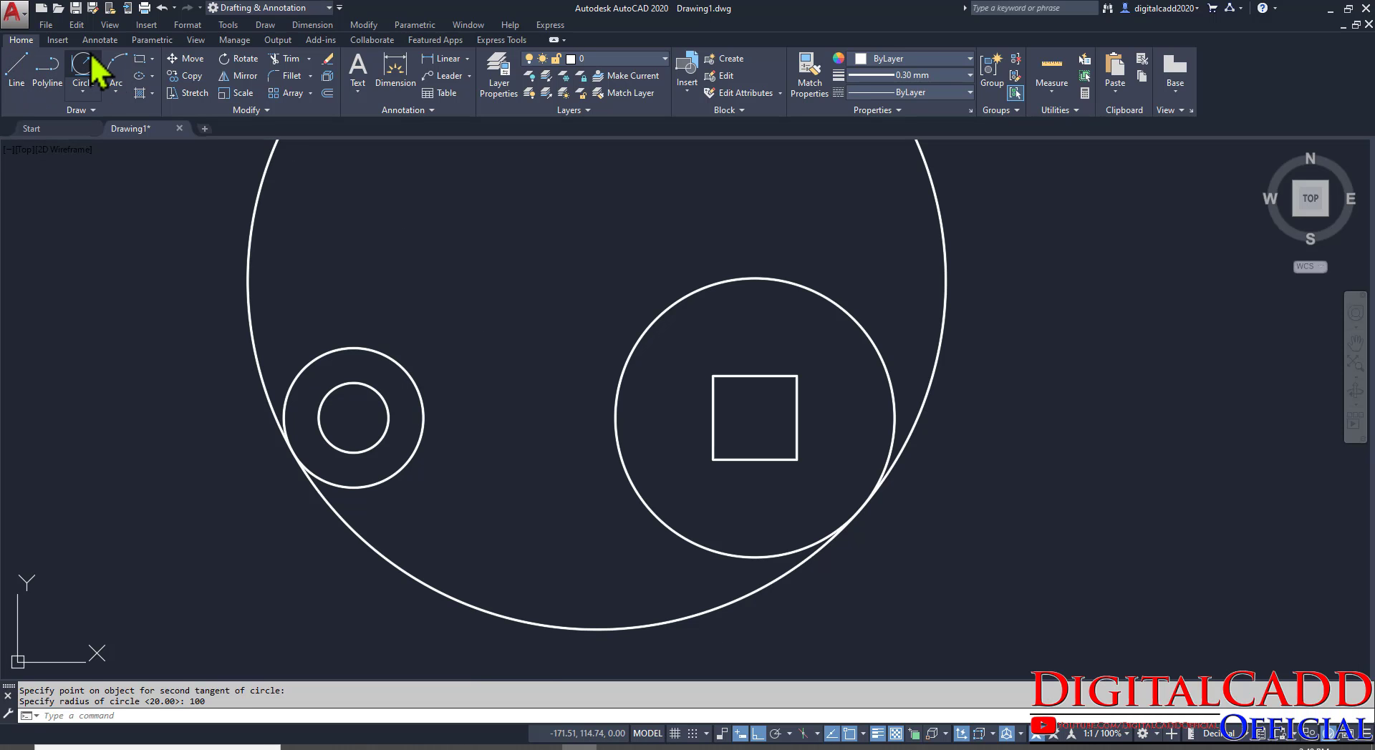
click(415, 381)
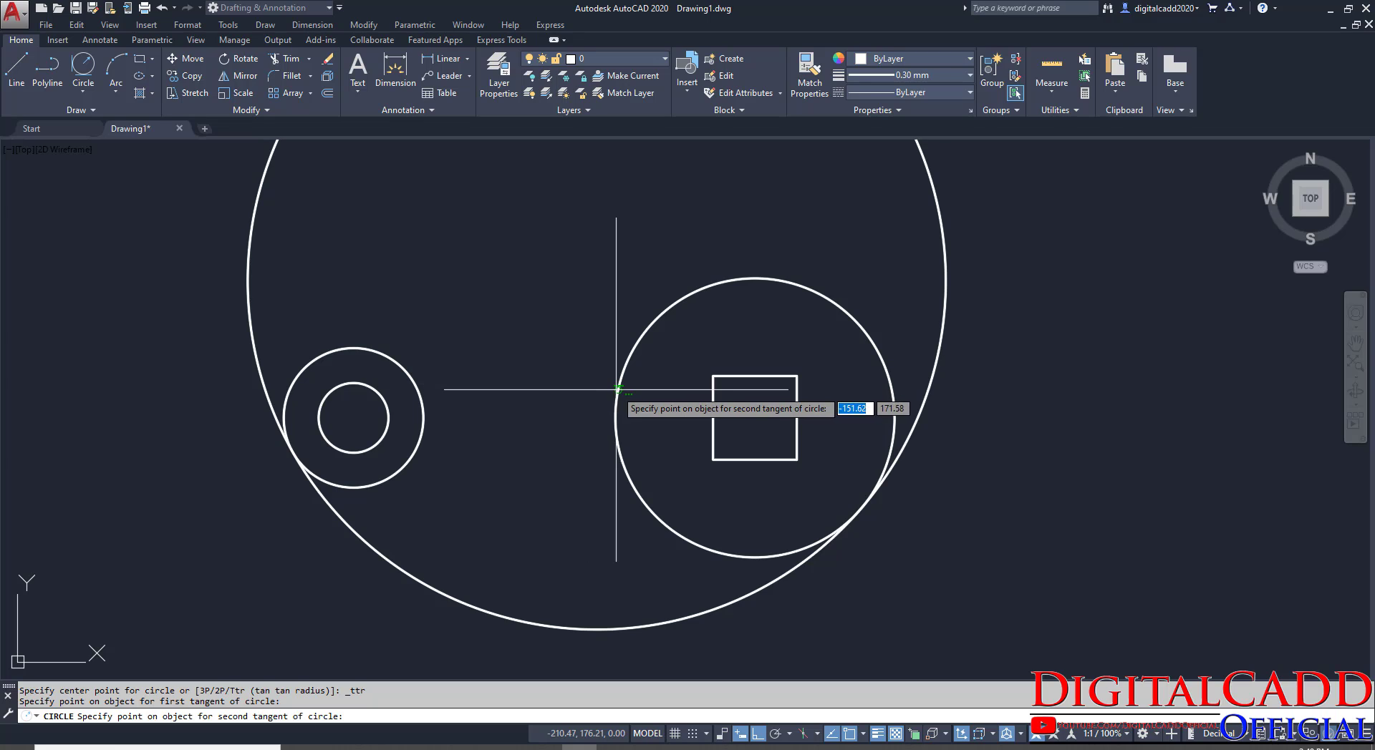
click(627, 340)
text(38)
key(Return)
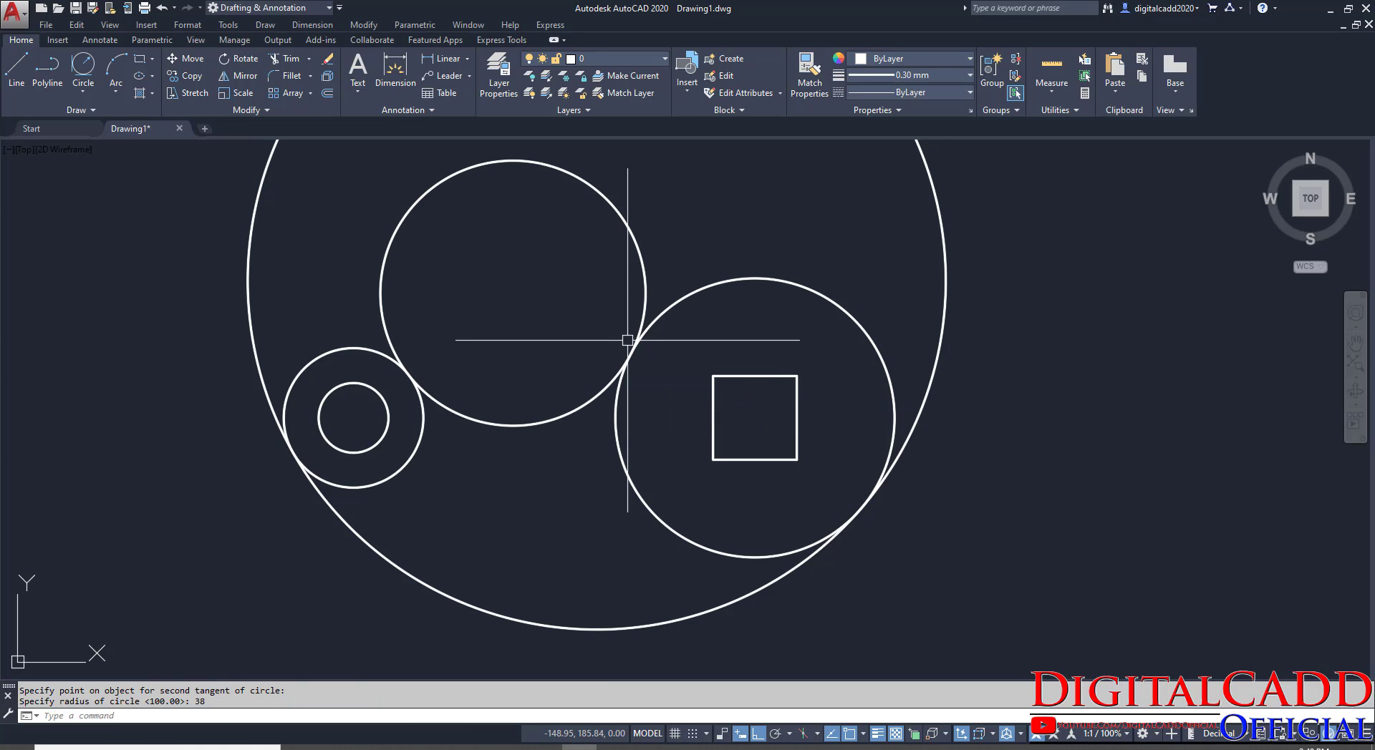
Trim away the upper portions of the 100 mm and 38 mm radius circles, leaving only the lower tangent arcs.
middle_drag(629, 353, 542, 403)
text(TR)
key(Return)
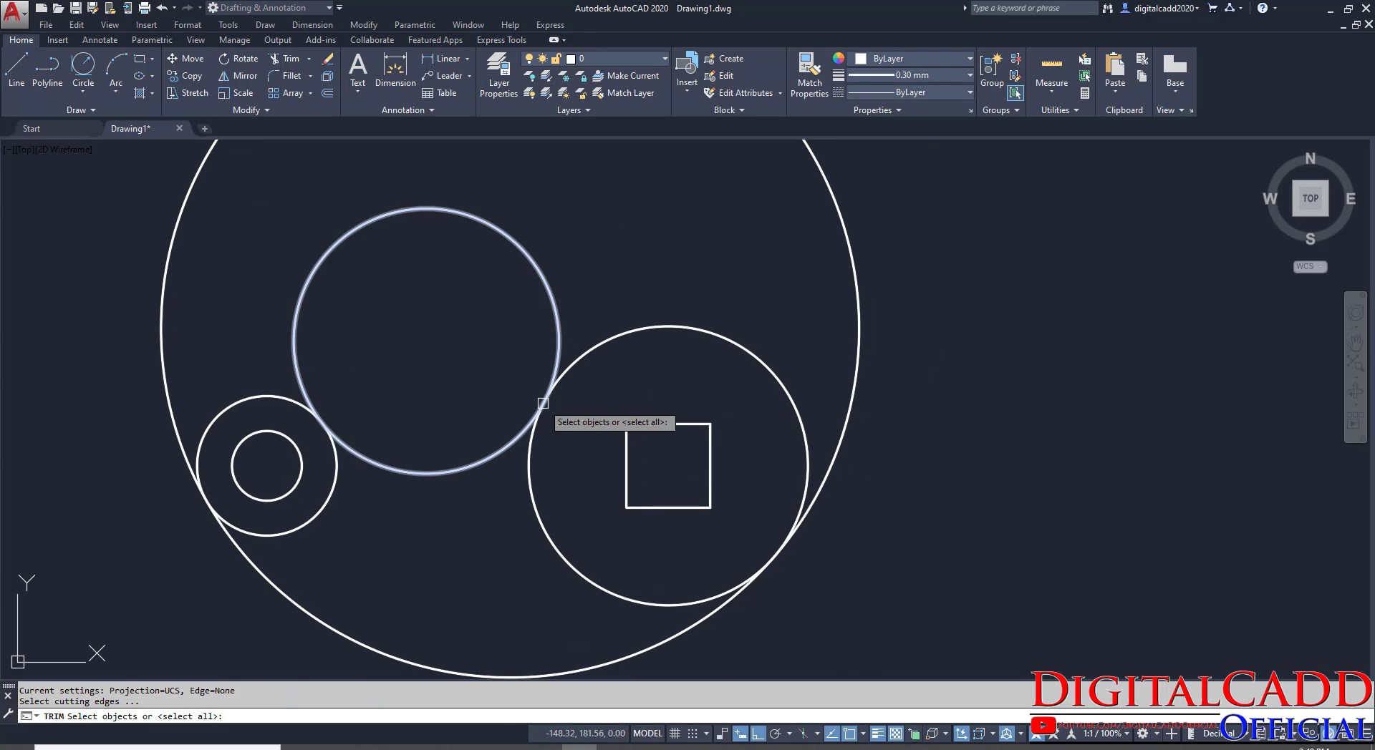
key(Return)
click(850, 256)
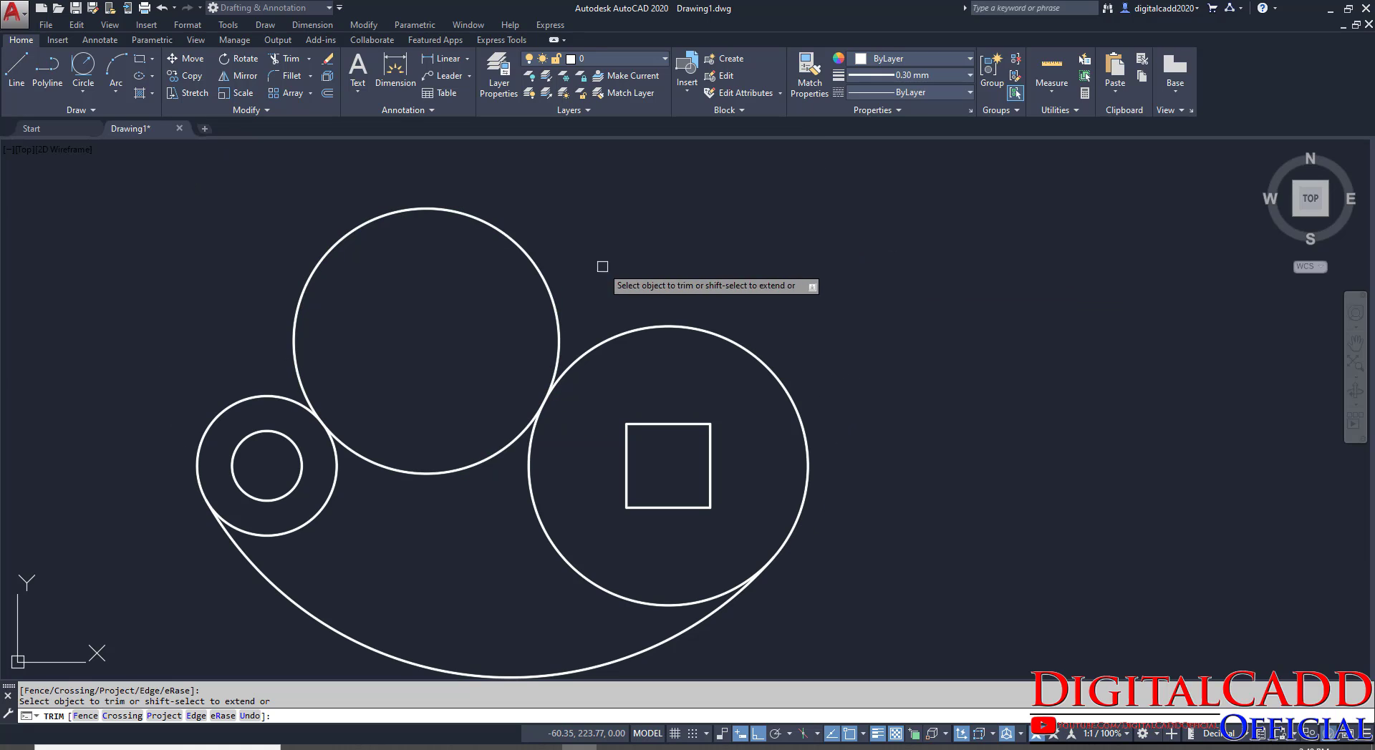
click(541, 270)
key(Return)
middle_drag(840, 450, 861, 394)
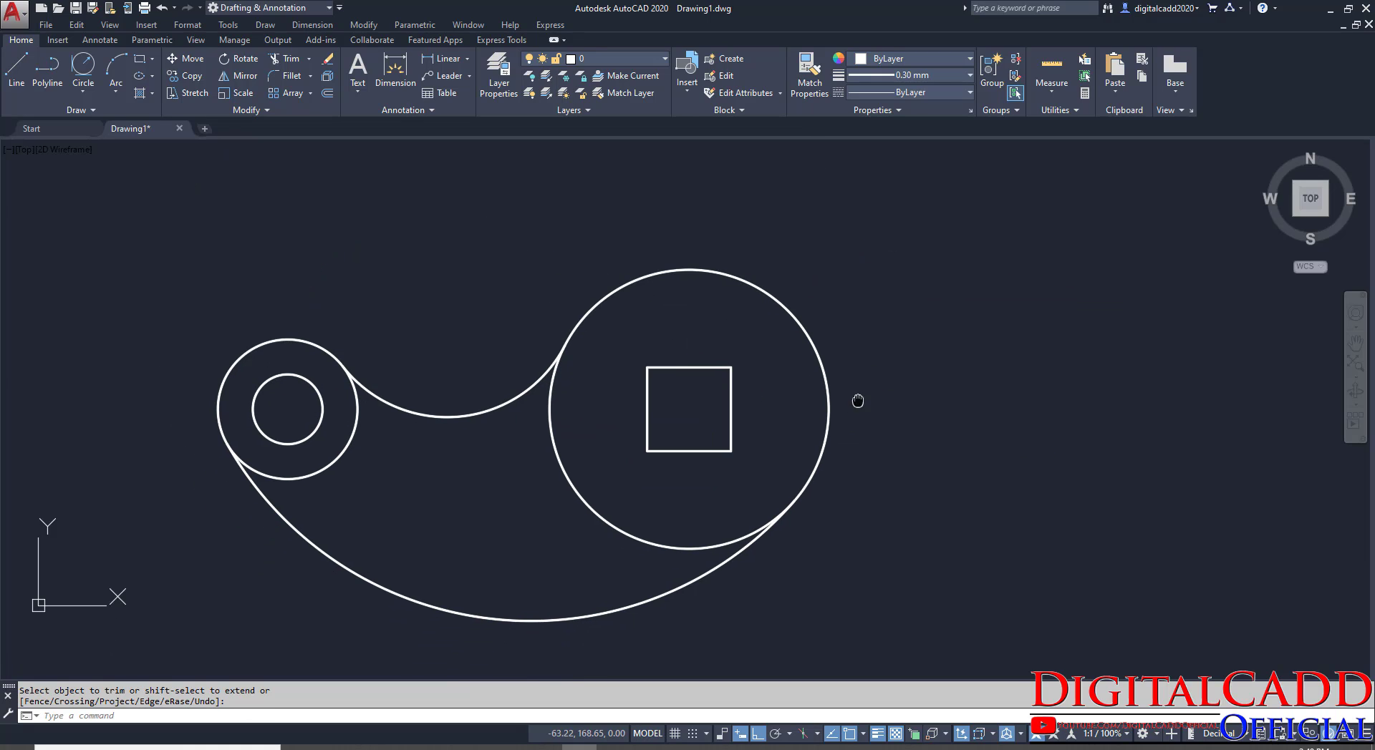
Trim the 40 mm circle's inner portion between the two tangent arcs and compare the profile with exercise 27 in the PDF.
key(alt+Tab)
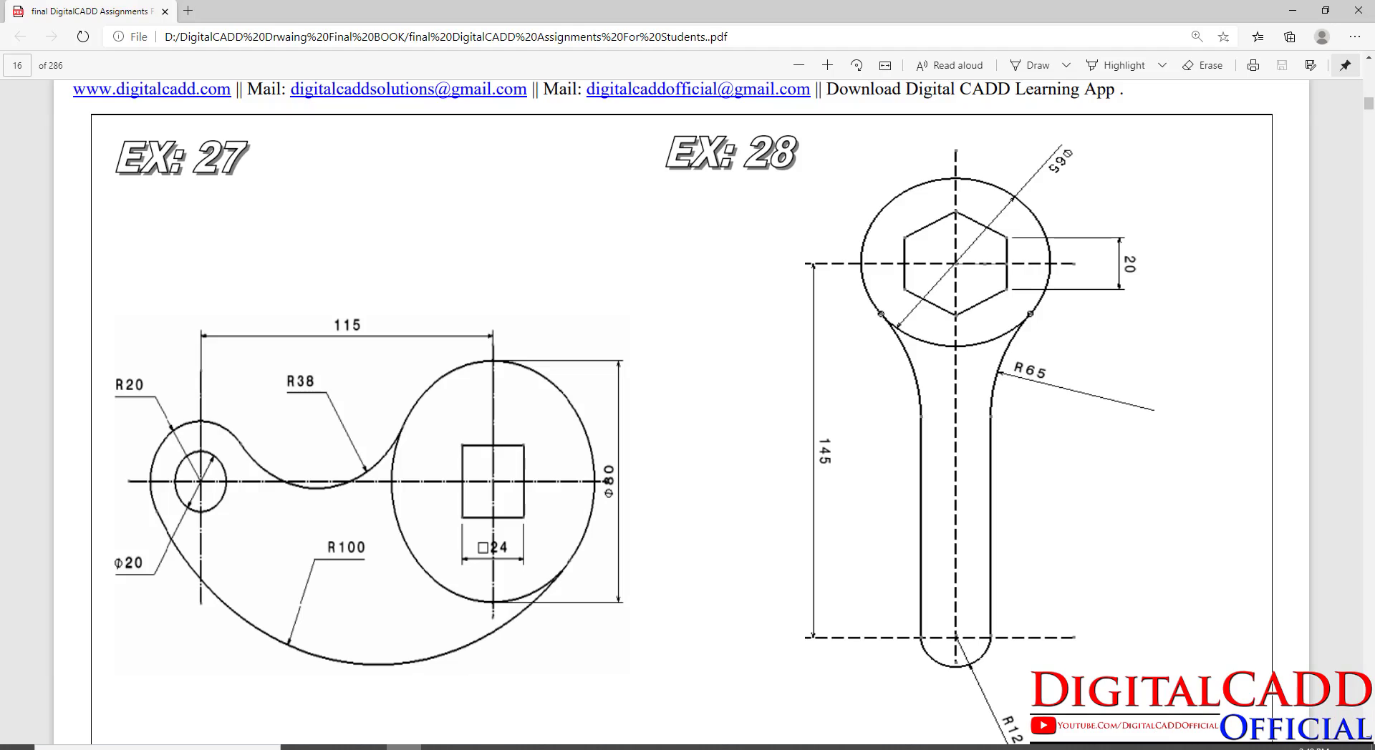
key(alt+Tab)
text(T)
key(Return)
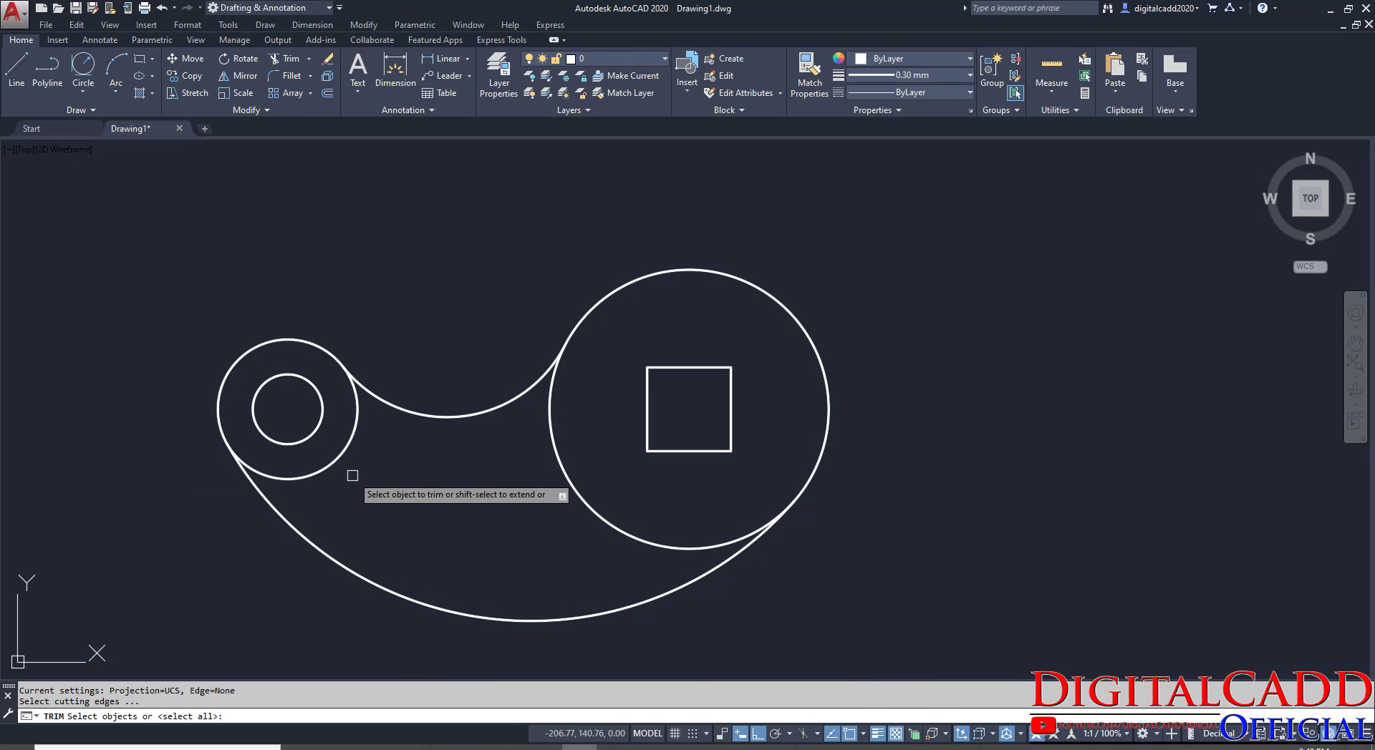
mouse_move(495, 518)
middle_down()
mouse_move(532, 491)
mouse_move(538, 504)
middle_up()
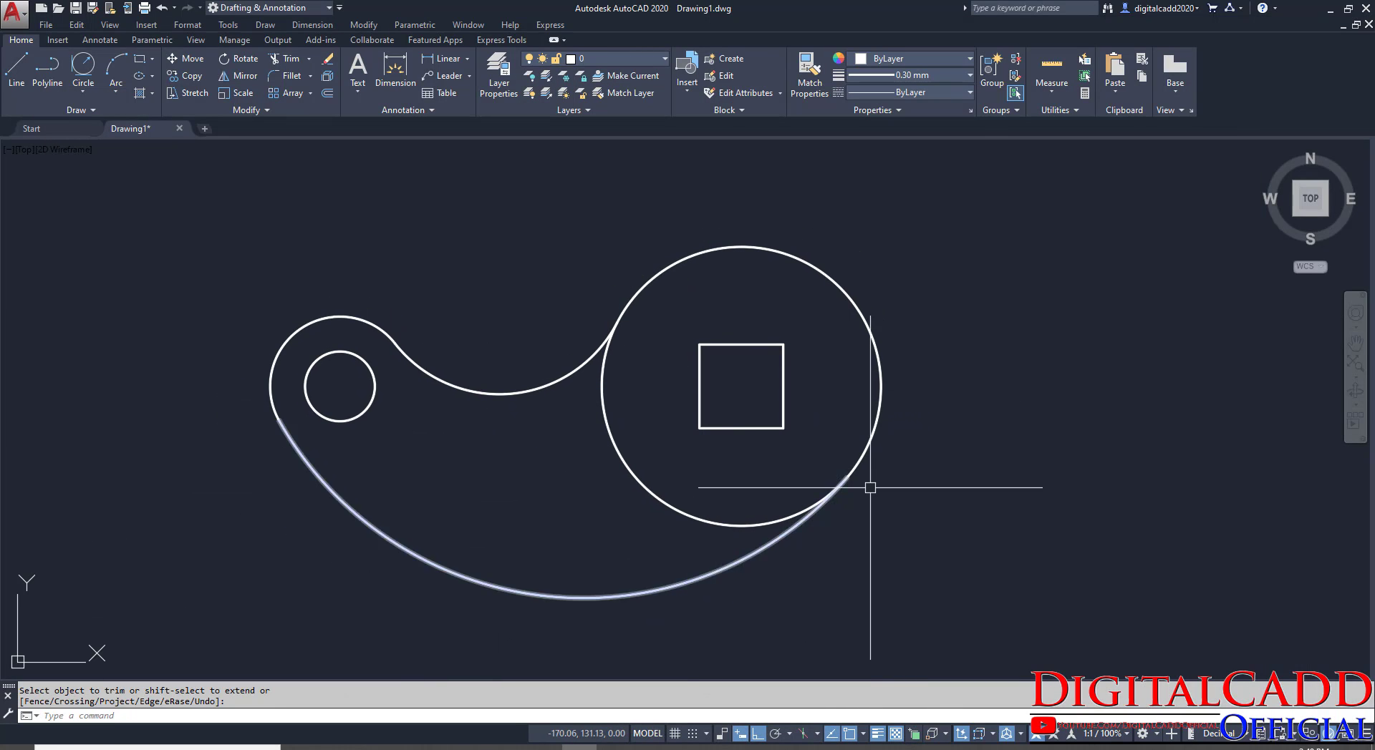
middle_drag(871, 489, 853, 498)
key(alt+Tab)
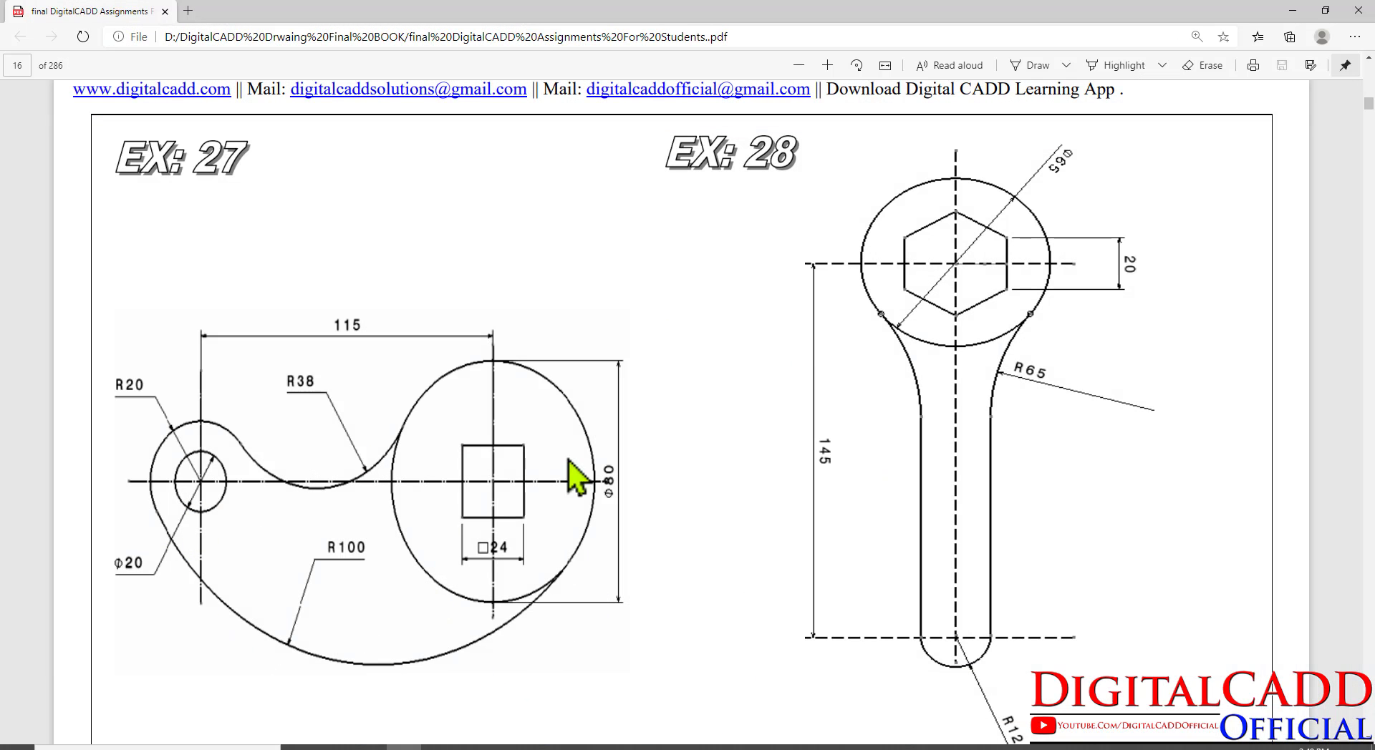
key(alt+Tab)
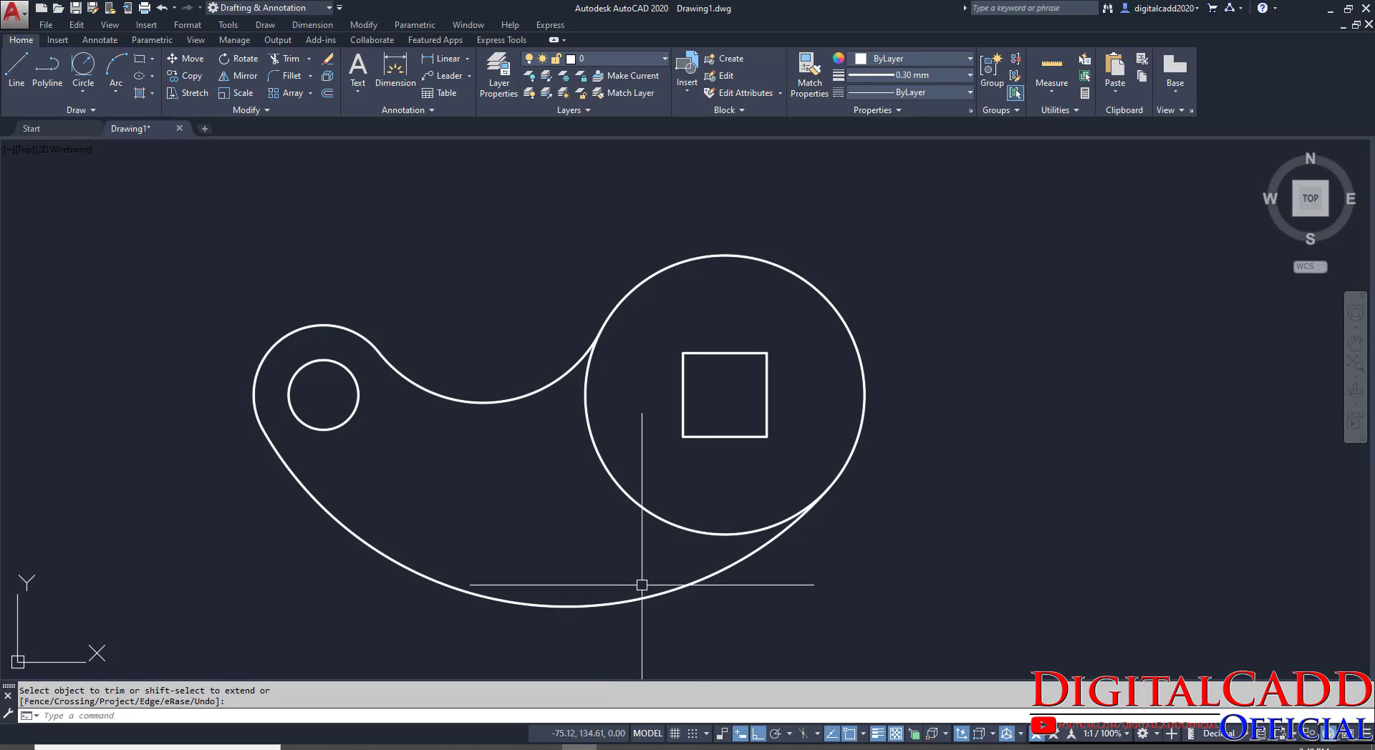
Set the current object color to yellow and the lineweight to ByLayer, keeping the linetype at ByLayer.
middle_drag(725, 513, 663, 513)
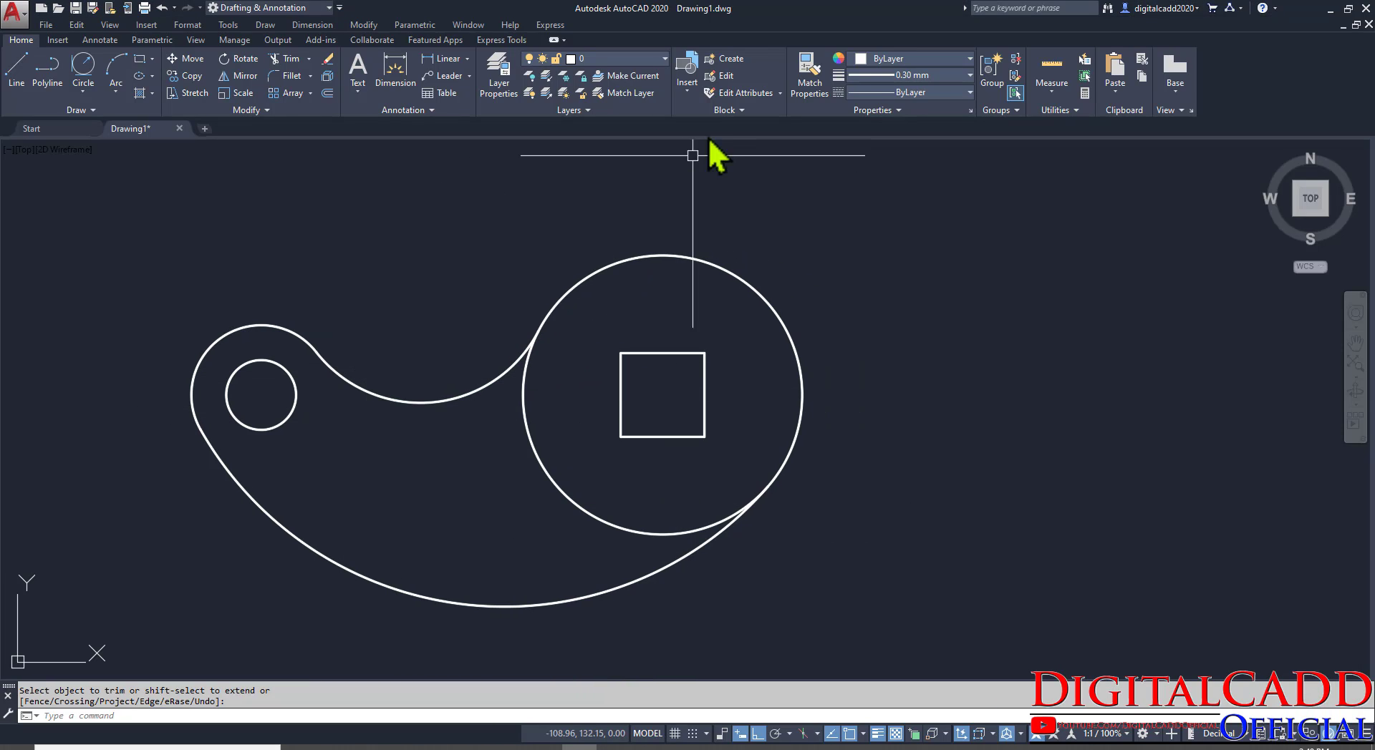
click(861, 63)
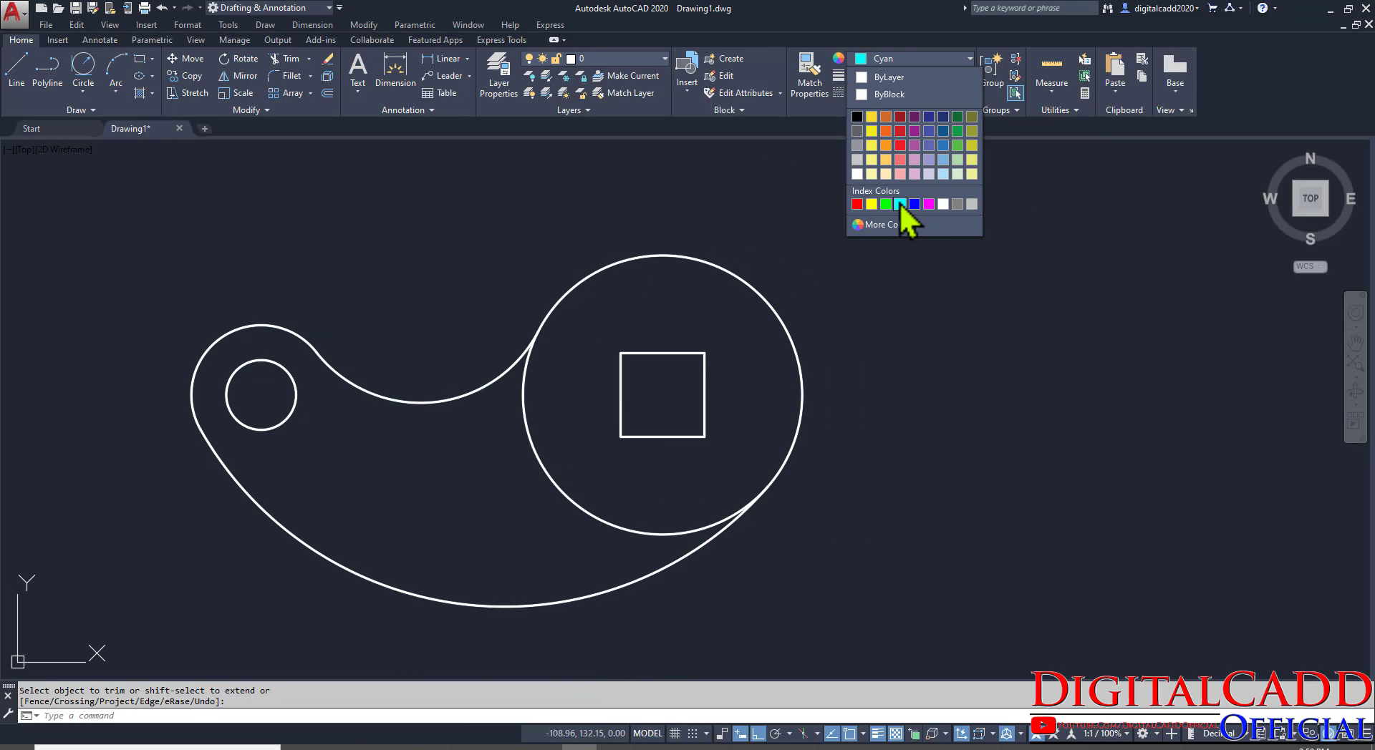
click(872, 204)
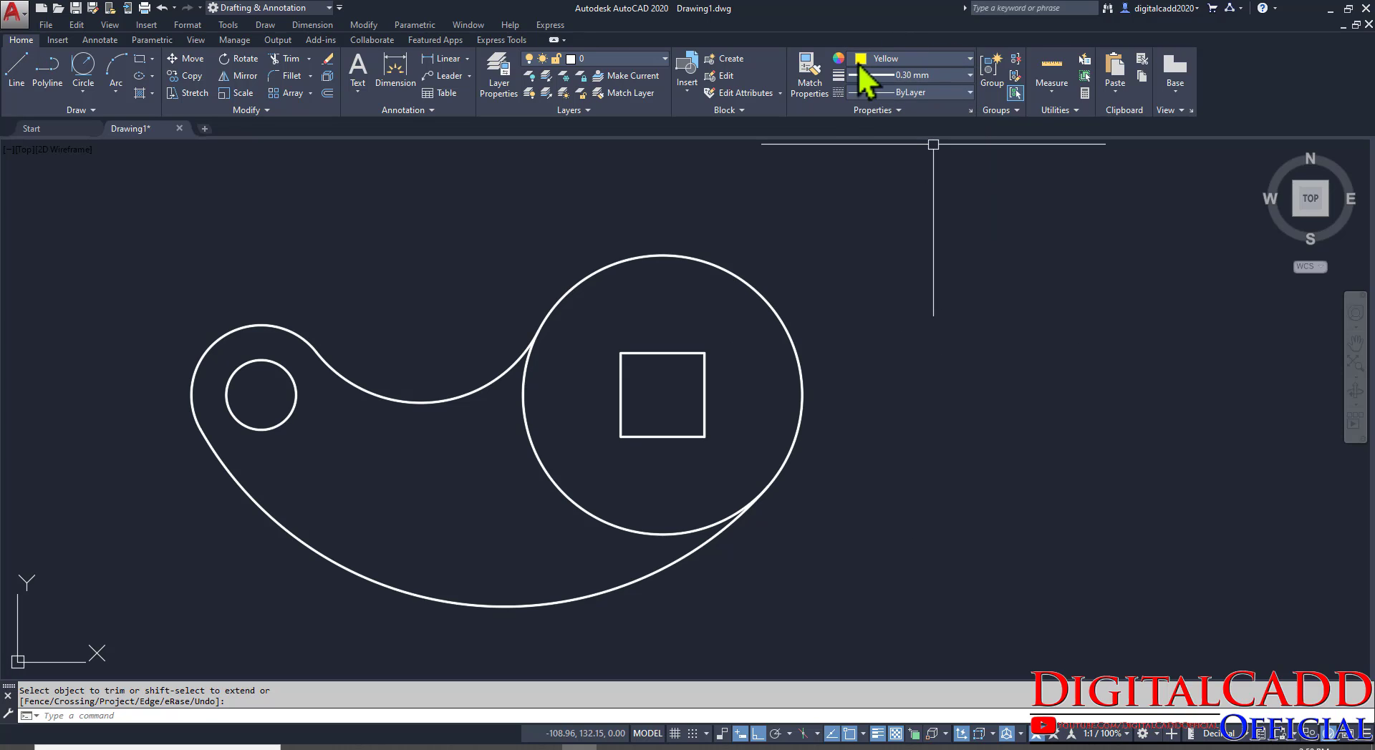
click(917, 75)
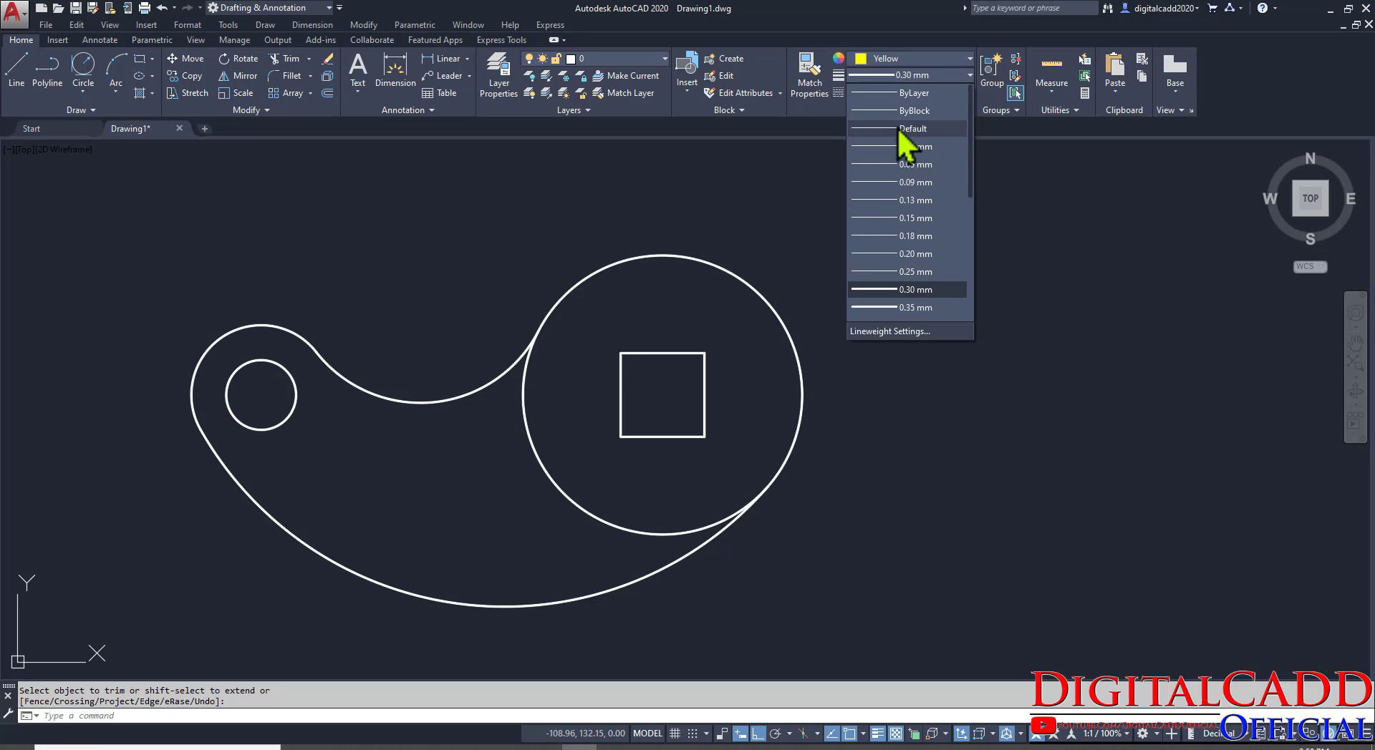
click(913, 95)
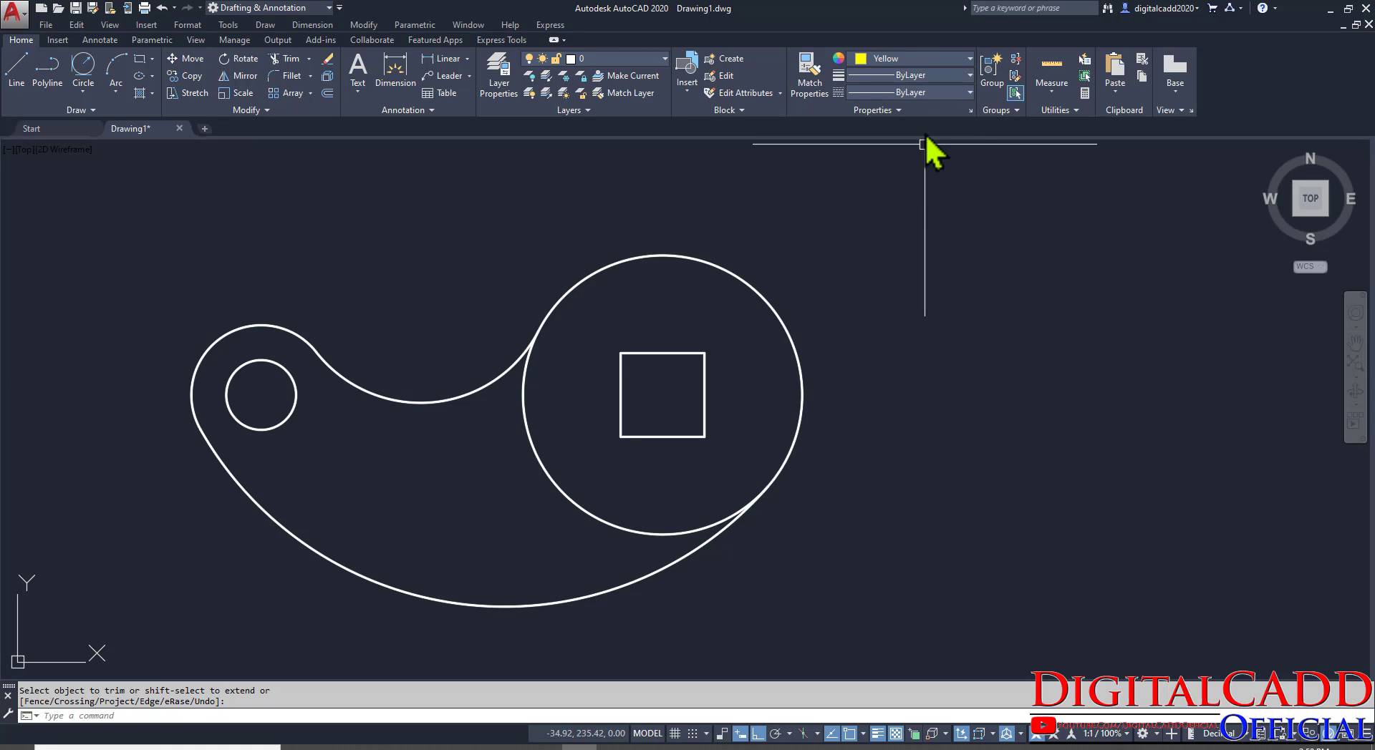
click(909, 94)
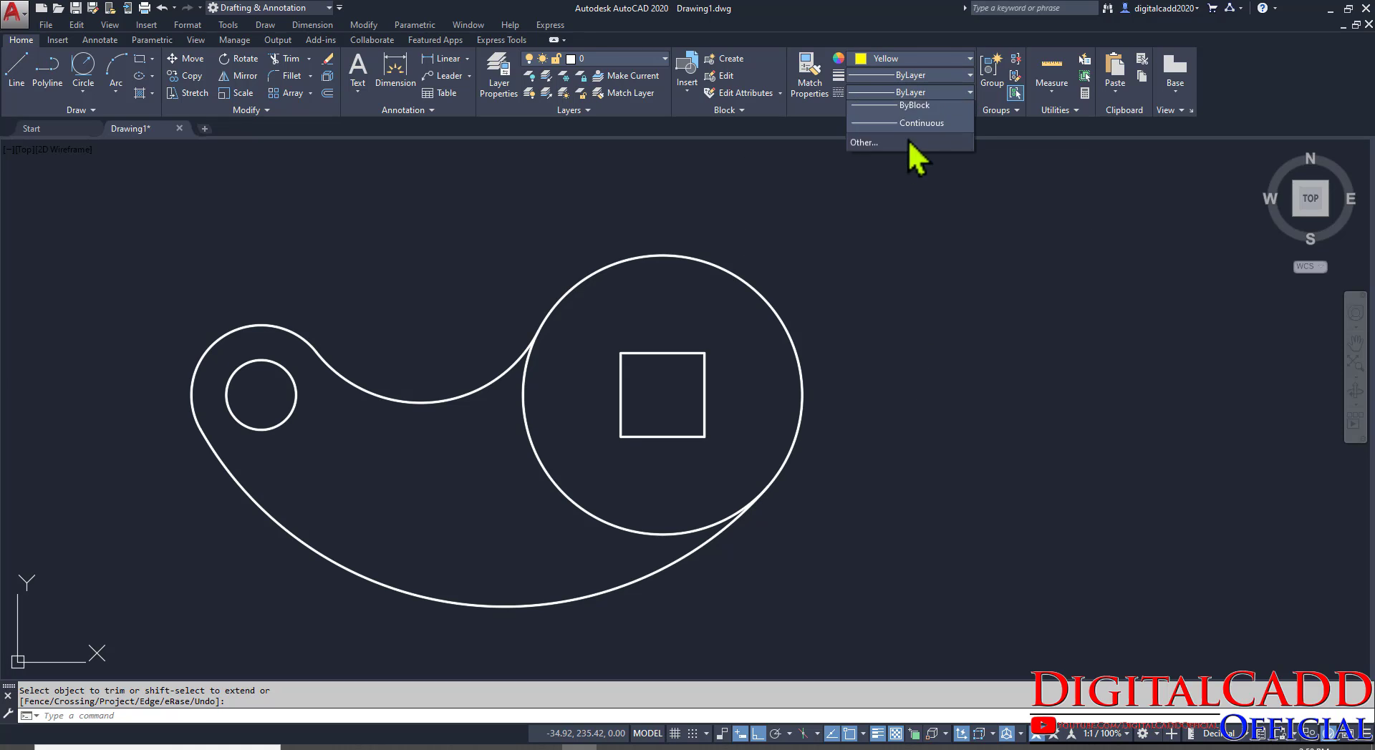
click(893, 171)
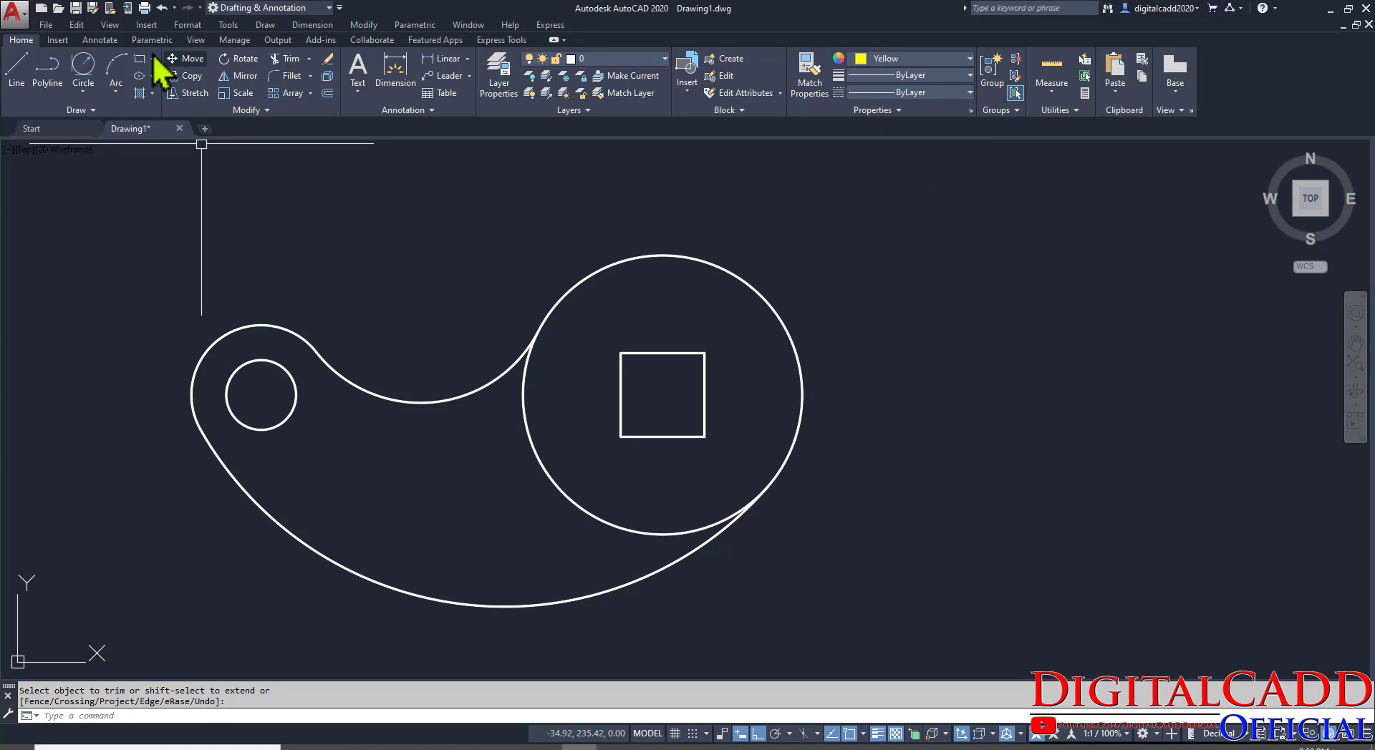
Add center marks to the 80 mm diameter circle and to the 20 mm radius arc around the small hole.
click(106, 41)
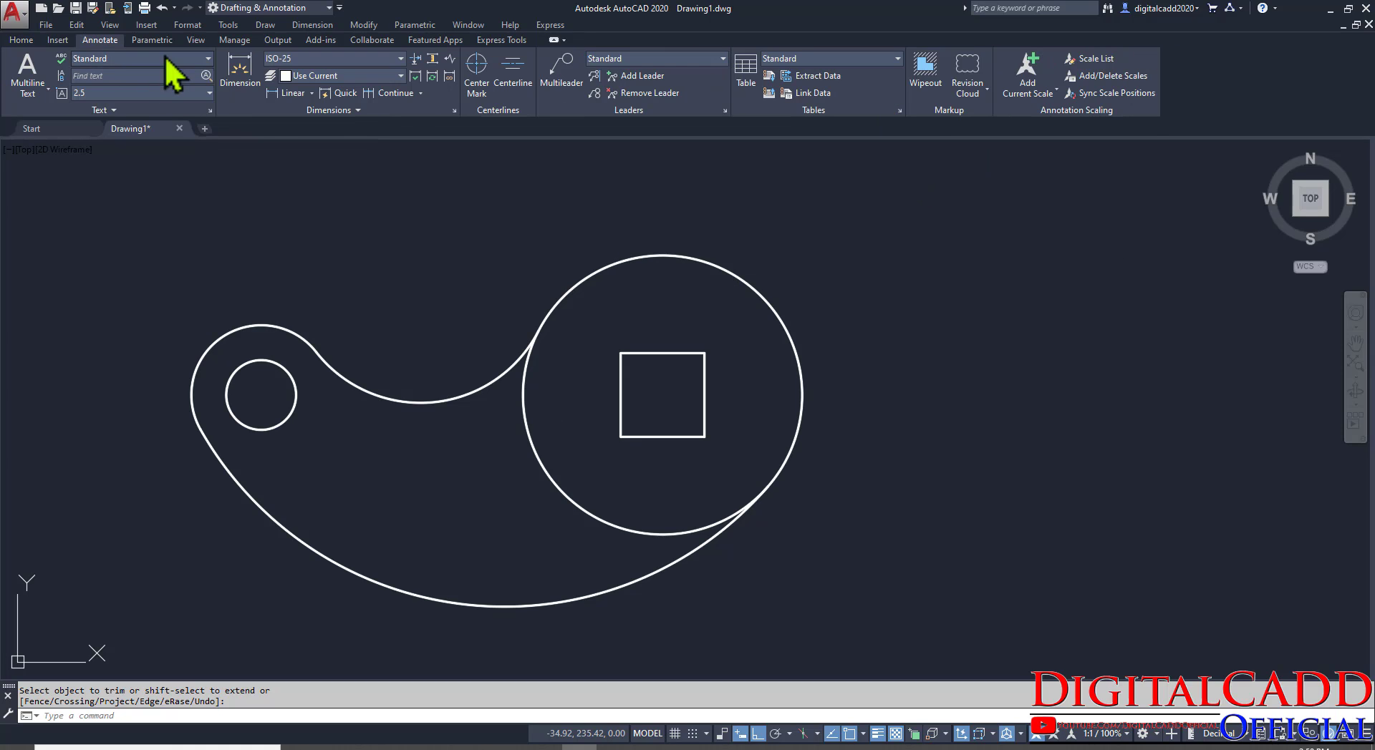
click(471, 83)
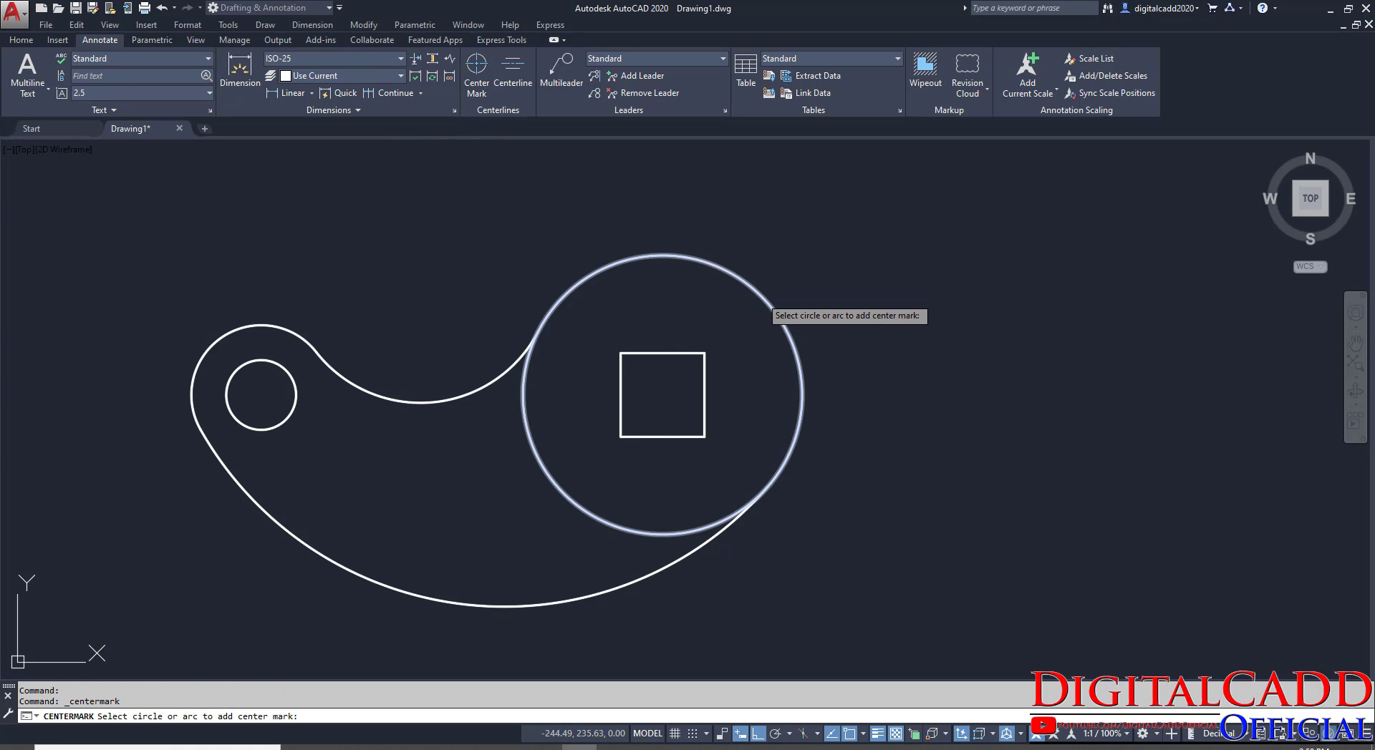
click(758, 301)
click(242, 362)
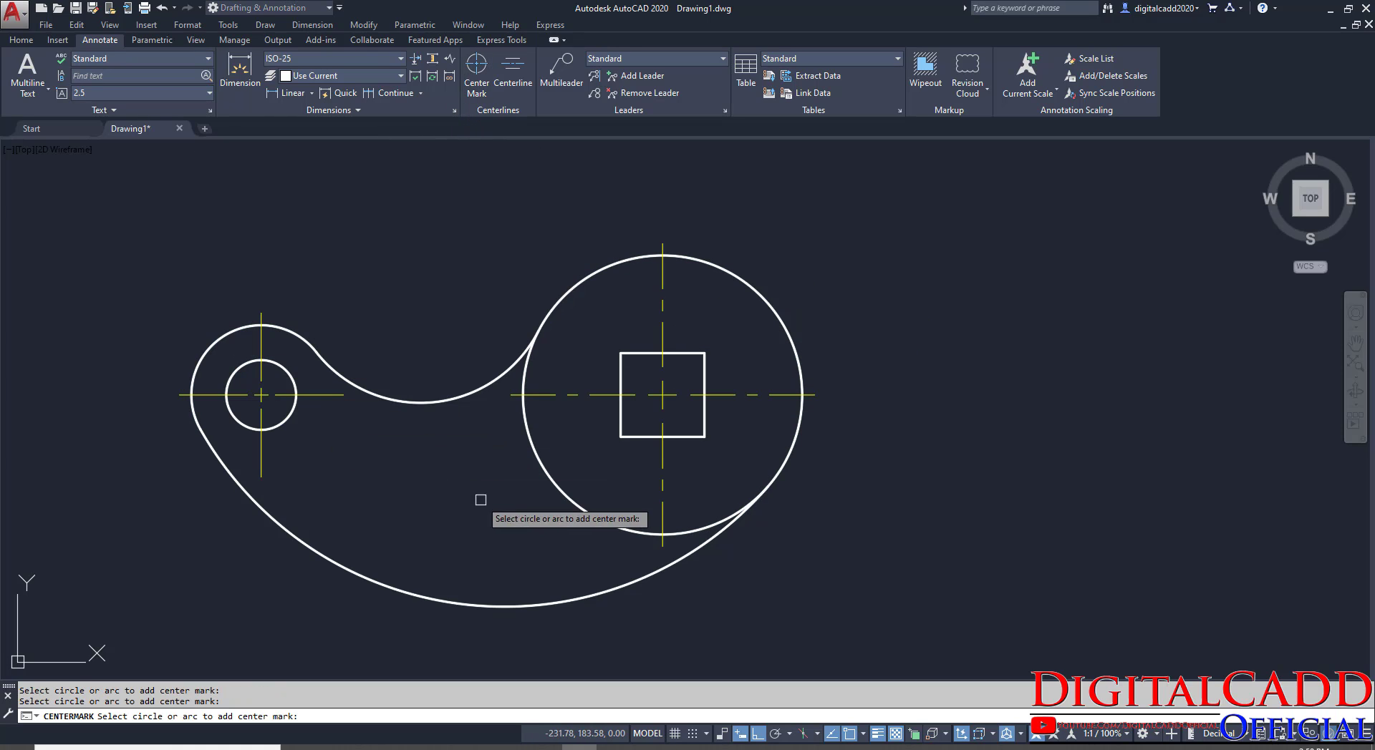
Finish adding center marks to the exercise 27 profile and return to the drawing tools.
key(Return)
middle_drag(524, 508, 638, 481)
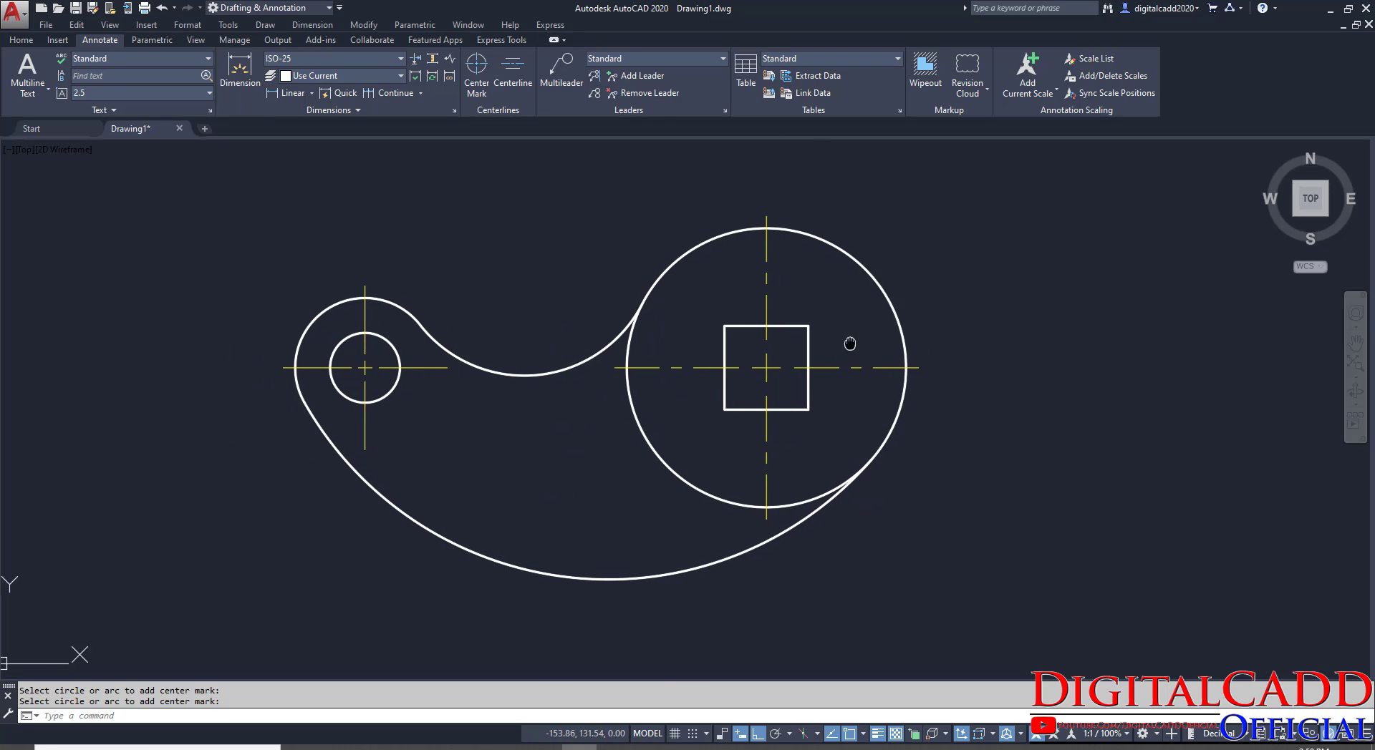
click(22, 40)
middle_drag(653, 389, 609, 393)
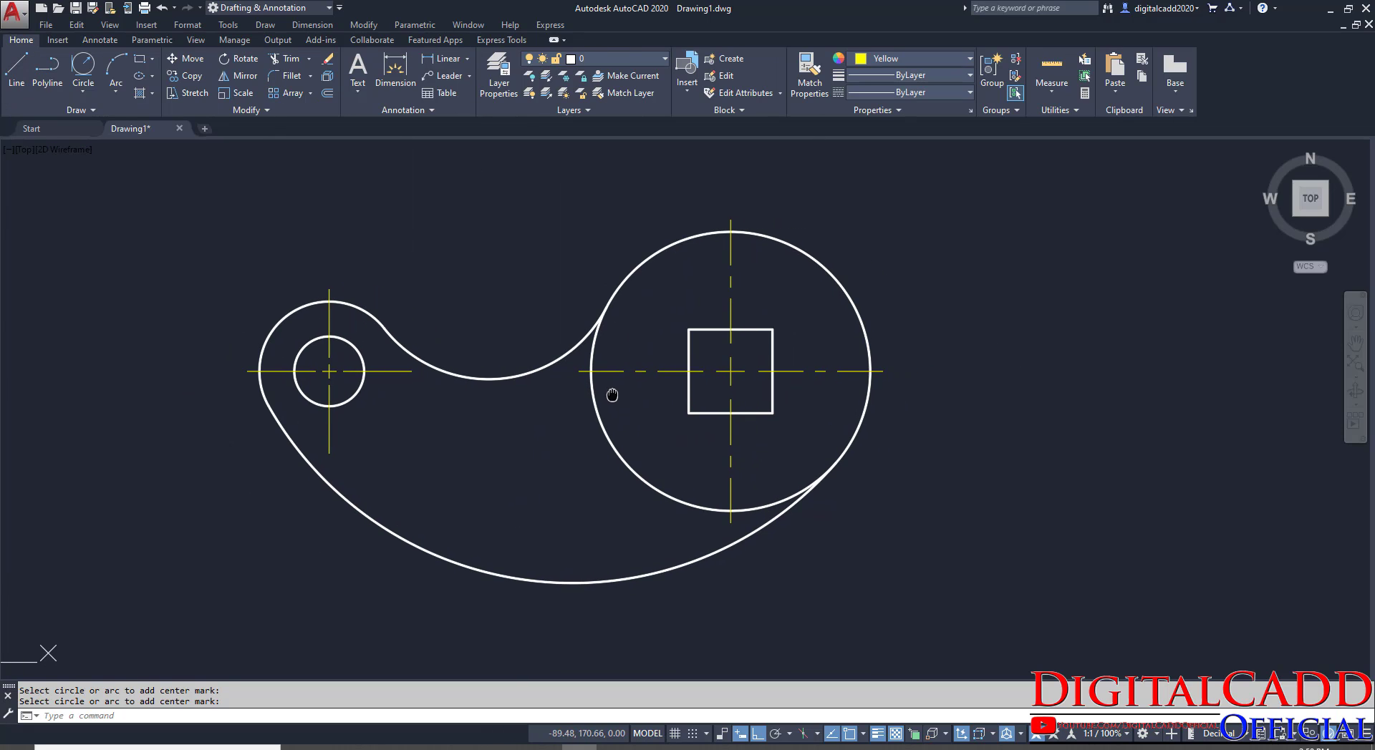
mouse_move(650, 448)
middle_down()
mouse_move(567, 467)
mouse_move(625, 451)
middle_up()
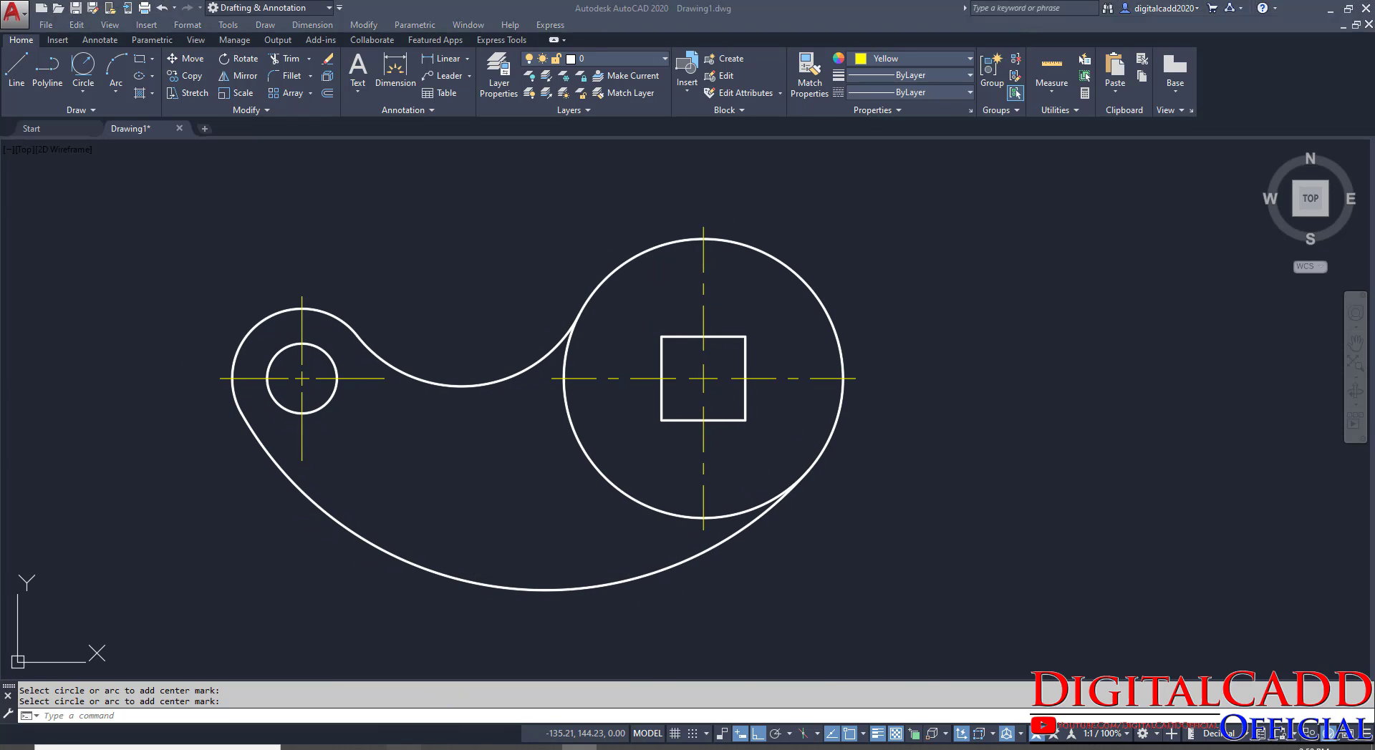
key(alt+Tab)
key(alt+Tab)
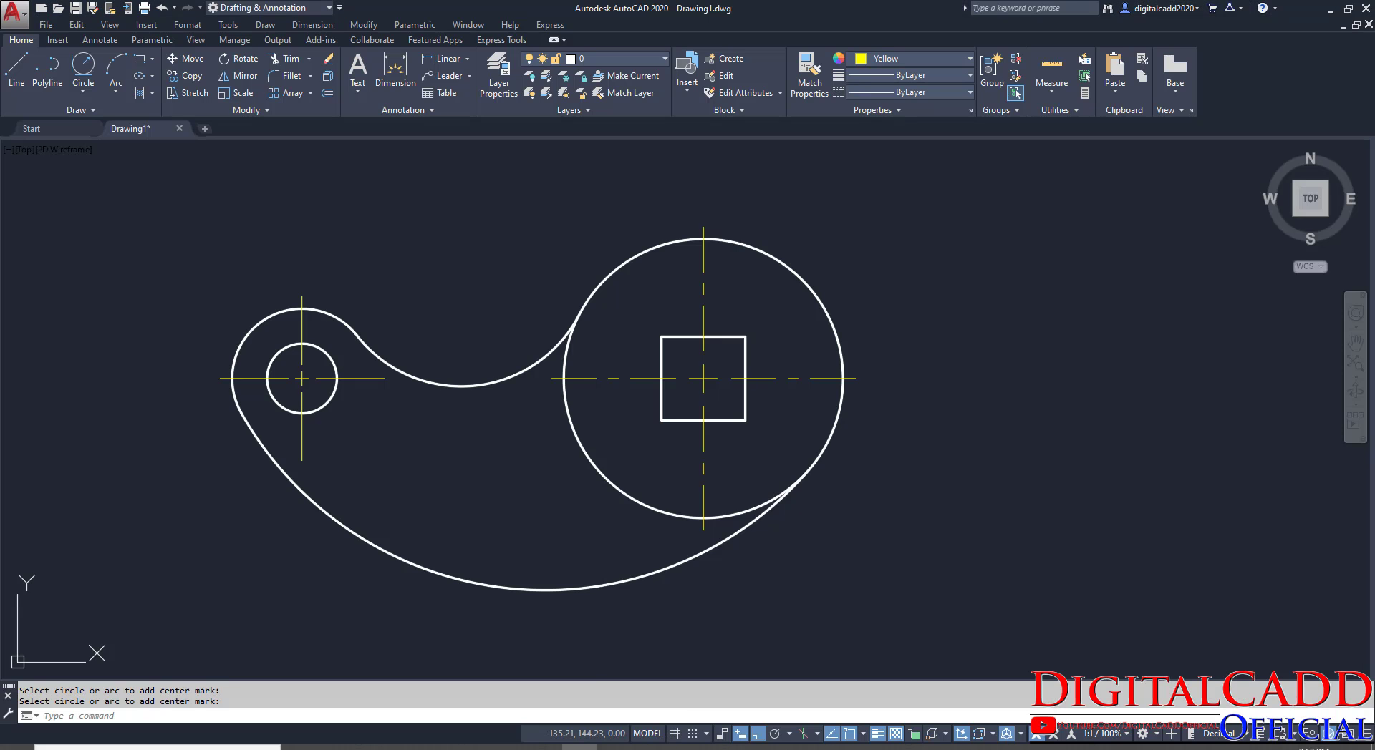
middle_drag(690, 460, 669, 450)
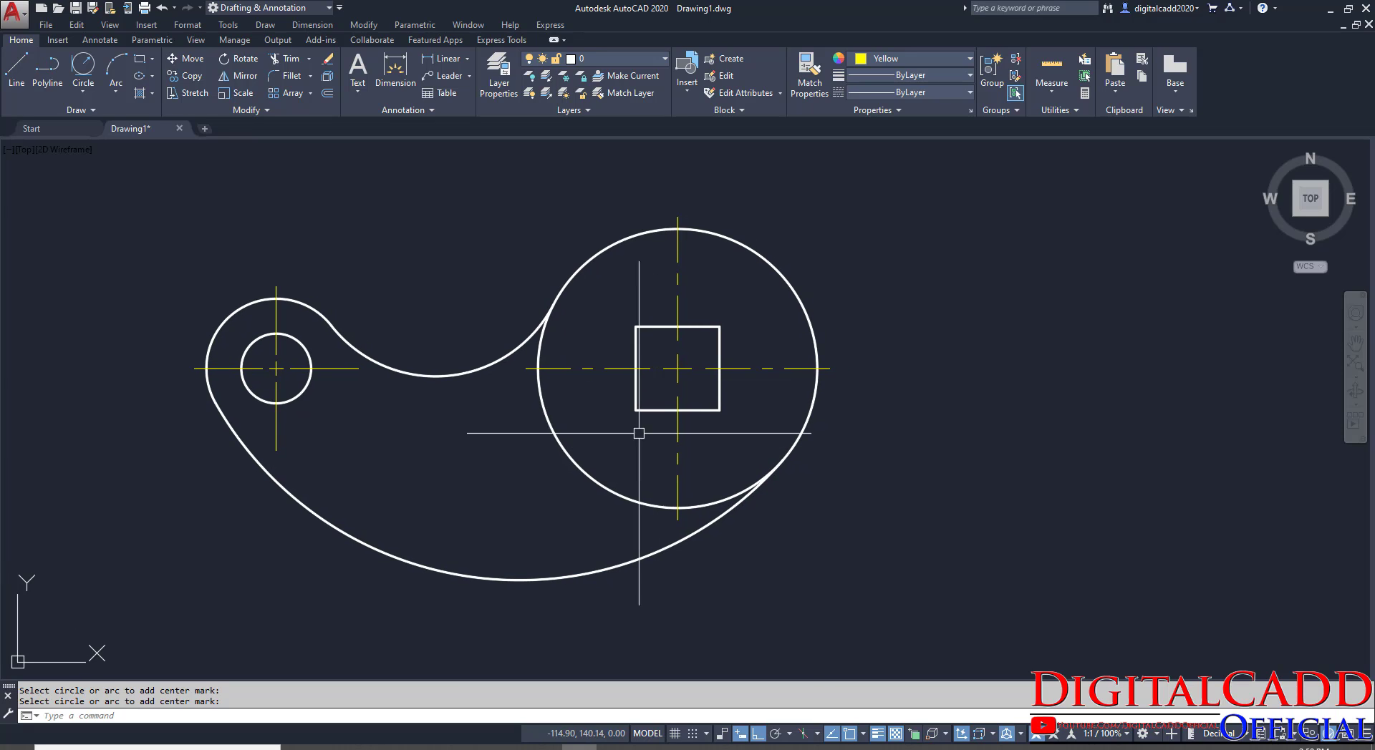
click(859, 61)
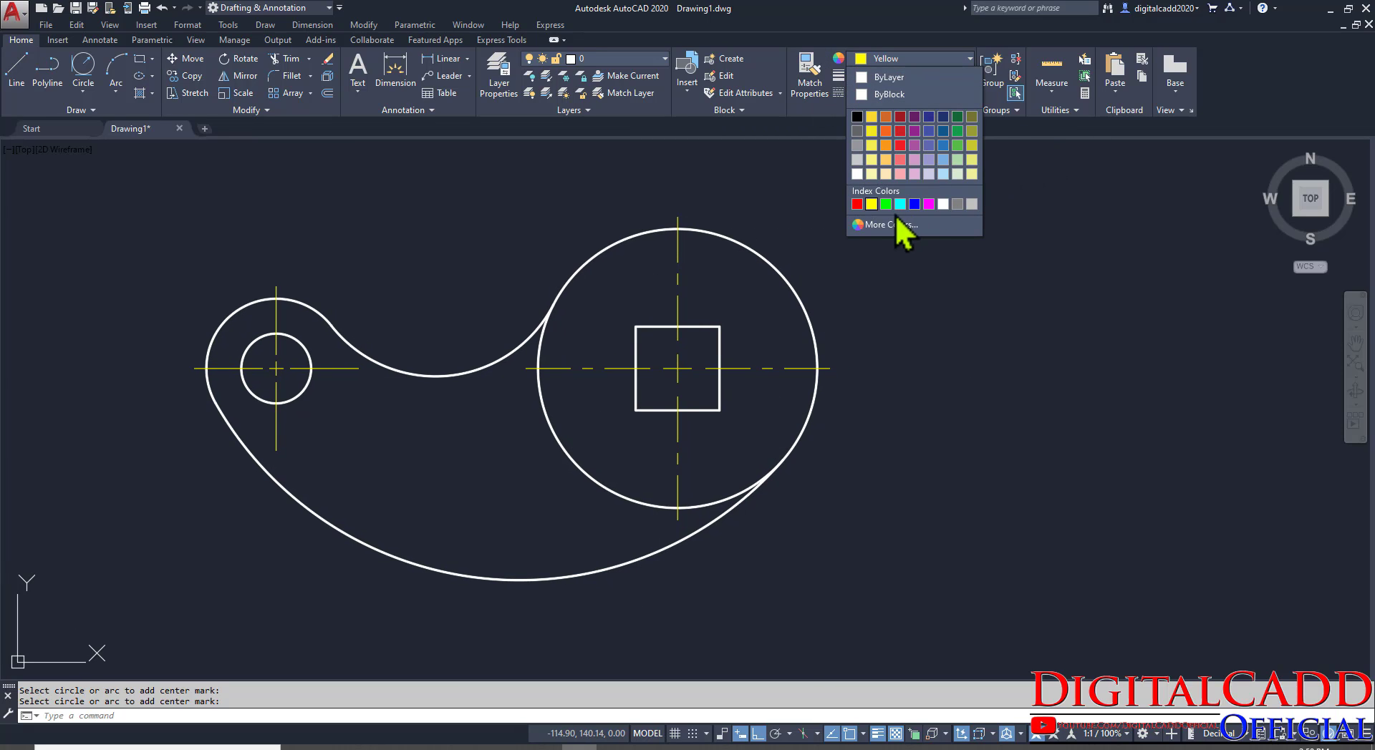
click(921, 469)
Check exercise 28 in the assignment PDF, and set the current object color to ByLayer and the lineweight to 0.35 mm.
scroll(823, 461, down, 2)
middle_drag(825, 461, 547, 416)
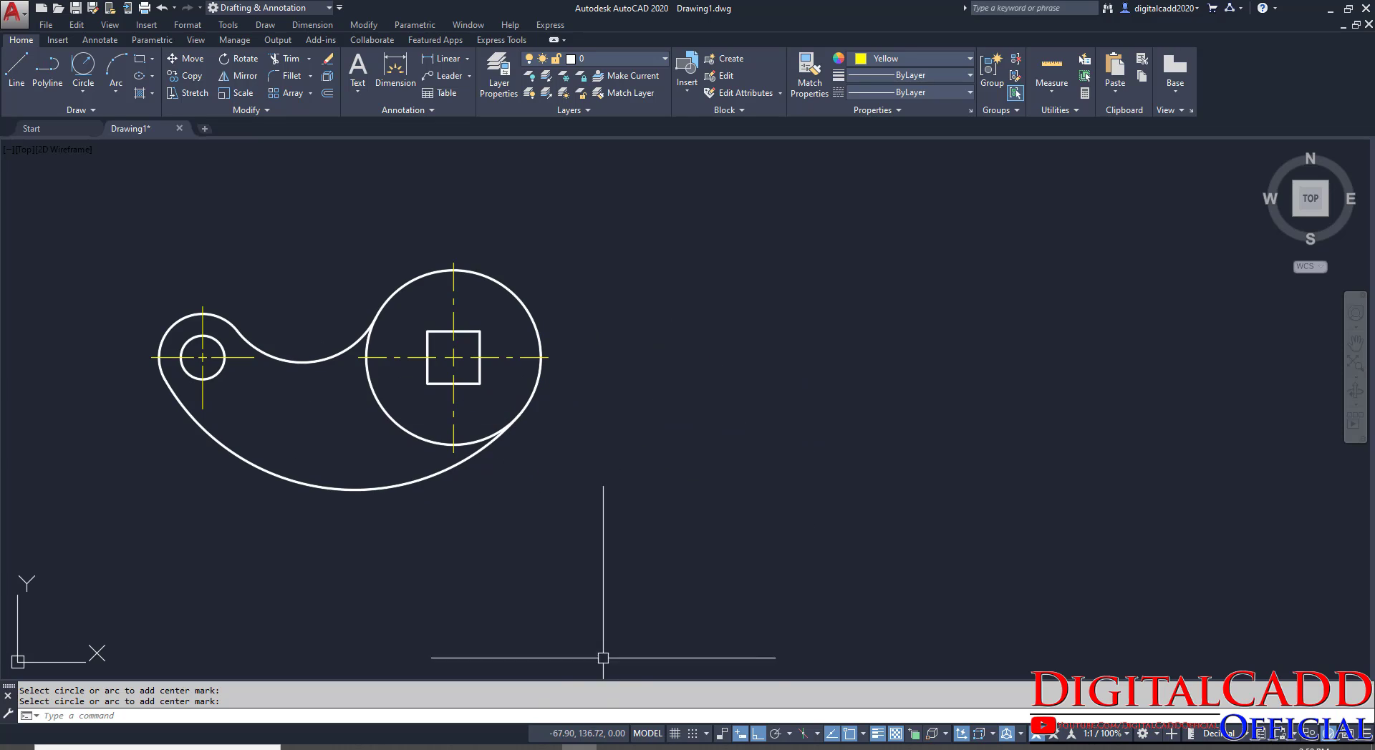
click(419, 746)
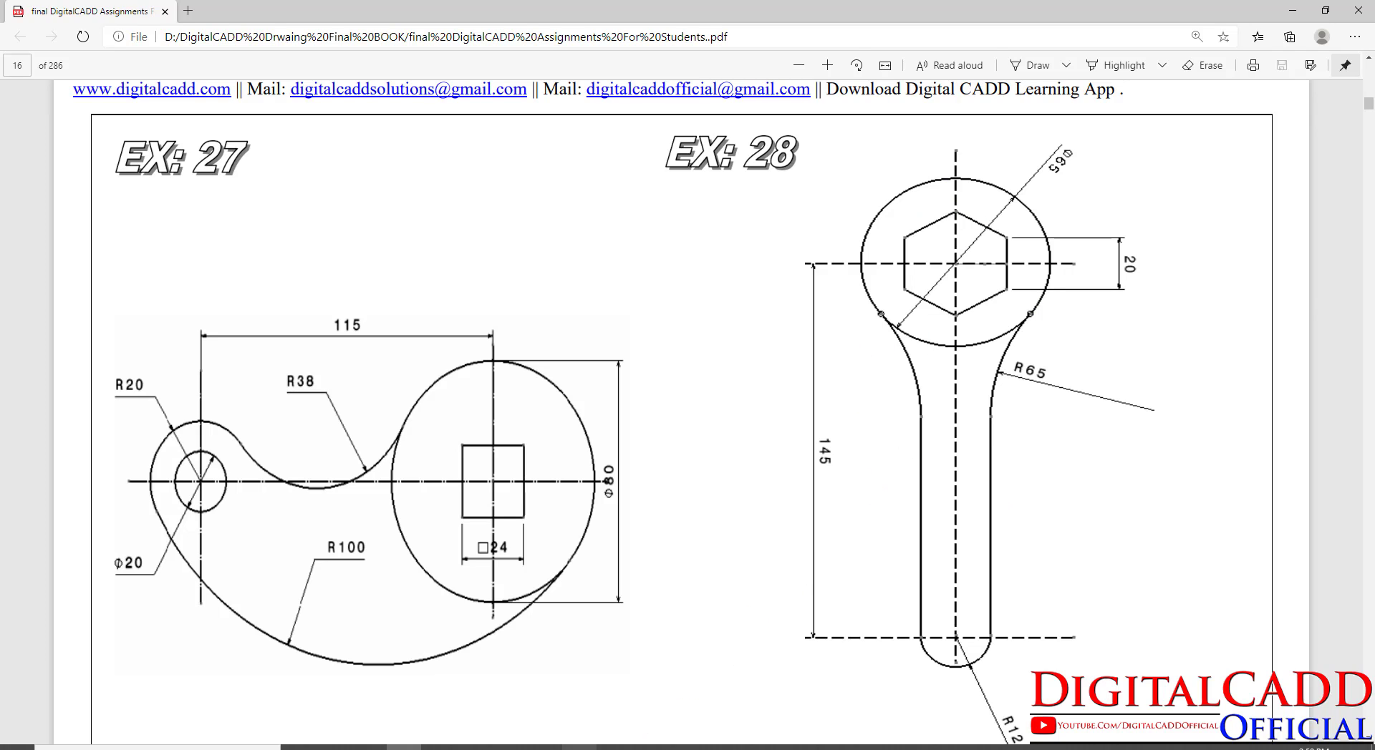
click(580, 747)
middle_drag(892, 496, 707, 520)
click(404, 747)
click(580, 746)
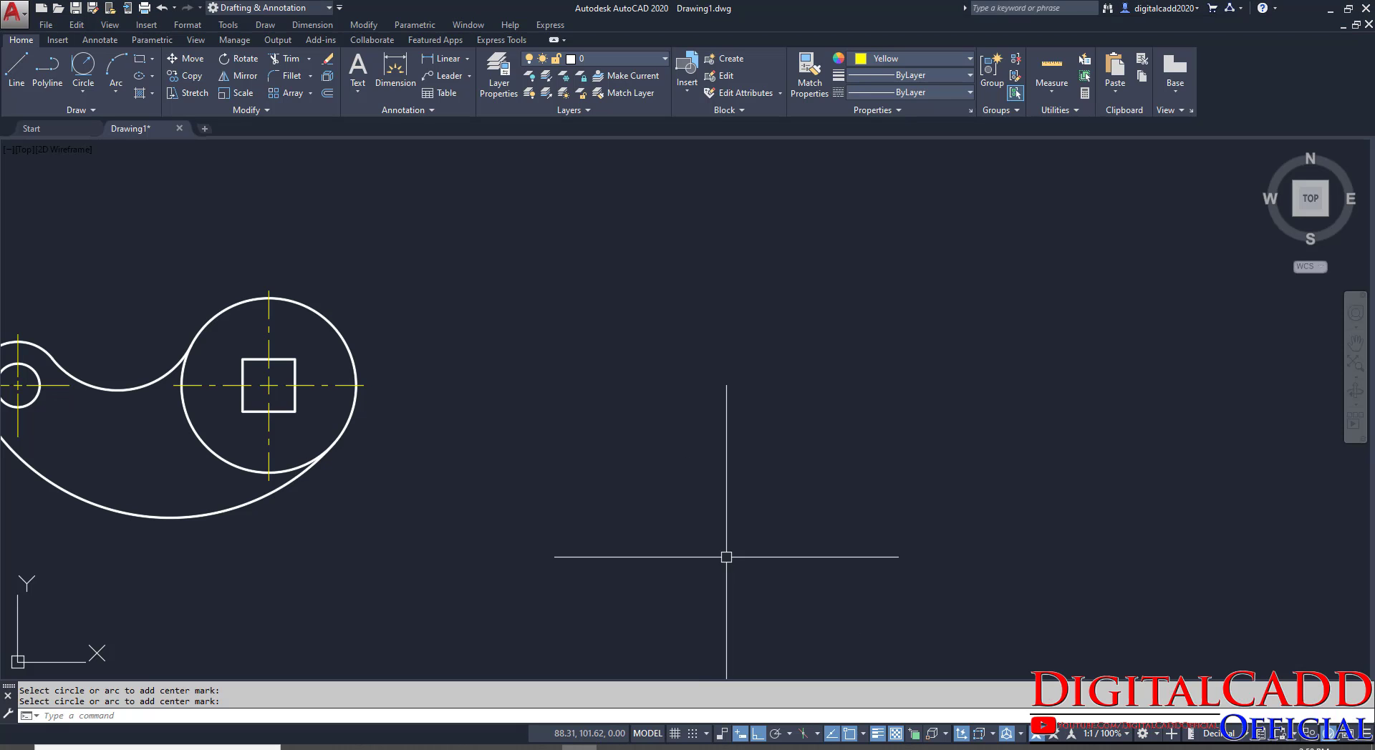
click(864, 69)
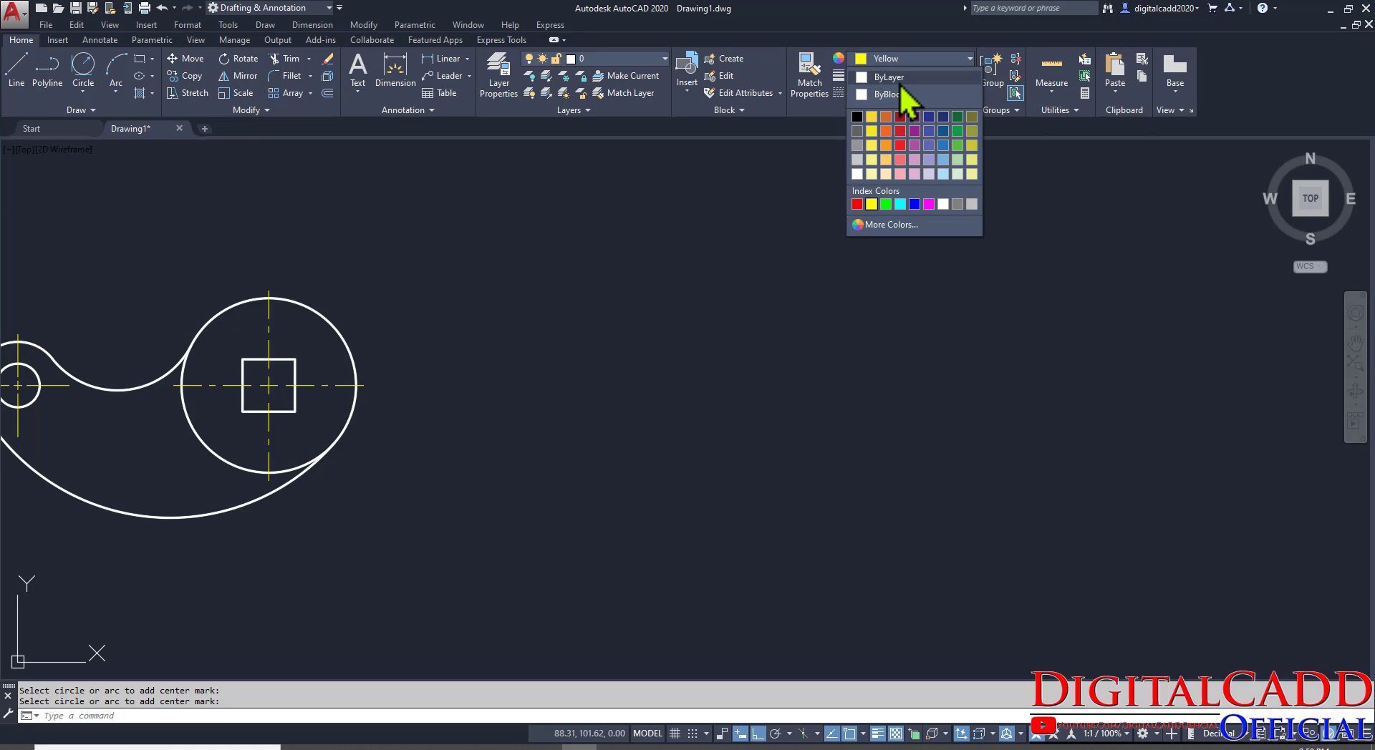
click(901, 79)
click(909, 74)
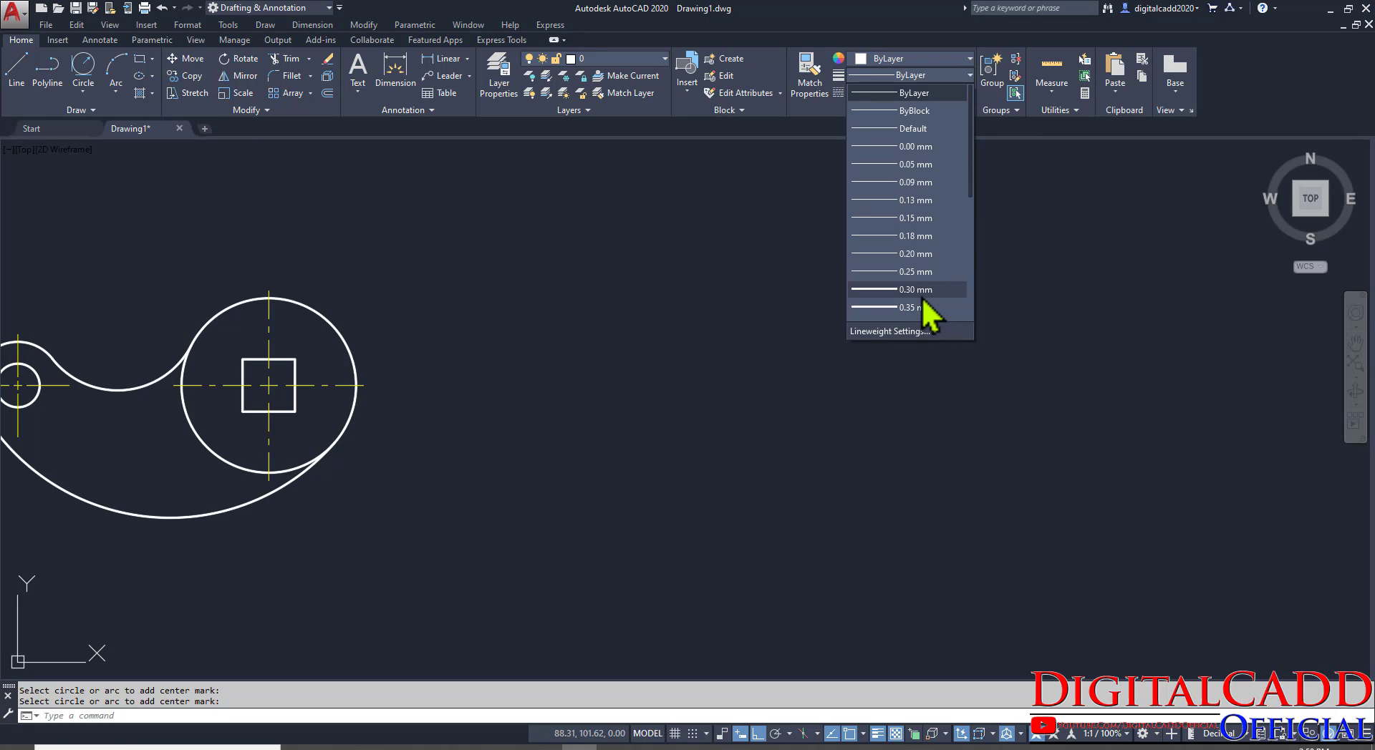
click(942, 308)
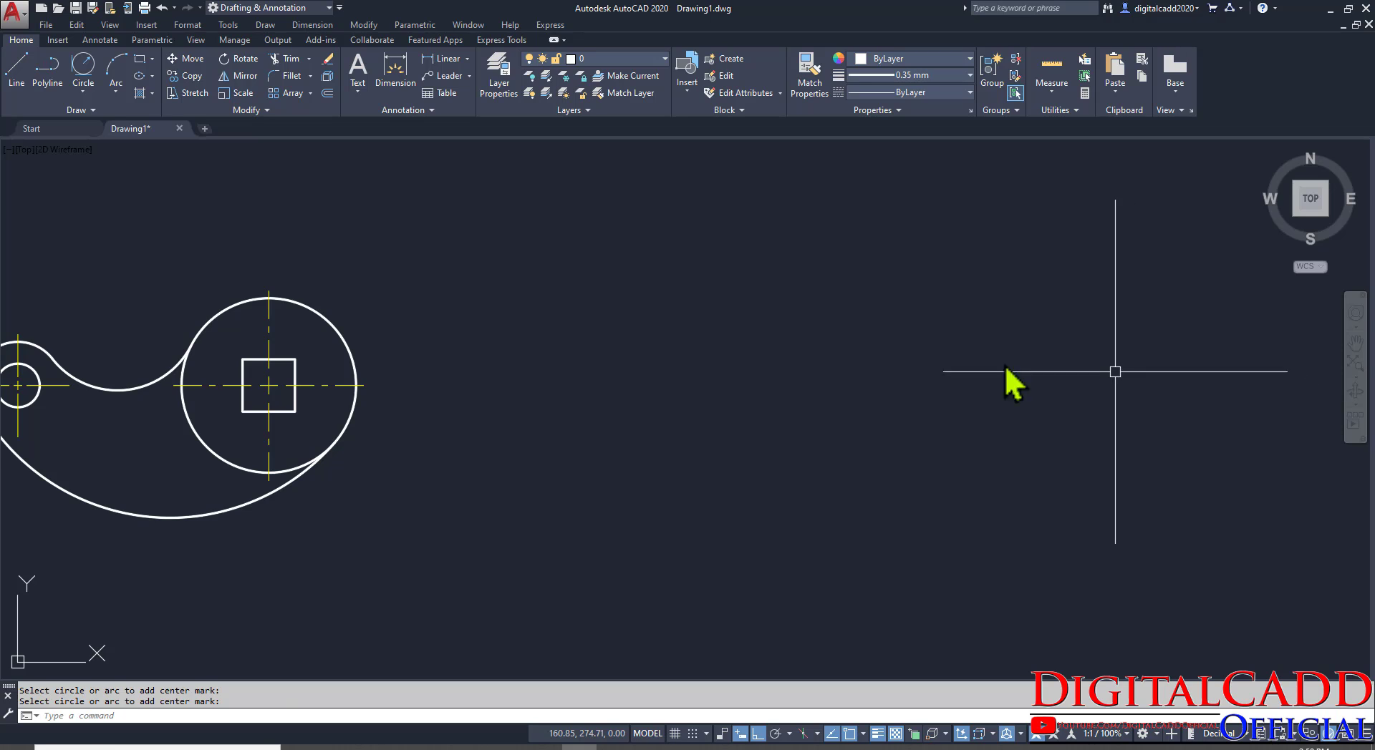
Draw a 65 mm diameter circle in the empty area beside the exercise 27 profile.
key(Escape)
text(c)
key(Return)
click(921, 267)
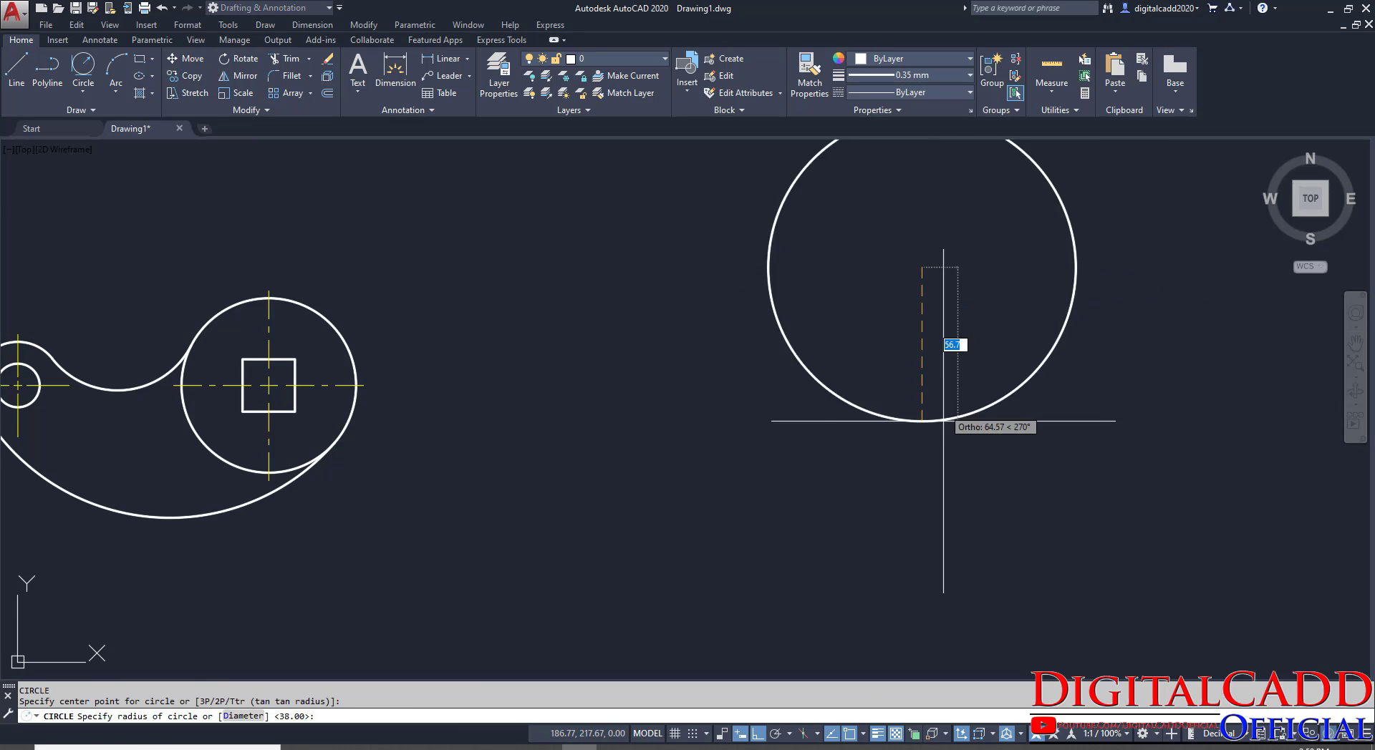
text(d)
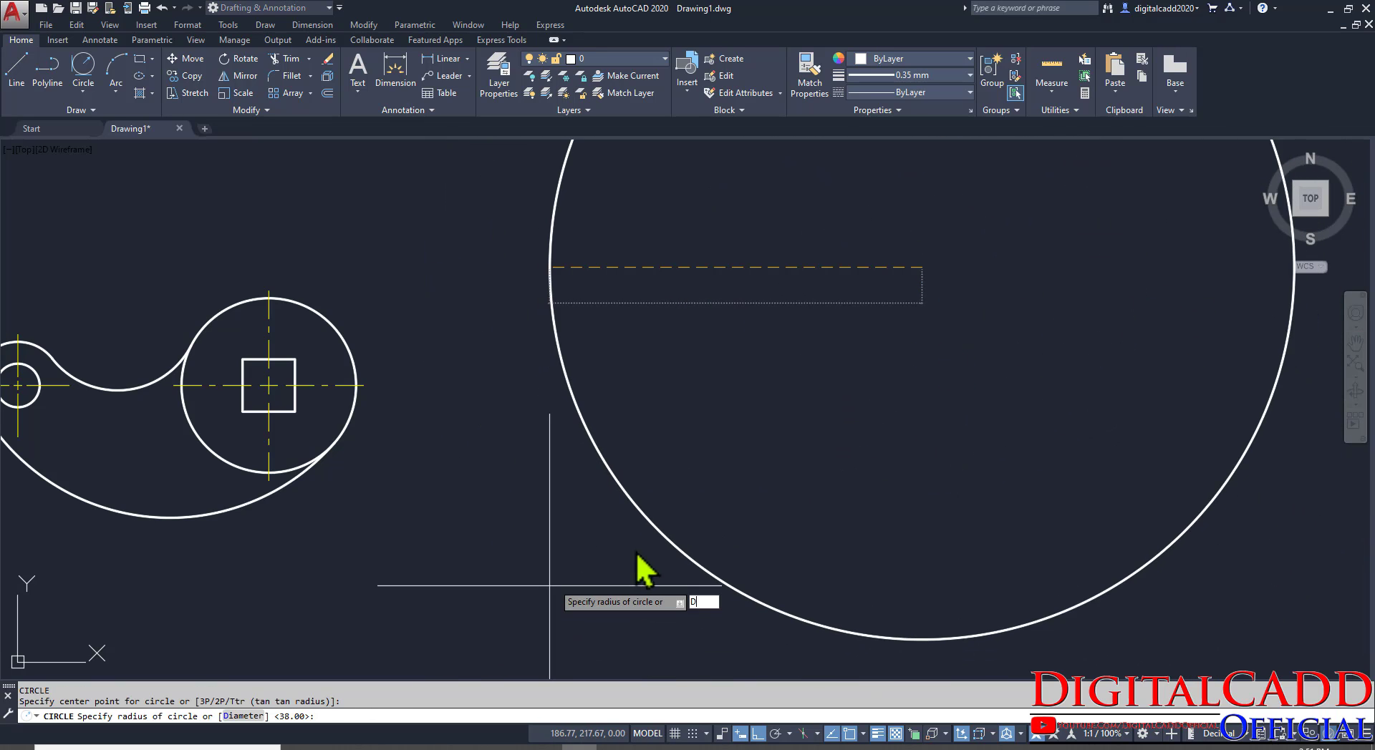
key(Return)
text(65)
key(Return)
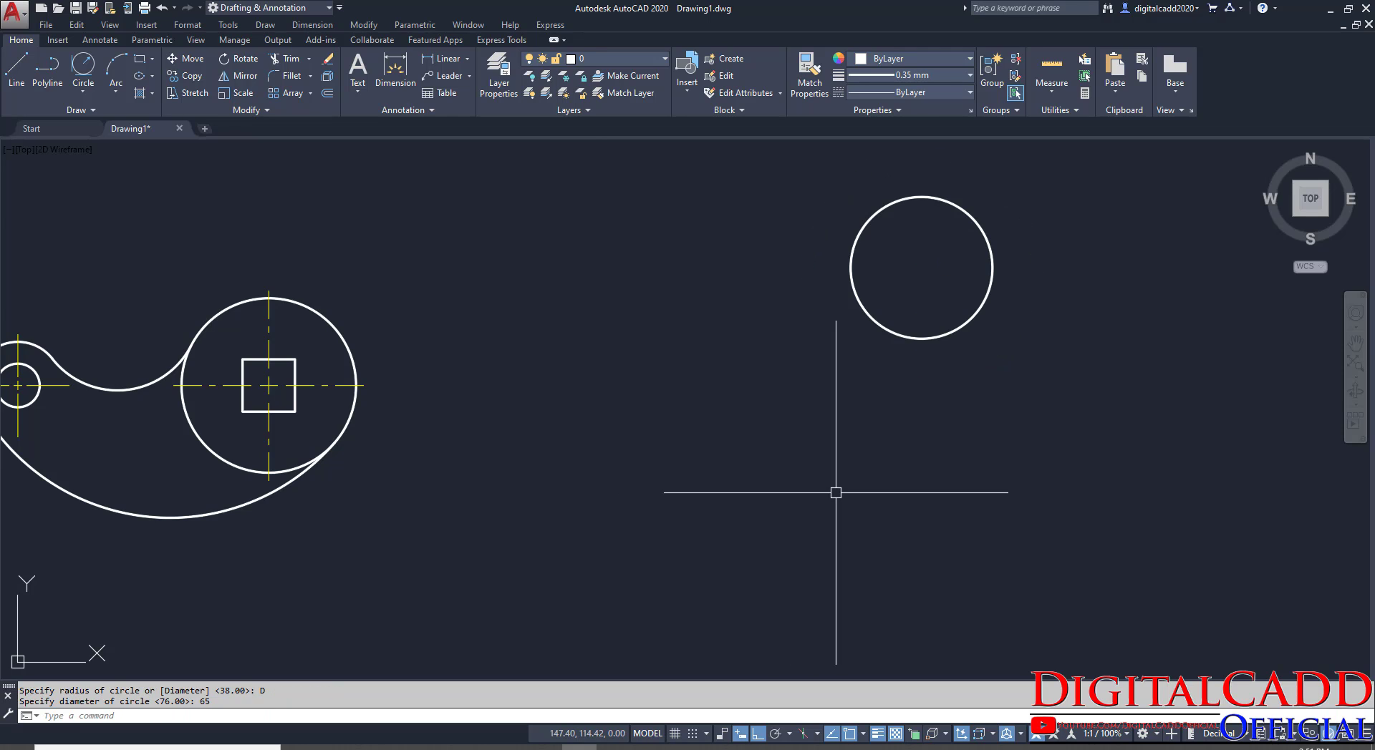
mouse_move(954, 423)
middle_down()
mouse_move(743, 423)
mouse_move(590, 496)
middle_up()
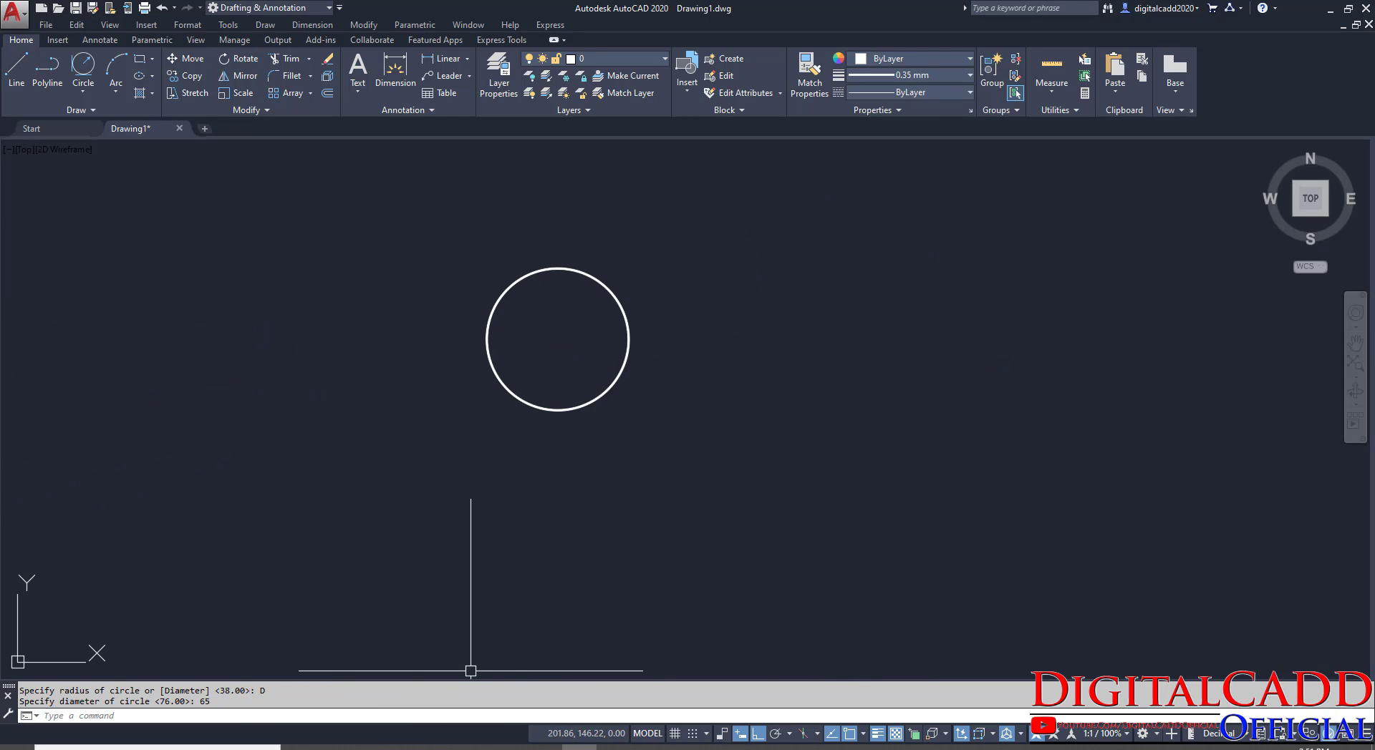
Draw a 12 mm radius circle for the handle end, with its center 145 mm below, following exercise 28 in the PDF.
click(401, 747)
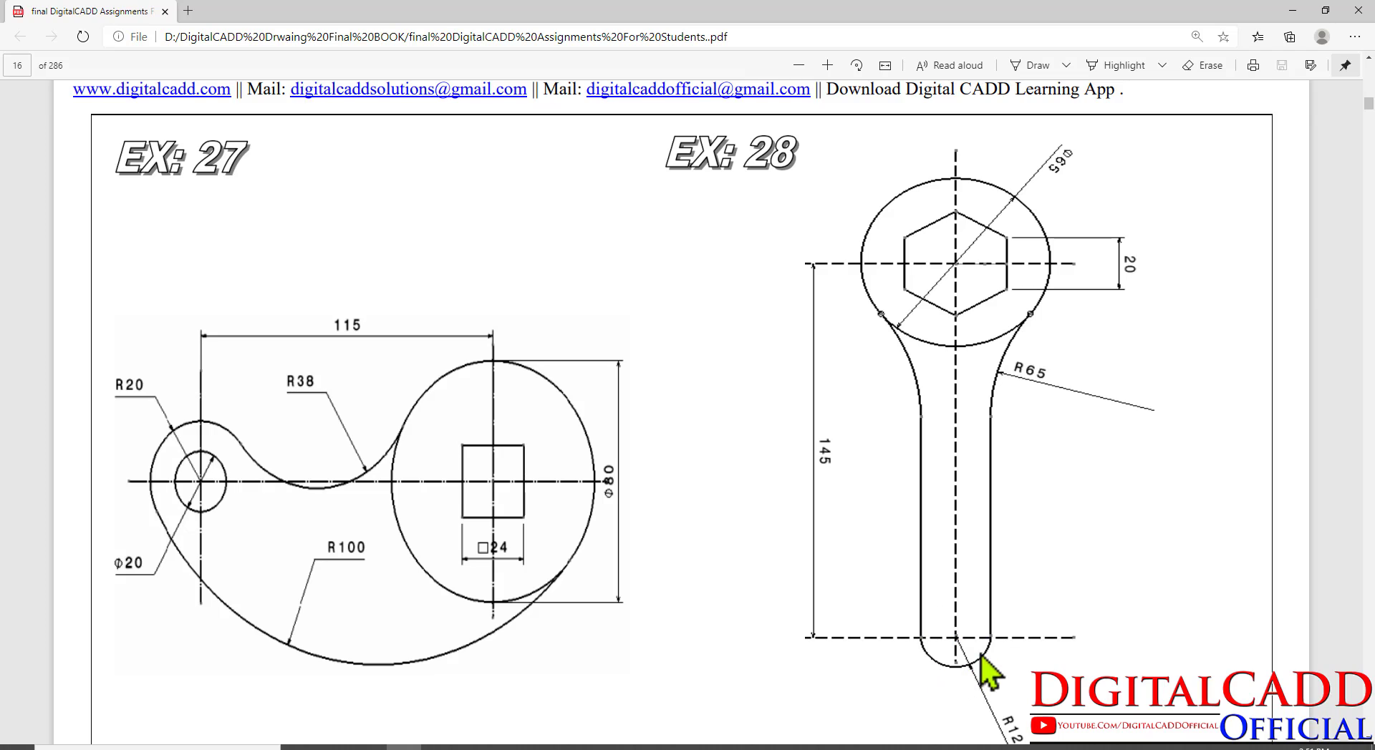
scroll(980, 654, down, 2)
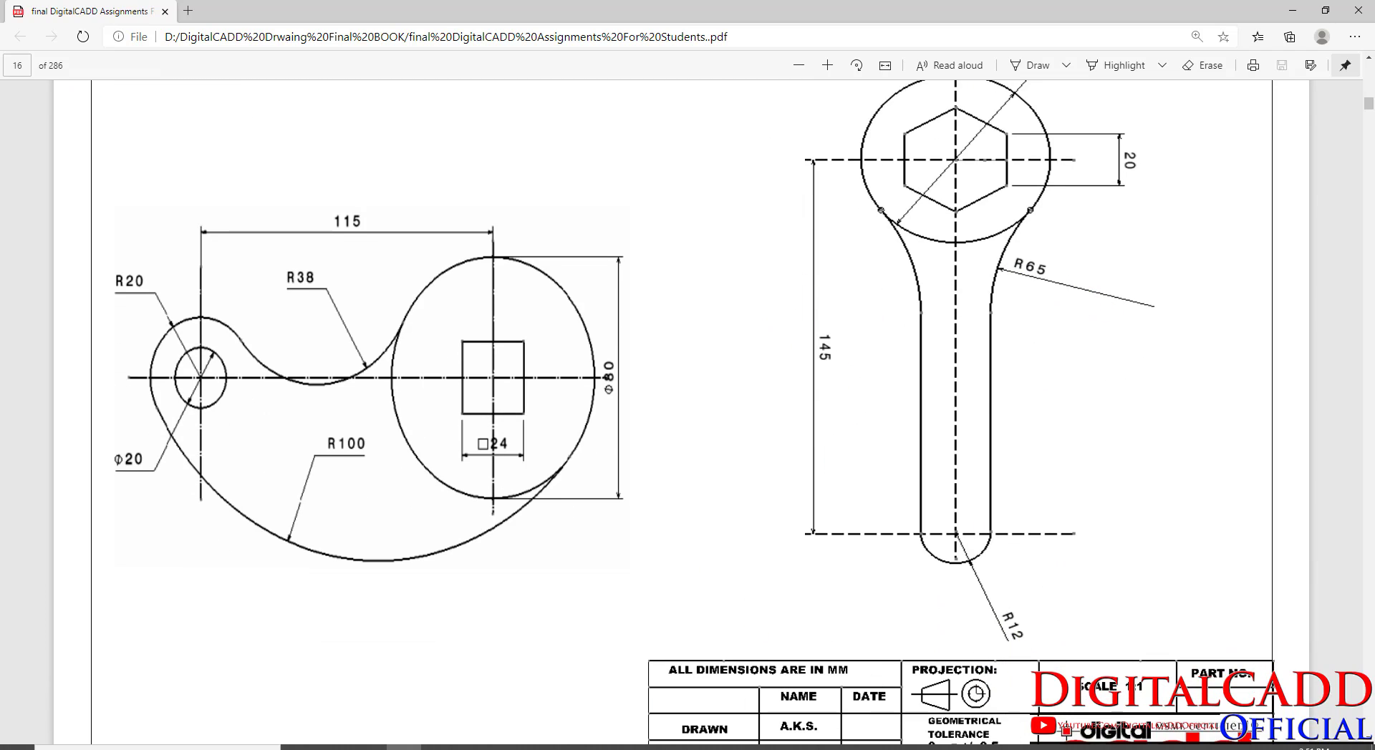
click(580, 746)
key(Return)
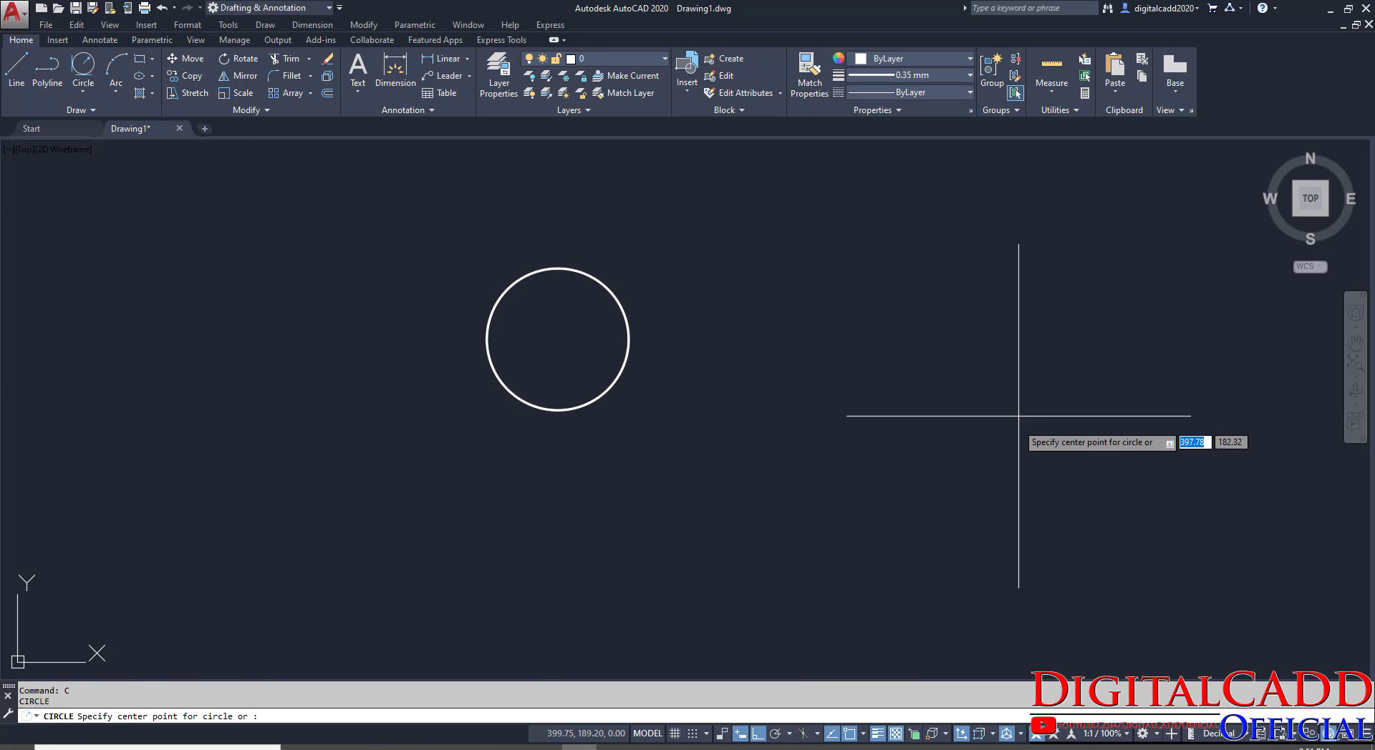
middle_drag(873, 474, 927, 417)
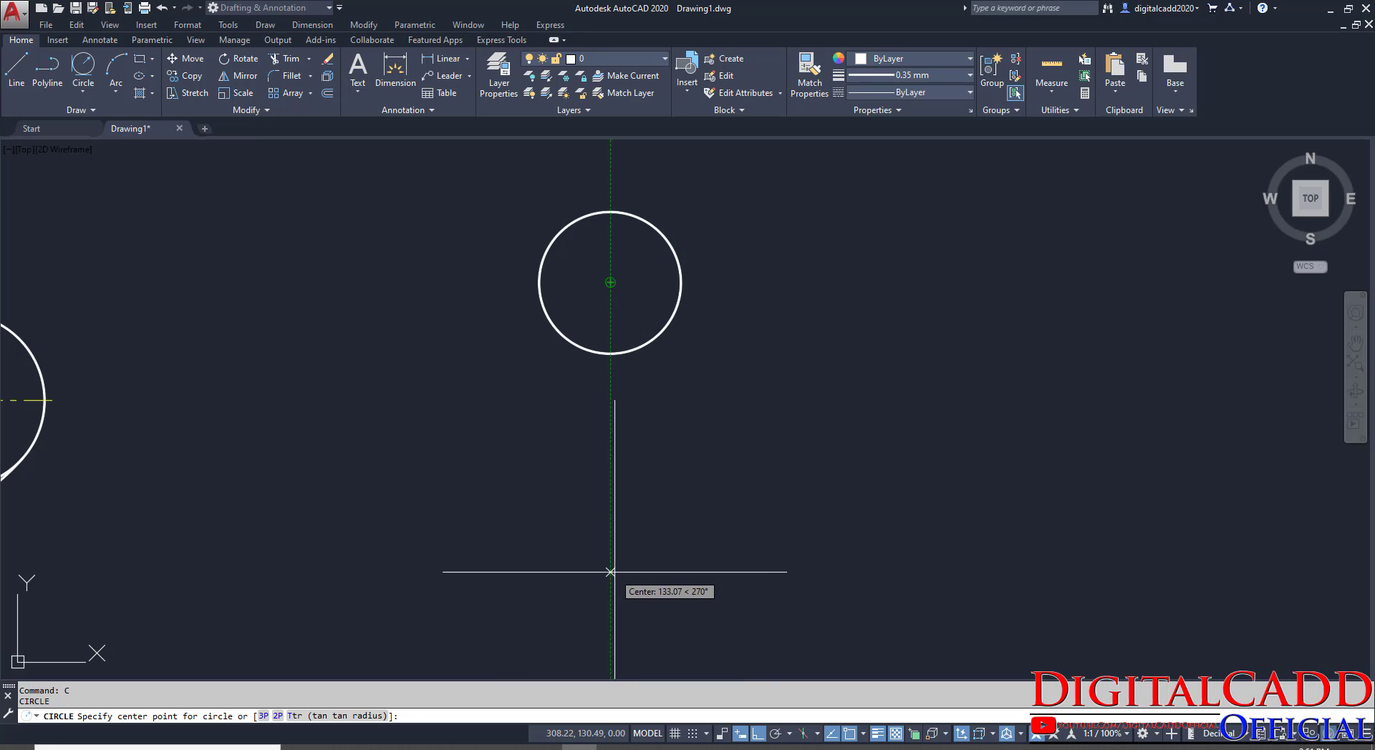
text(145)
key(Return)
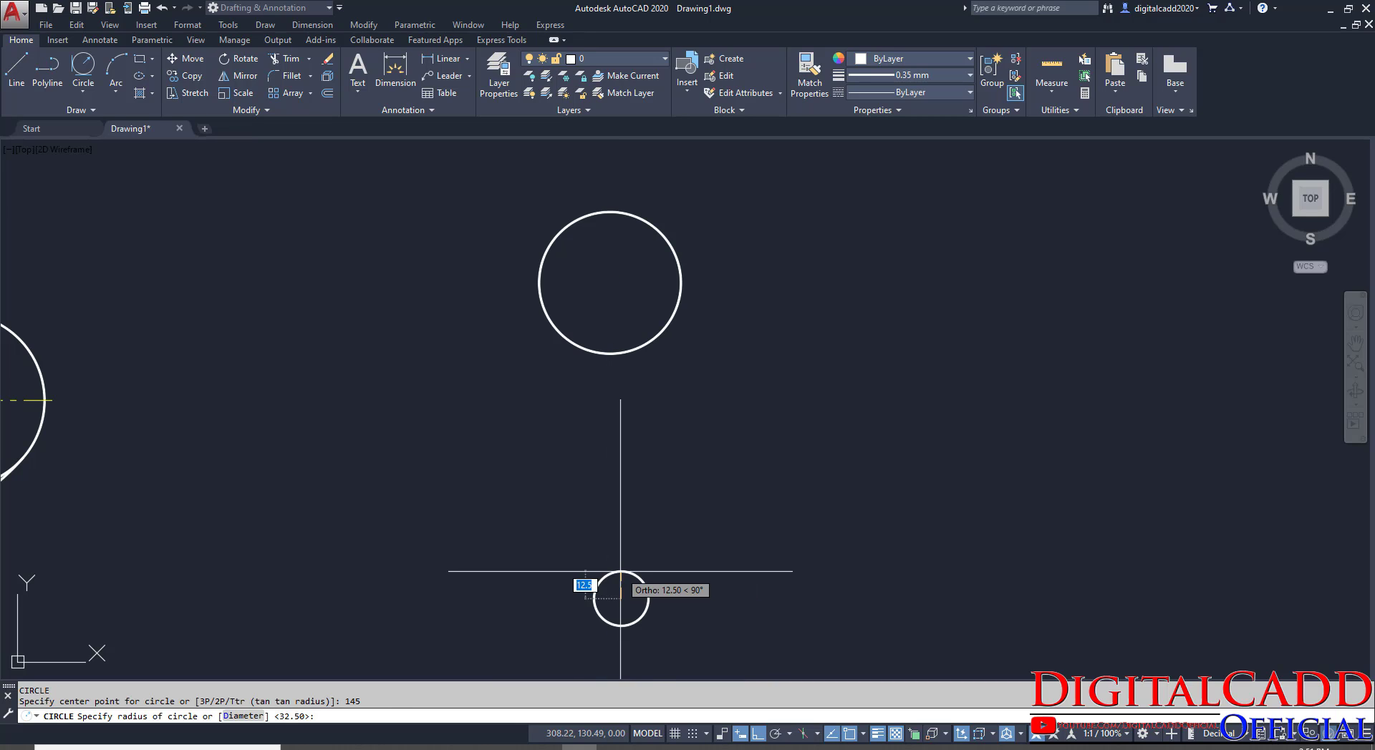
key(Return)
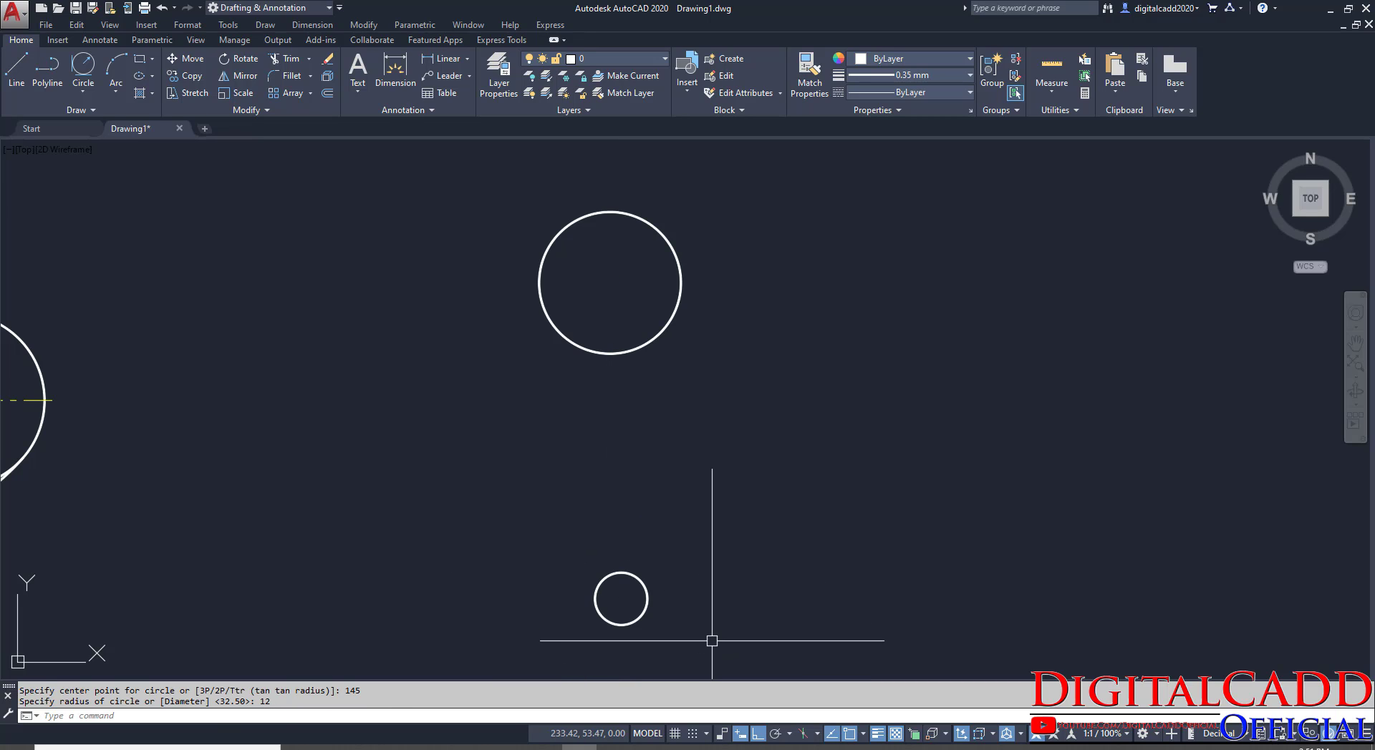
Draw two vertical lines from the small circle's left and right quadrants up to just below the 65 mm circle.
key(Return)
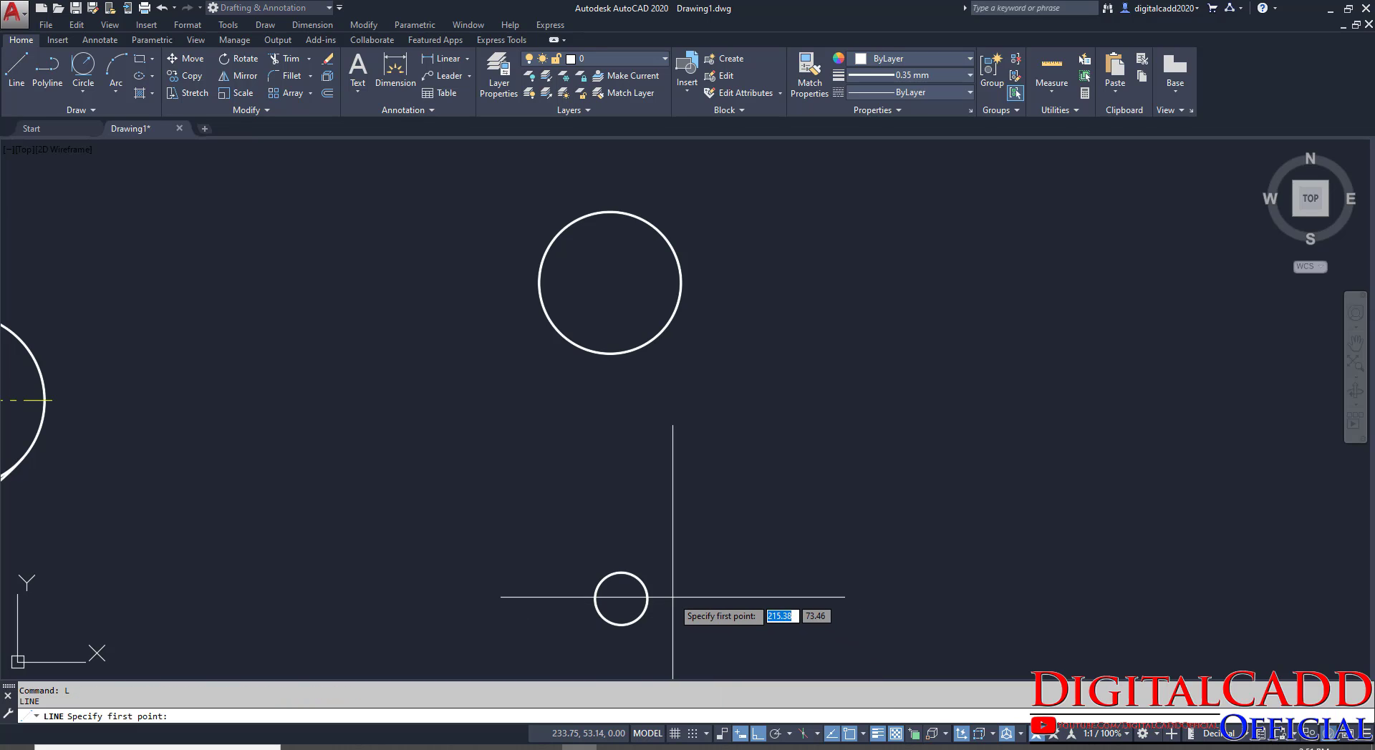
click(647, 598)
click(657, 378)
key(Return)
key(Return)
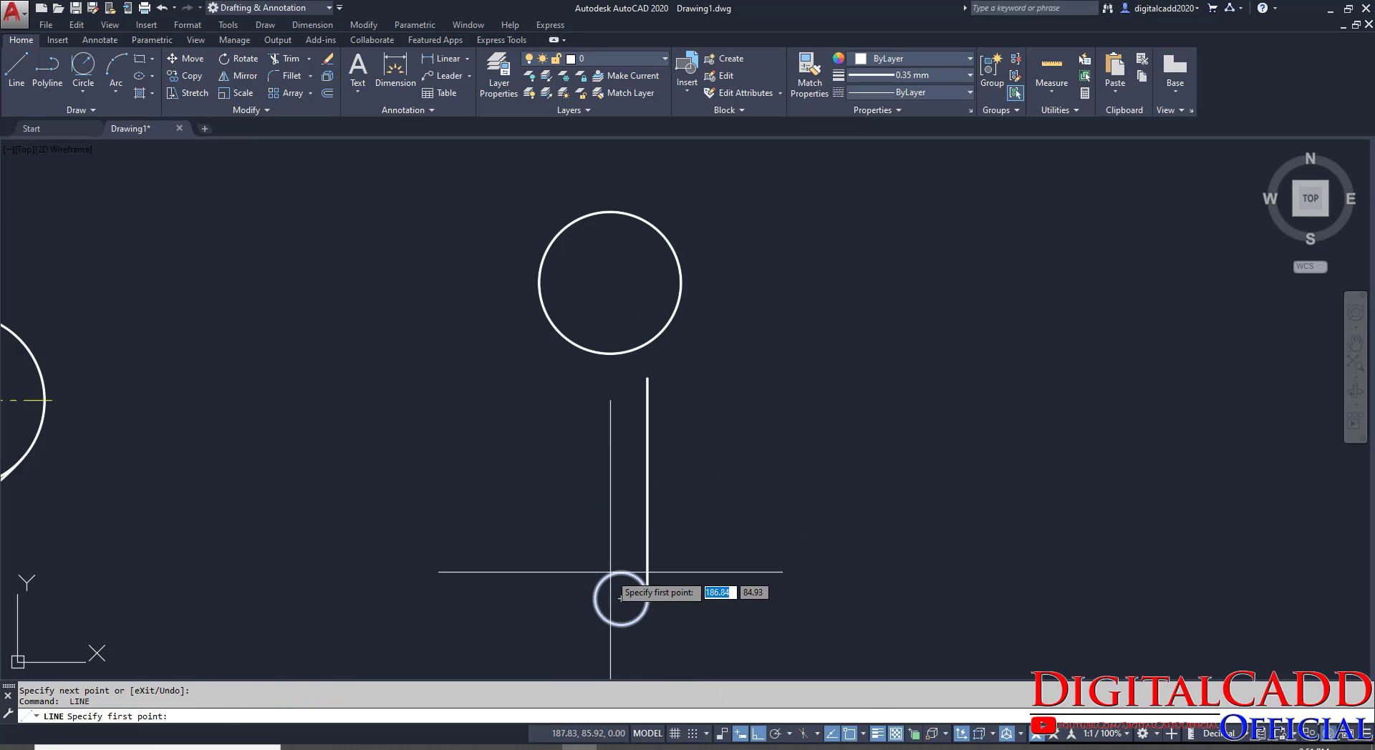
click(595, 598)
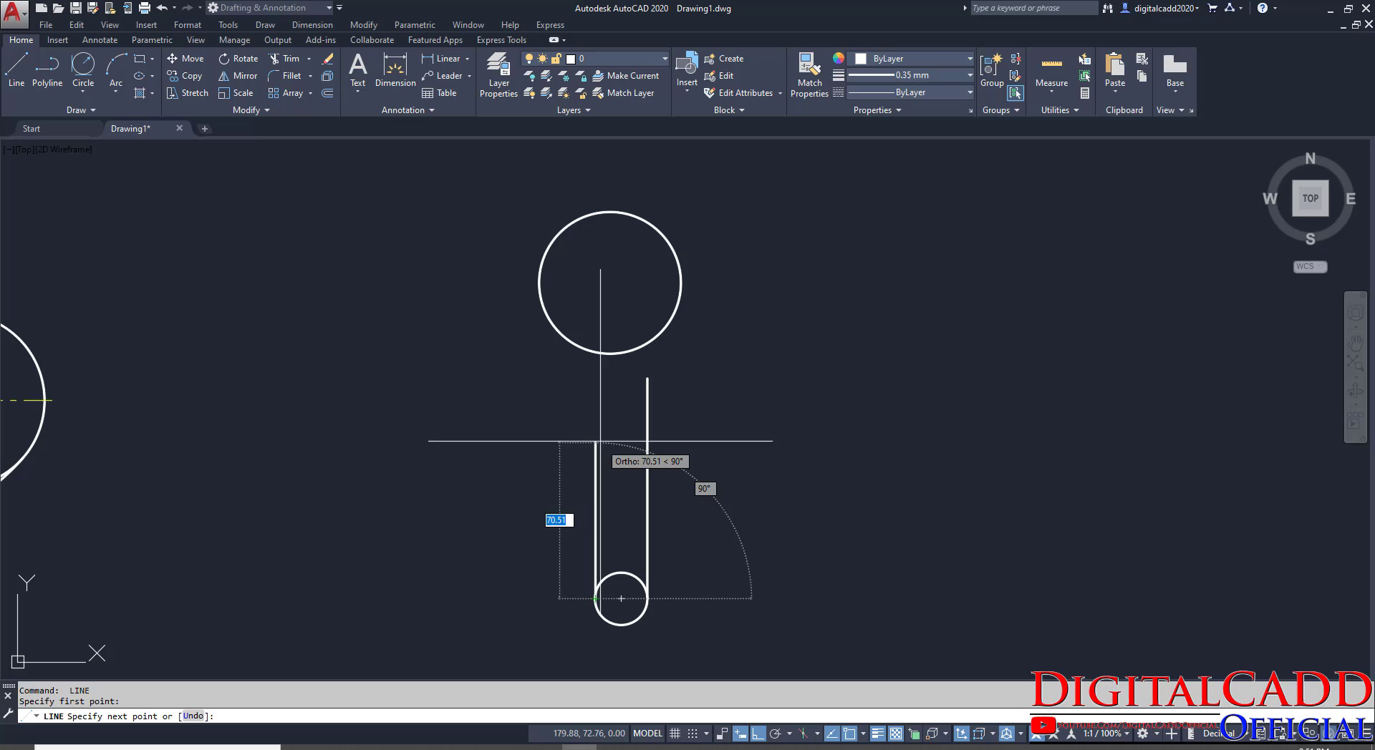
click(594, 380)
key(Return)
middle_drag(724, 444, 760, 468)
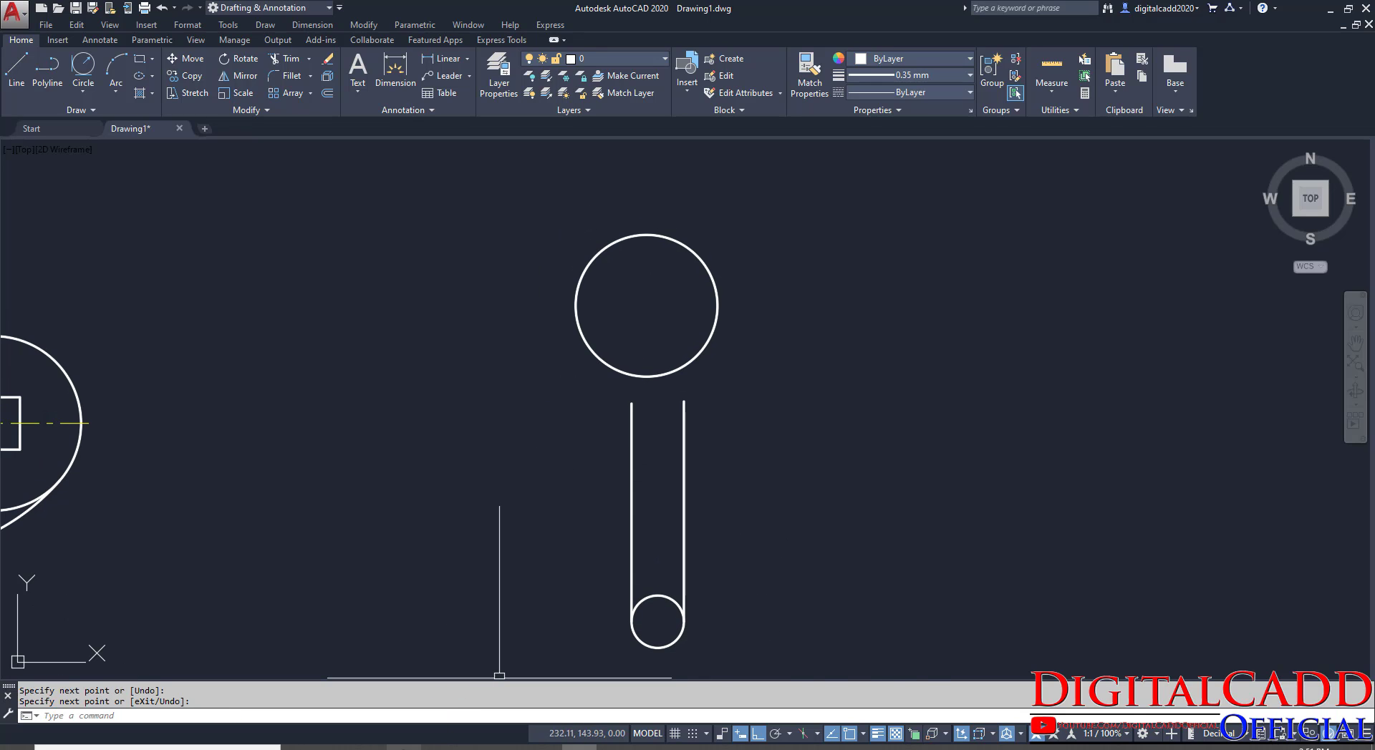
Check the neck radius in the PDF and fillet the large circle to the right handle line with a 65 mm radius.
key(alt+Tab)
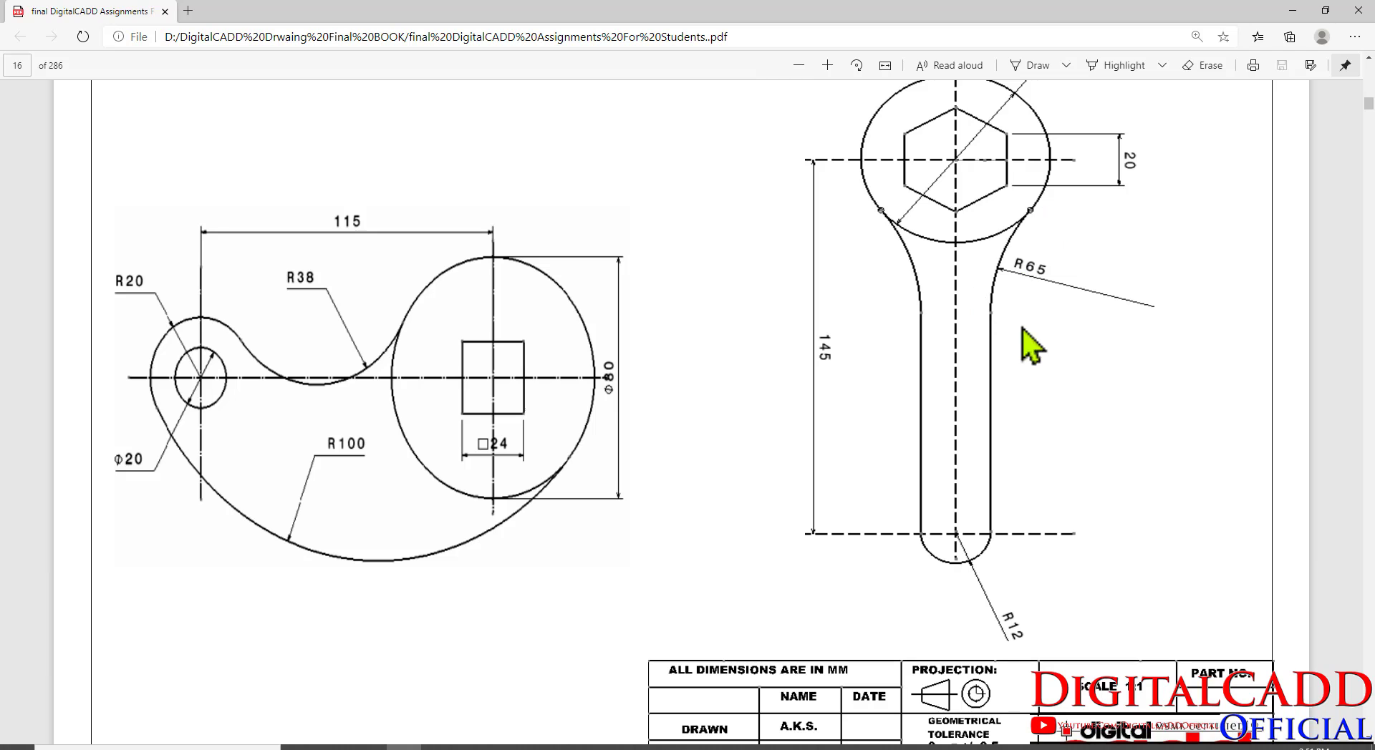
click(579, 748)
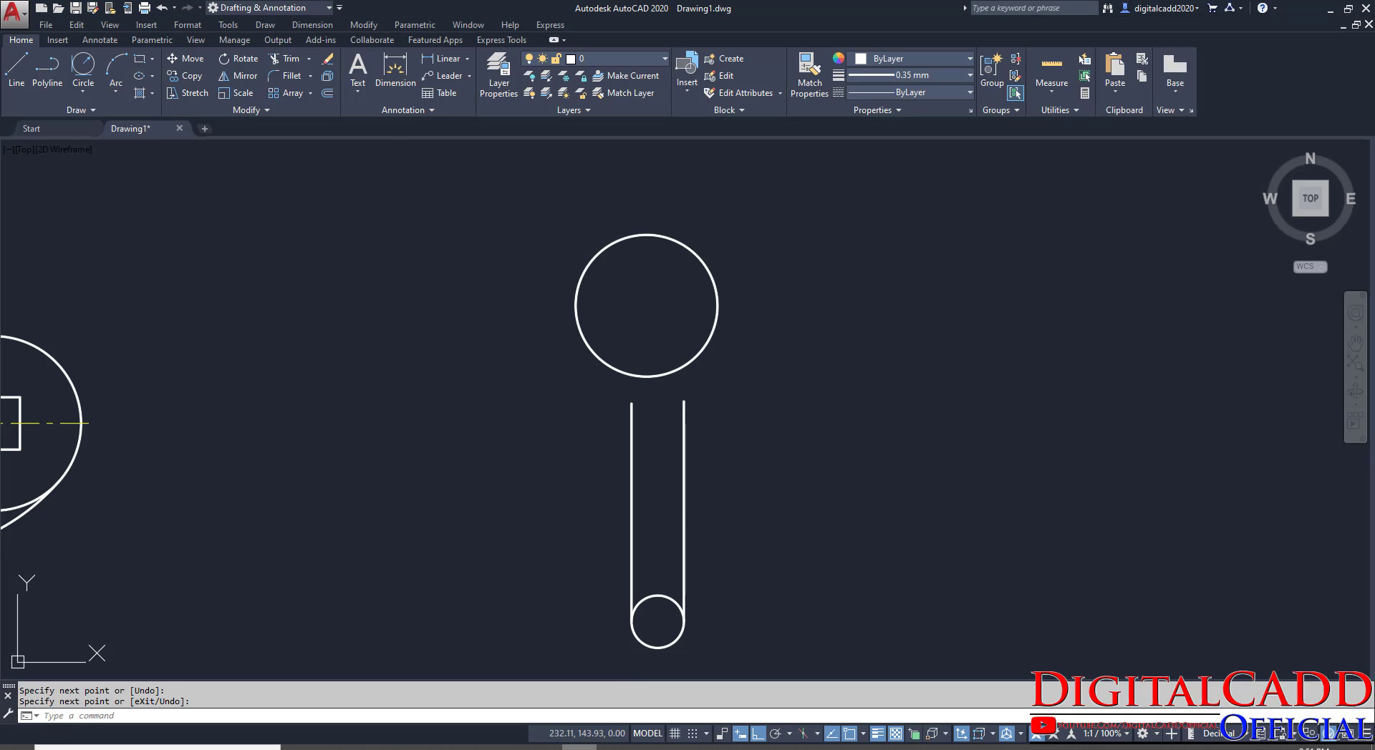
click(287, 78)
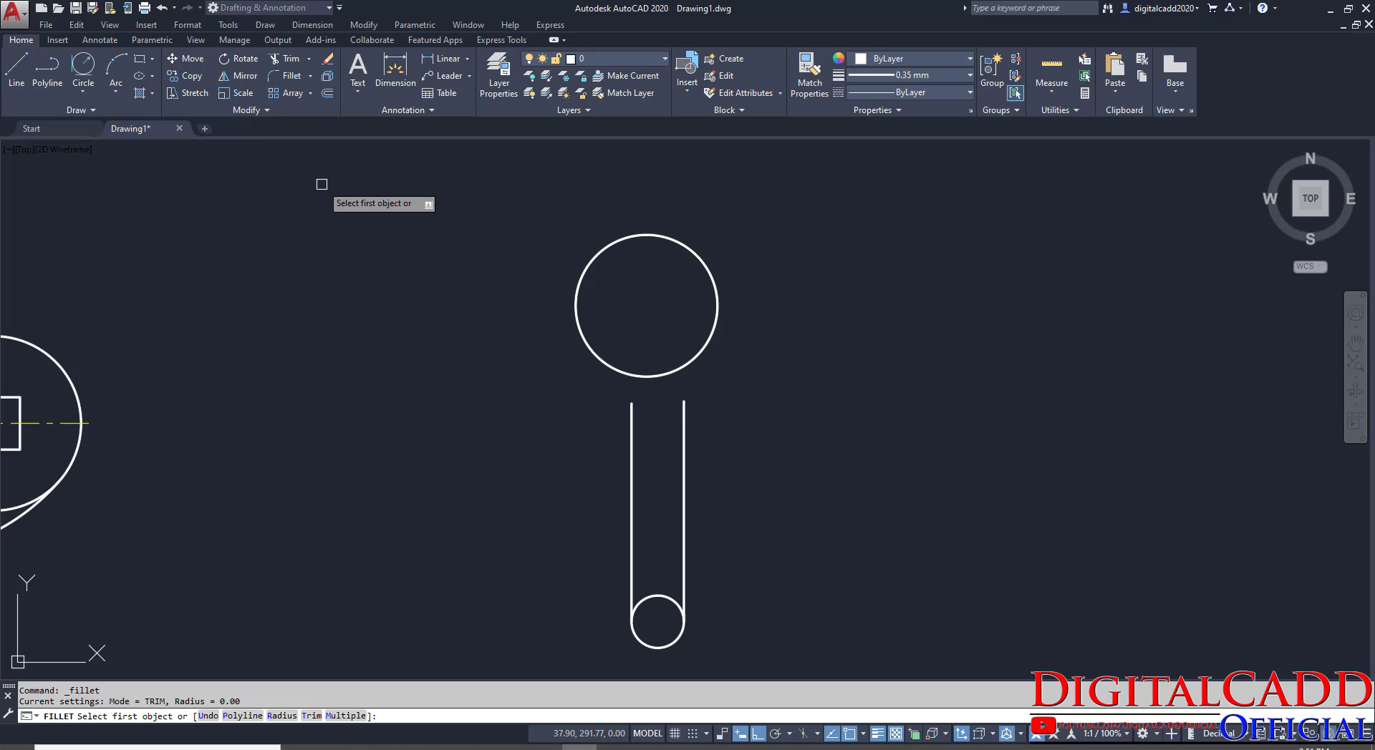
click(282, 715)
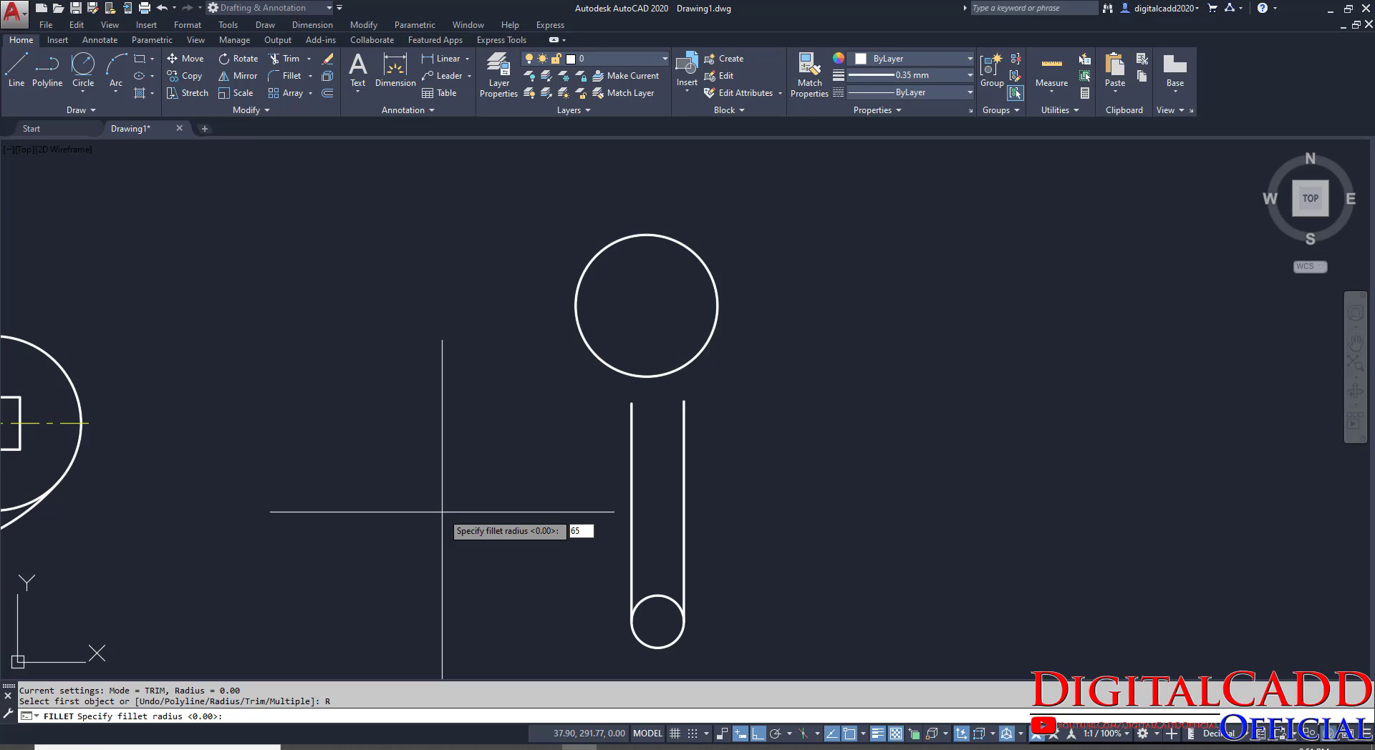
key(Return)
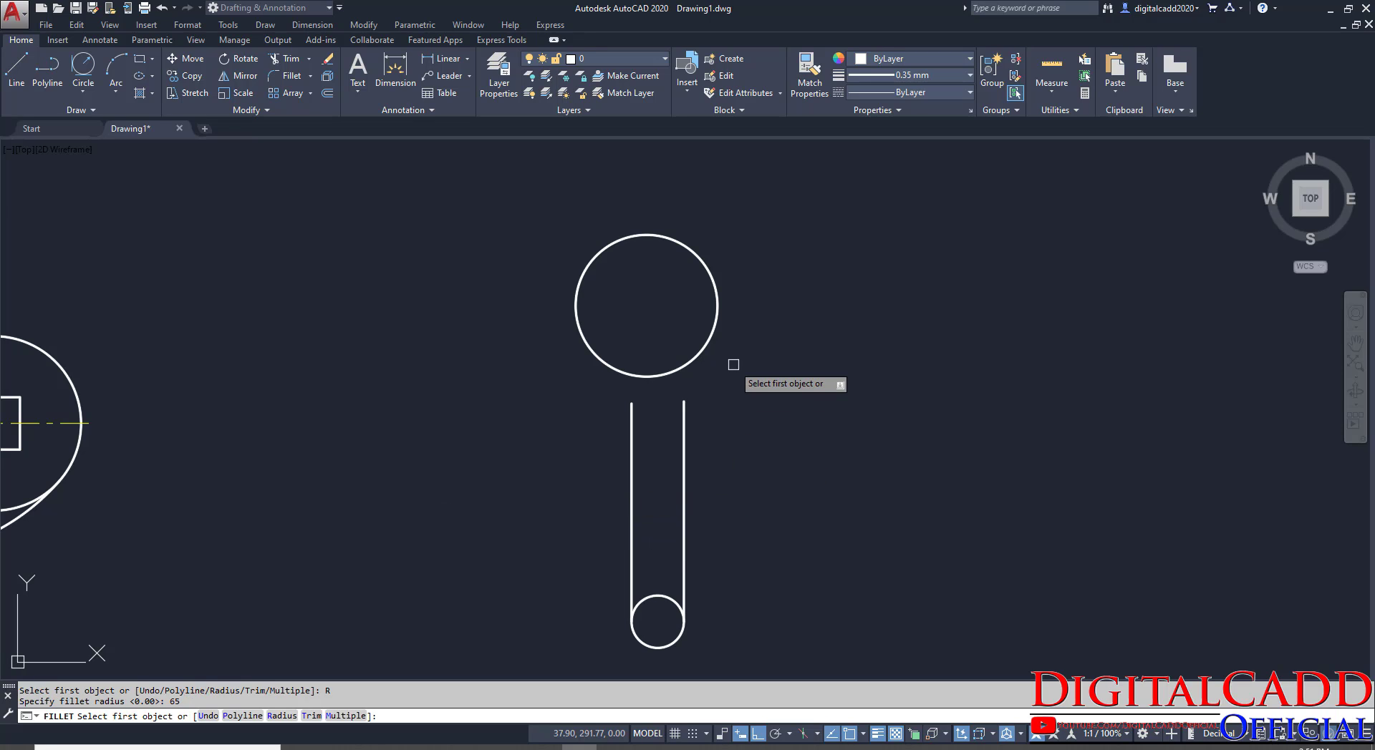
click(709, 331)
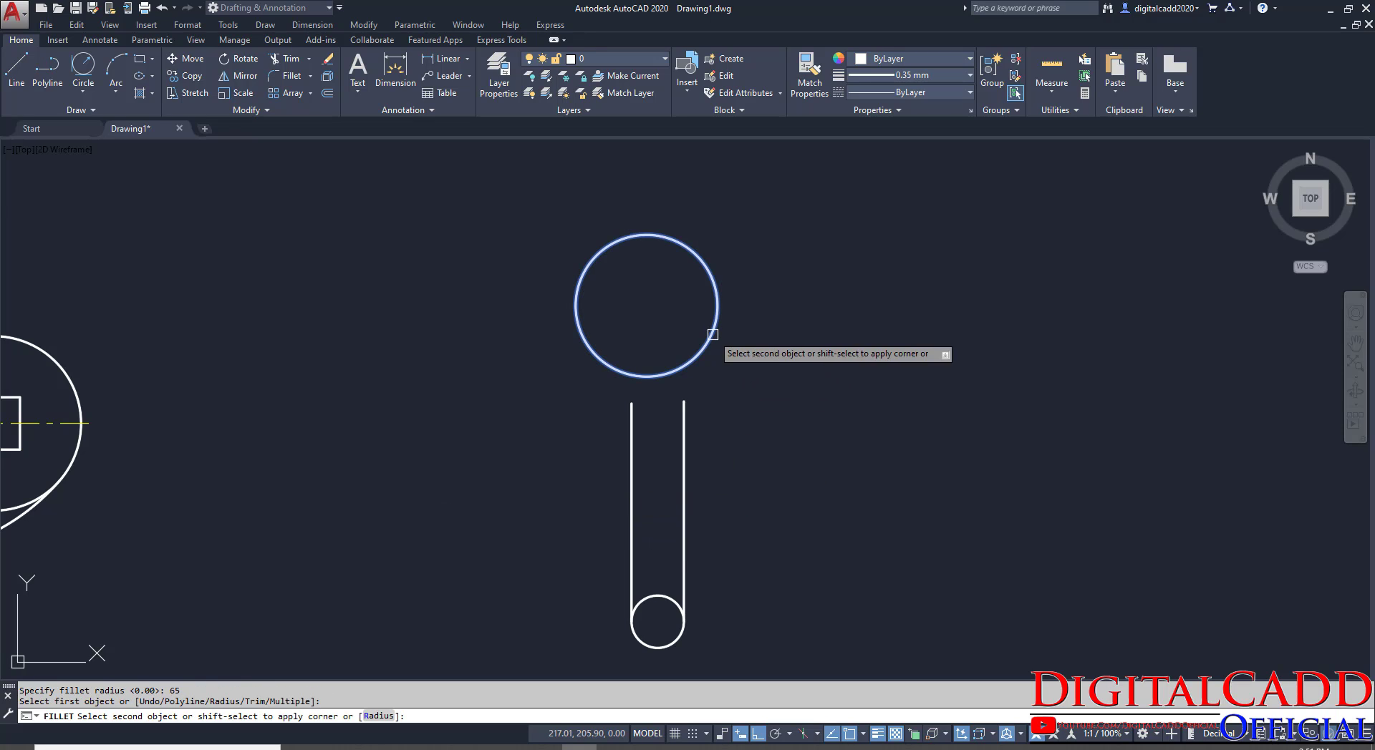
click(688, 449)
Fillet the left handle line to the large circle with the same 65 mm radius.
key(Return)
click(631, 469)
click(592, 351)
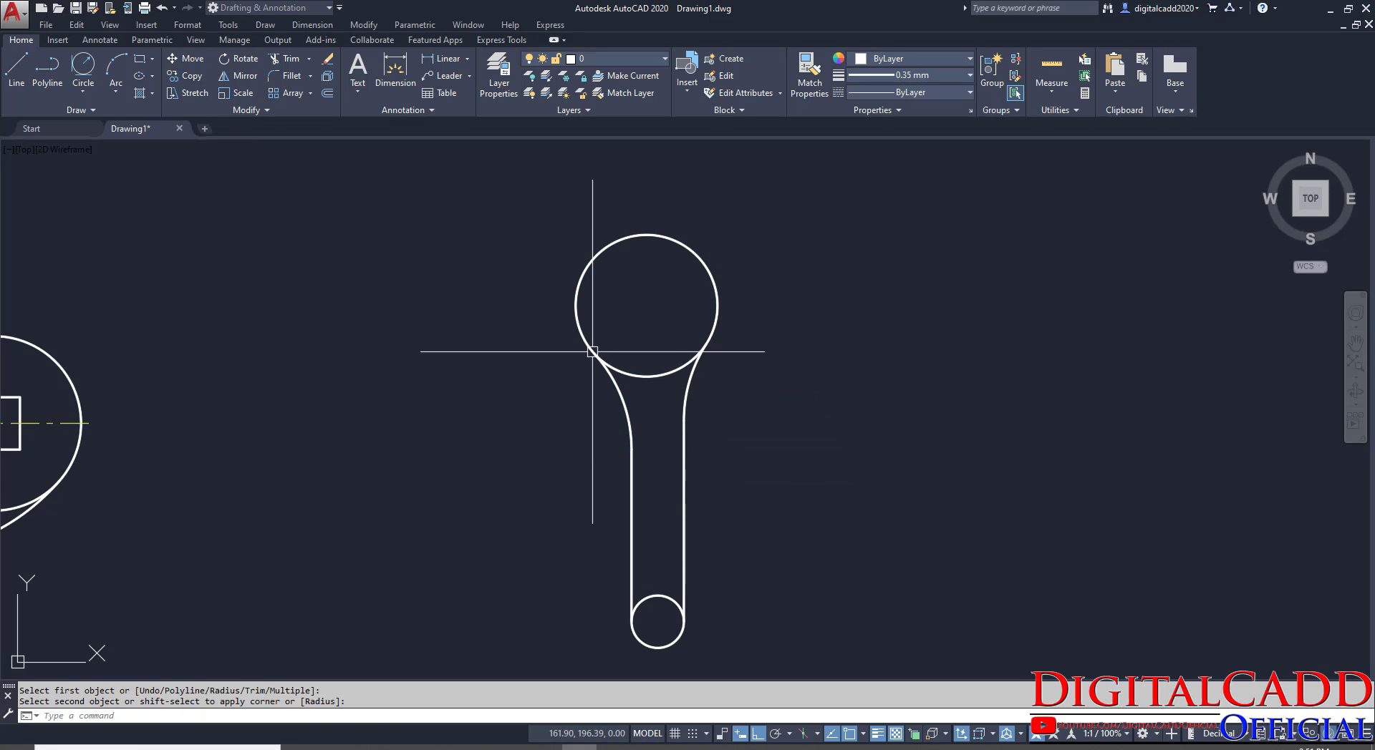
Inspect the handle's alignment with the large circle and undo the left fillet.
middle_drag(705, 521, 778, 506)
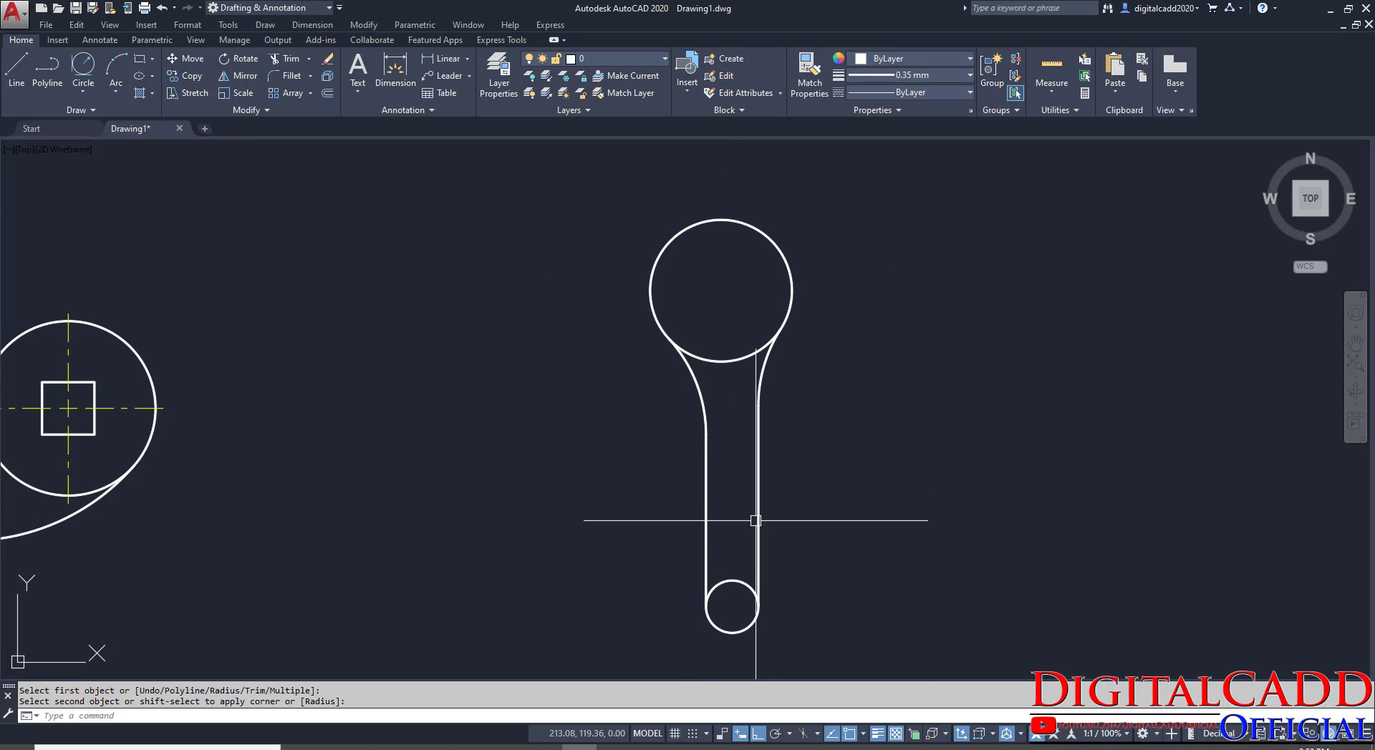
middle_drag(923, 537, 849, 553)
key(ctrl+z)
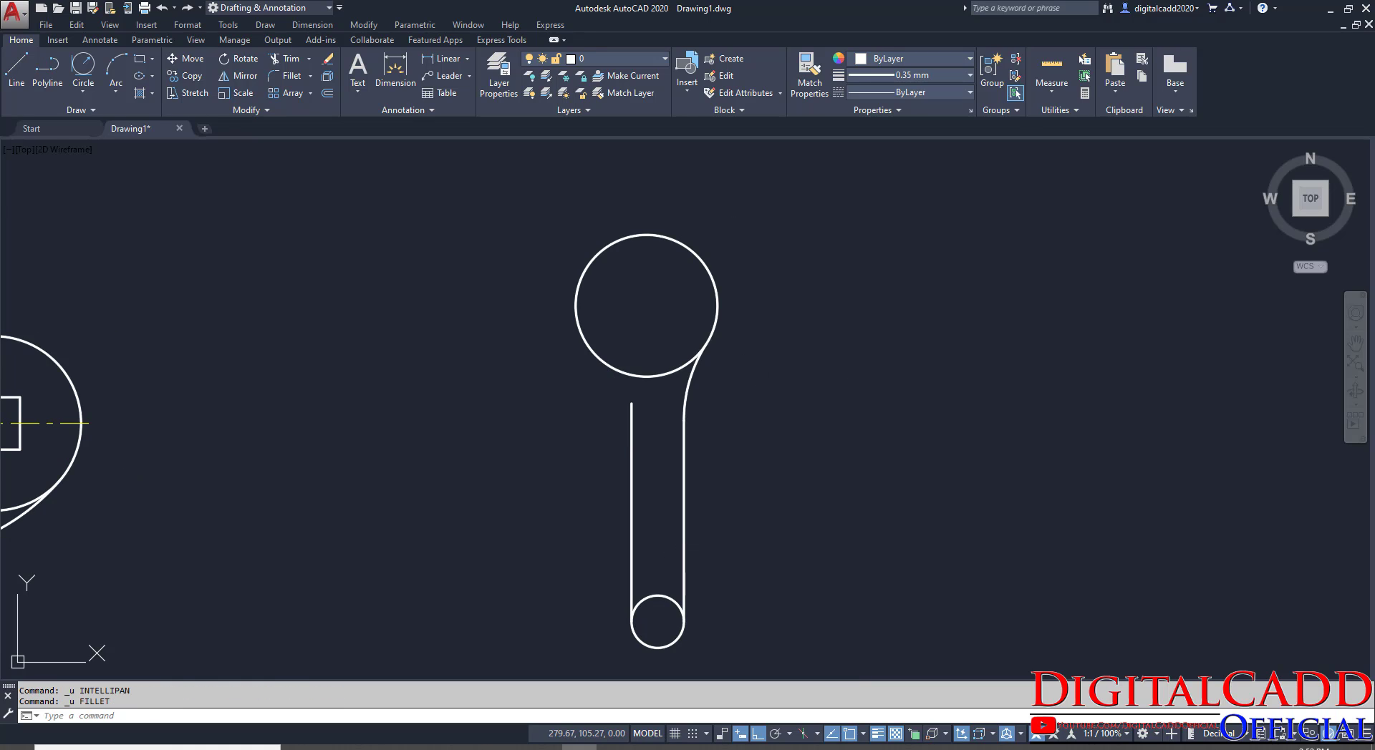
Undo the handle geometry and redraw the small circle with a radius of 12, centred 145 mm directly below the large circle's centre.
key(ctrl+z)
key(ctrl+z)
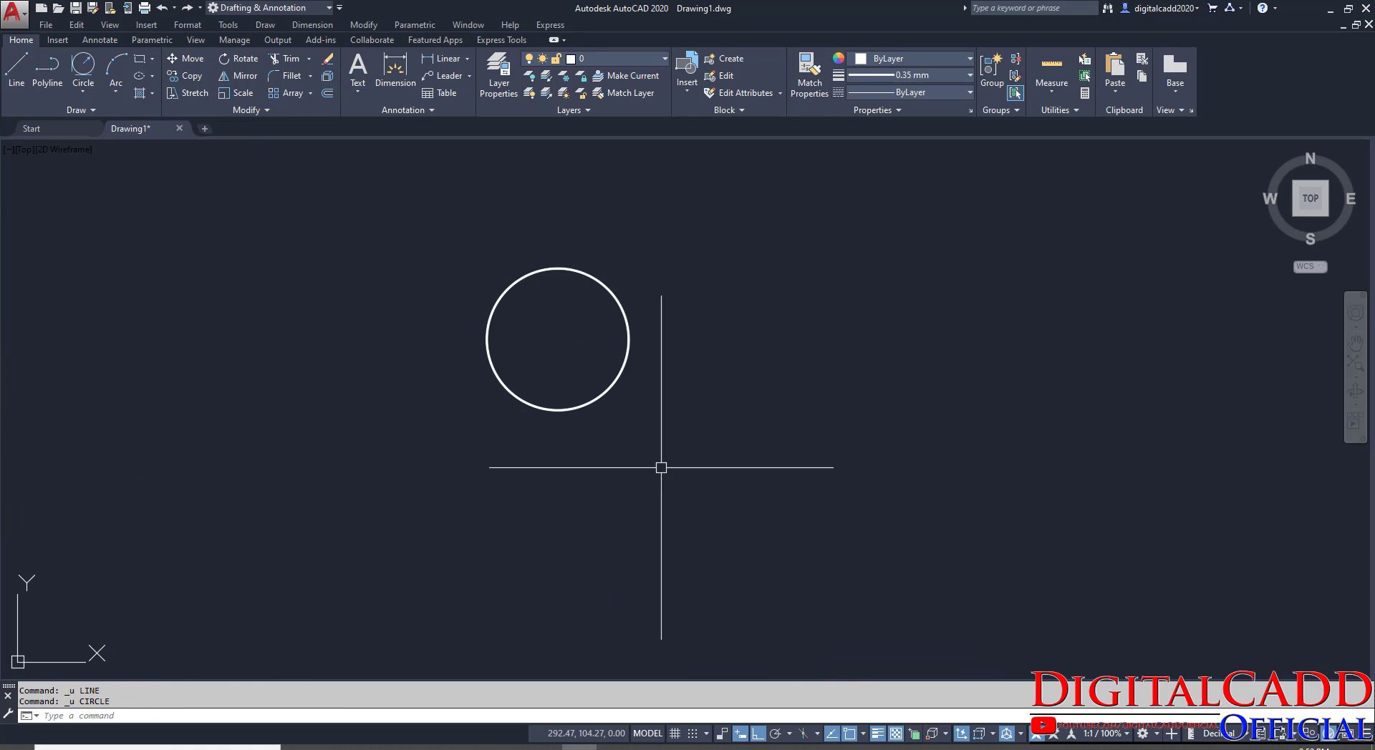
click(83, 91)
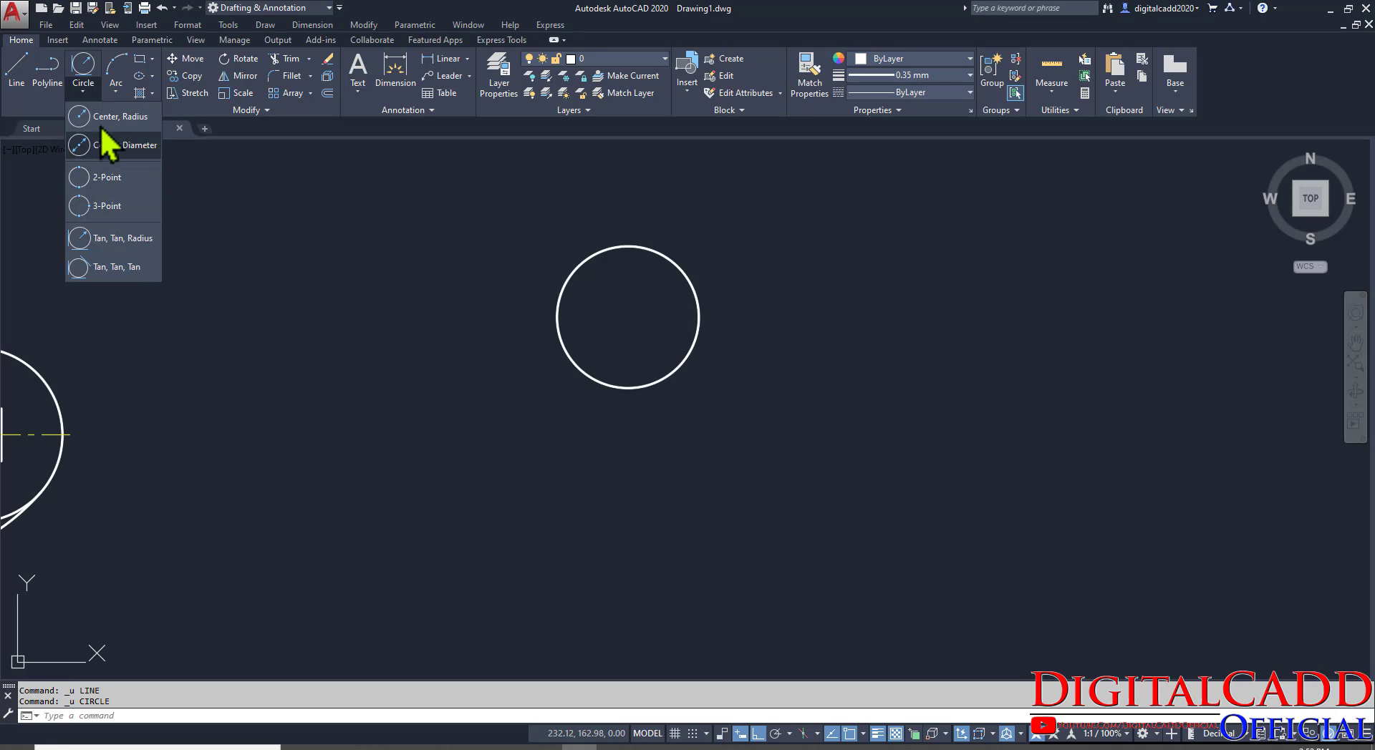
click(100, 125)
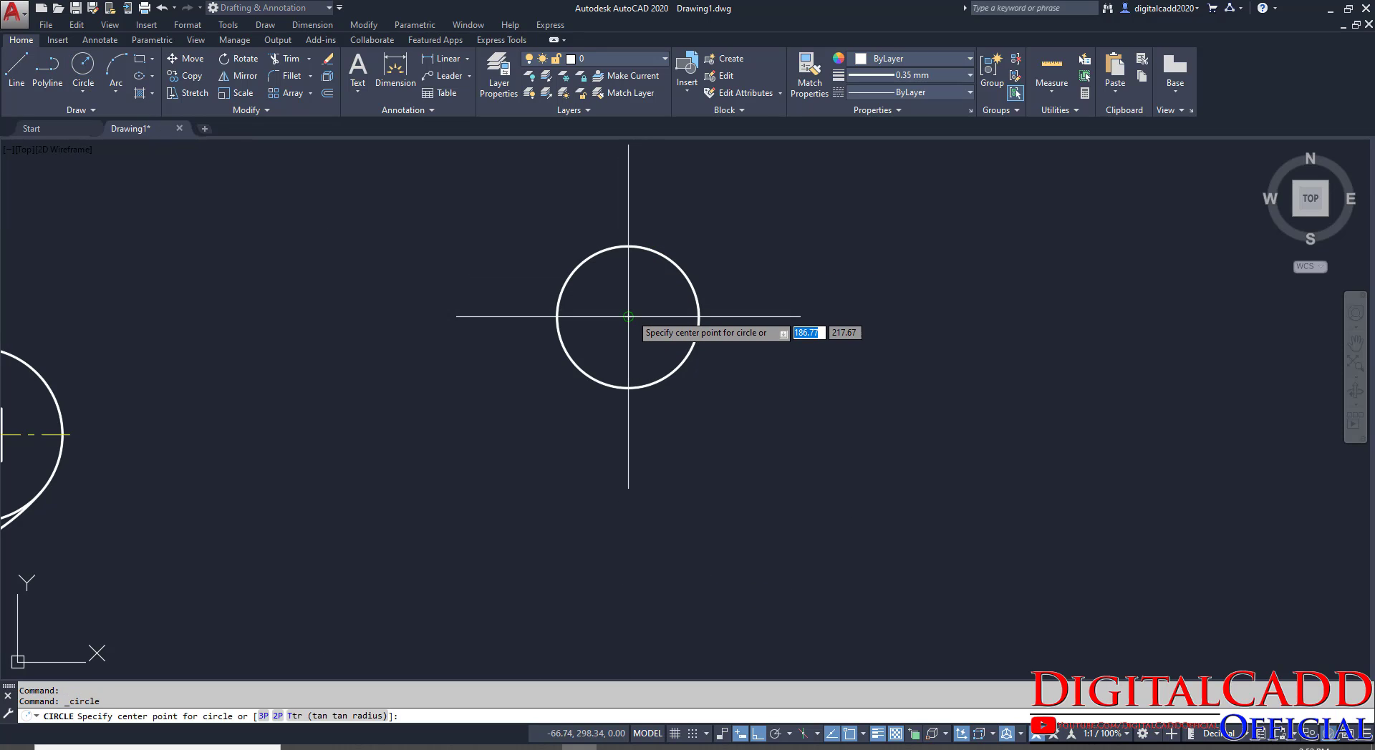
mouse_move(628, 317)
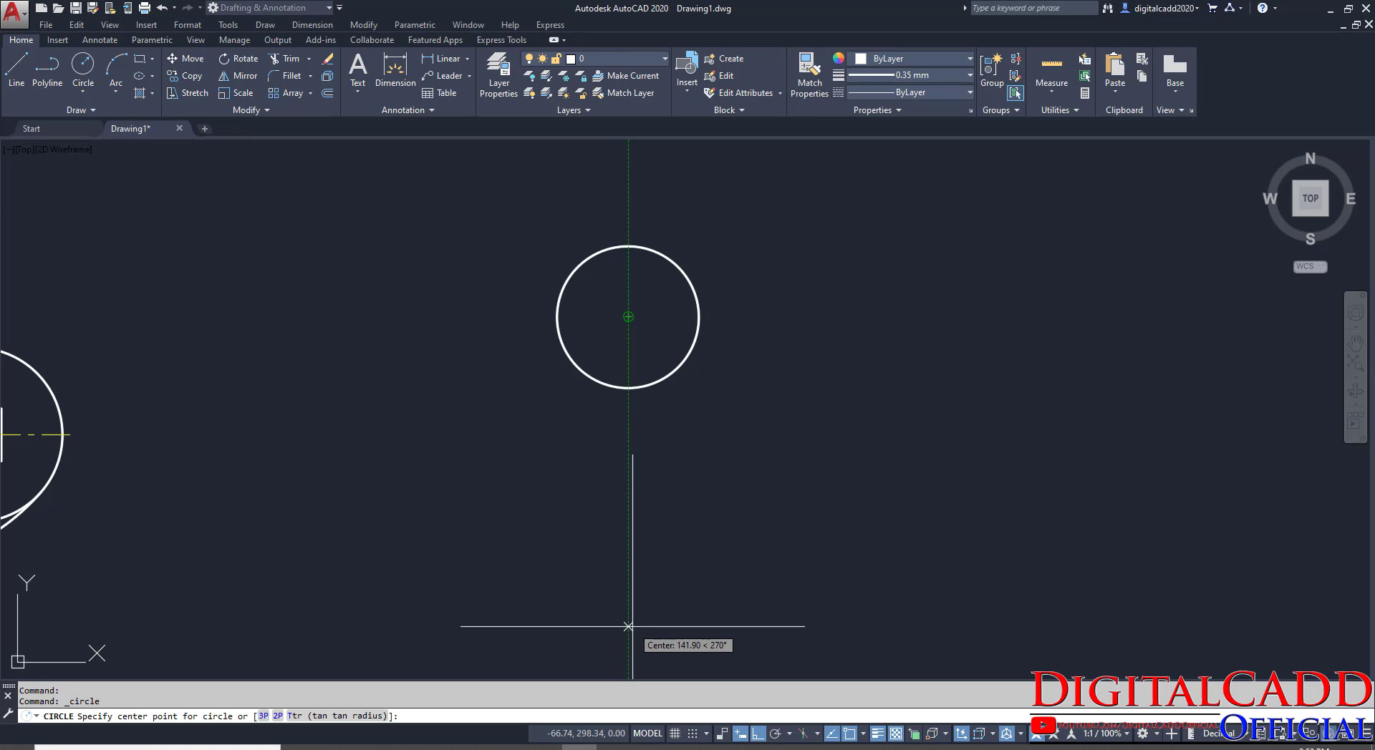
text(145)
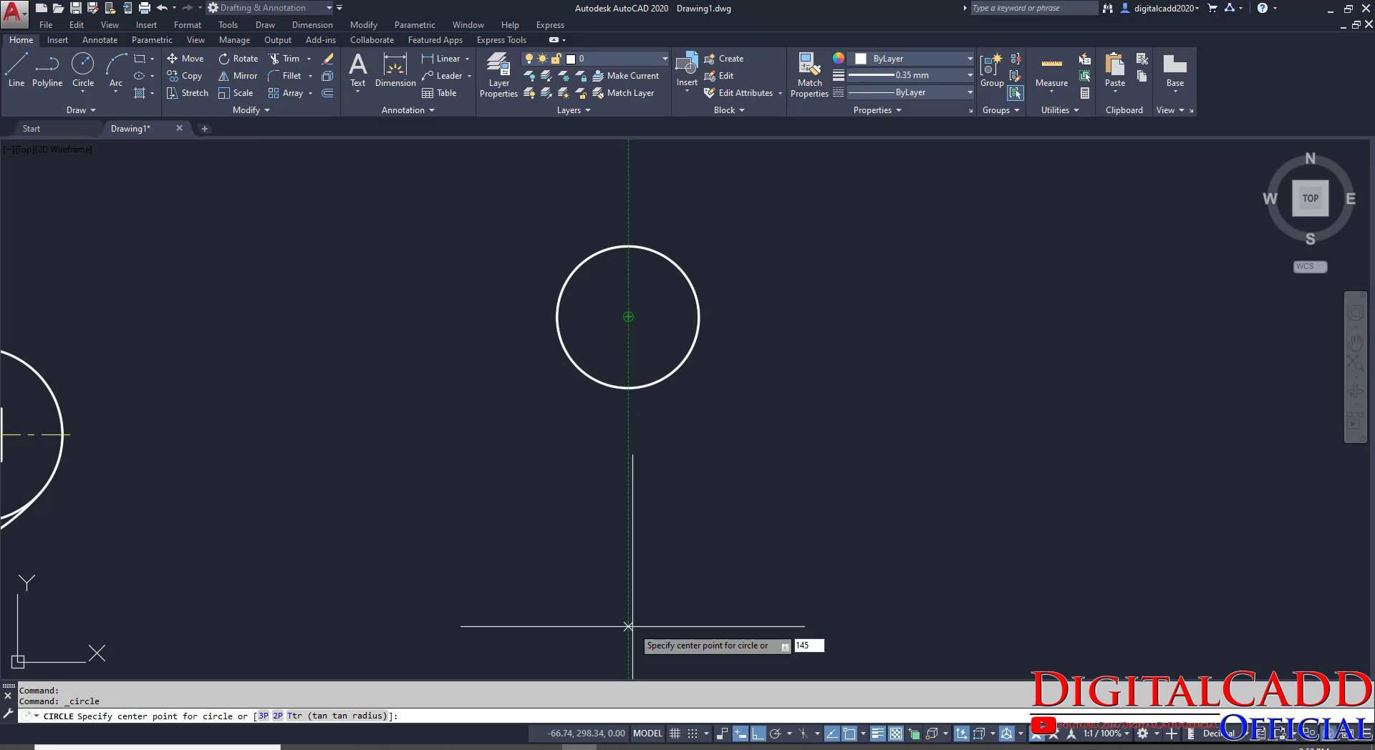
key(Return)
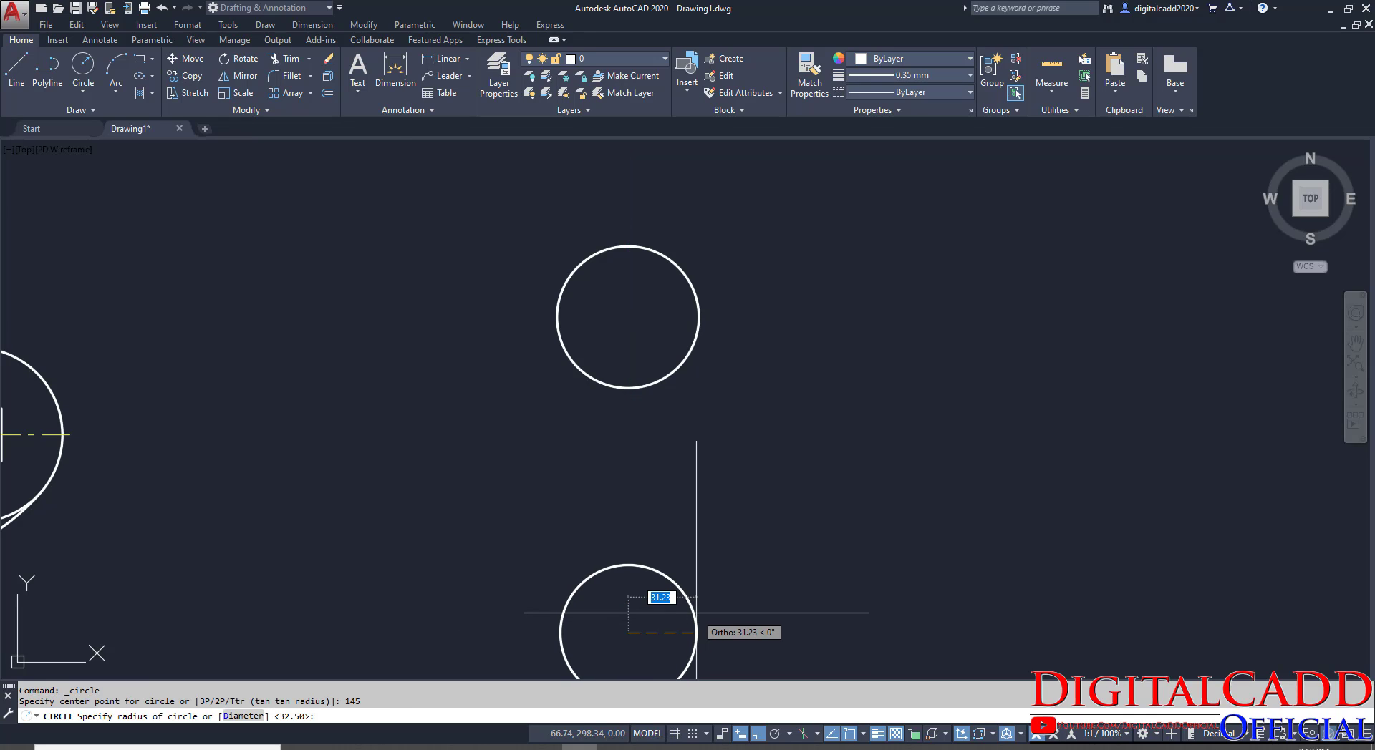
key(Return)
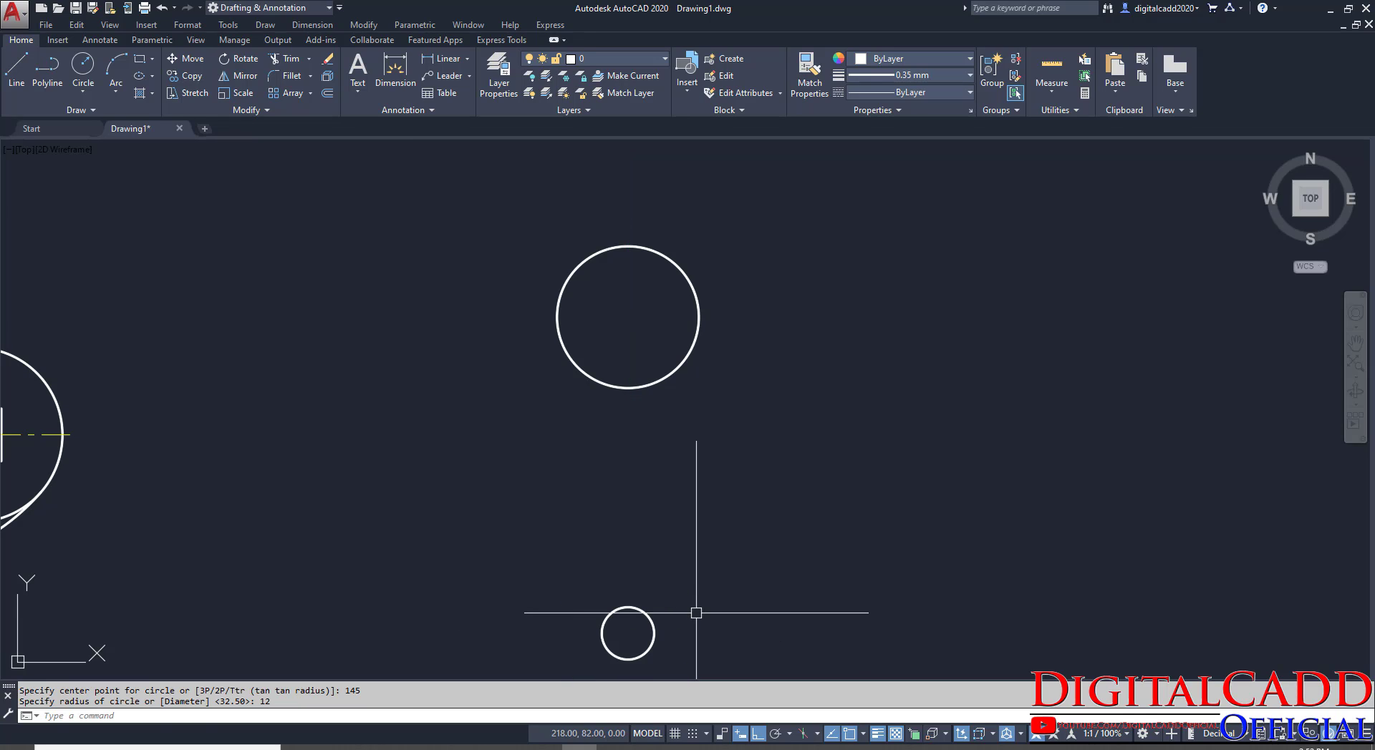
Draw a vertical handle line upward from each side quadrant of the small circle, ending below the large circle.
mouse_move(587, 534)
middle_down()
mouse_move(608, 516)
mouse_move(590, 521)
middle_up()
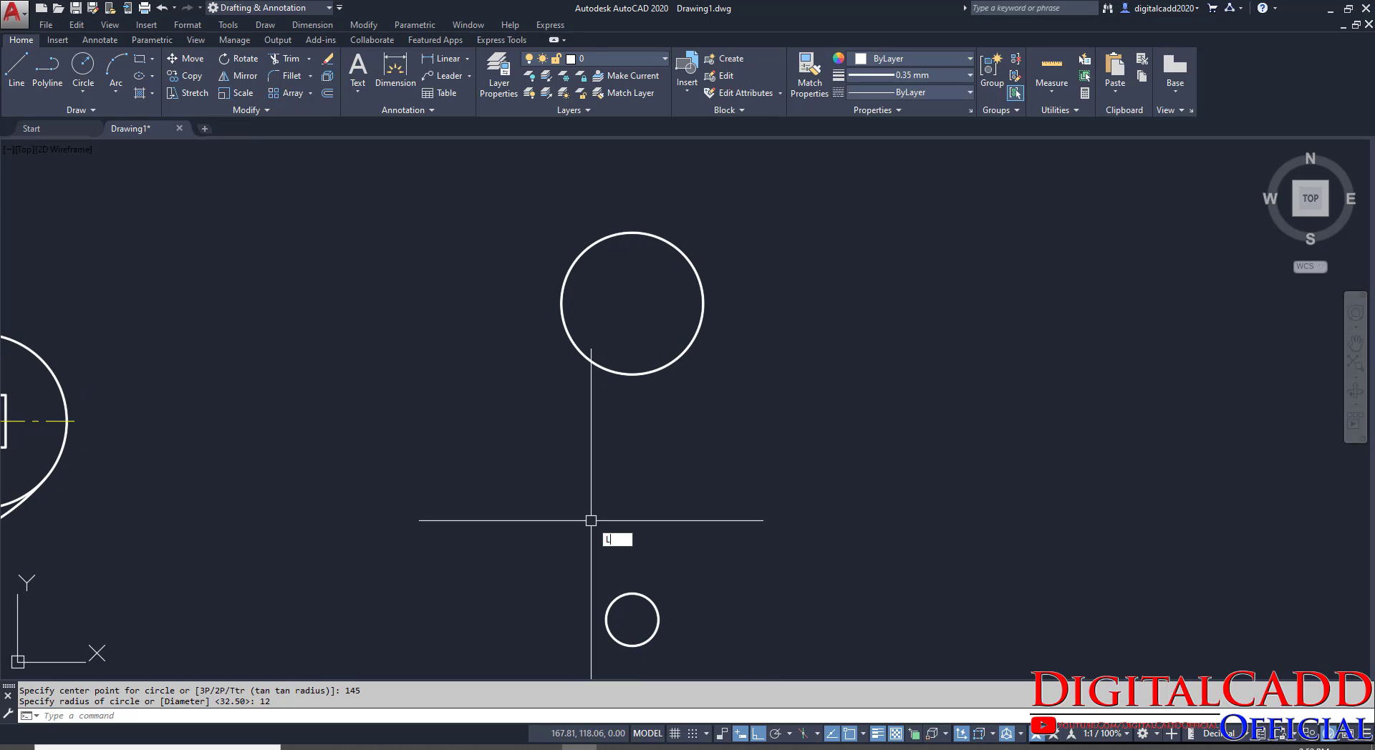
text(L)
key(Return)
click(658, 620)
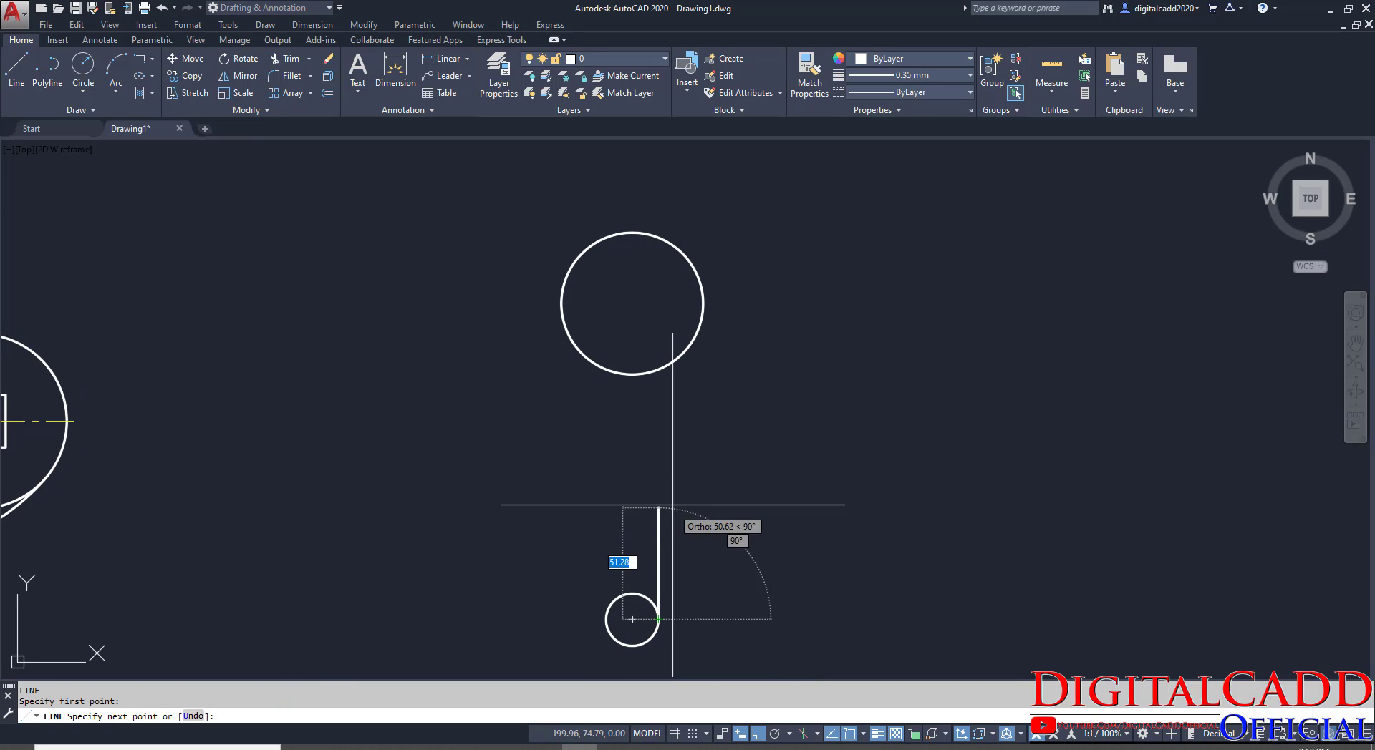
click(680, 436)
key(Return)
key(Return)
click(606, 620)
click(606, 403)
key(Return)
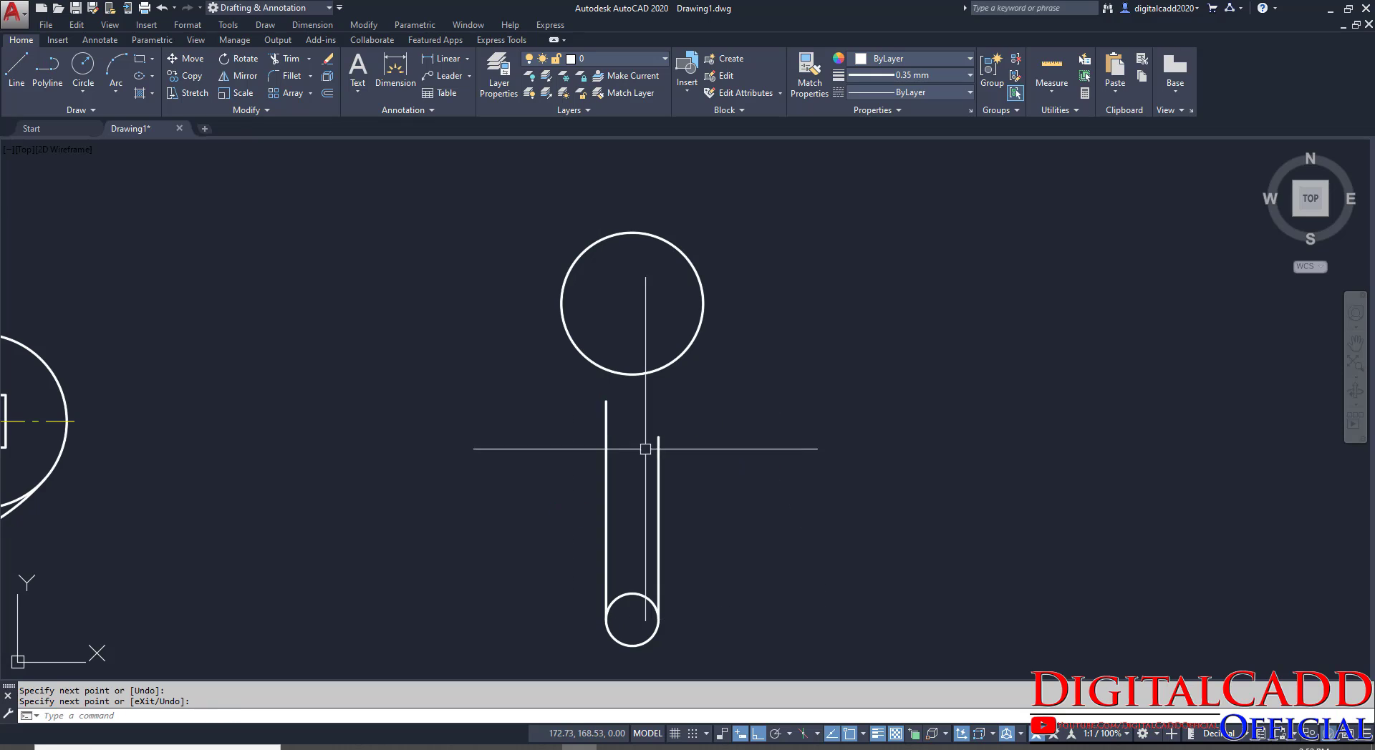
Fillet both handle lines to the large circle with a 65 mm radius, using the Multiple option.
click(280, 75)
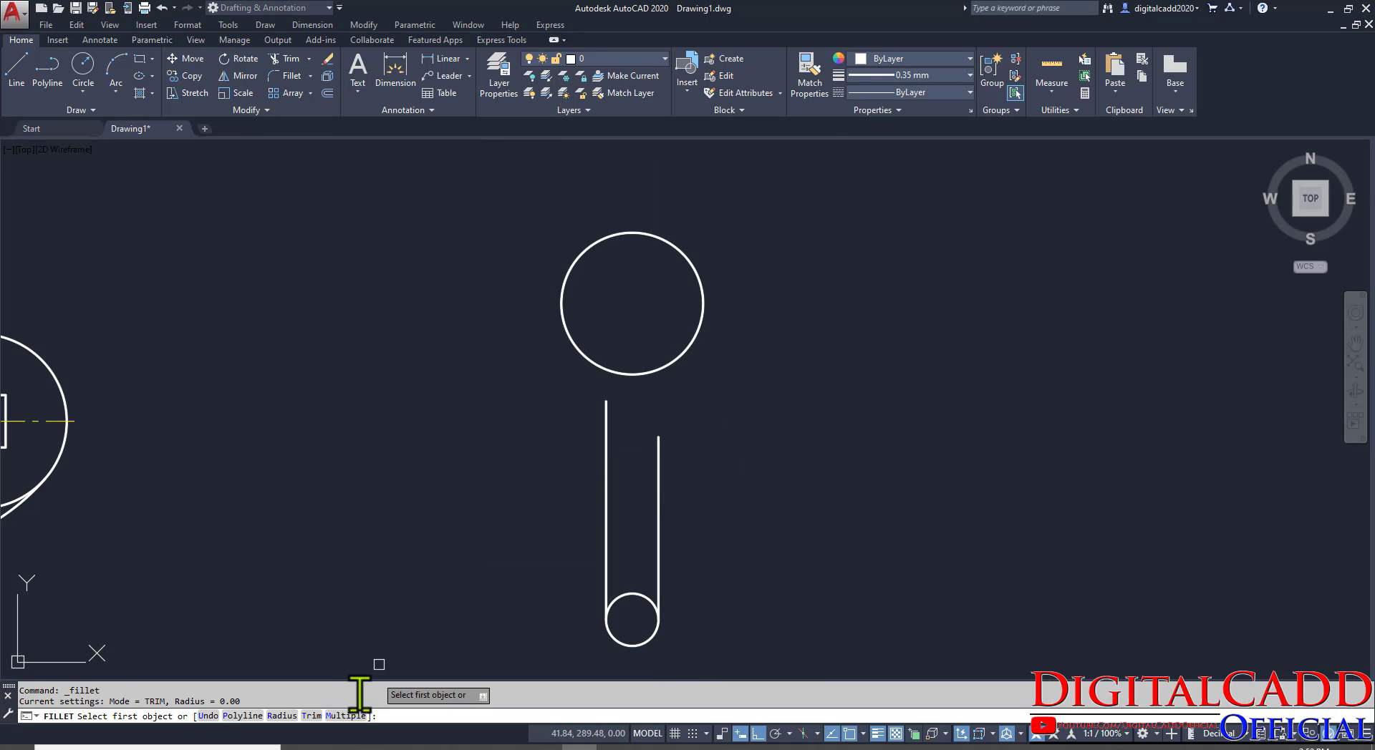
click(282, 716)
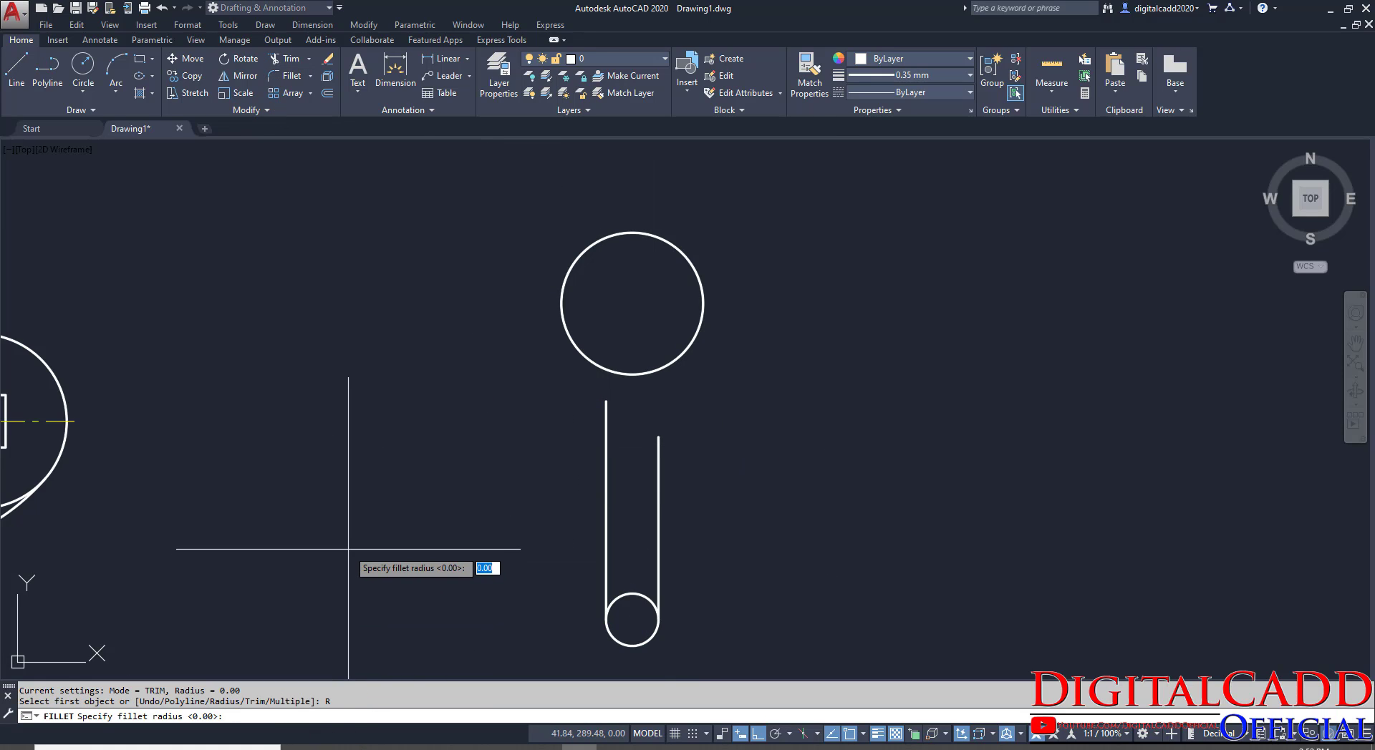
text(65)
key(Return)
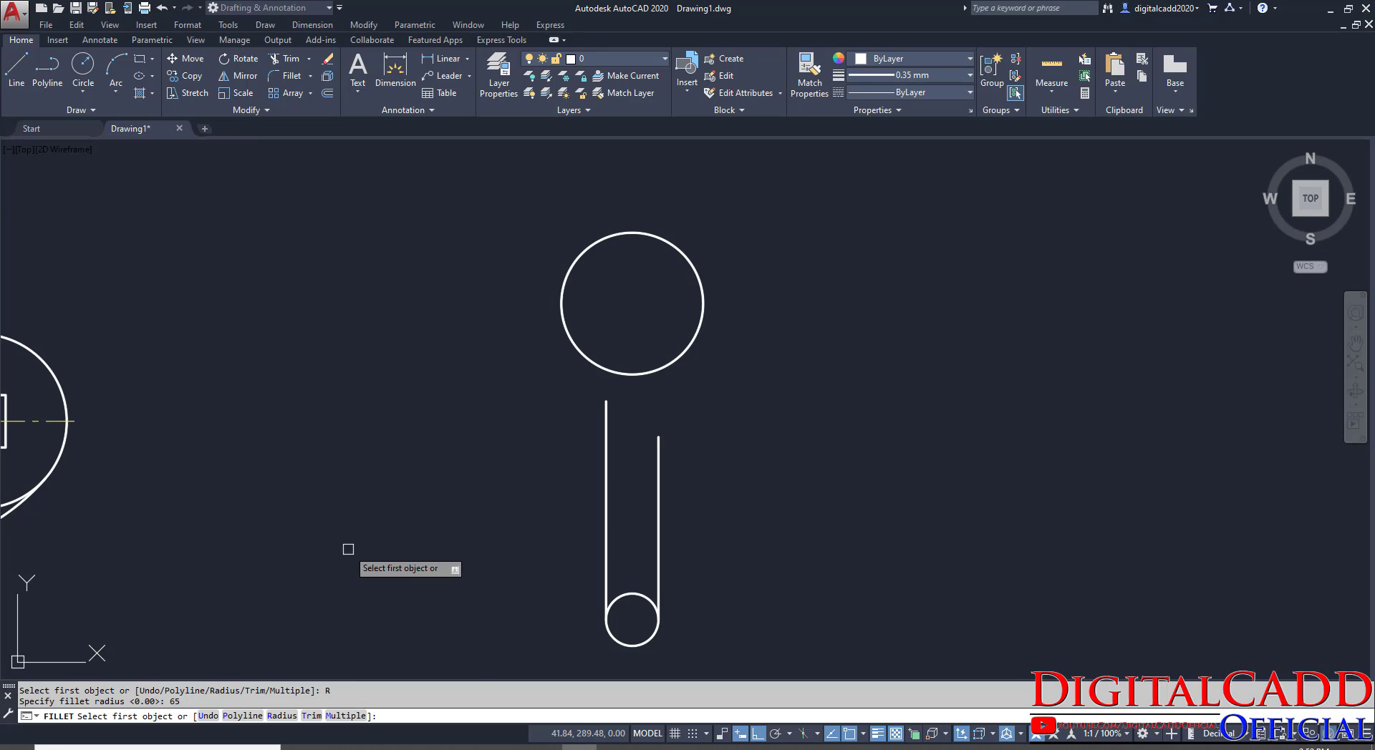
click(345, 716)
click(658, 453)
click(700, 322)
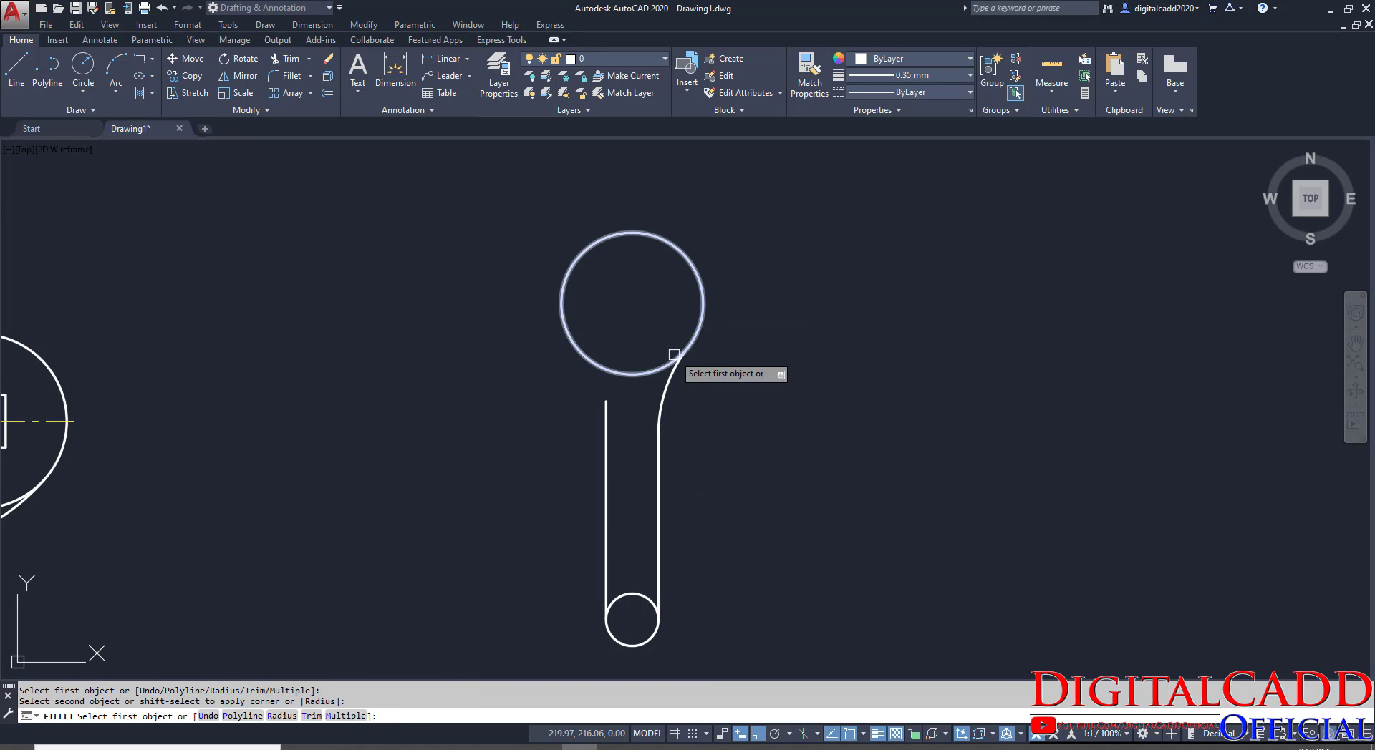
click(606, 435)
click(555, 301)
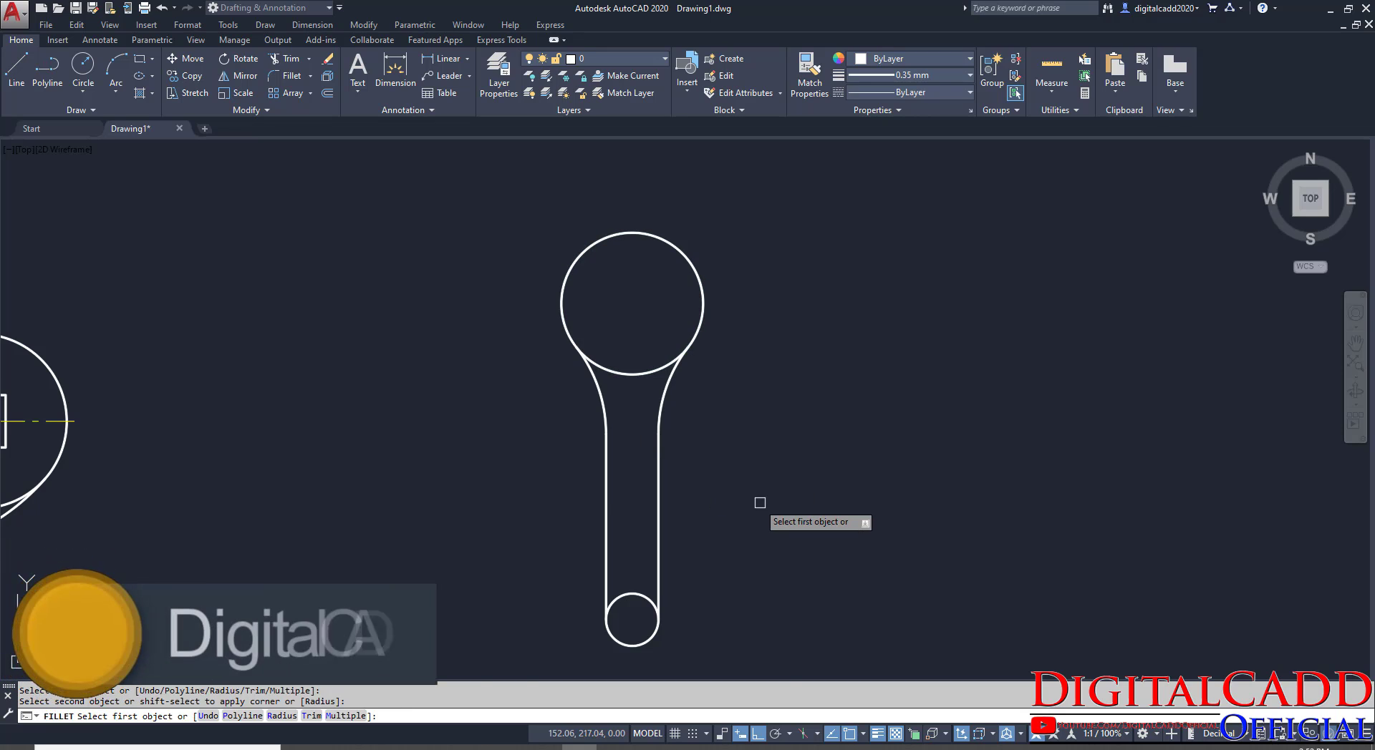
key(Escape)
Check the exercise 28 wrench head in the assignment PDF and return to the large circle in the drawing.
mouse_move(685, 559)
middle_down()
mouse_move(716, 554)
mouse_move(693, 573)
middle_up()
click(403, 747)
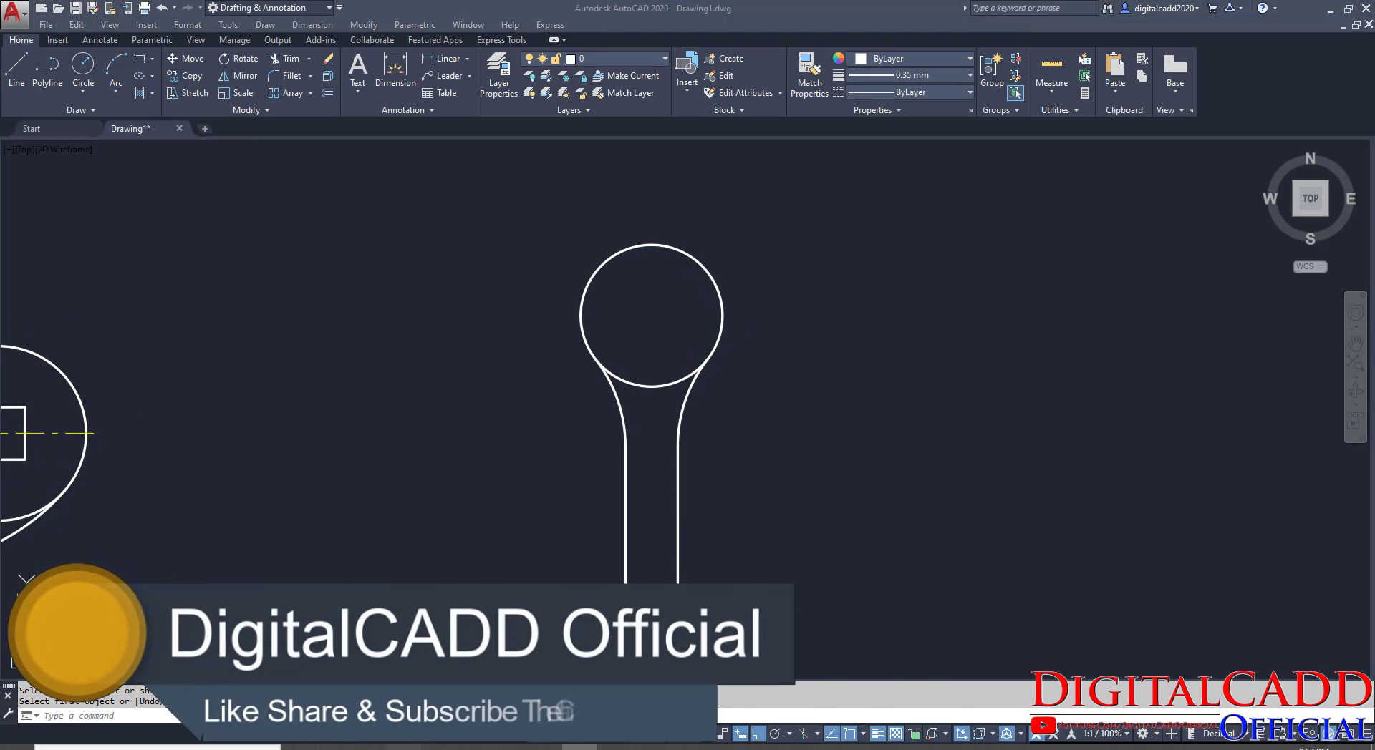
scroll(990, 159, up, 3)
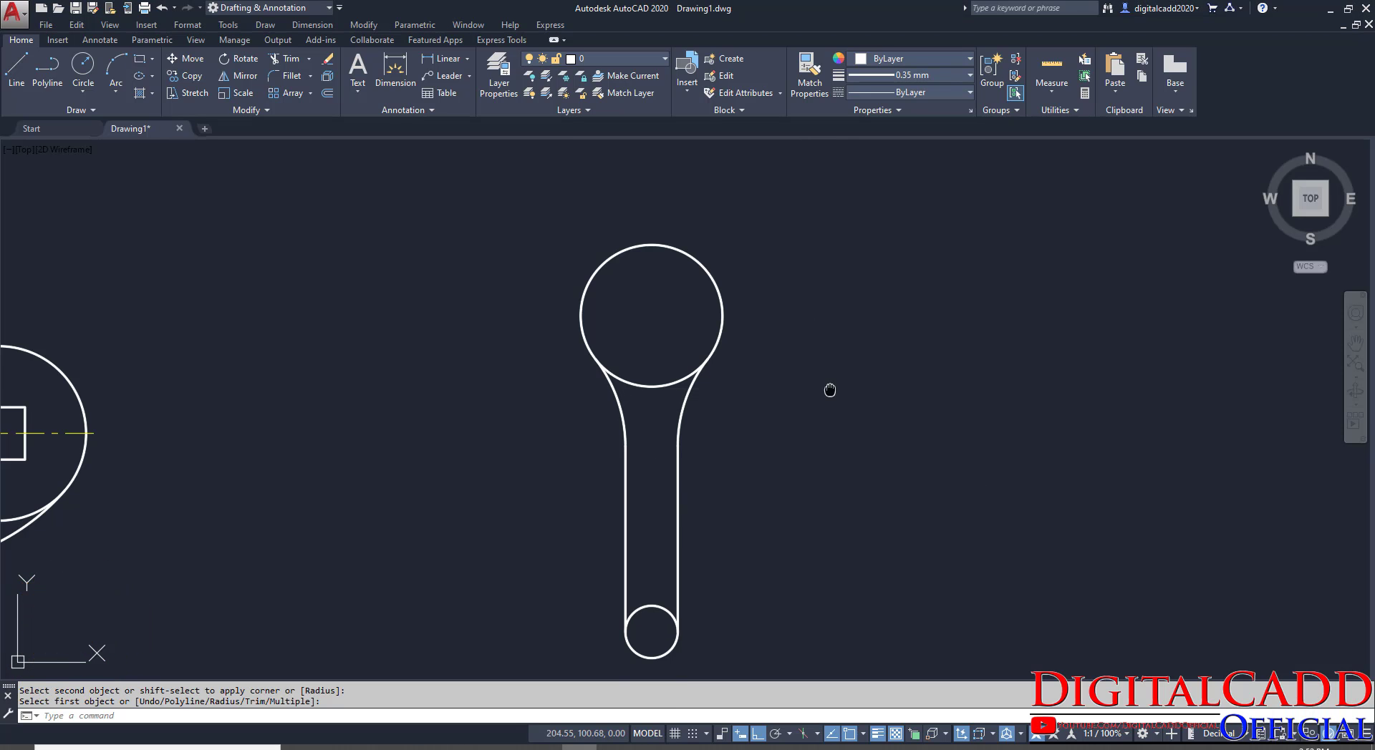
middle_drag(828, 389, 740, 557)
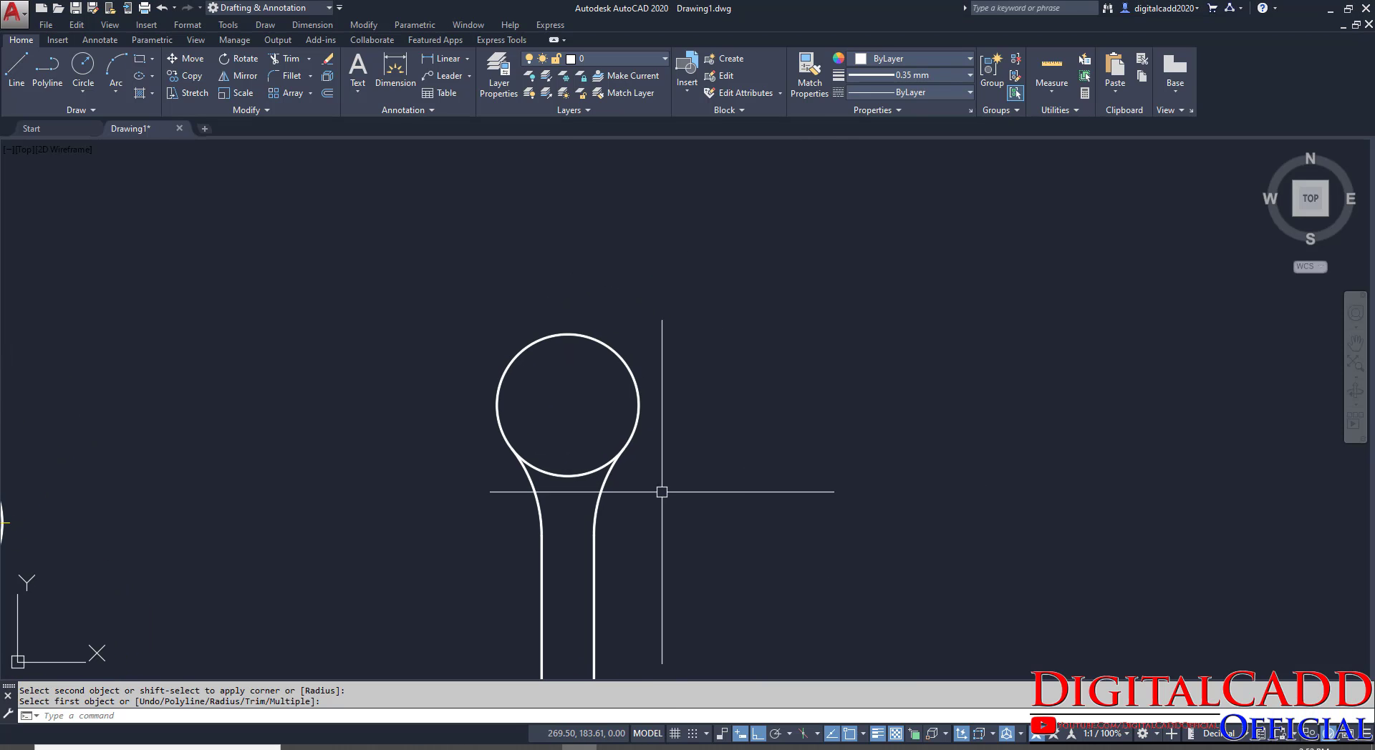
middle_drag(659, 490, 659, 405)
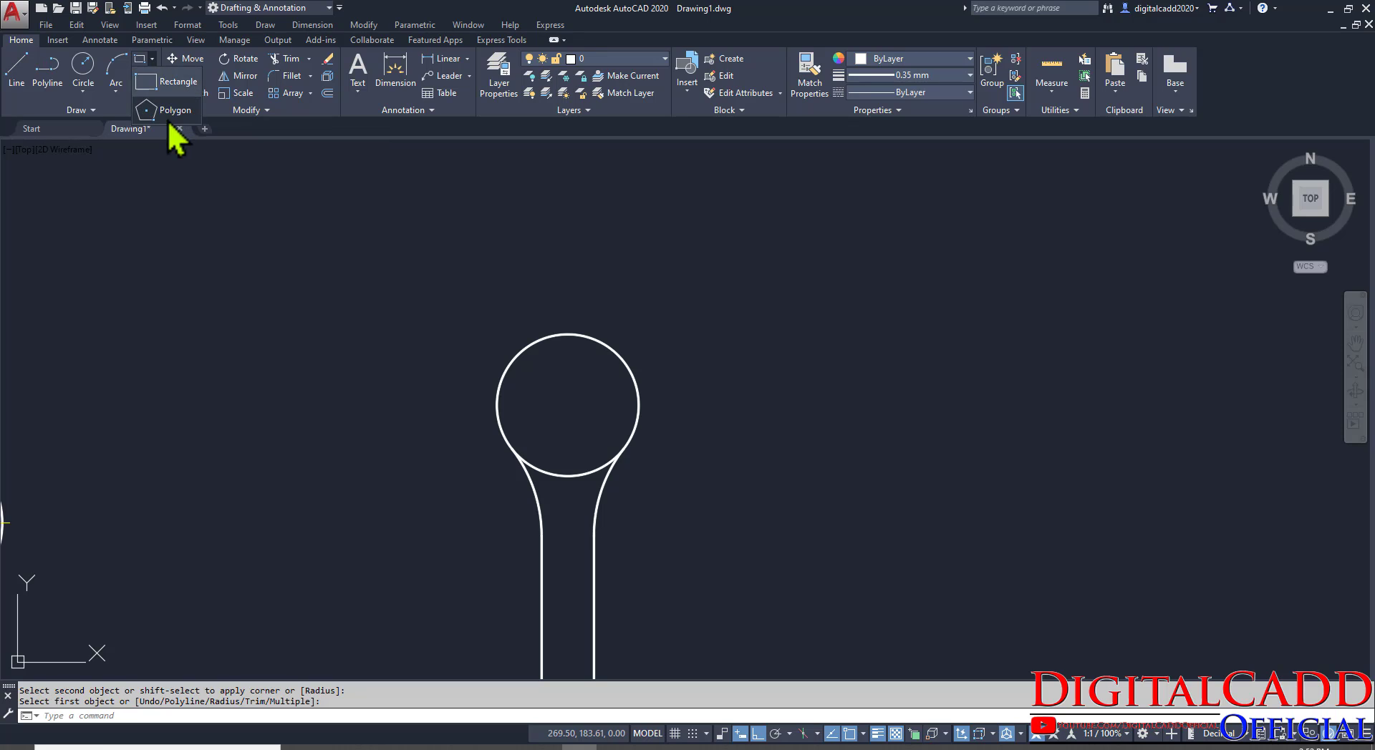
click(170, 118)
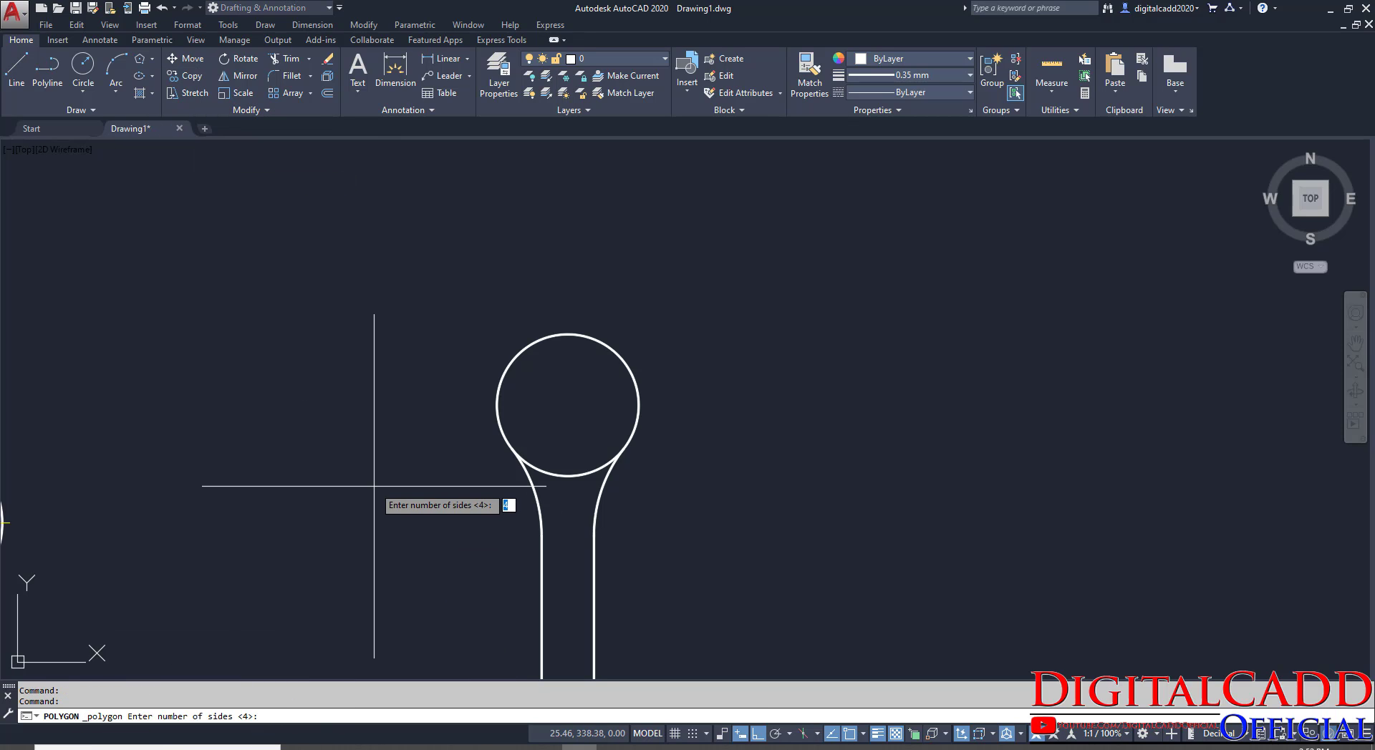
key(Return)
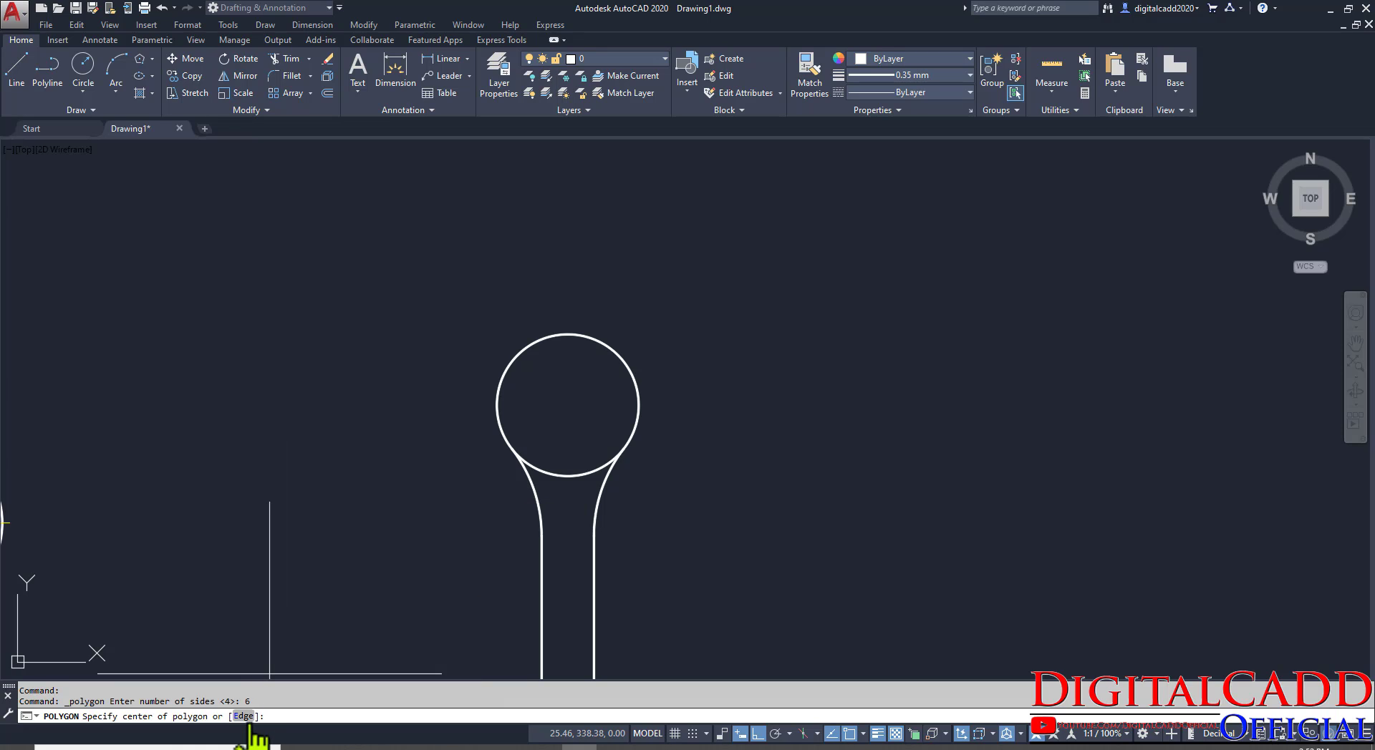
click(242, 717)
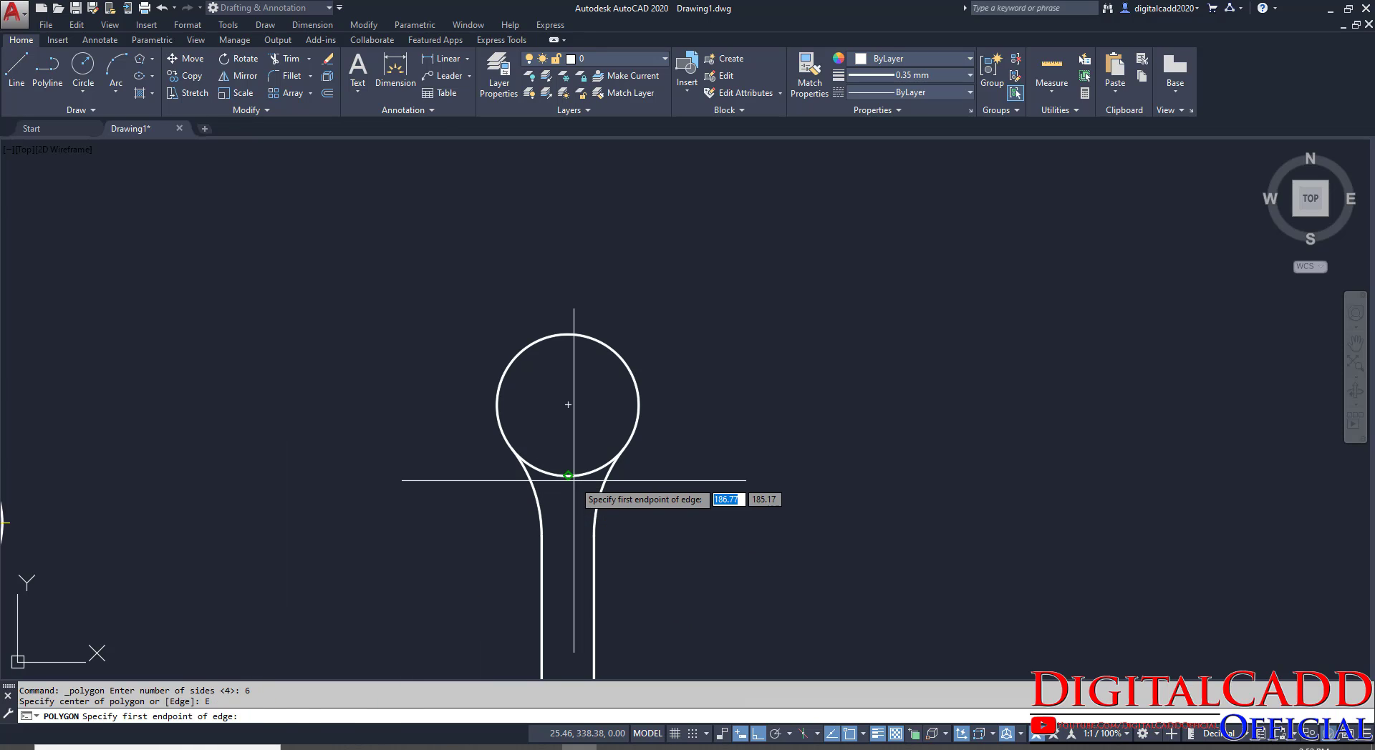
click(567, 404)
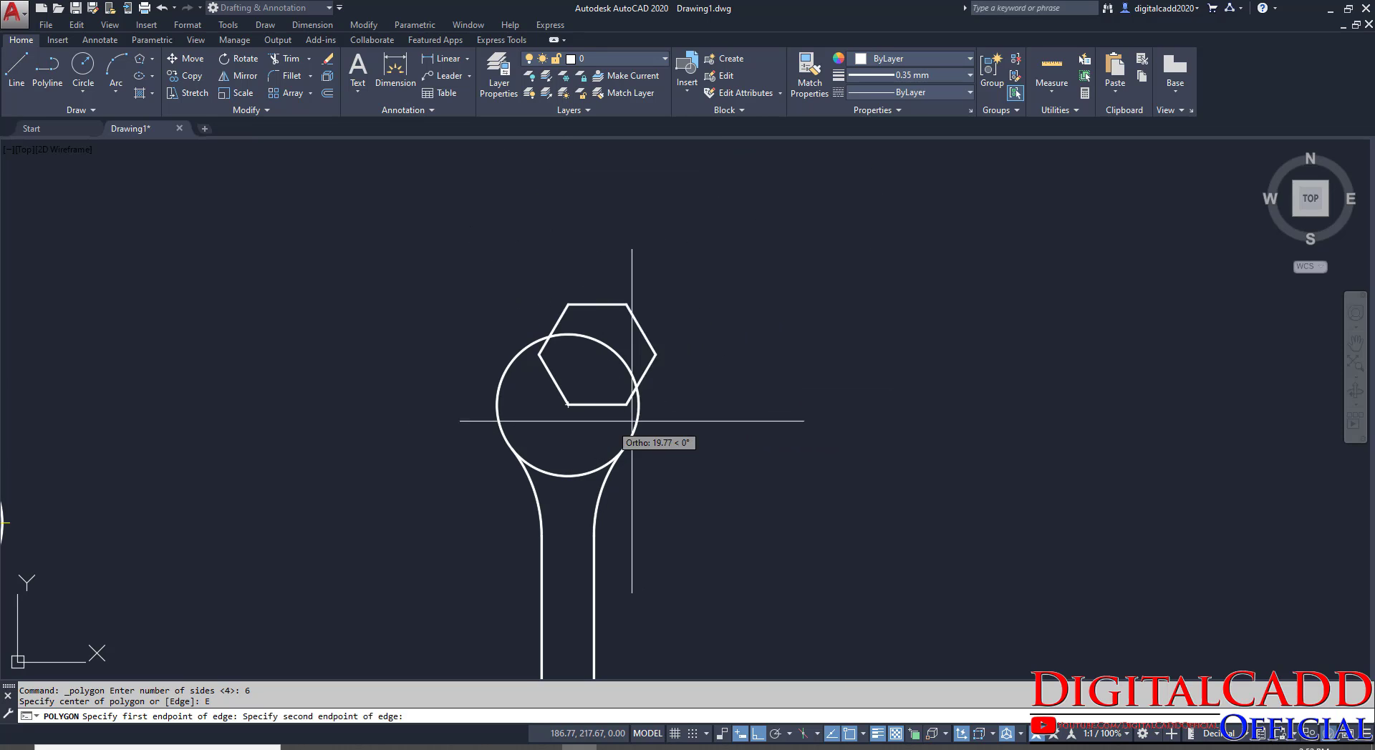
scroll(605, 417, up, 4)
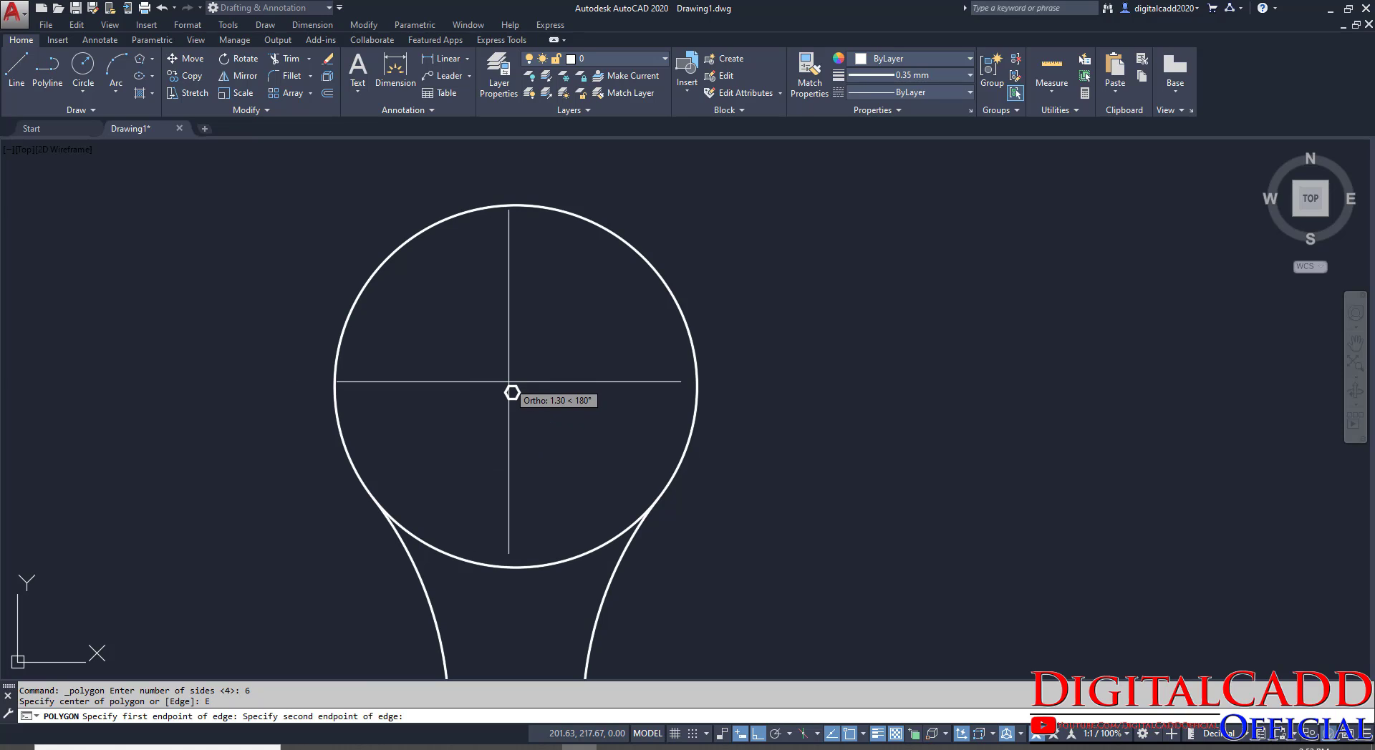
key(Escape)
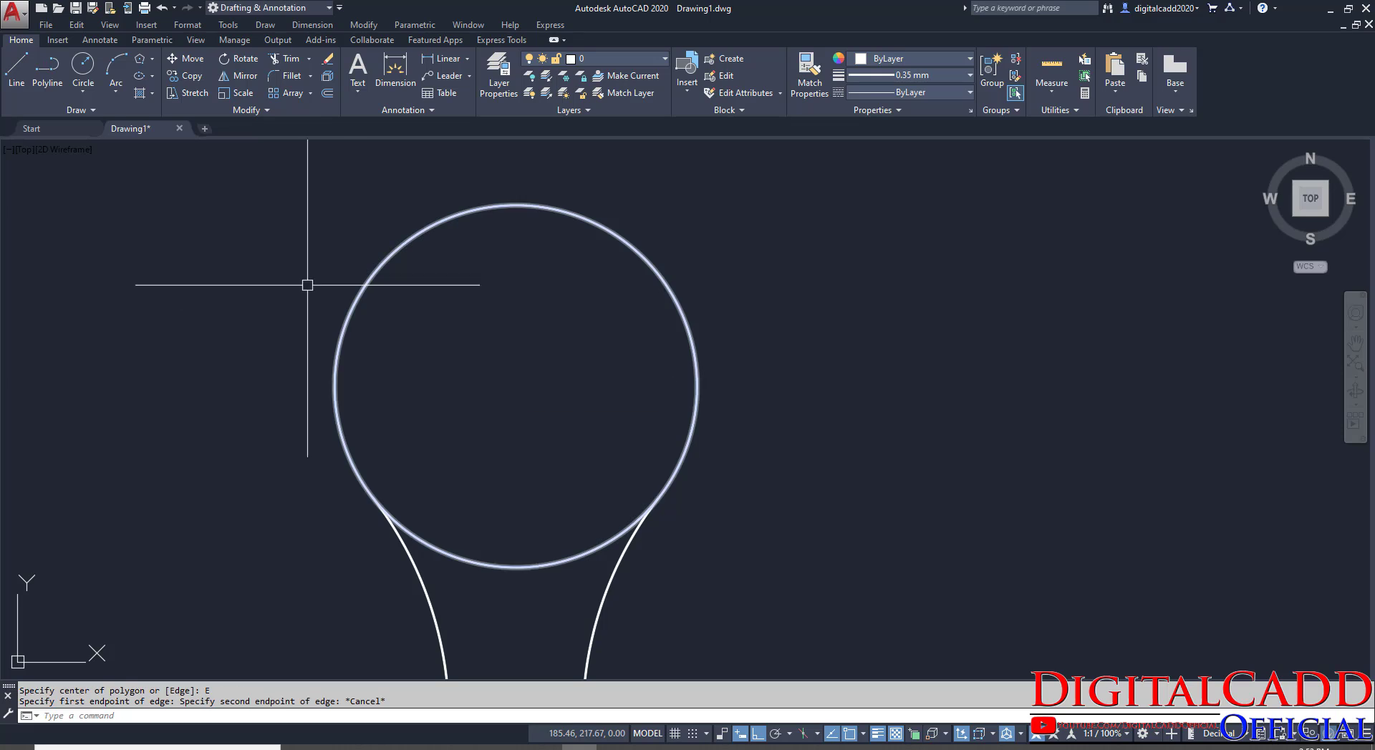
Check the hexagon size in the PDF and draw a six-sided polygon at the large circle's centre, inscribed in a 20 mm radius circle.
click(140, 60)
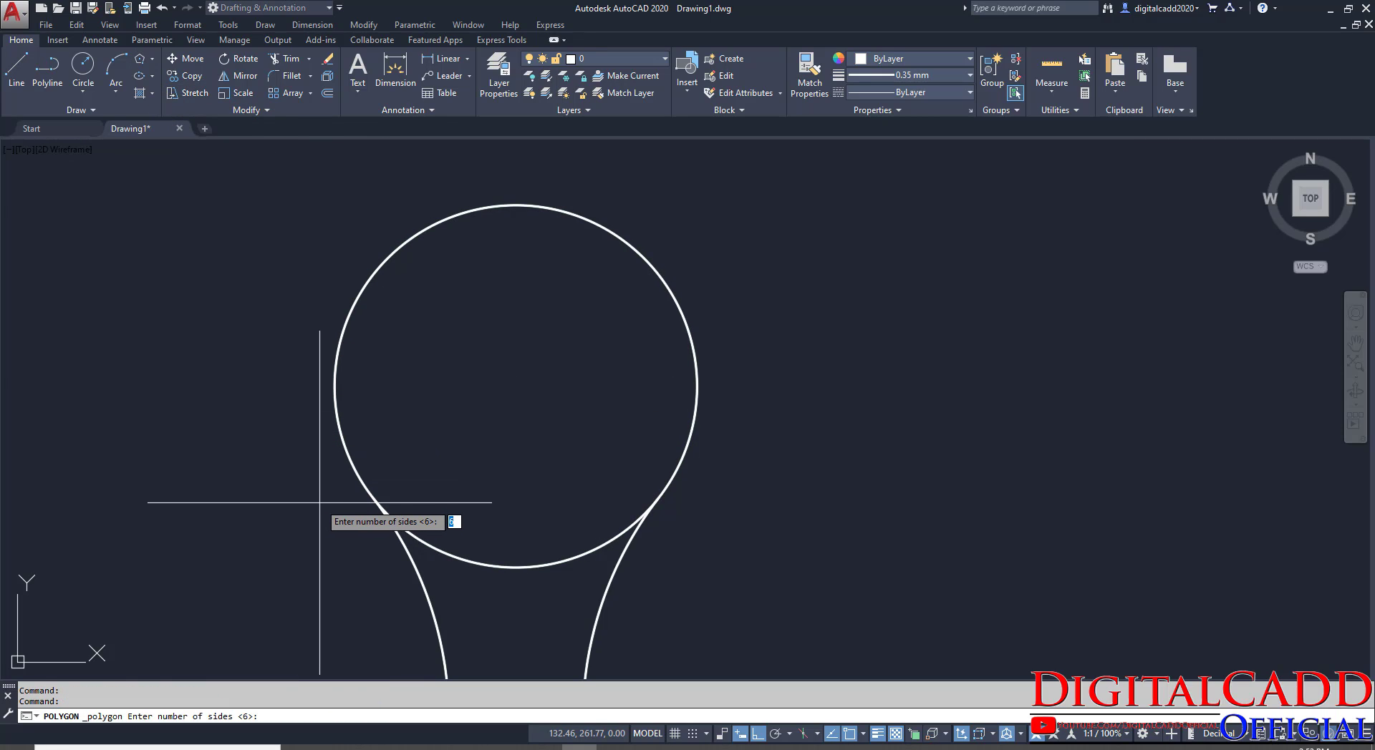
key(Return)
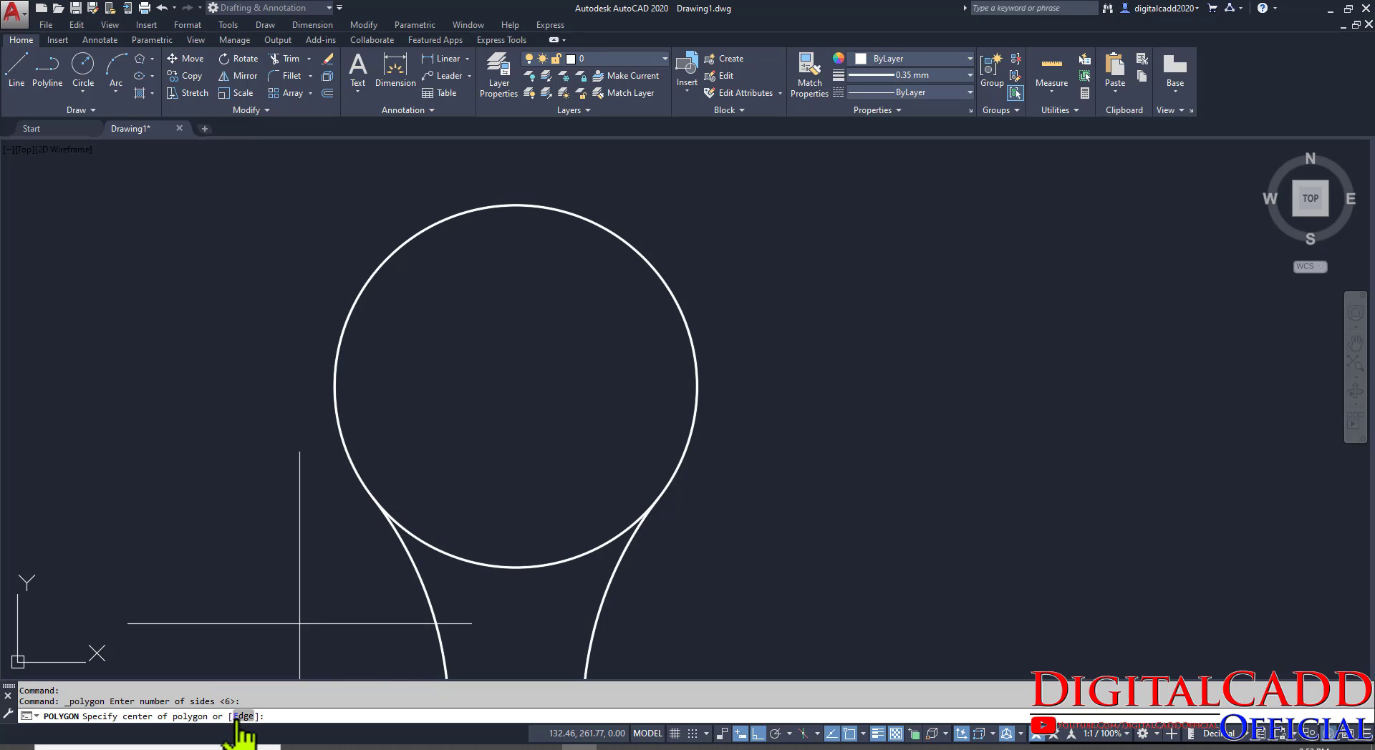
click(515, 385)
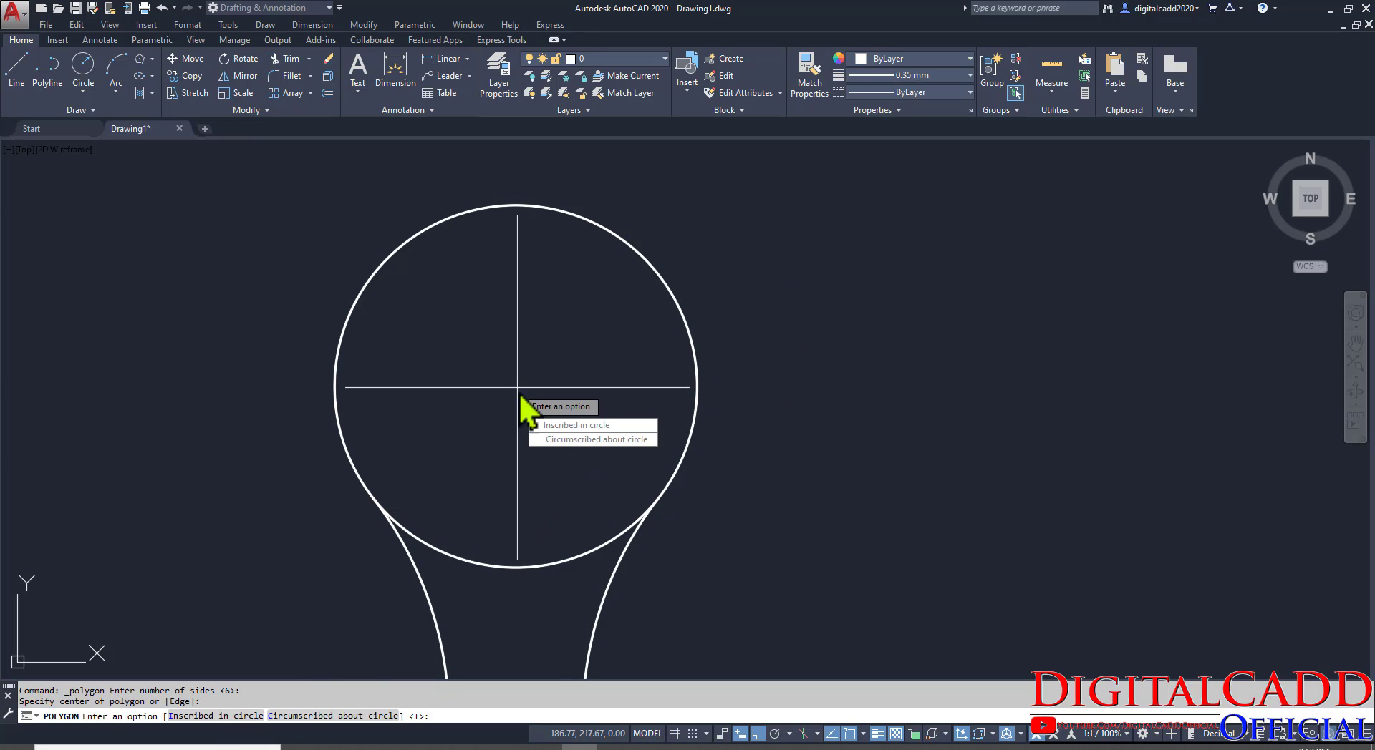
click(591, 427)
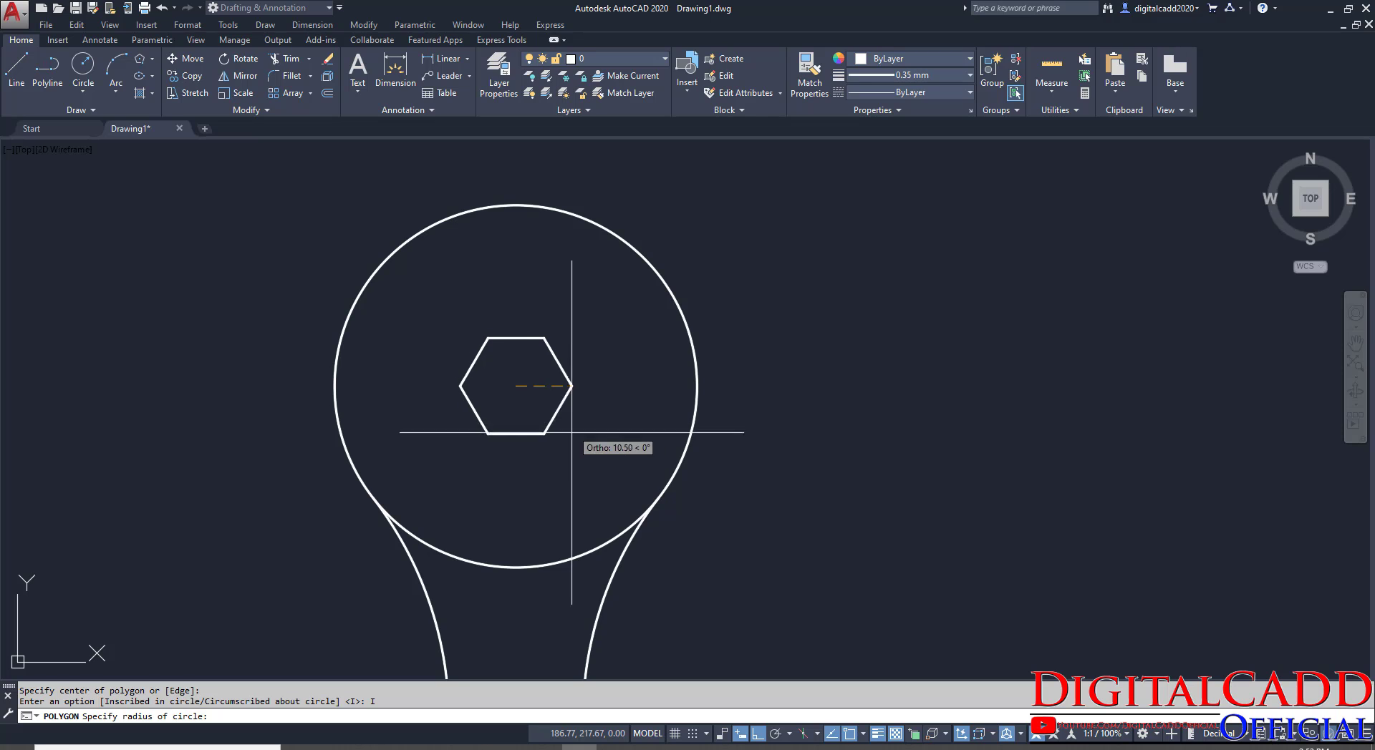
click(407, 747)
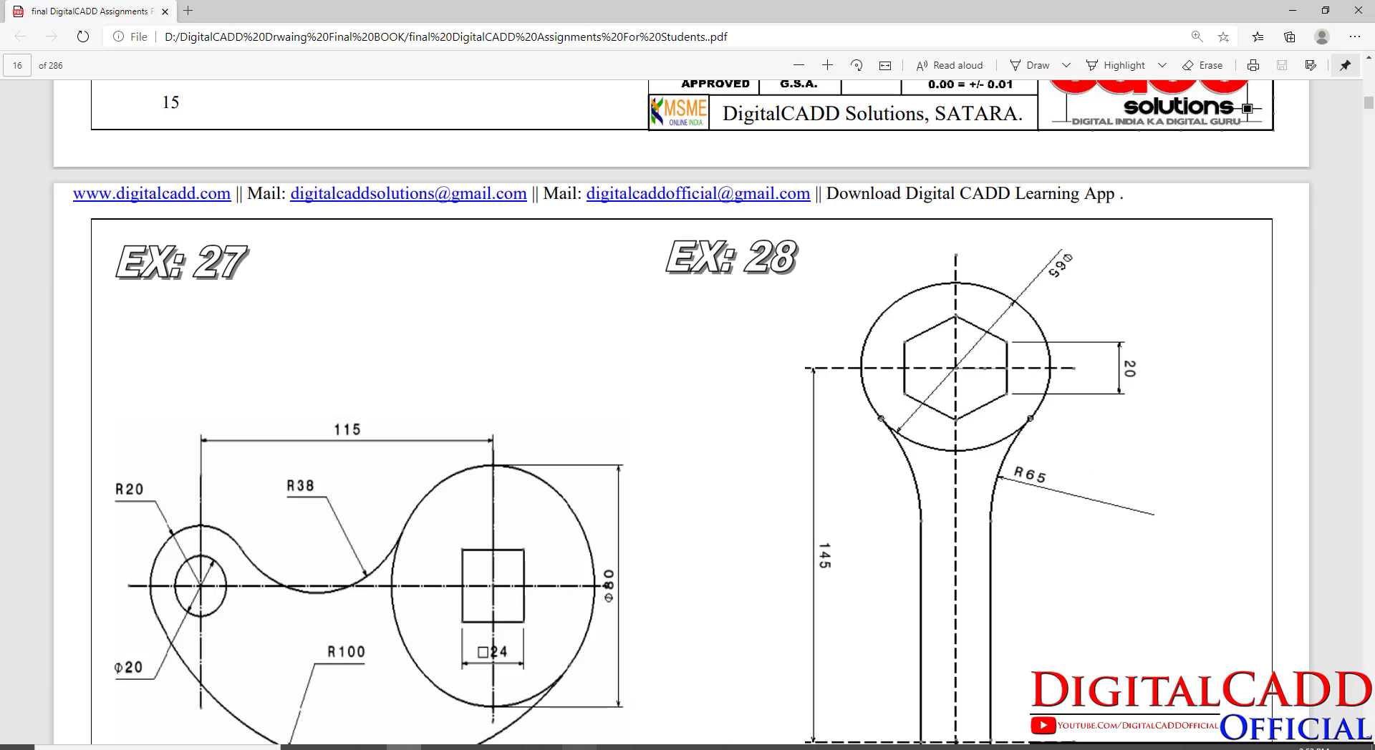
key(alt+Tab)
text(20)
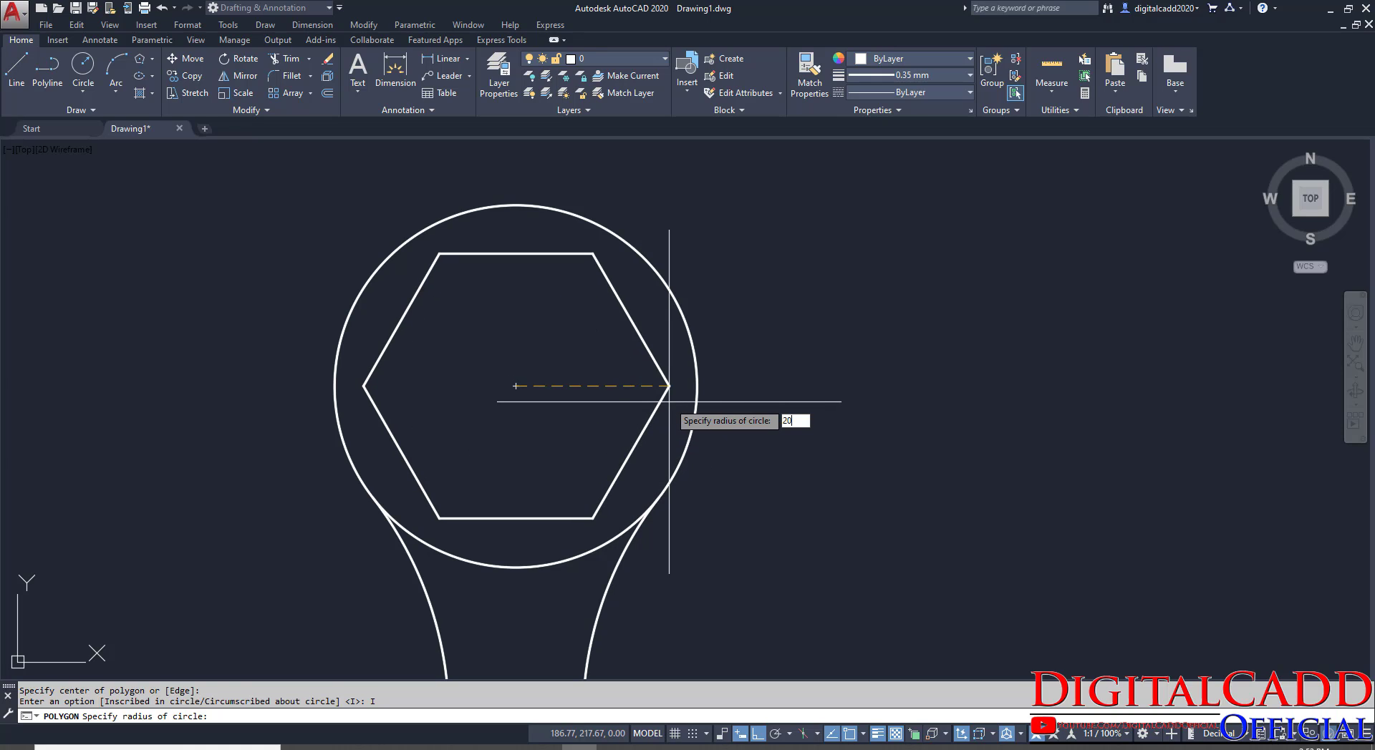
key(Return)
Measure the hexagon's bottom edge with DIST and erase the hexagon.
text(DIST)
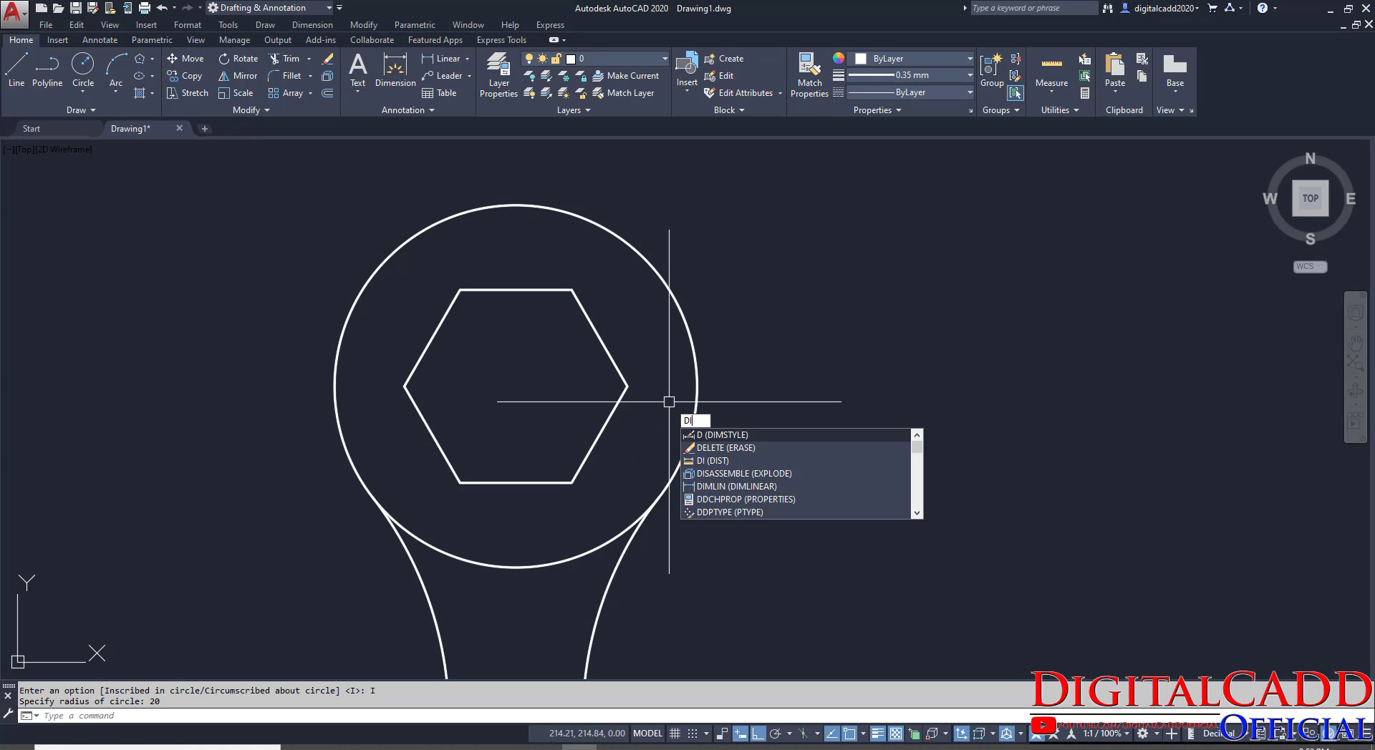
key(Return)
click(466, 483)
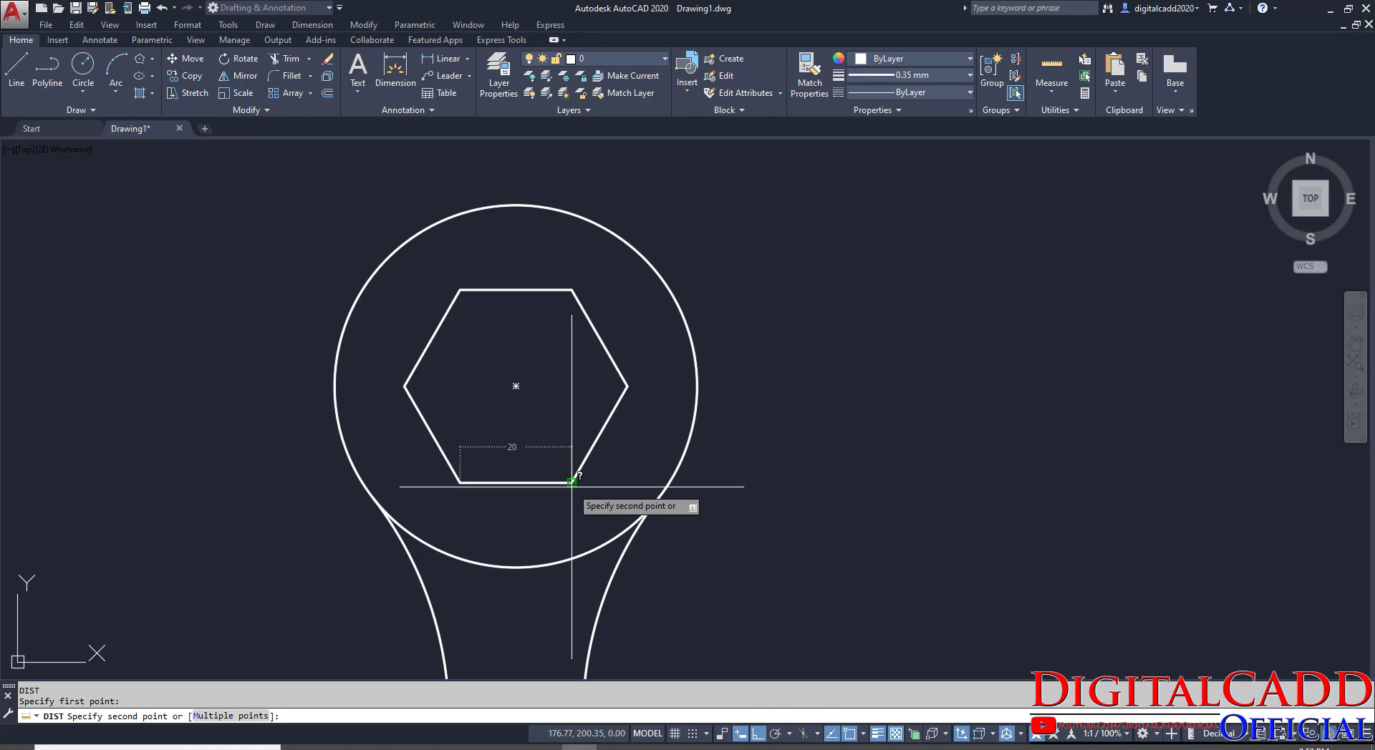
key(Escape)
click(584, 458)
key(Delete)
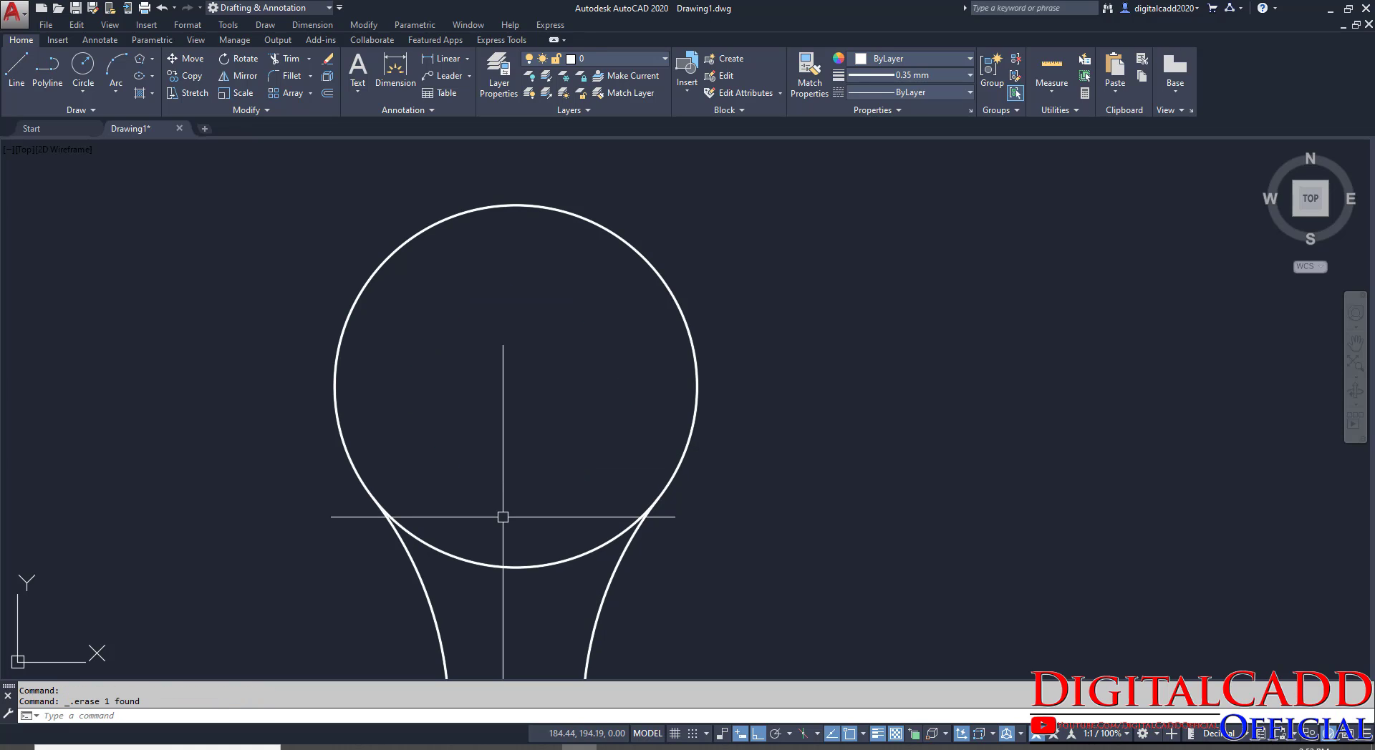
middle_drag(490, 442, 521, 433)
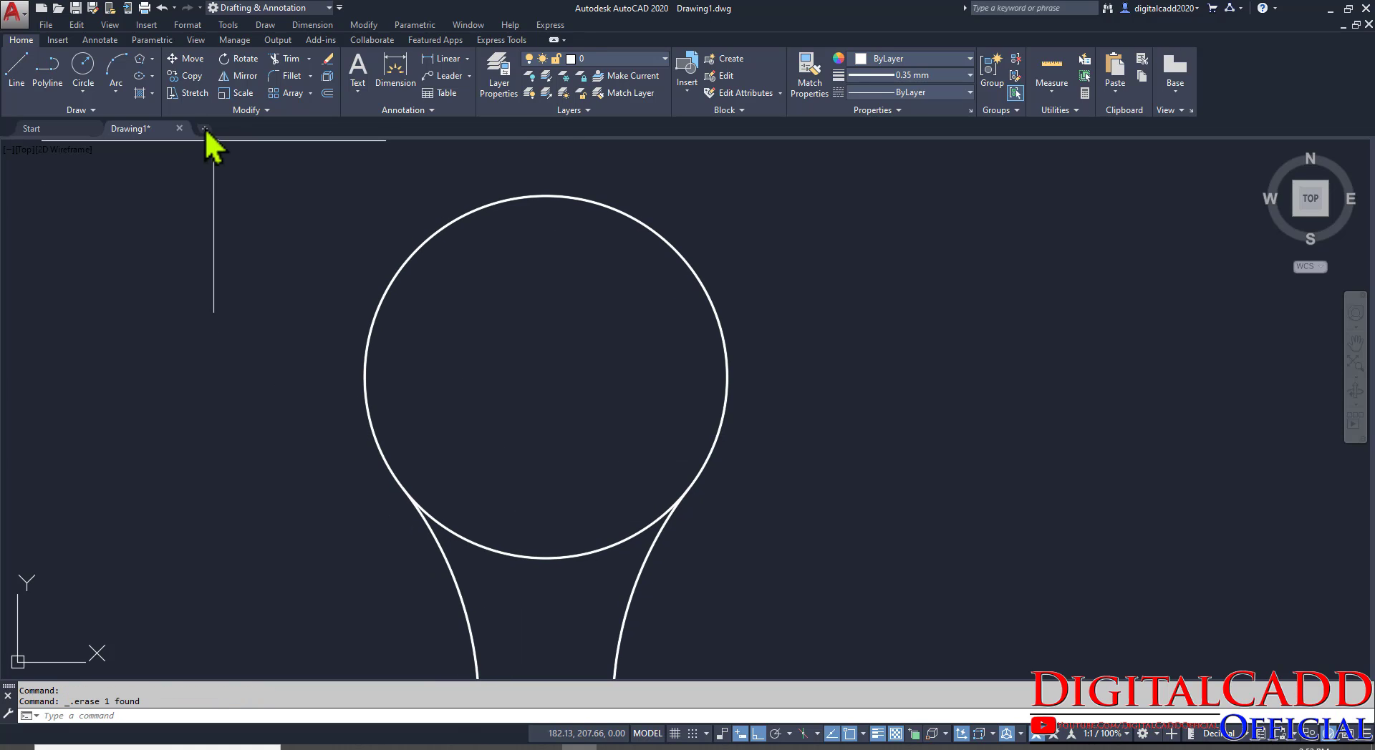
Draw a six-sided polygon at the large circle's centre, inscribed in a 20 mm radius circle.
click(139, 60)
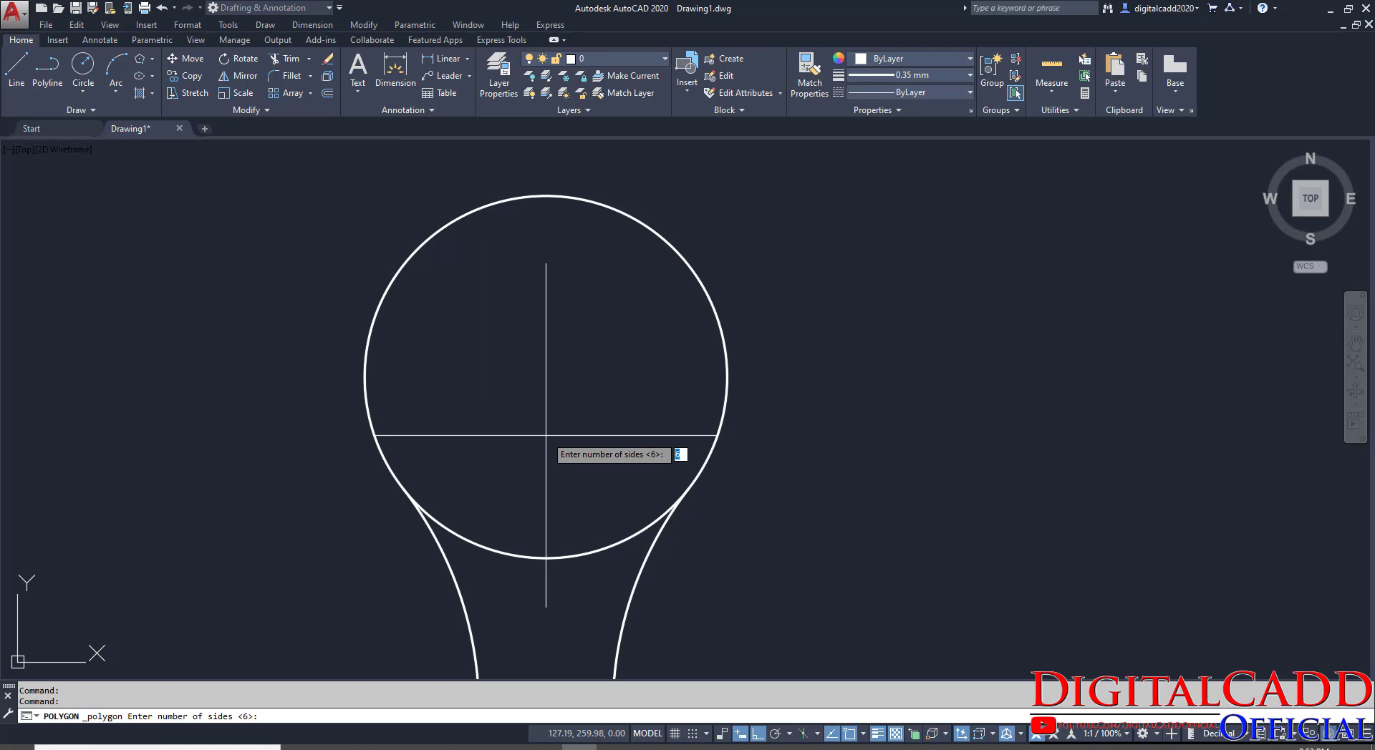
key(Return)
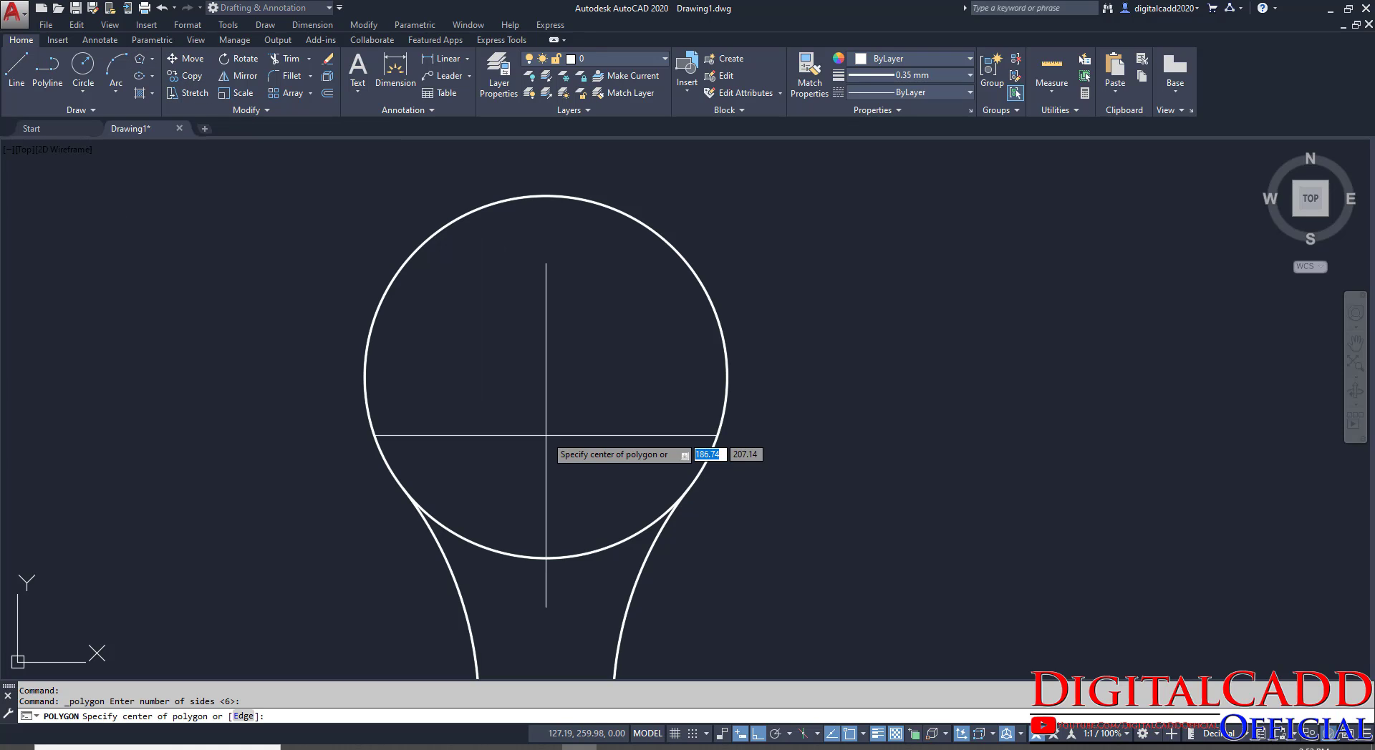
click(546, 375)
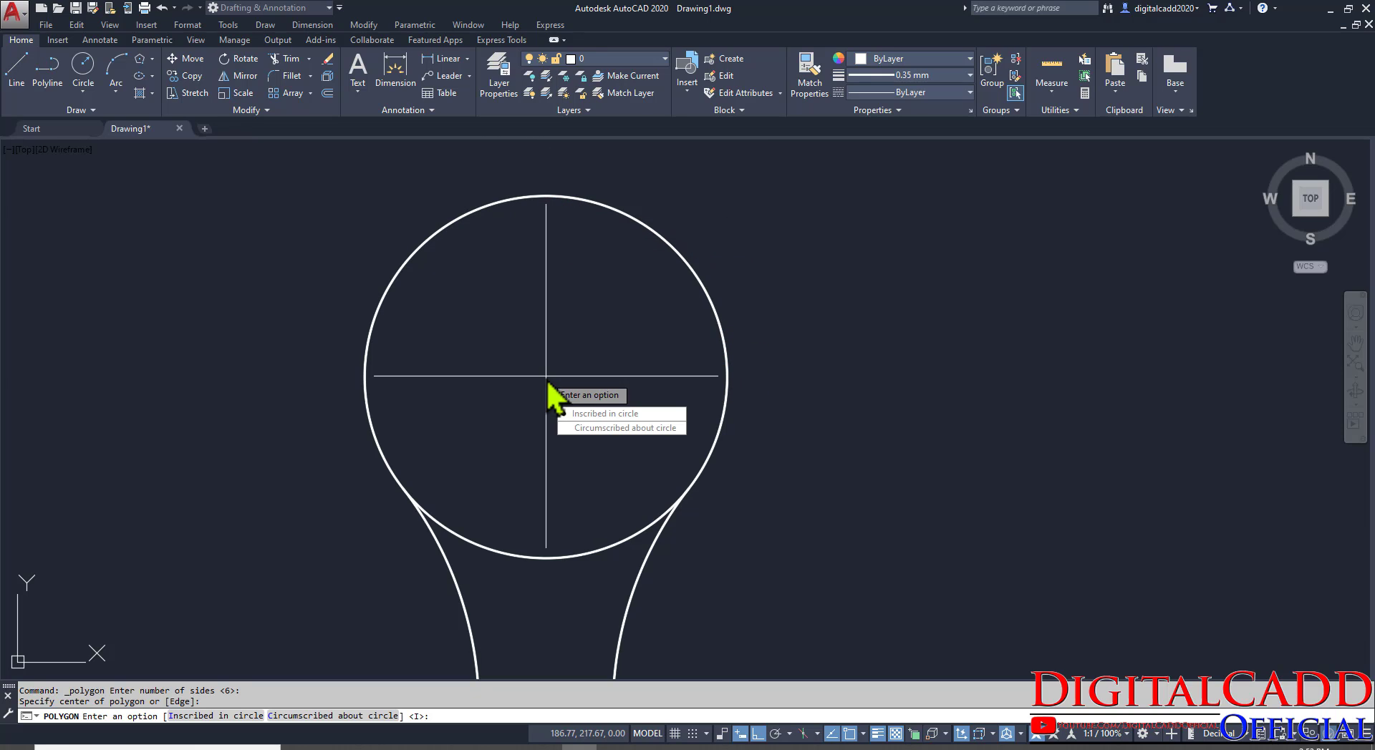
click(608, 415)
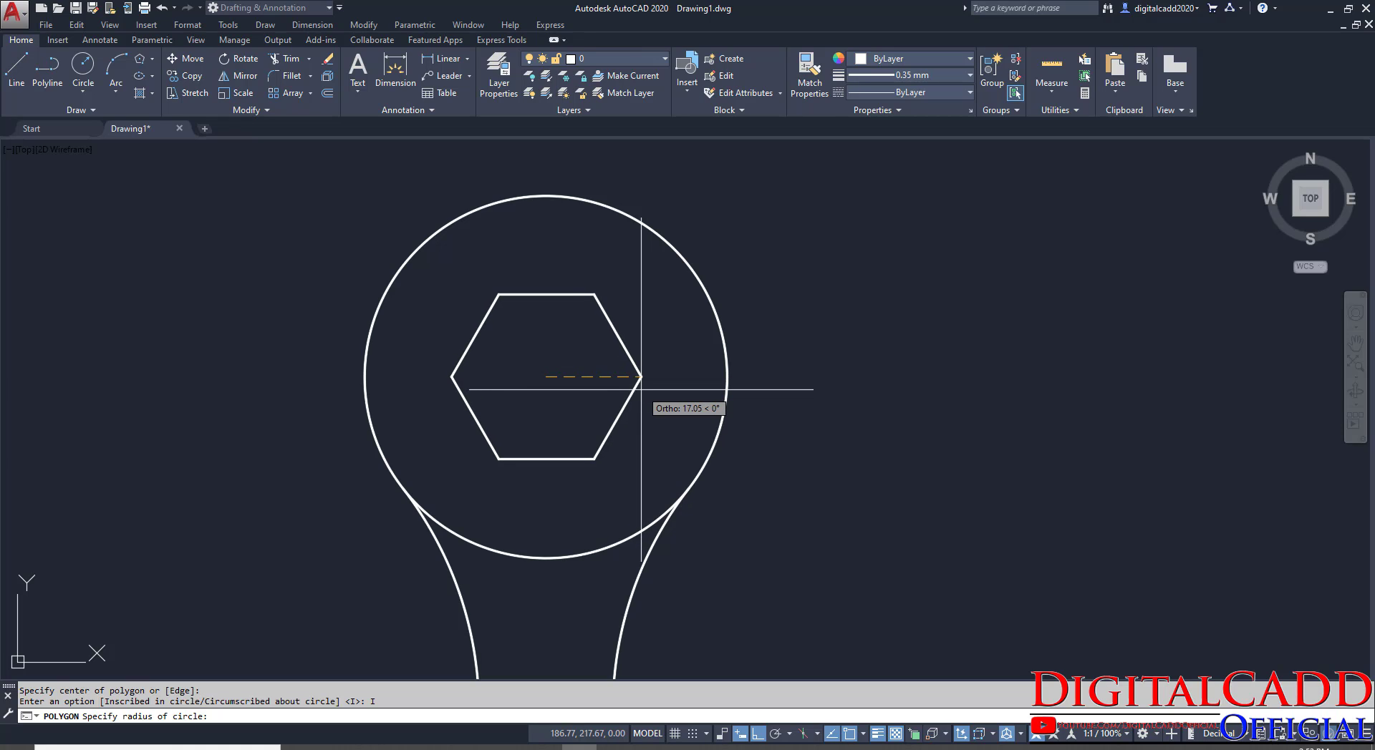
key(Return)
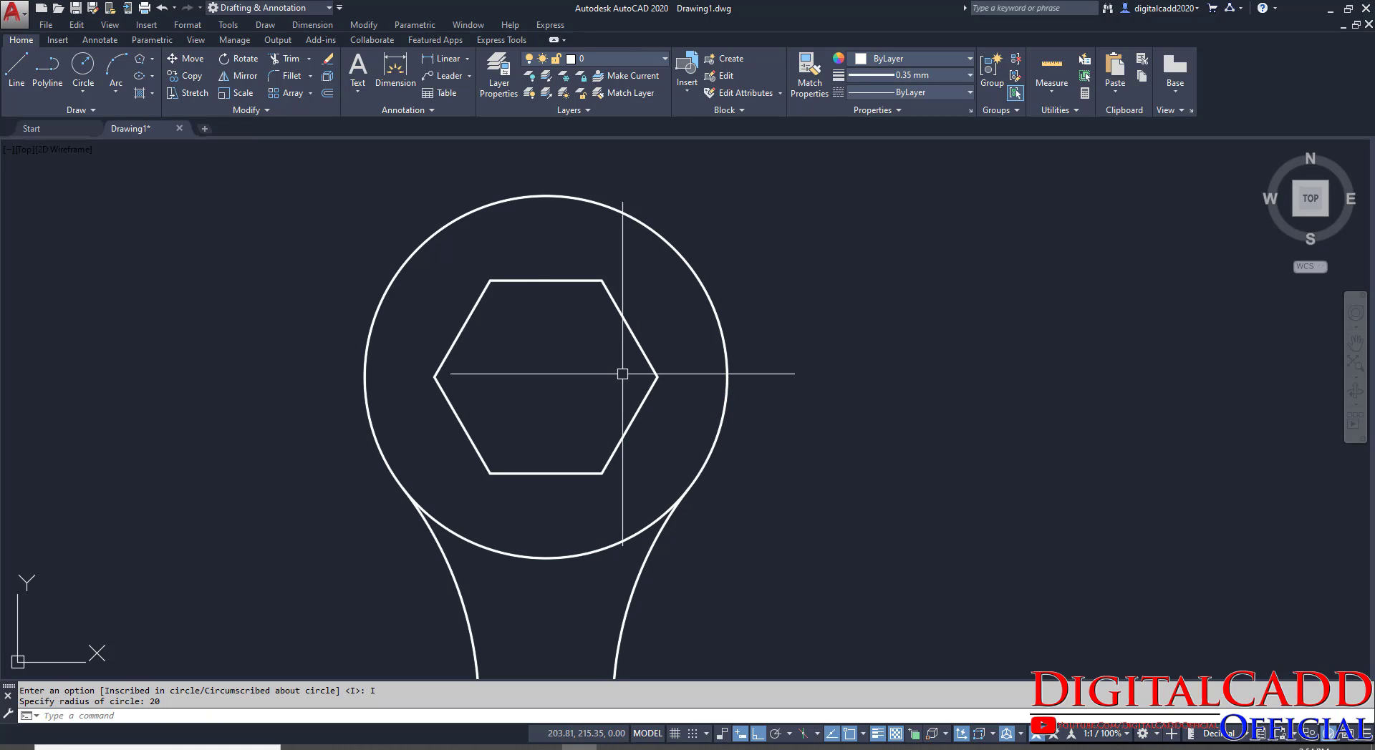
Rotate the hexagon about the large circle's centre so that two of its corners point straight up and down.
scroll(623, 376, down, 2)
key(alt+Tab)
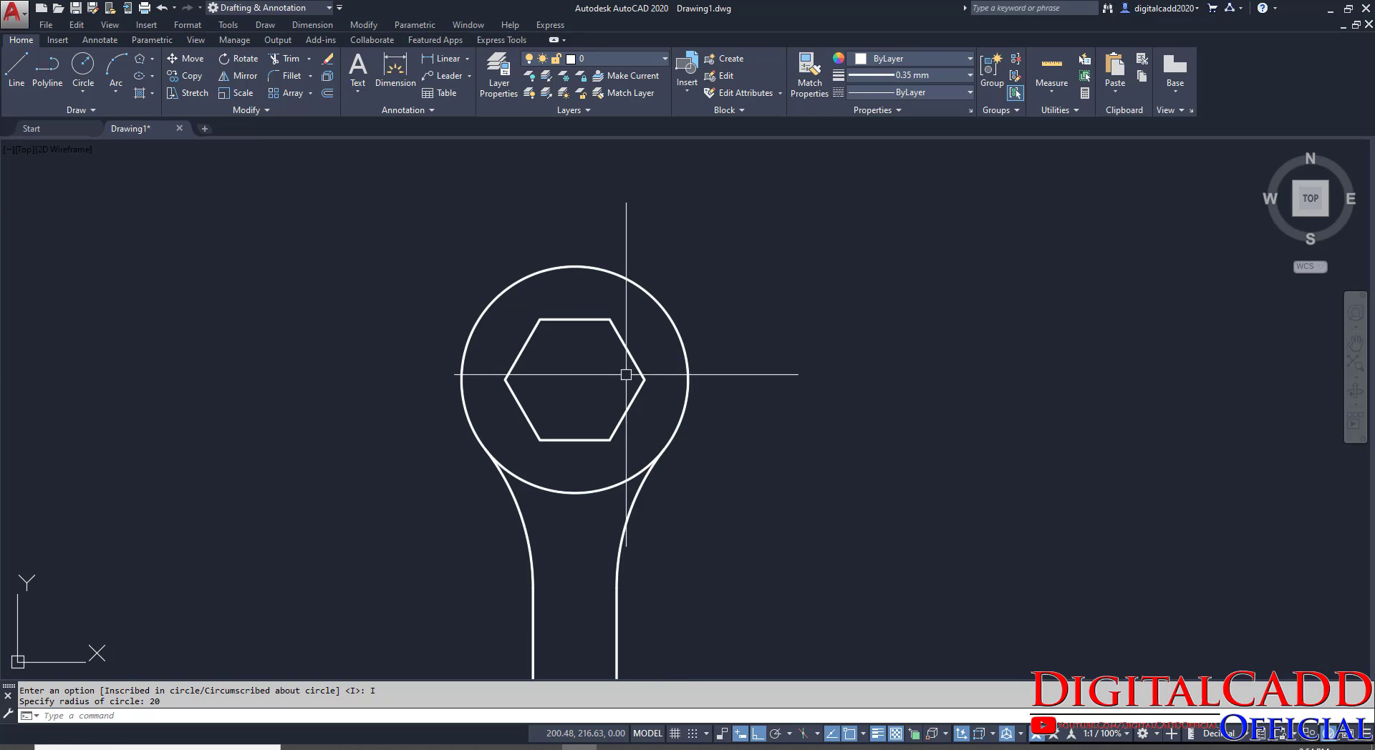
click(637, 360)
middle_drag(600, 348, 584, 404)
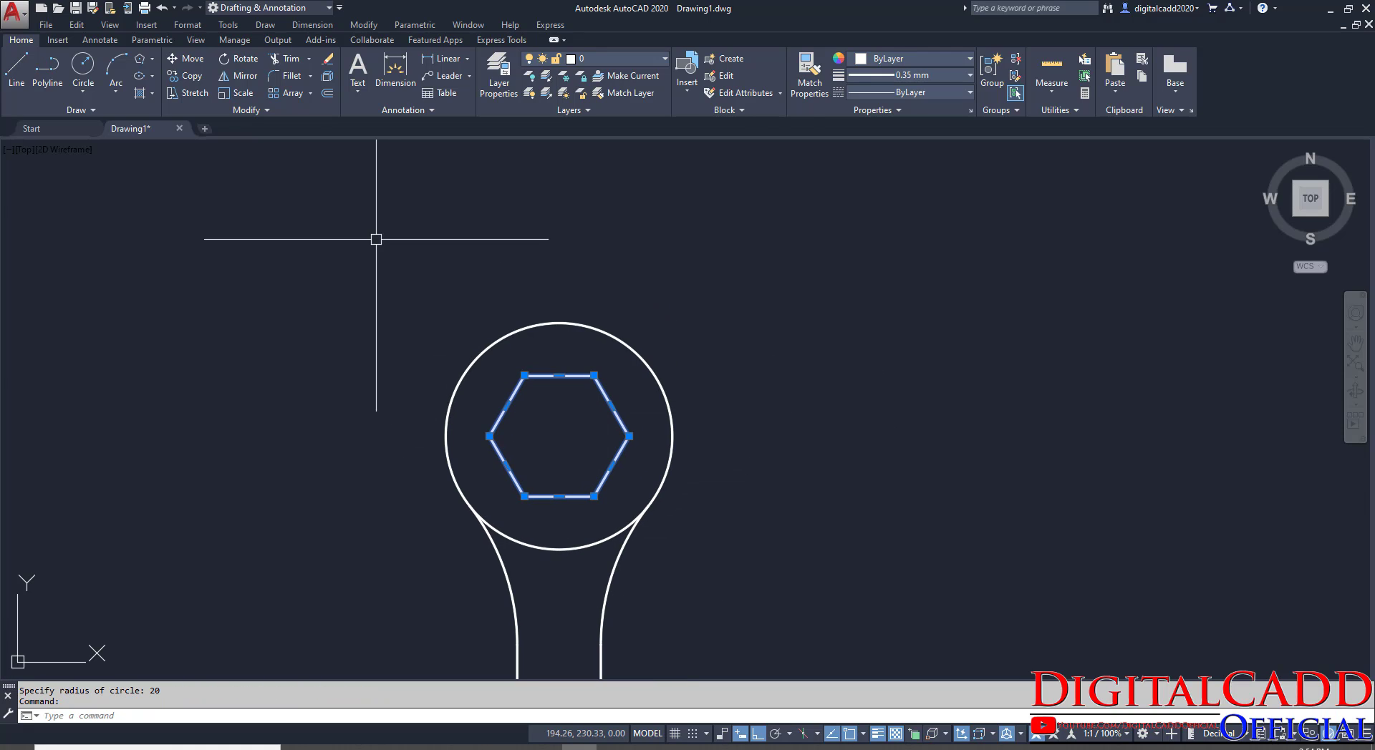
click(243, 60)
click(560, 435)
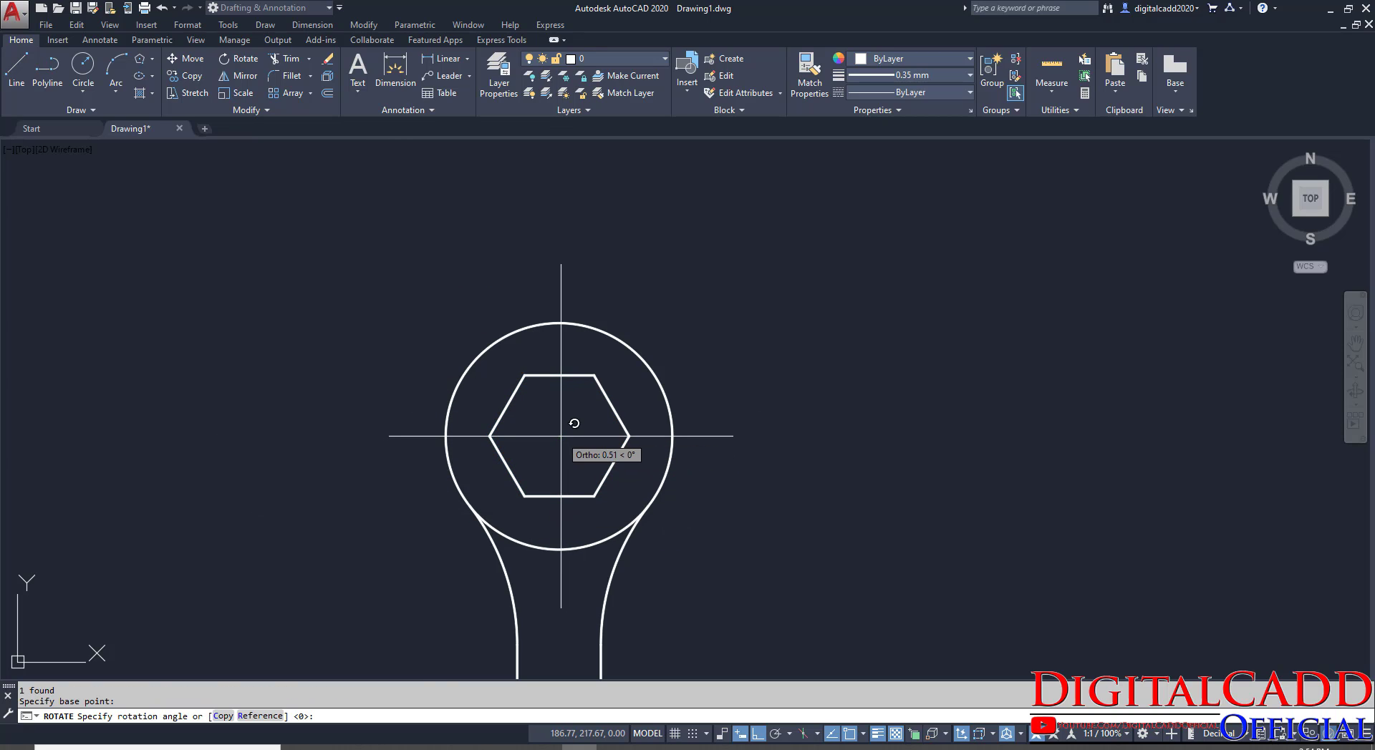
click(580, 200)
Trim away the upper half of the small circle between the handle lines to leave a rounded handle end.
scroll(675, 423, down, 2)
middle_drag(676, 423, 749, 307)
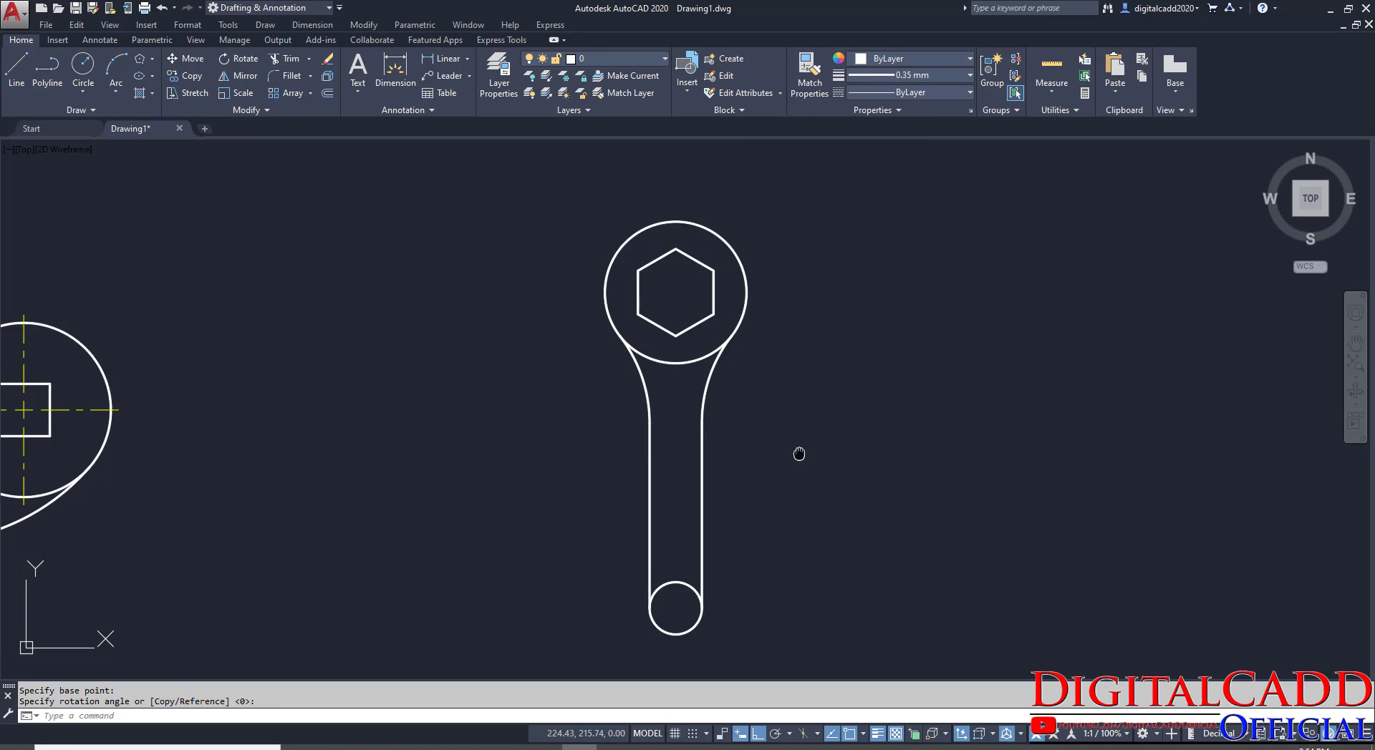
middle_drag(799, 453, 772, 463)
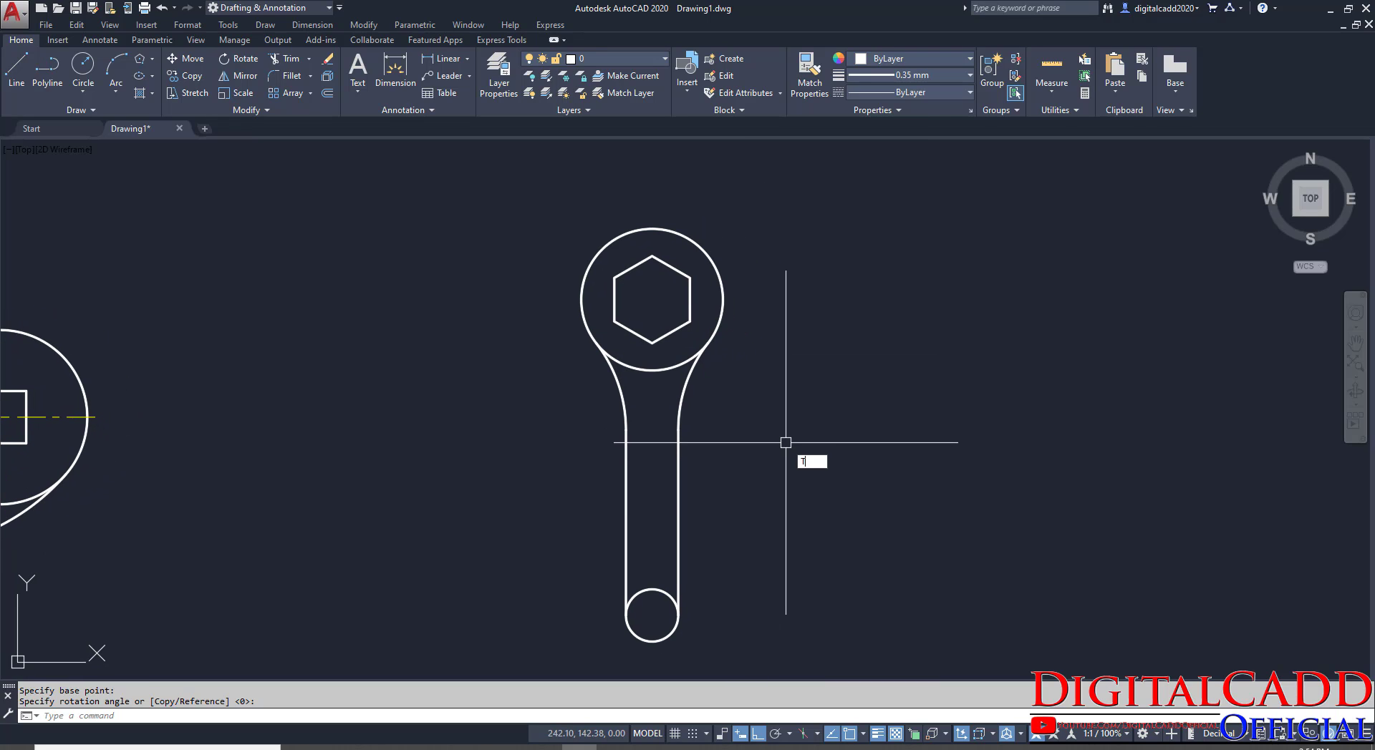
text(R)
key(Return)
key(Return)
click(648, 591)
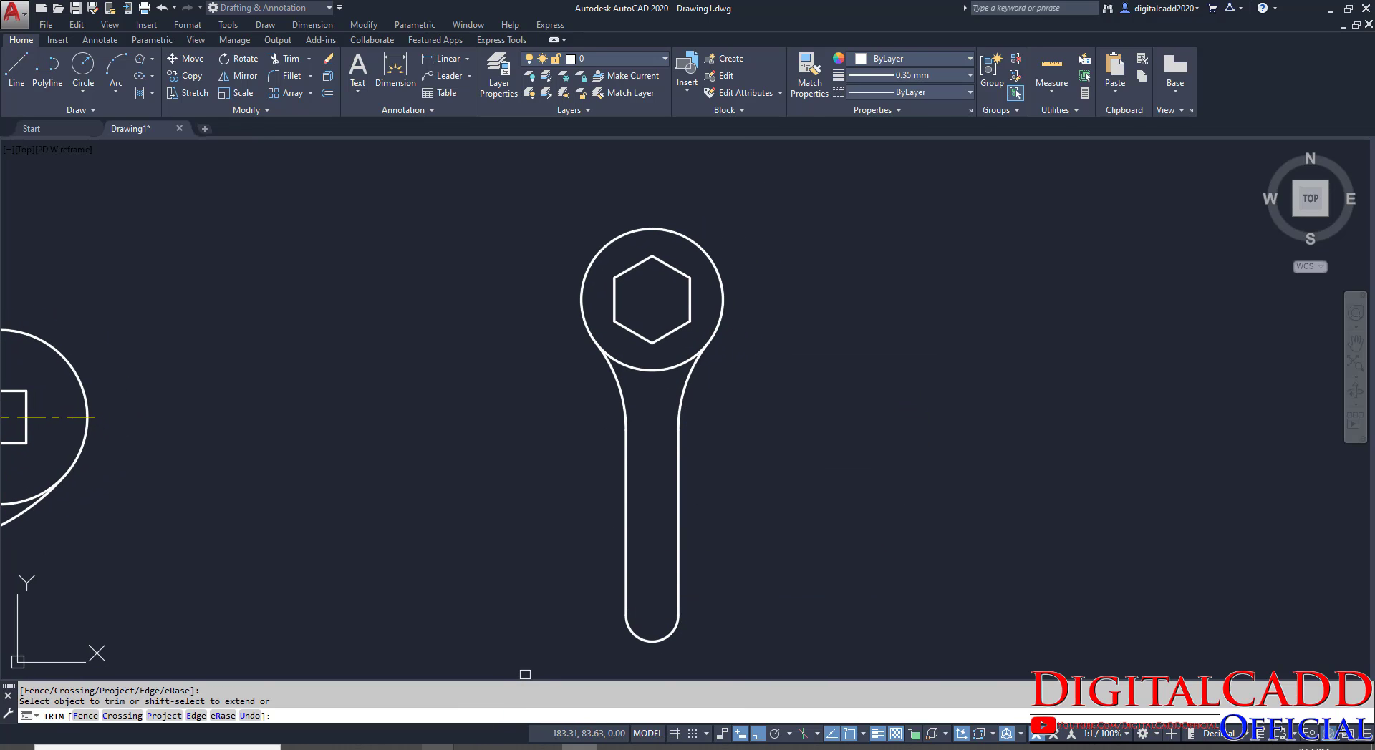
click(405, 748)
click(405, 748)
key(Escape)
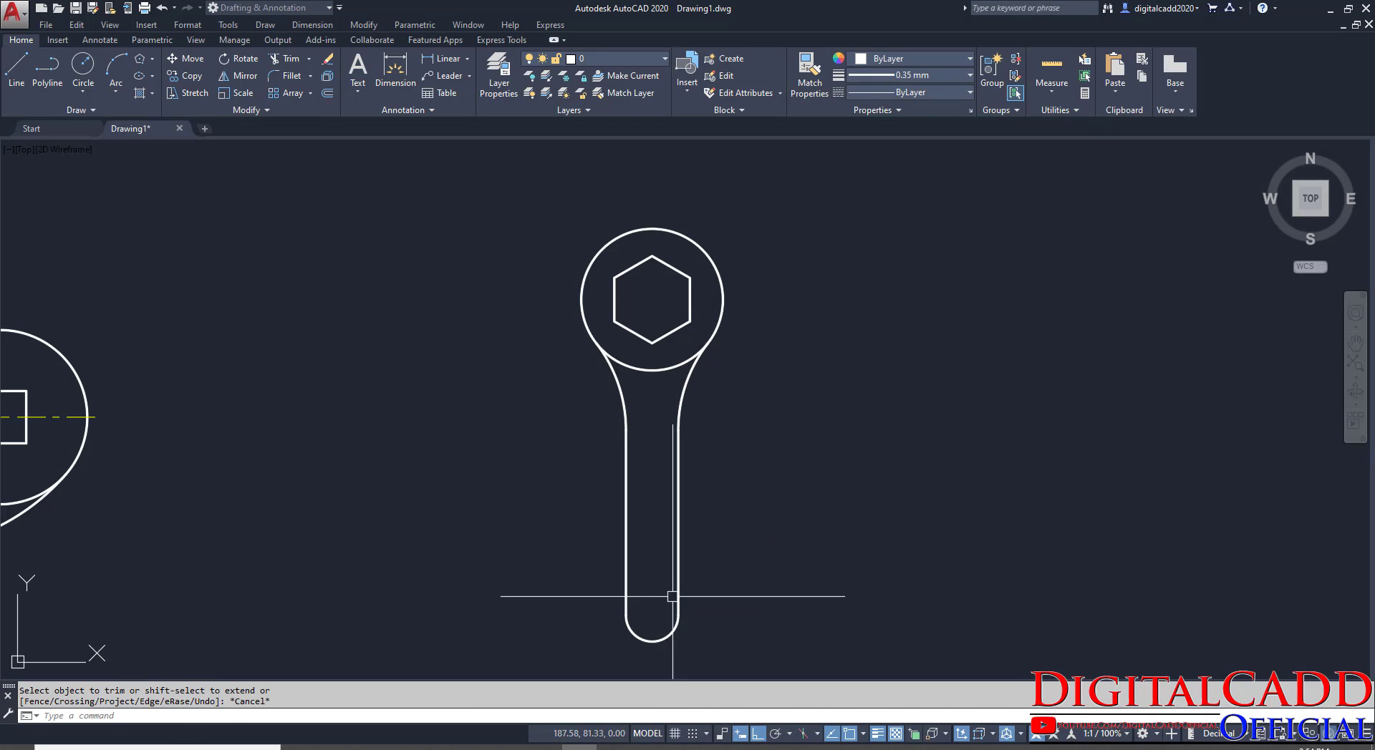
Set the current object colour to Yellow and the lineweight to ByLayer.
mouse_move(690, 588)
middle_down()
mouse_move(1043, 442)
mouse_move(1060, 581)
middle_up()
middle_drag(736, 522, 494, 526)
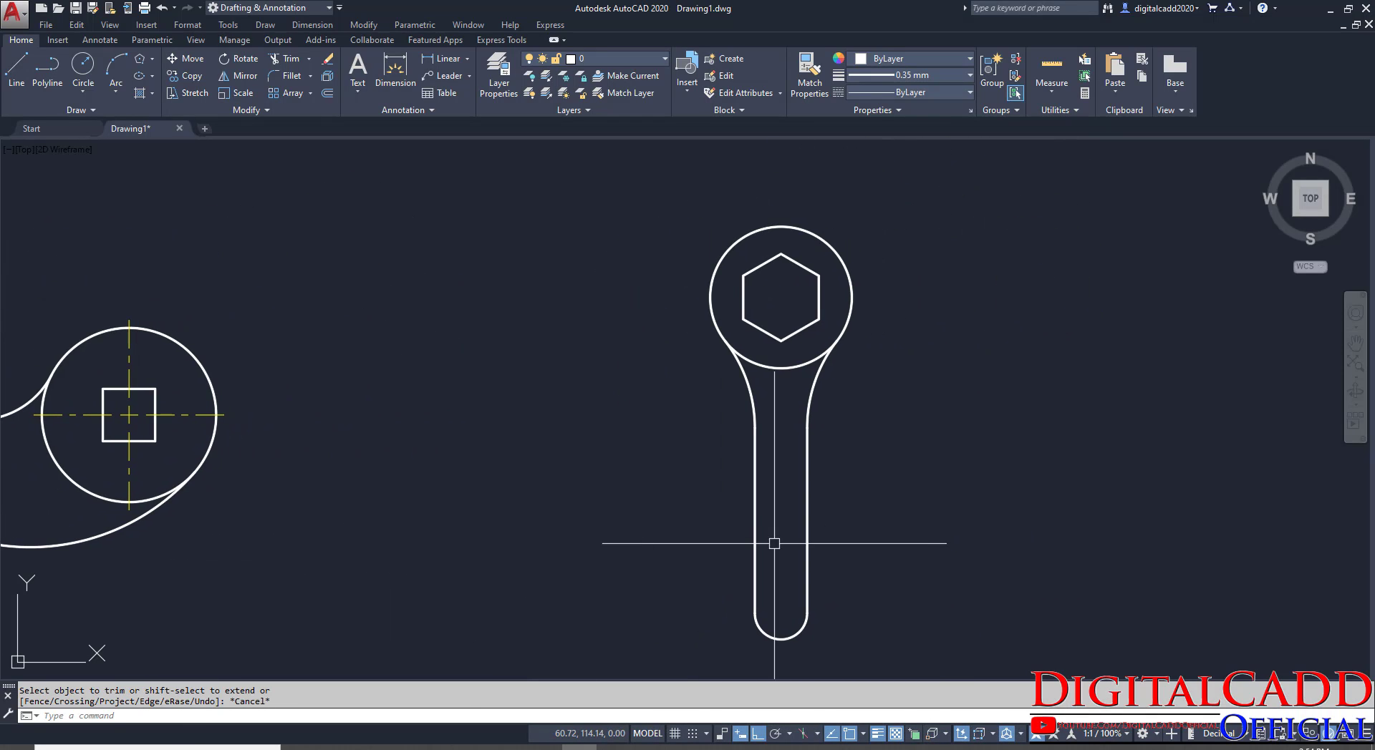
middle_drag(773, 544, 705, 554)
mouse_move(834, 429)
middle_down()
mouse_move(756, 461)
mouse_move(1200, 329)
mouse_move(806, 454)
mouse_move(731, 462)
middle_up()
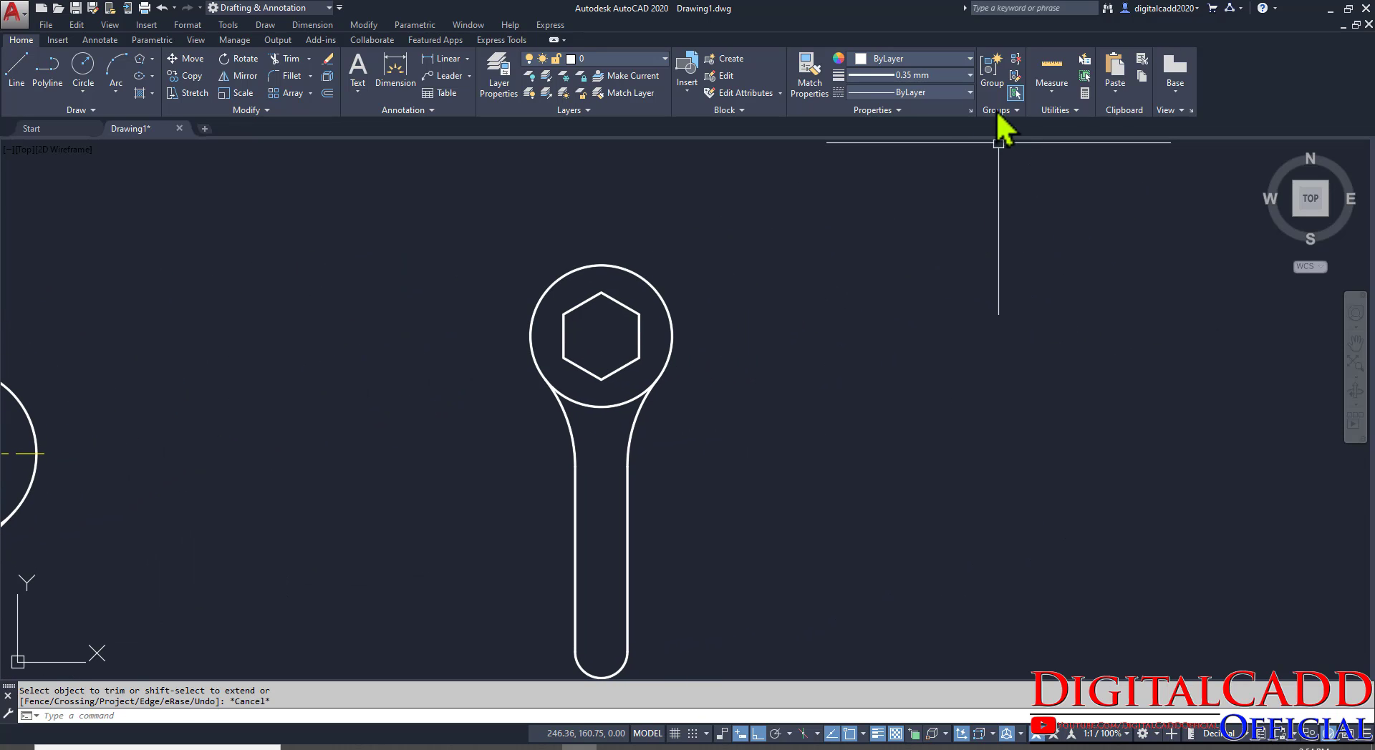
click(944, 60)
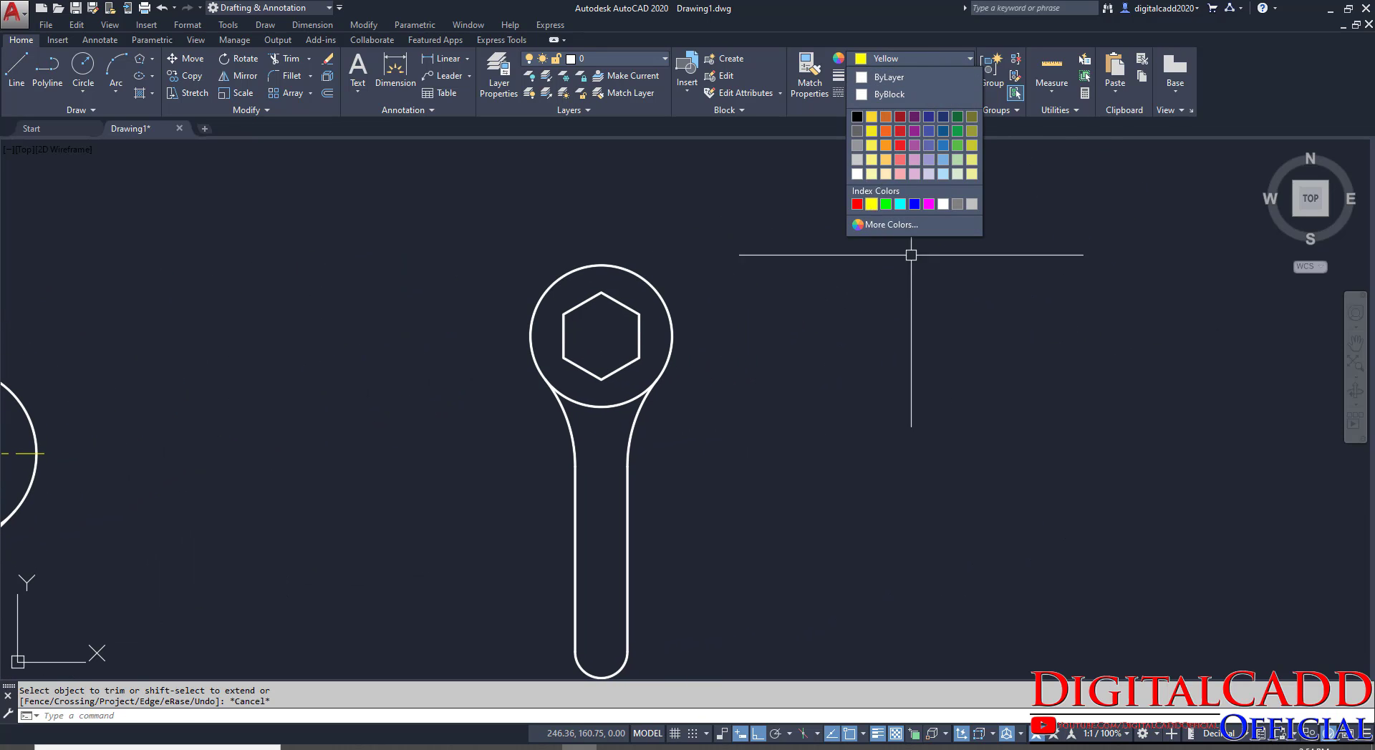
click(913, 75)
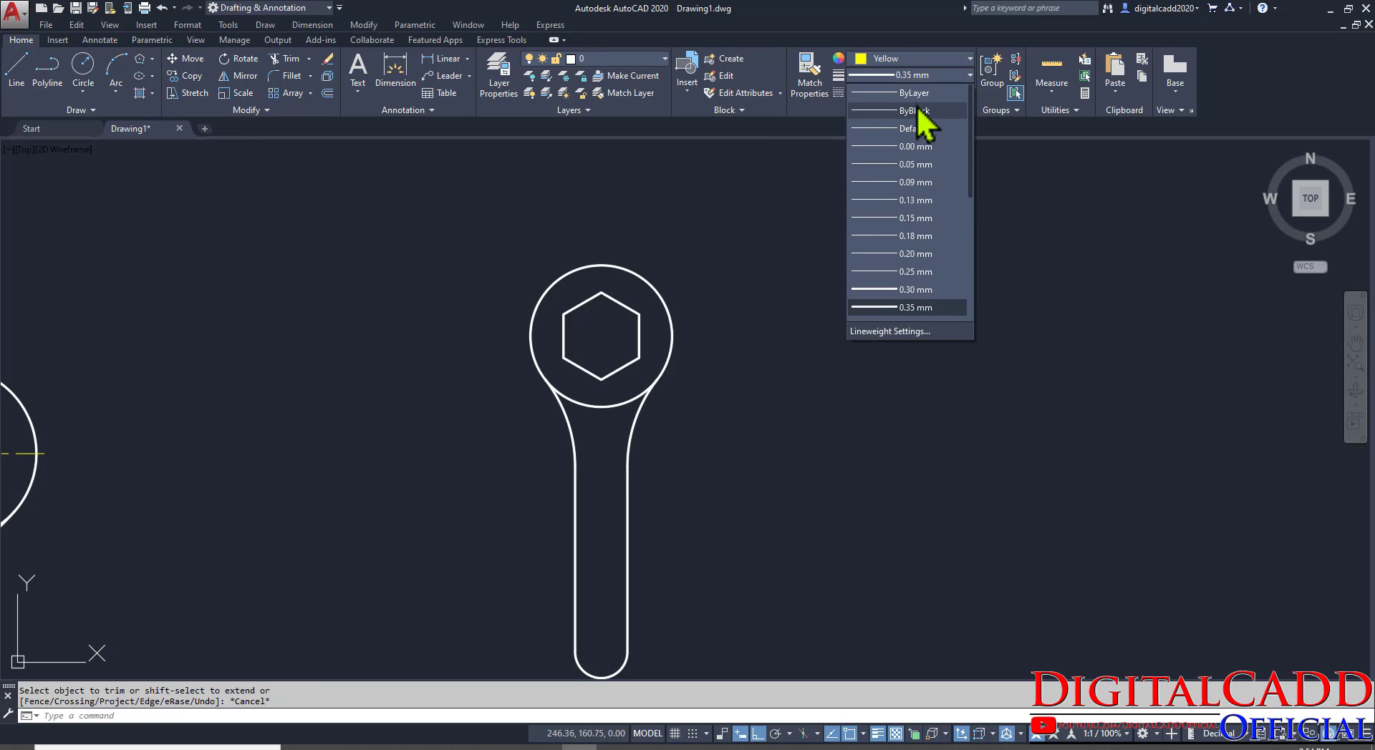
click(913, 92)
Add centre marks to the wrench's large circle and to the rounded end of its handle.
middle_drag(556, 388, 597, 400)
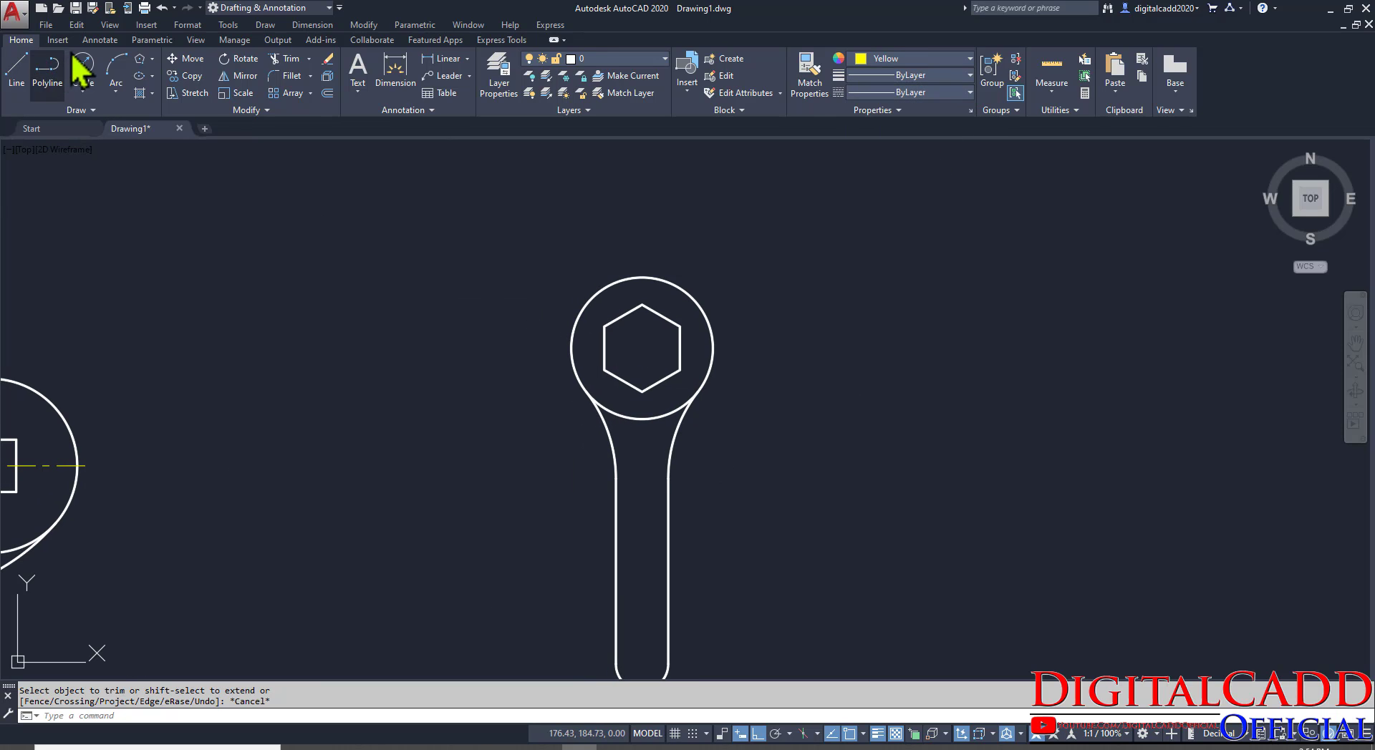
click(99, 40)
click(476, 72)
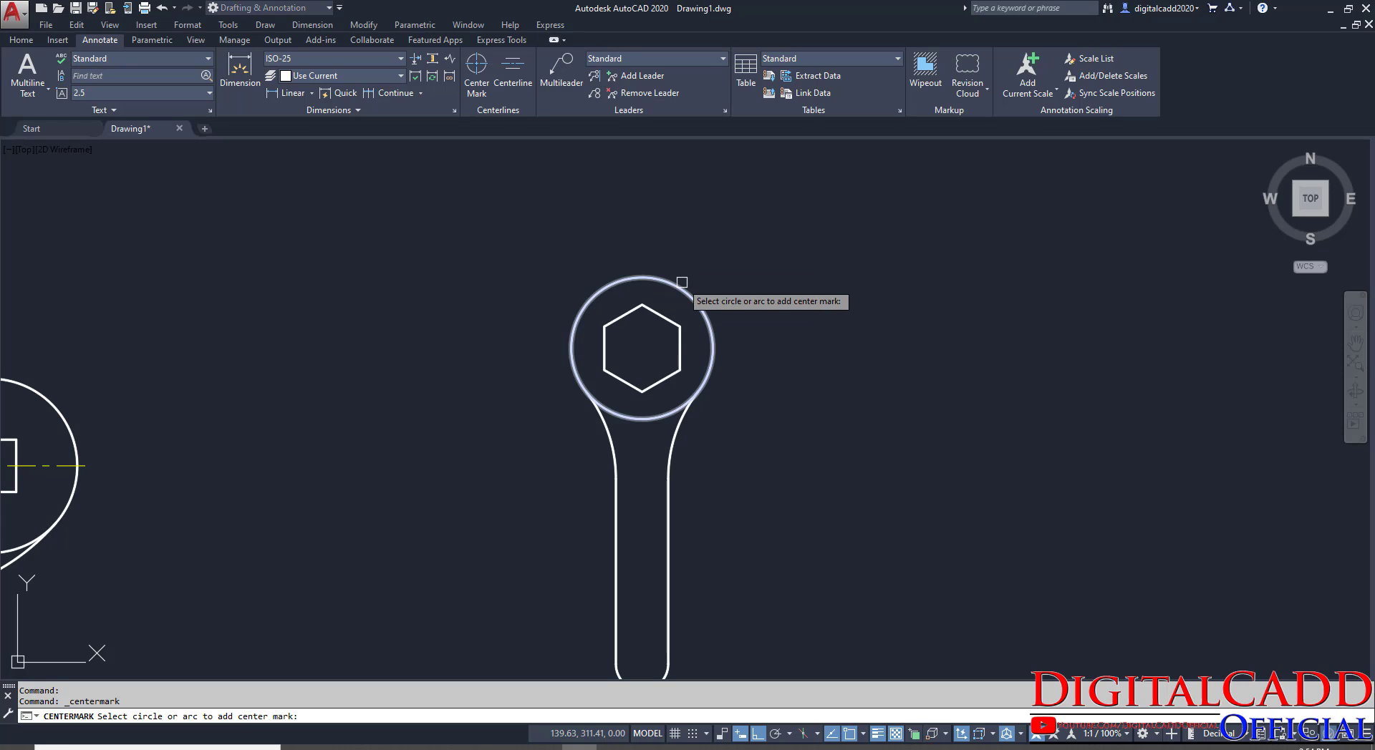
click(682, 285)
mouse_move(746, 513)
middle_down()
mouse_move(756, 333)
mouse_move(1068, 453)
middle_up()
click(658, 508)
key(Return)
scroll(1067, 453, down, 1)
scroll(1025, 448, up, 2)
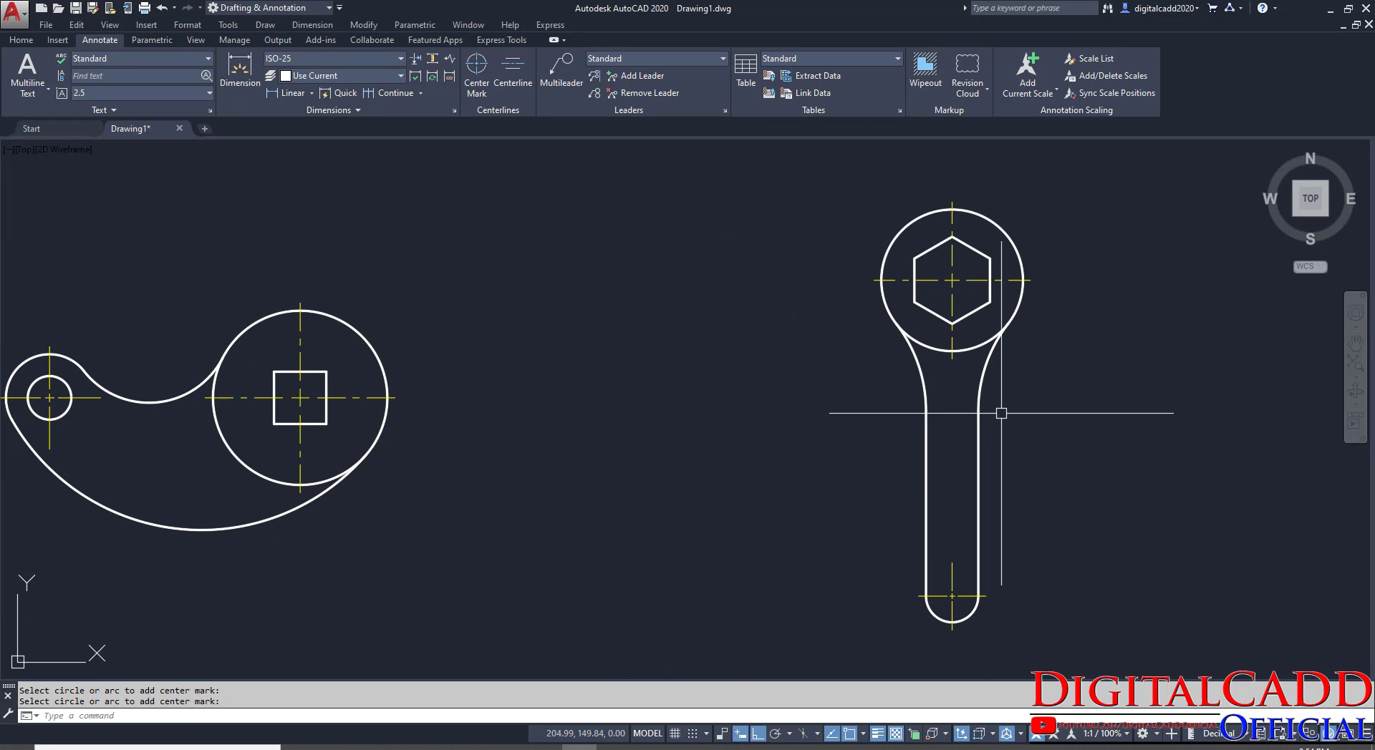
Set the current object colour to Cyan for the dimensions.
mouse_move(451, 402)
middle_down()
mouse_move(752, 383)
mouse_move(507, 417)
mouse_move(583, 417)
middle_up()
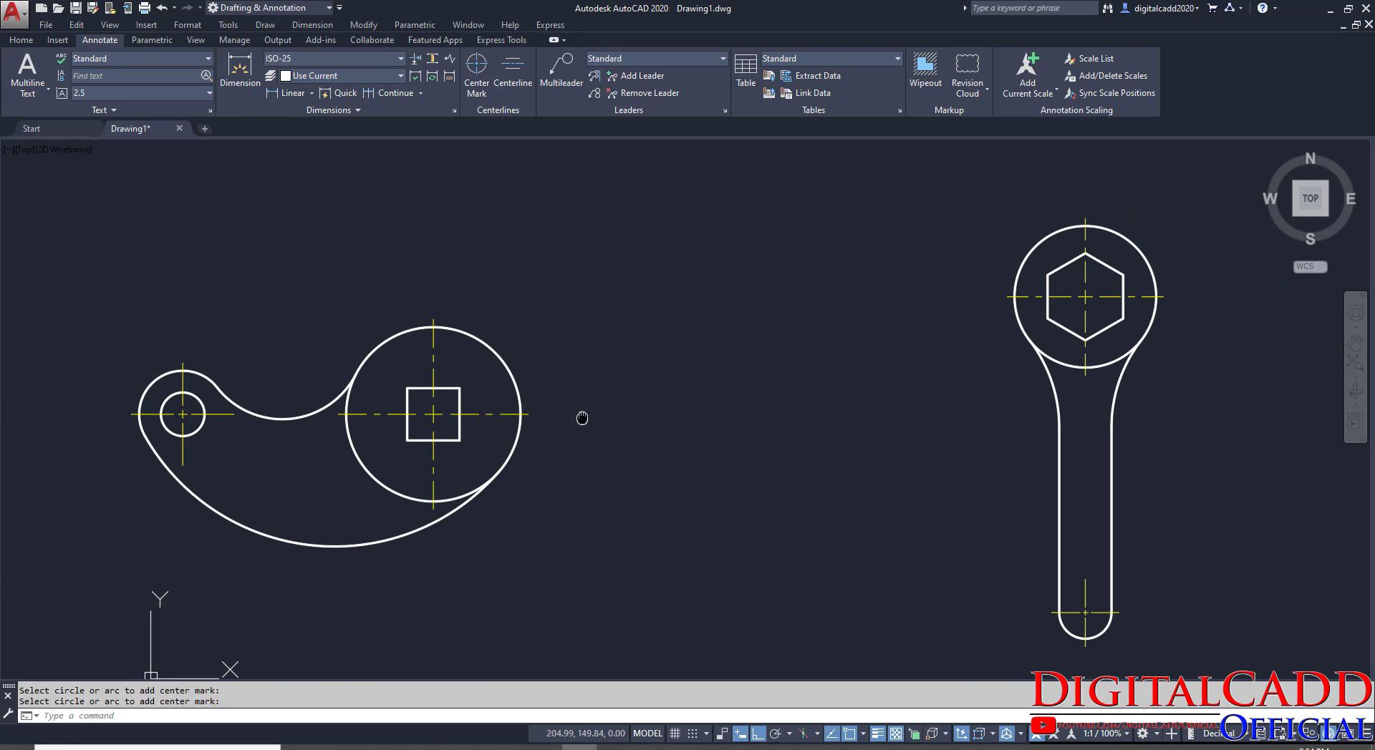
mouse_move(836, 467)
middle_down()
mouse_move(632, 435)
mouse_move(810, 448)
mouse_move(725, 483)
mouse_move(779, 498)
middle_up()
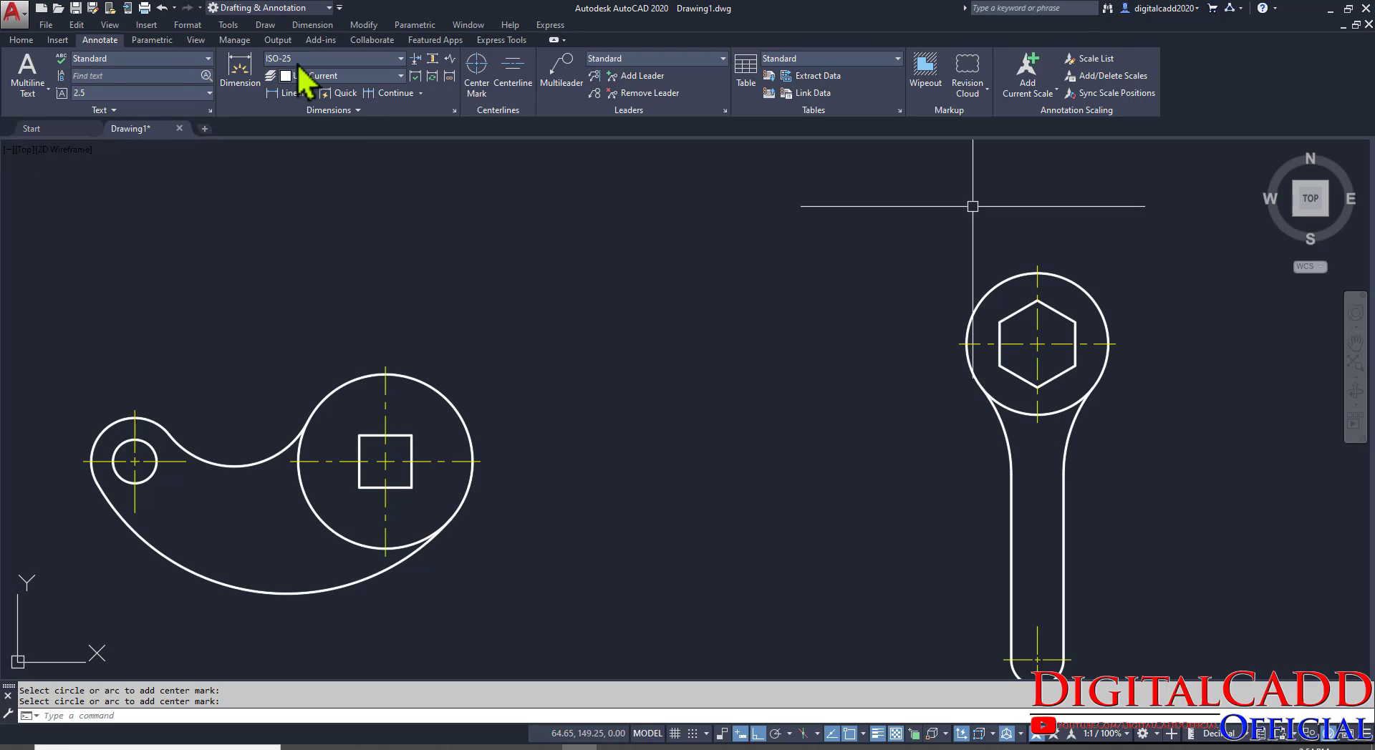
click(34, 40)
click(924, 61)
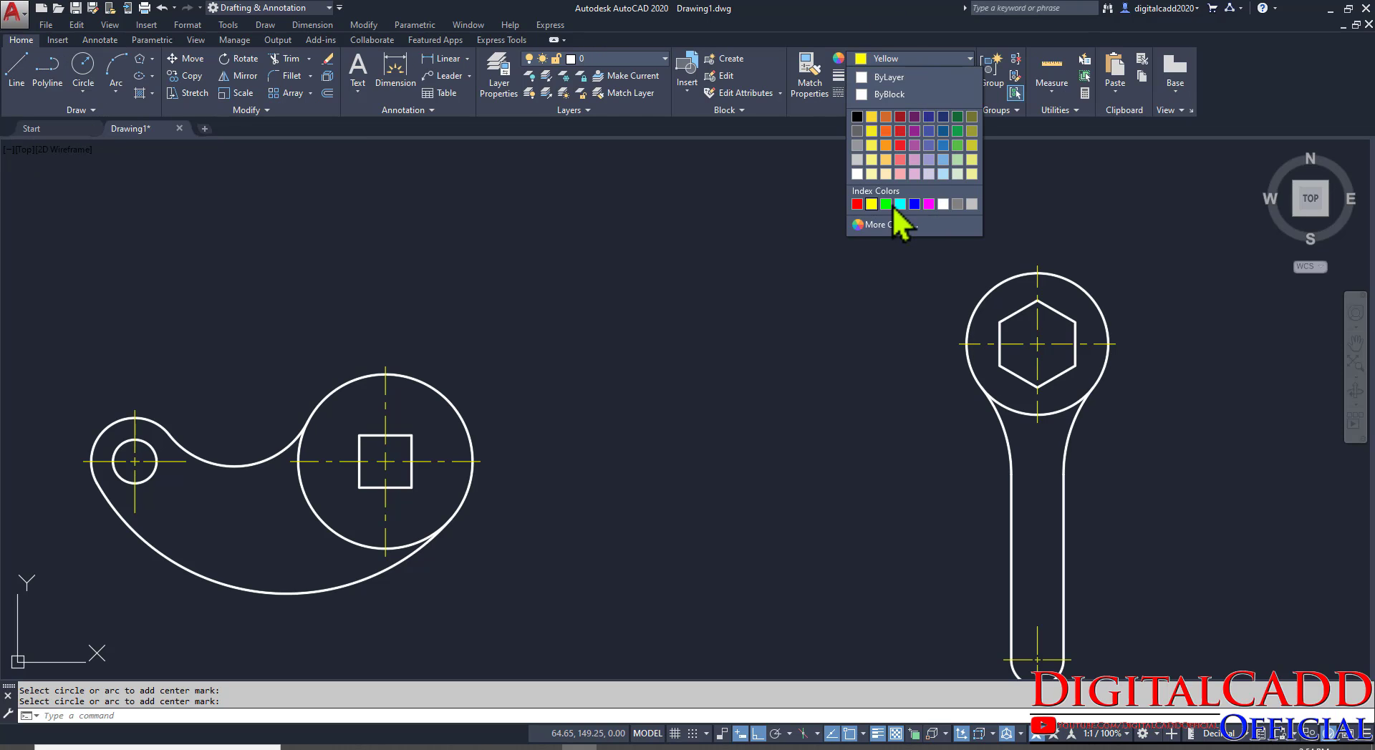
click(900, 204)
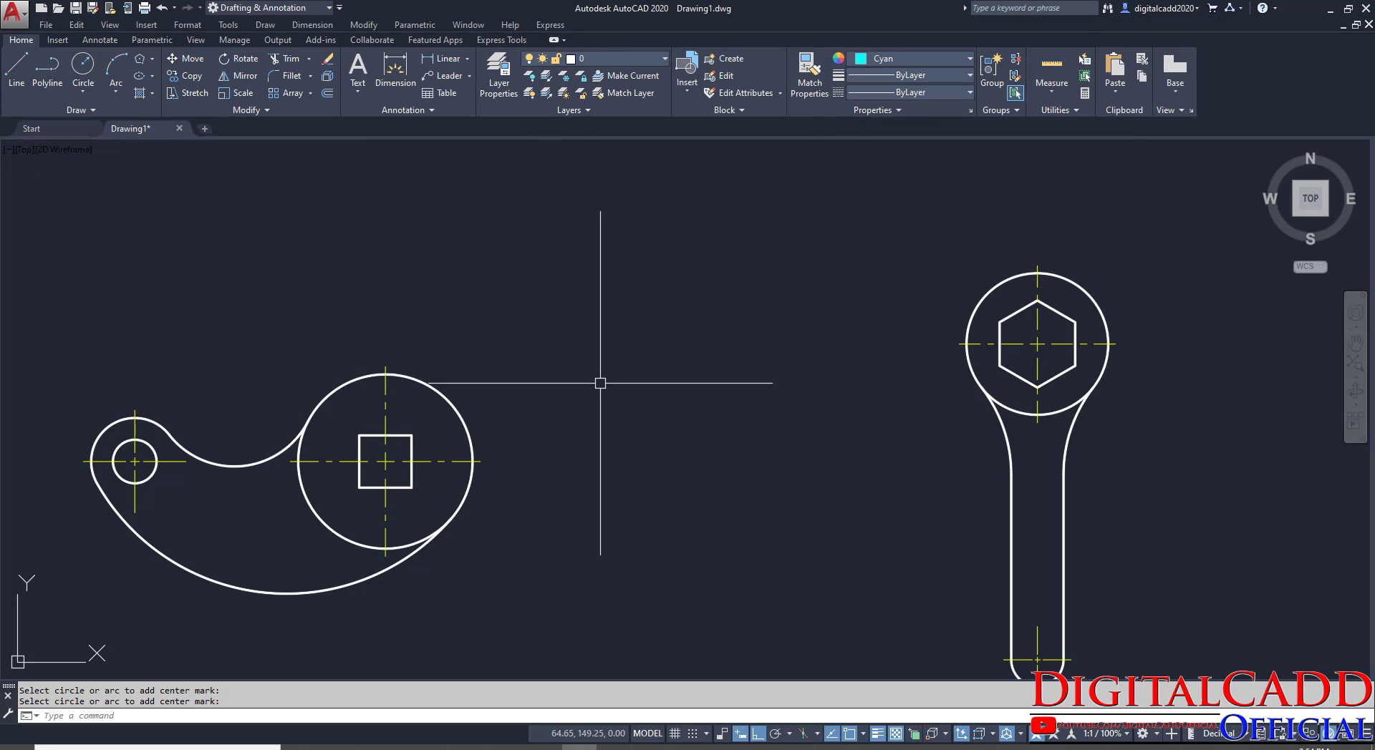
Add a horizontal linear dimension above the exercise 27 part, between the vertical centrelines of its small and large circles.
middle_drag(577, 448, 711, 431)
click(438, 59)
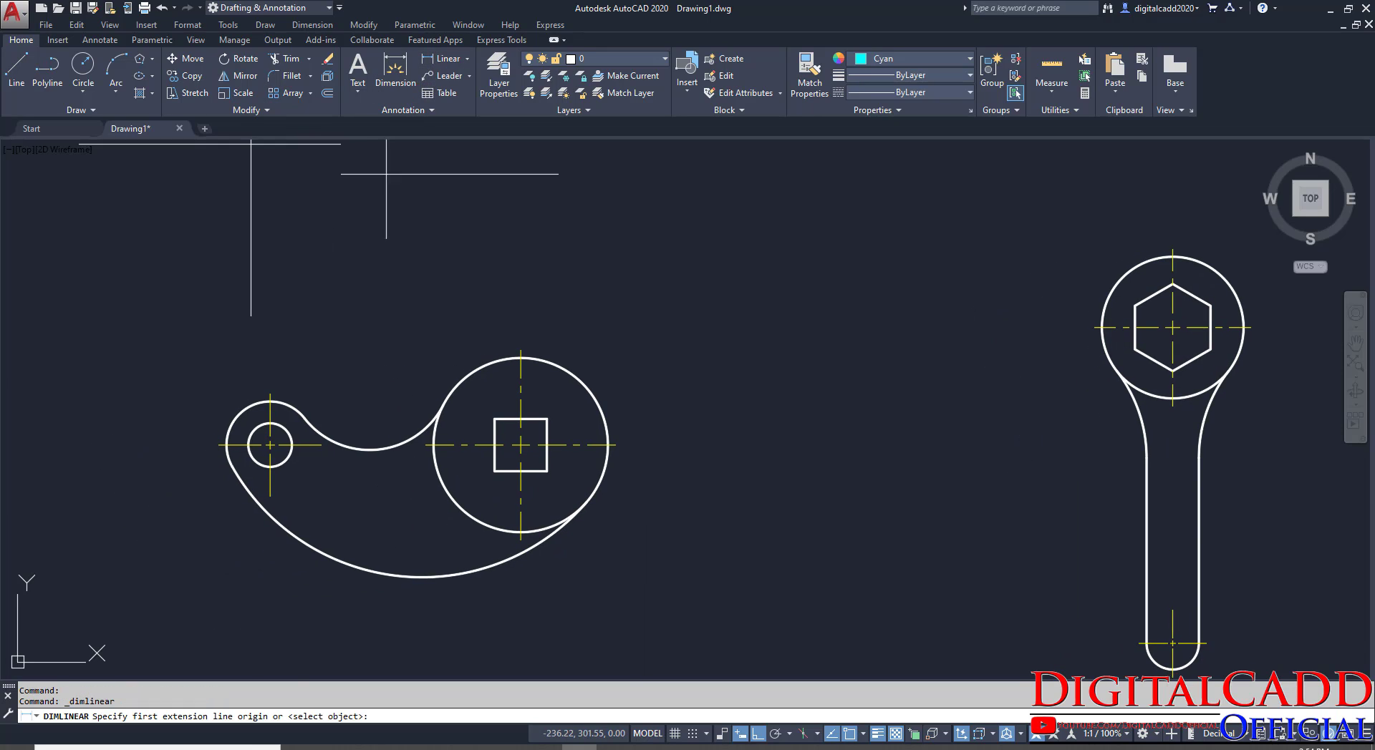
scroll(161, 457, up, 2)
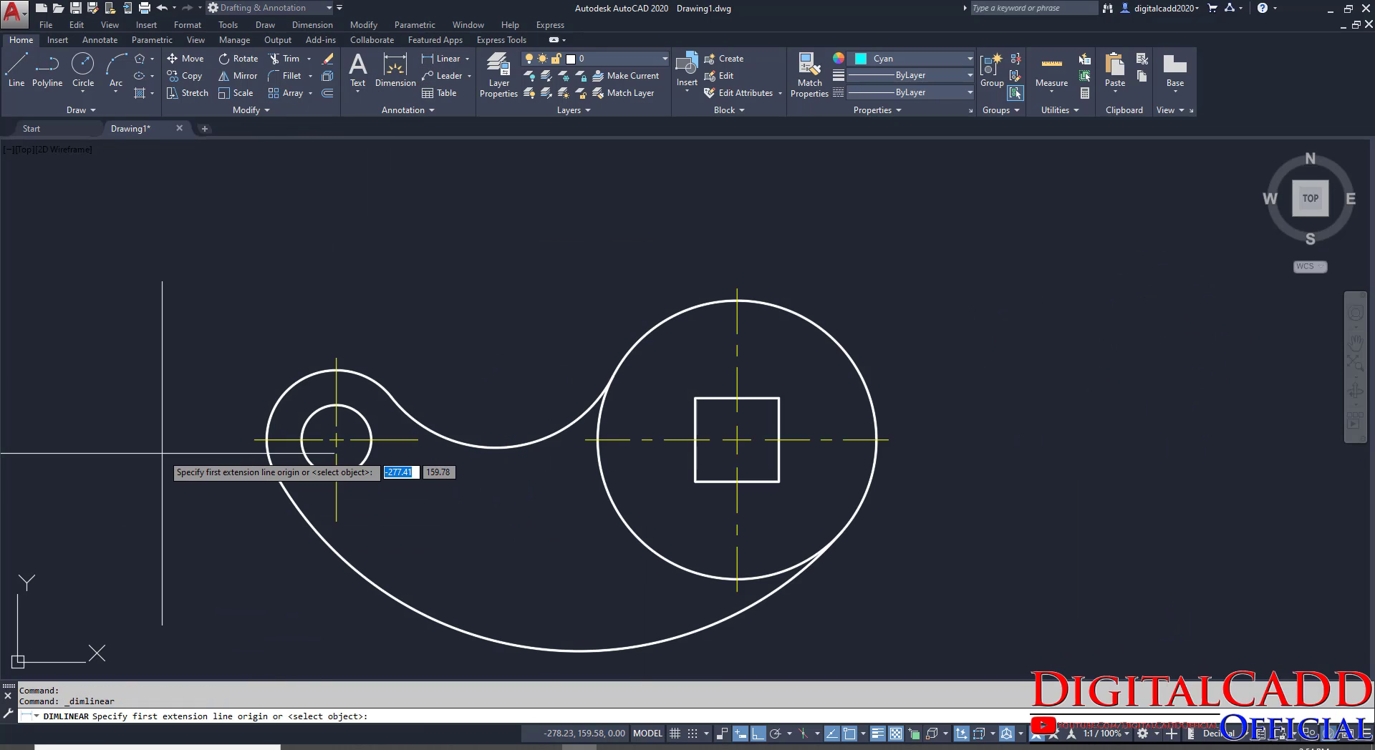
click(336, 357)
click(736, 289)
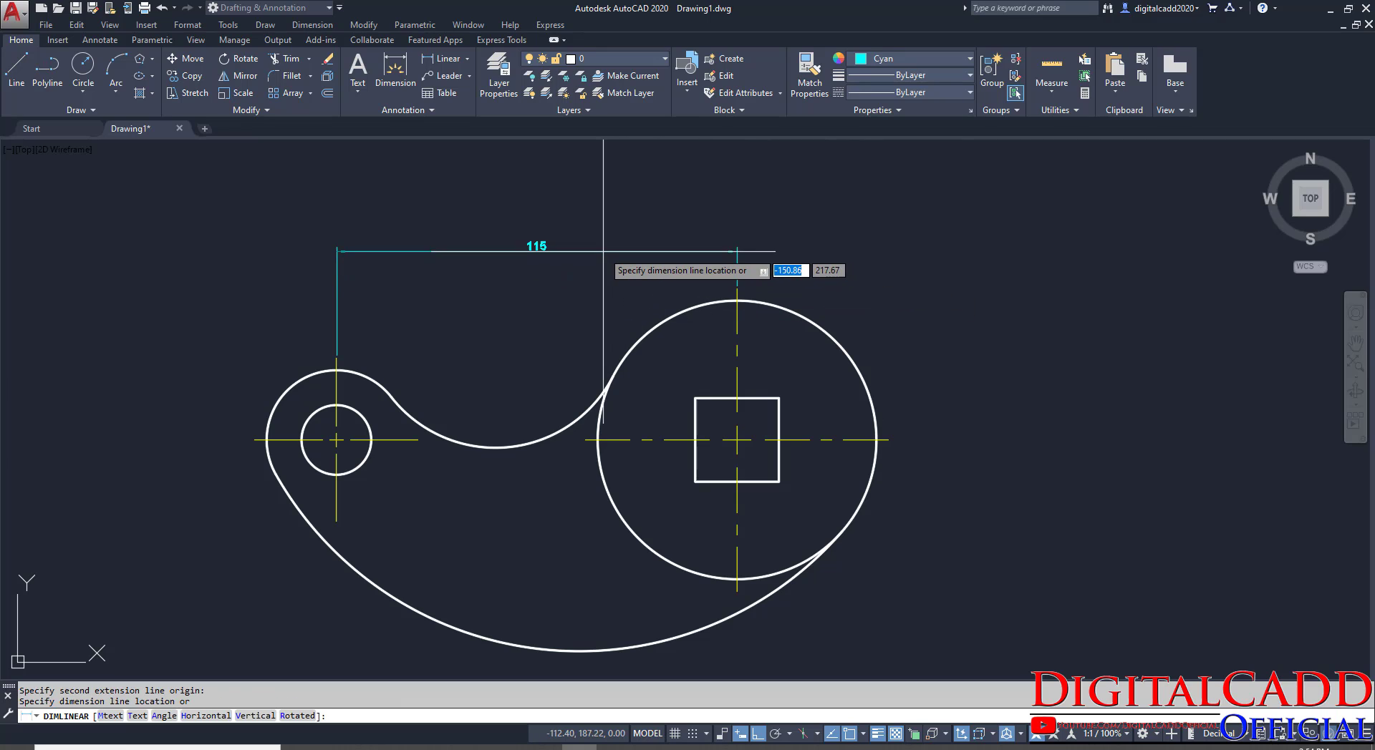
click(598, 278)
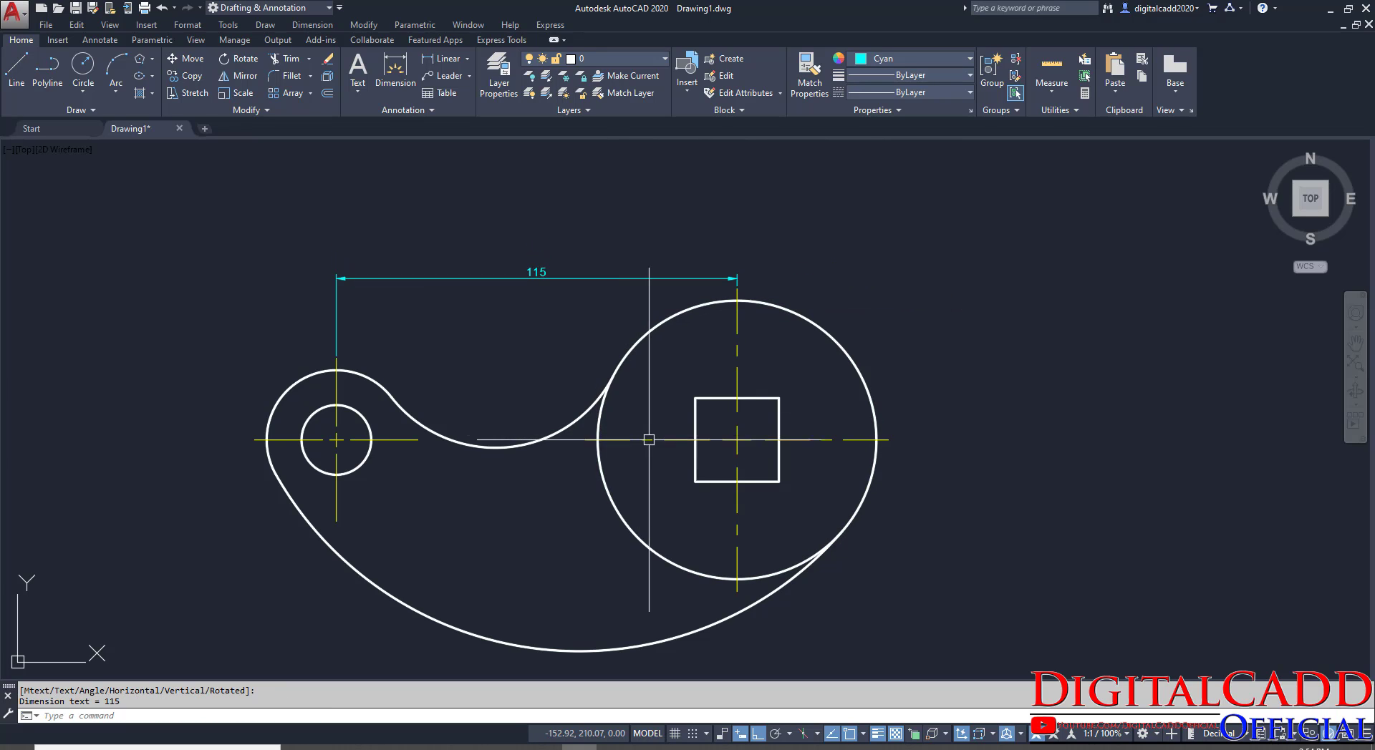
Add a radius dimension to the outer arc around the small hole, placed outside its upper-left edge.
mouse_move(670, 435)
middle_down()
mouse_move(628, 427)
mouse_move(748, 393)
middle_up()
middle_drag(665, 589, 707, 572)
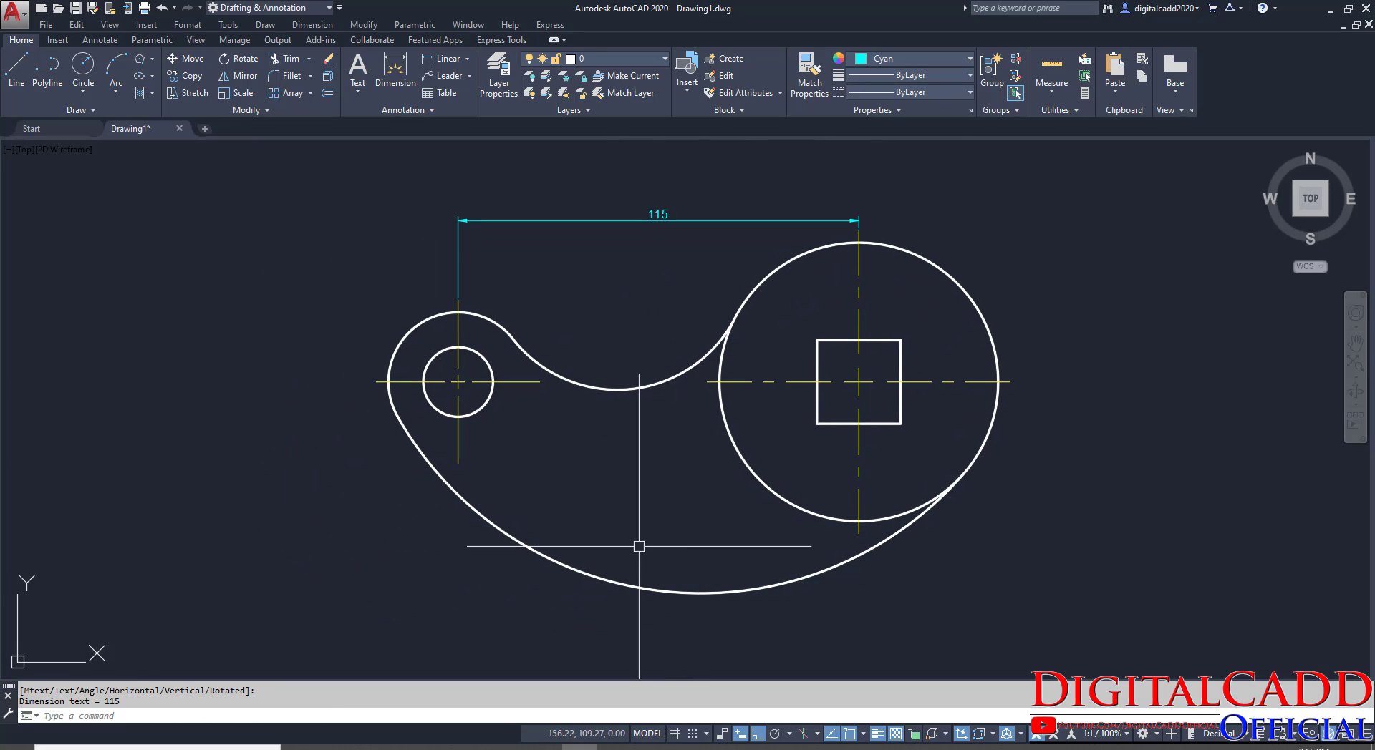
click(467, 59)
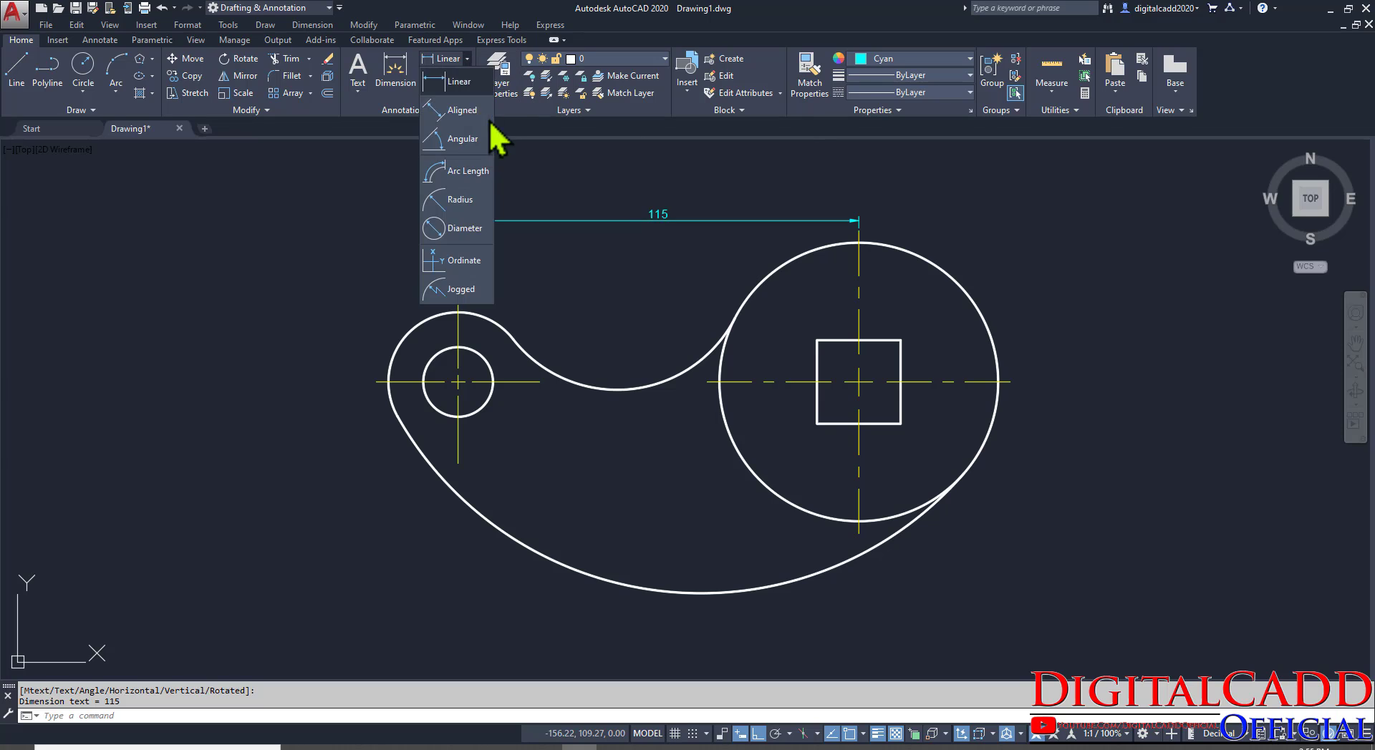
click(458, 199)
click(419, 323)
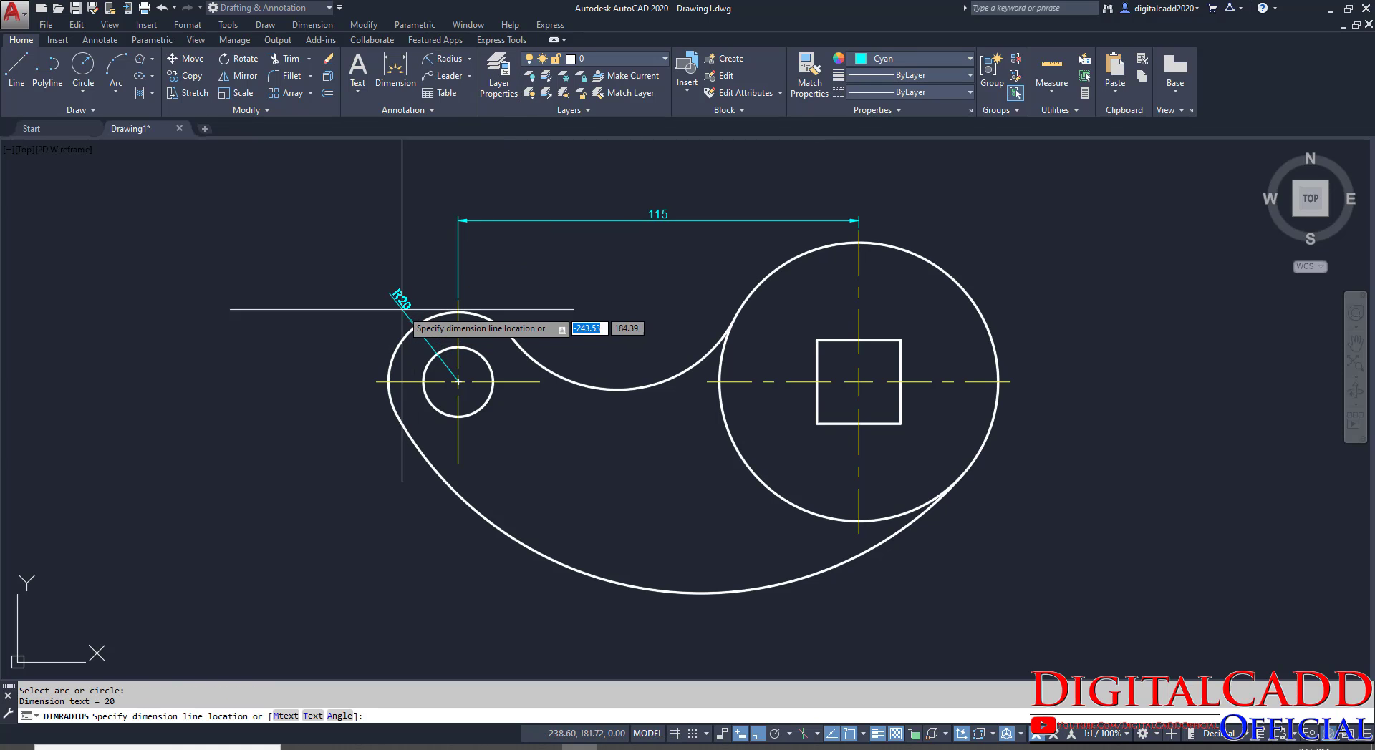
Add a radius dimension to the concave arc joining the two round ends, with its text below the arc.
key(Return)
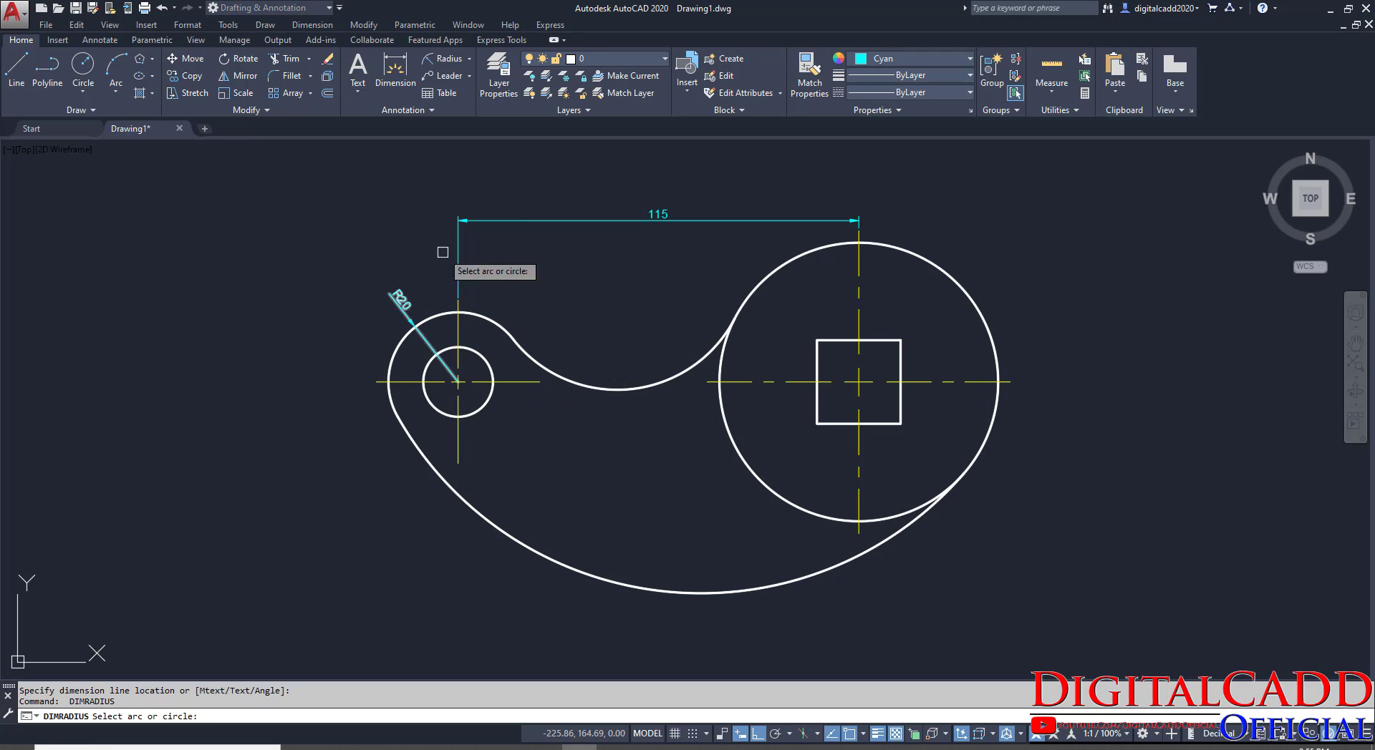
click(469, 58)
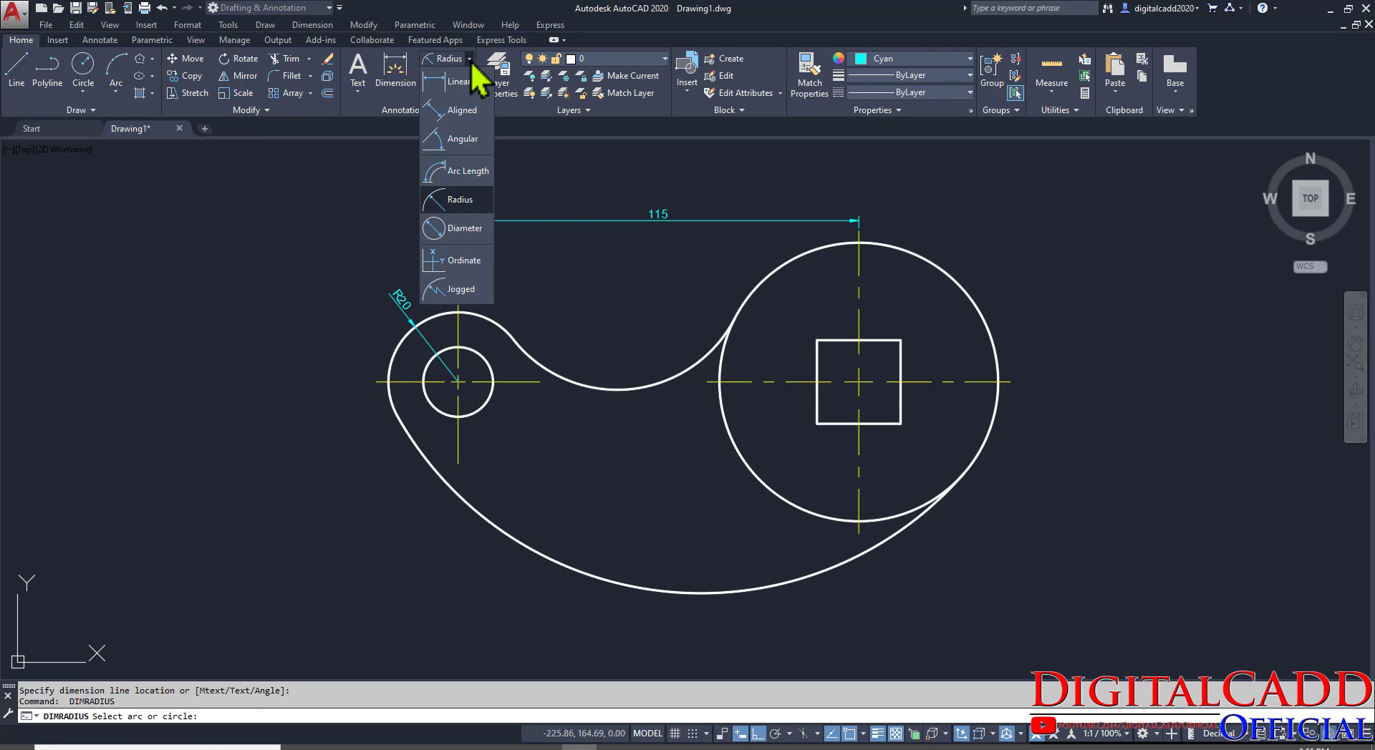
click(628, 389)
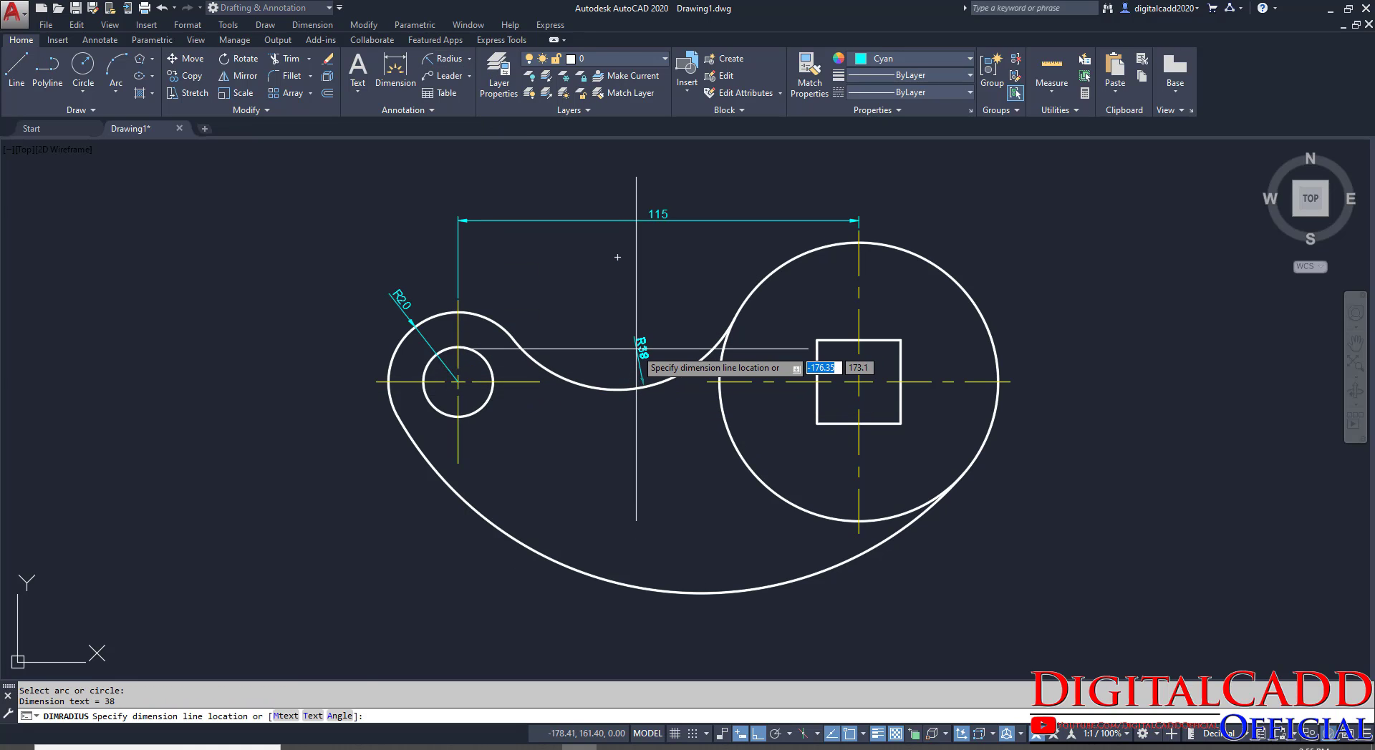
click(662, 421)
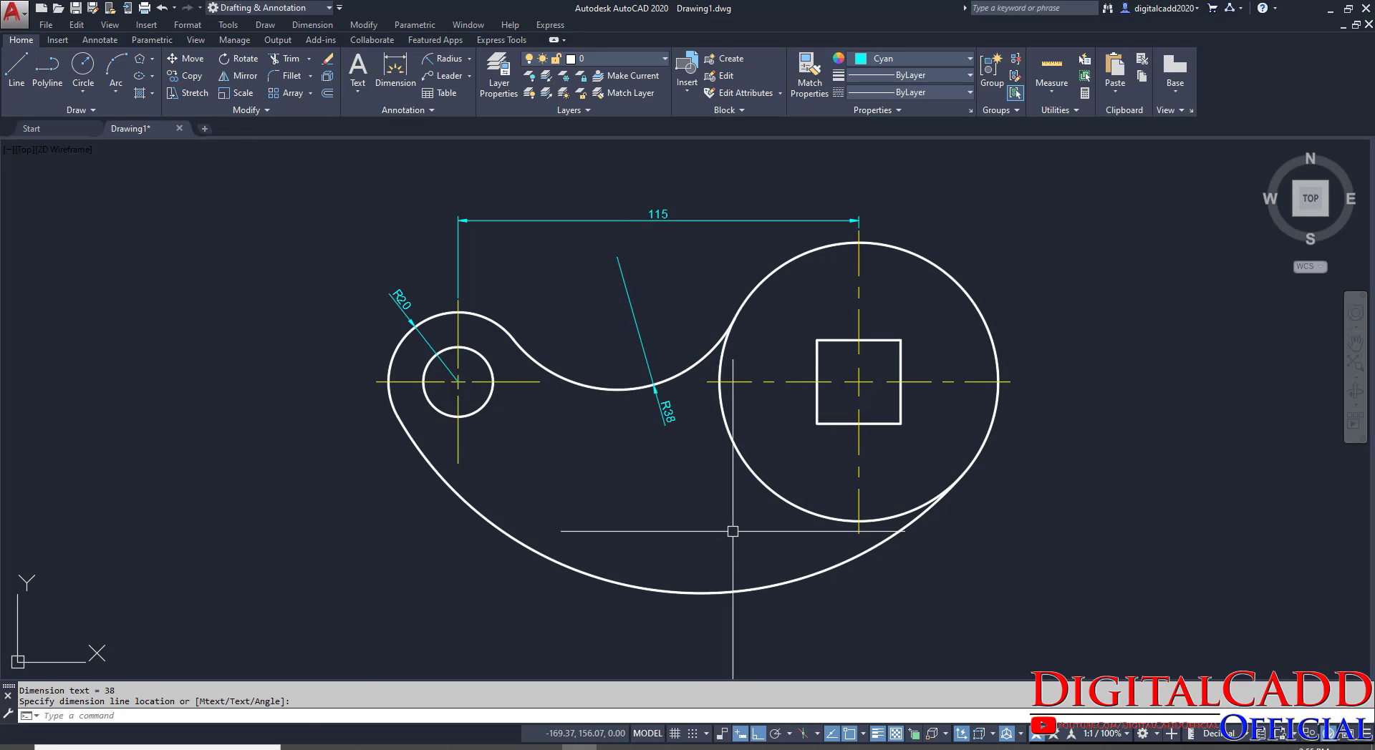
Add a radius dimension to the large bottom arc of the exercise 27 part, with its text outside below the arc.
middle_drag(732, 613, 701, 532)
key(Return)
click(700, 511)
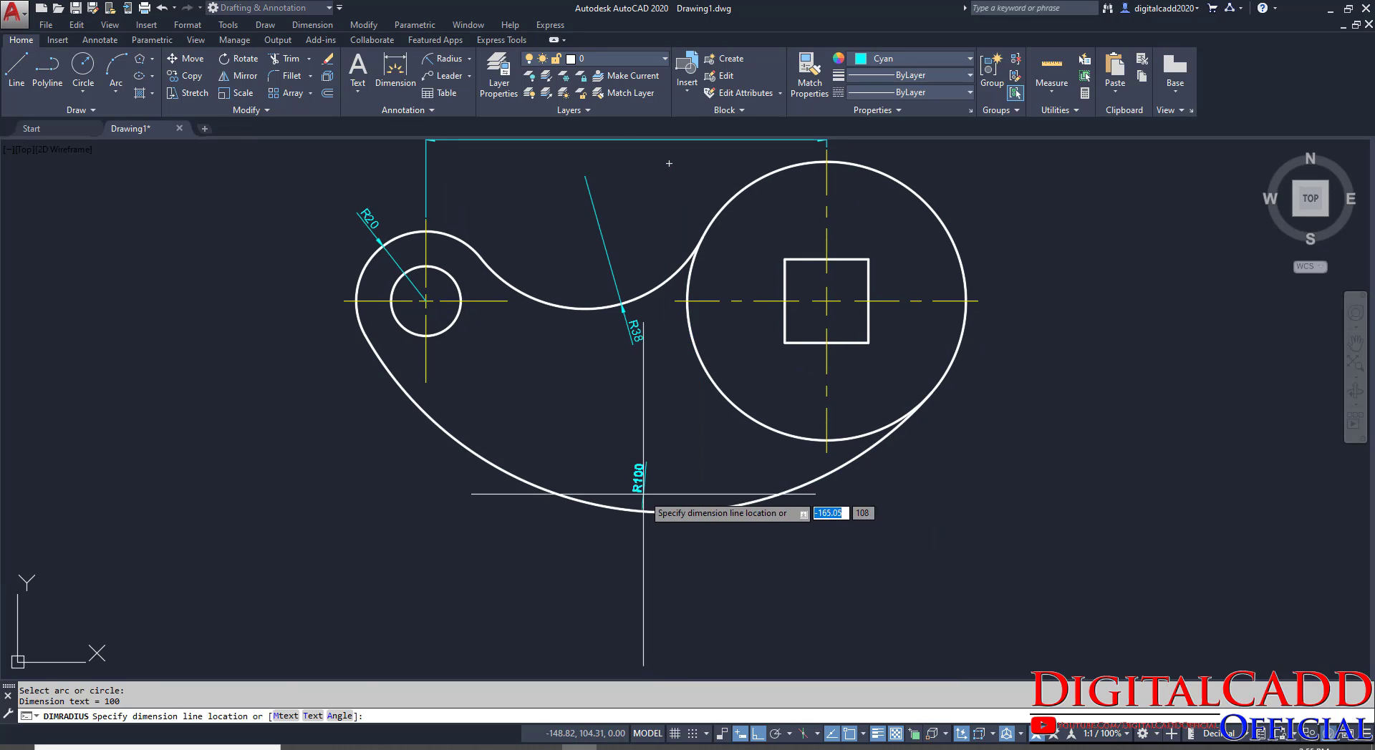
click(585, 521)
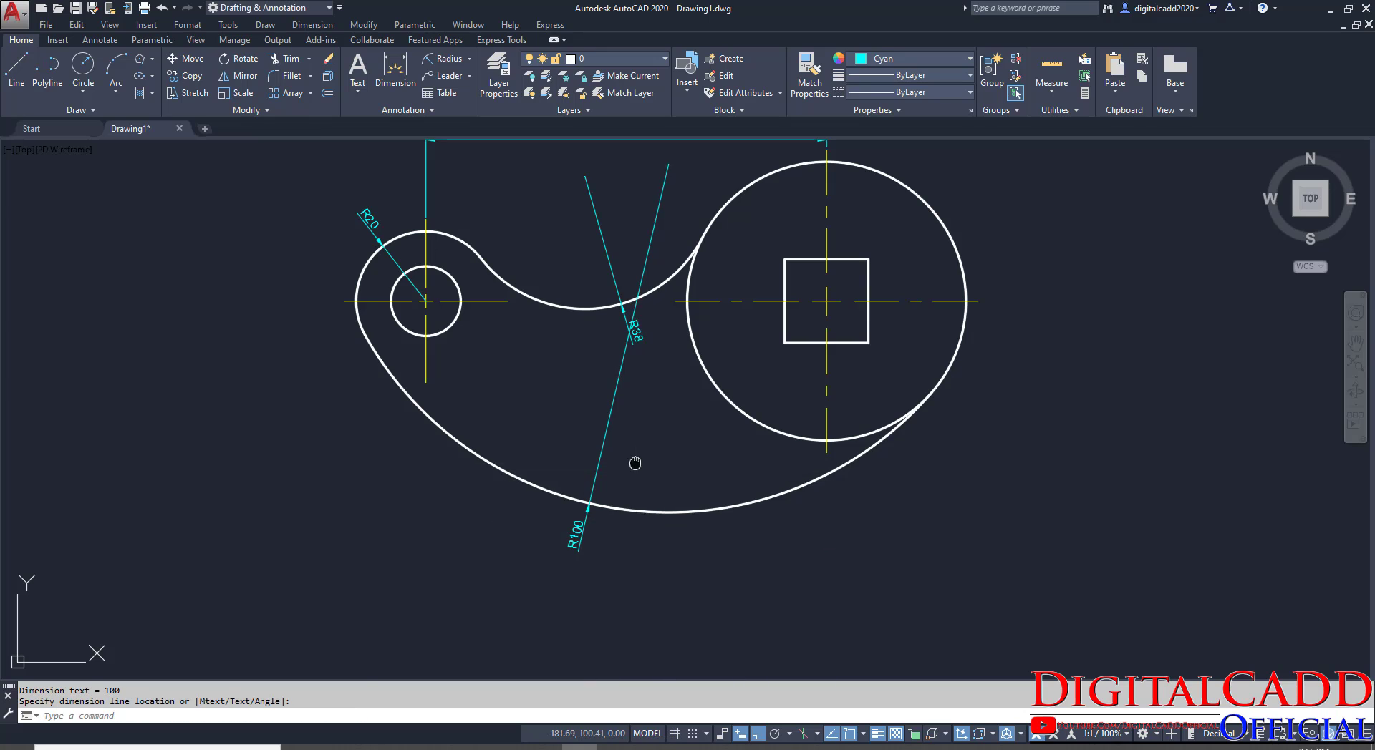
Add a diameter dimension to the small hole of the exercise 27 part, placed outside the part's upper-left edge.
mouse_move(632, 463)
middle_down()
mouse_move(551, 577)
mouse_move(670, 518)
middle_up()
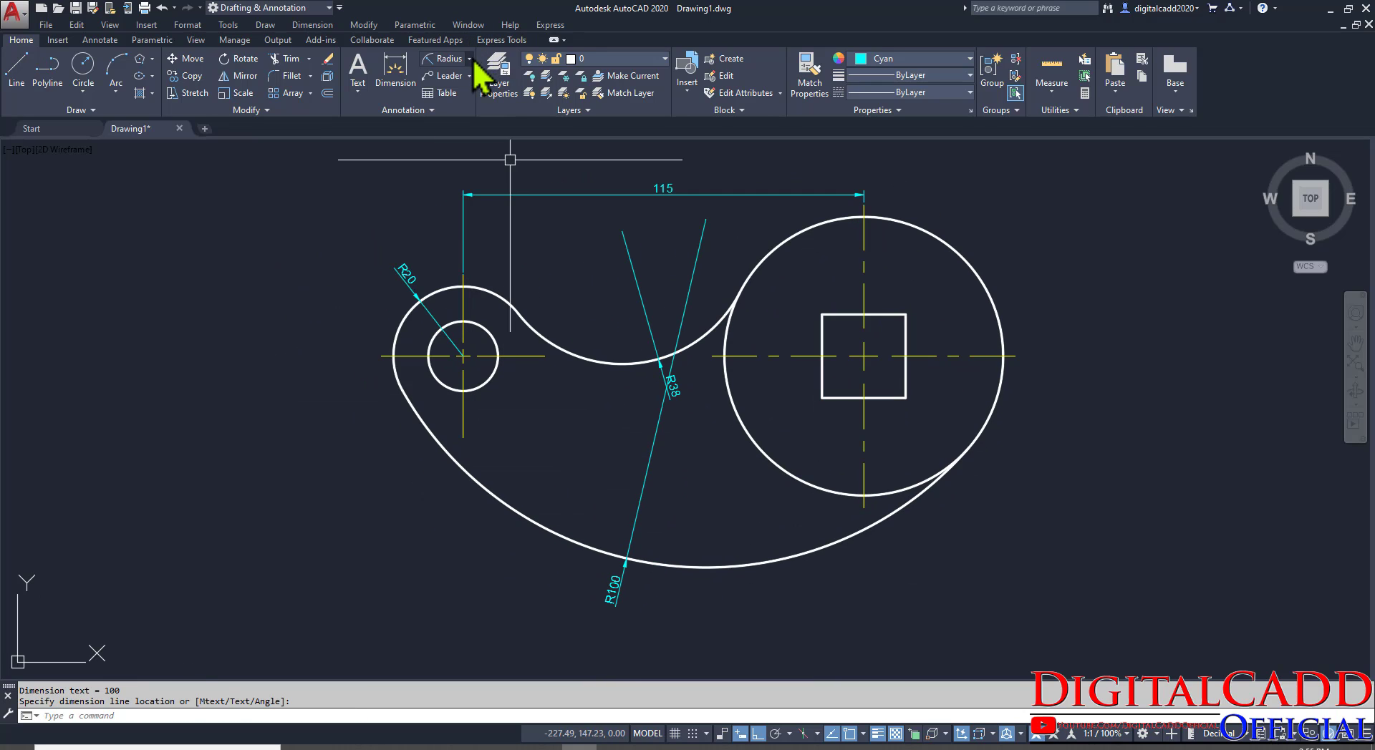
click(470, 59)
click(462, 228)
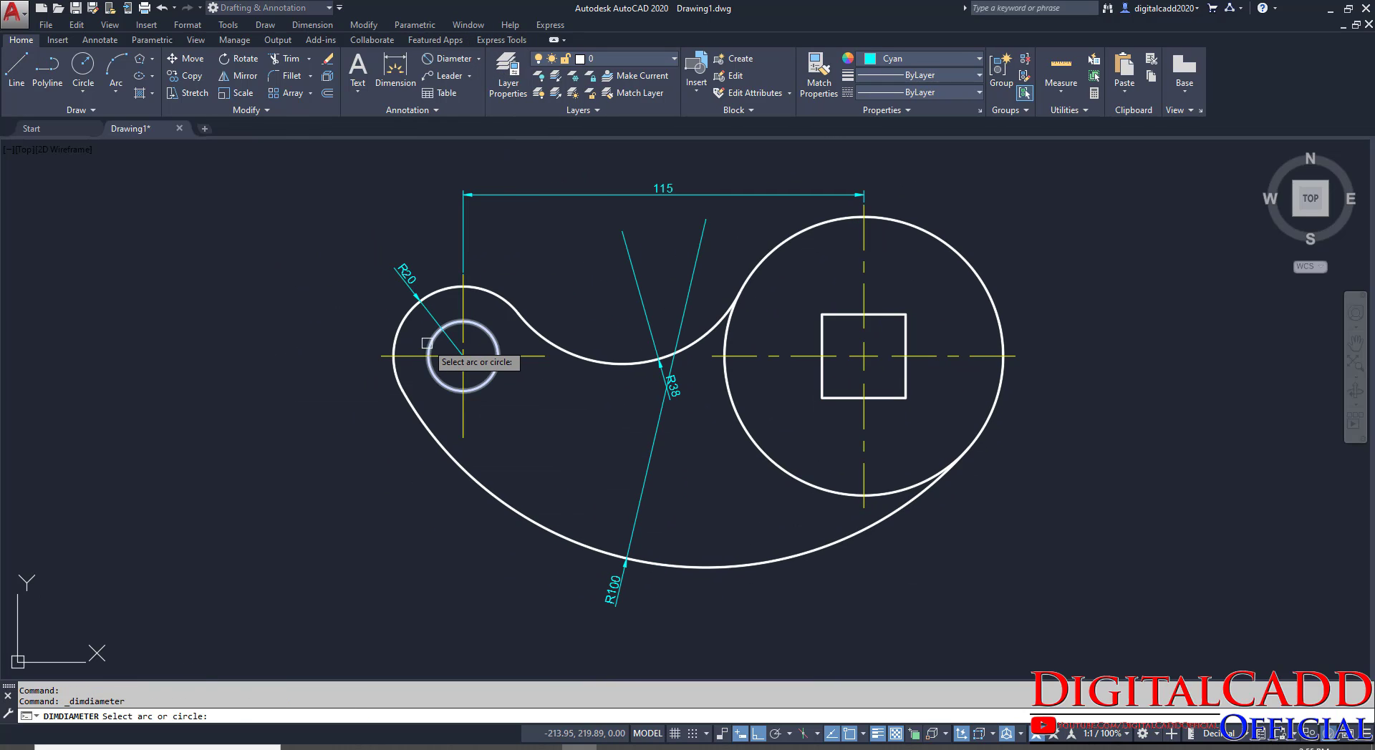
click(428, 344)
click(379, 298)
Add a diameter dimension to the large head circle of the exercise 28 part, with its text outside the upper-right edge.
middle_drag(741, 442, 288, 557)
scroll(509, 393, down, 2)
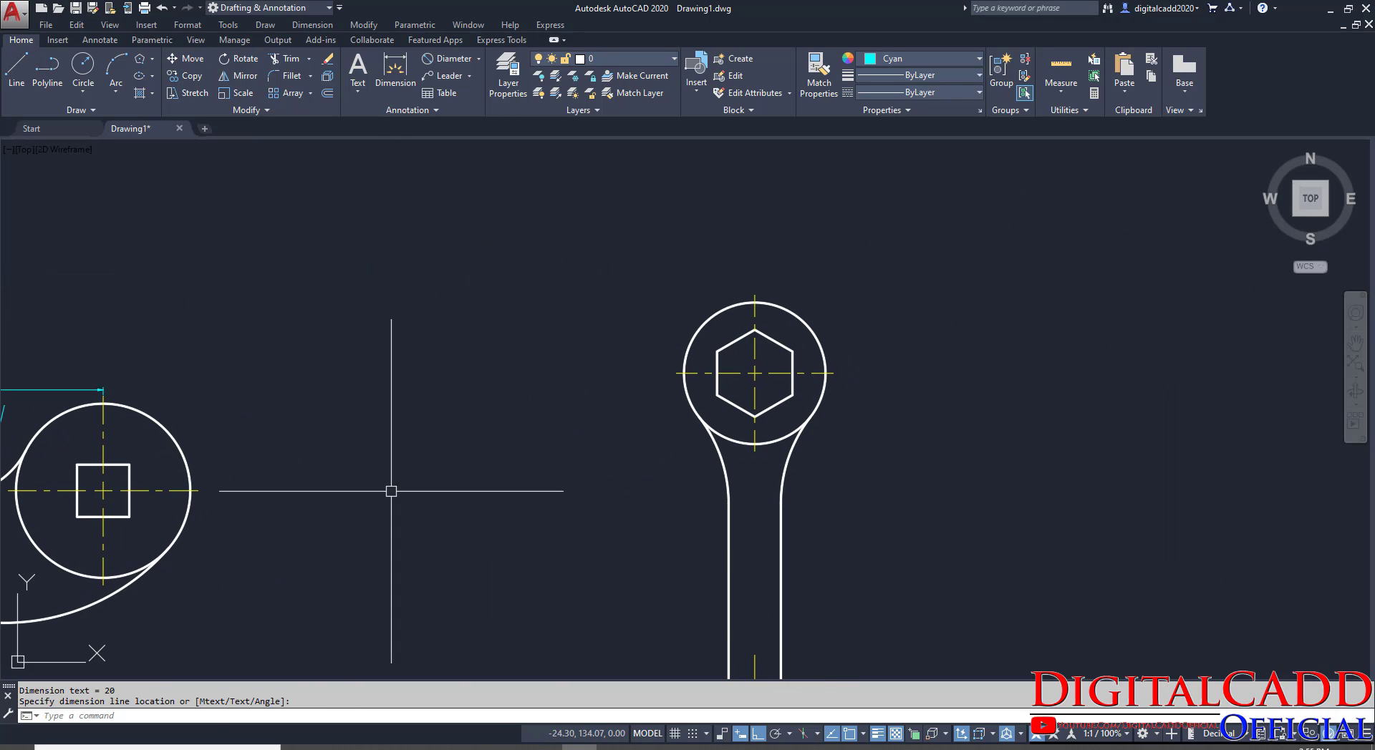
click(468, 62)
middle_drag(868, 456, 680, 302)
click(718, 385)
click(713, 332)
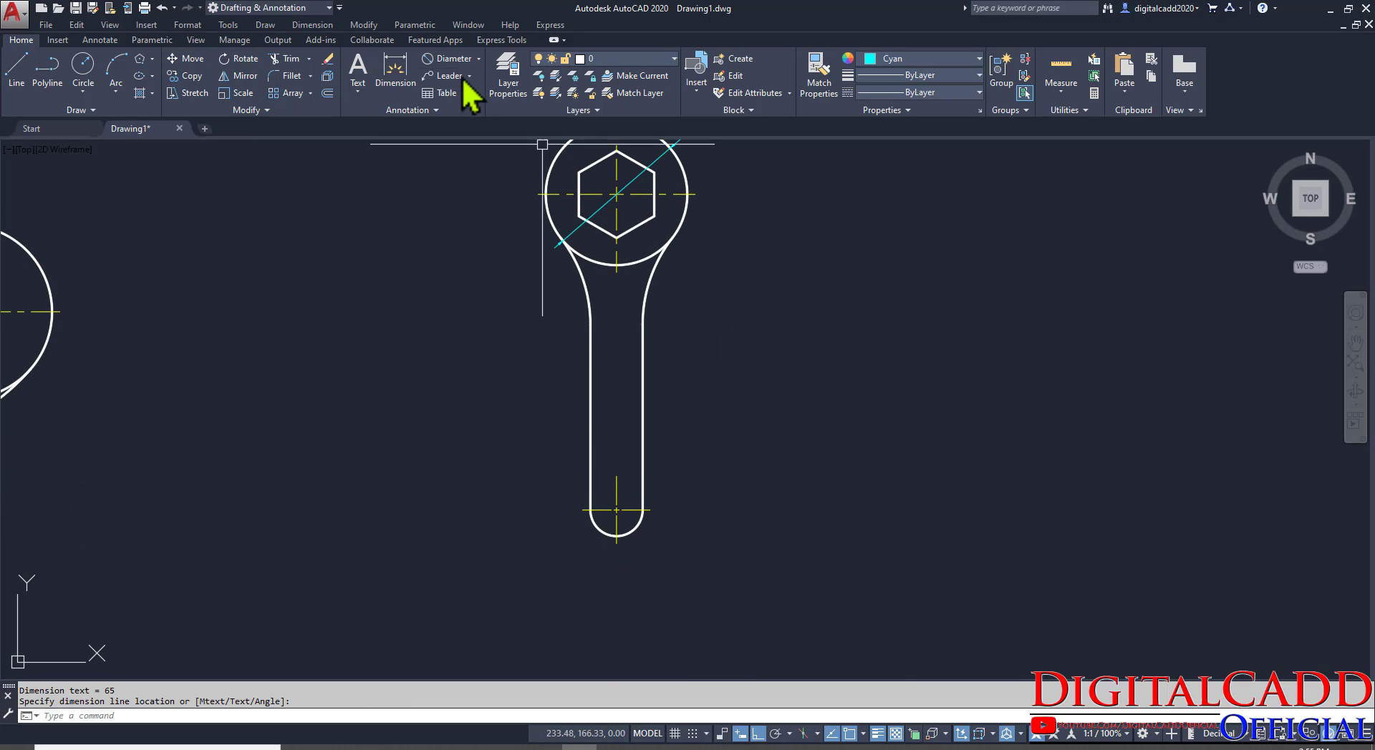
Add a radius dimension to the rounded bottom end of the exercise 28 handle, with its text outside at the lower right.
click(479, 60)
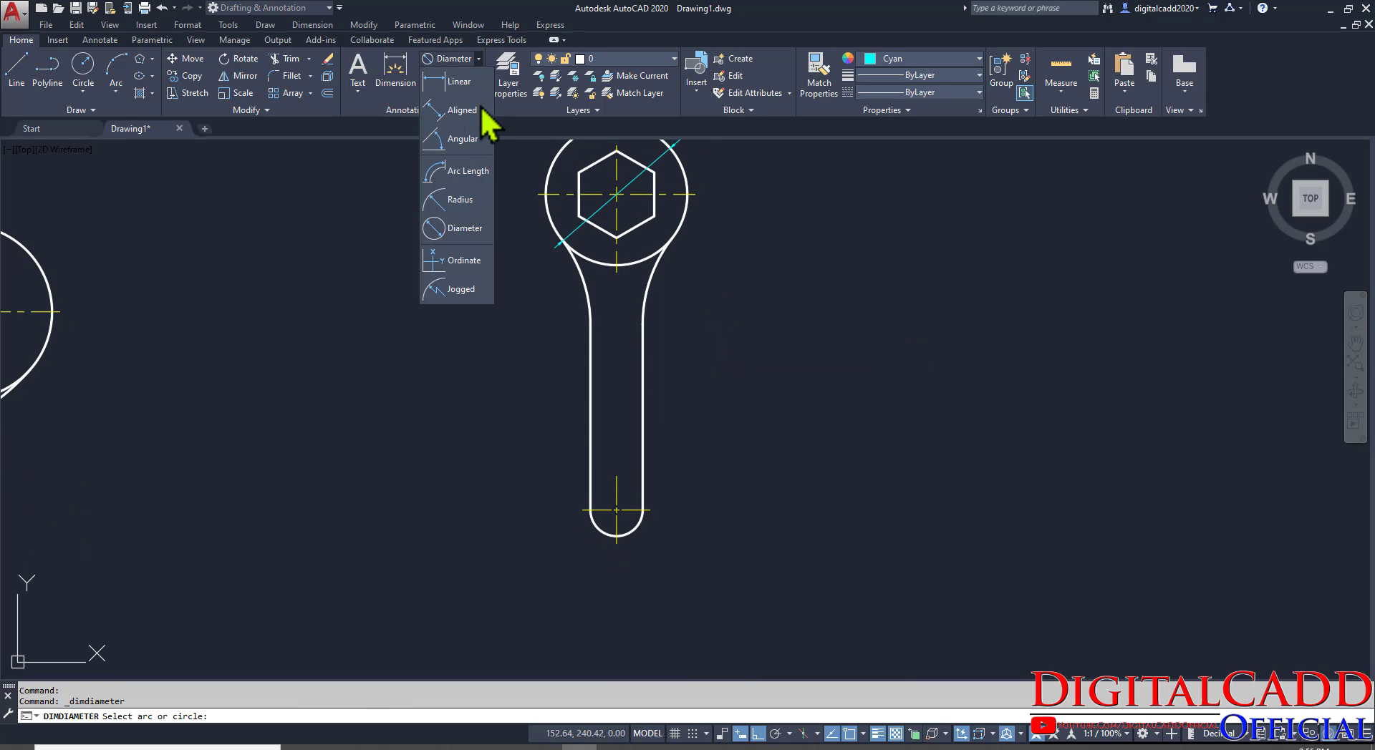
click(460, 200)
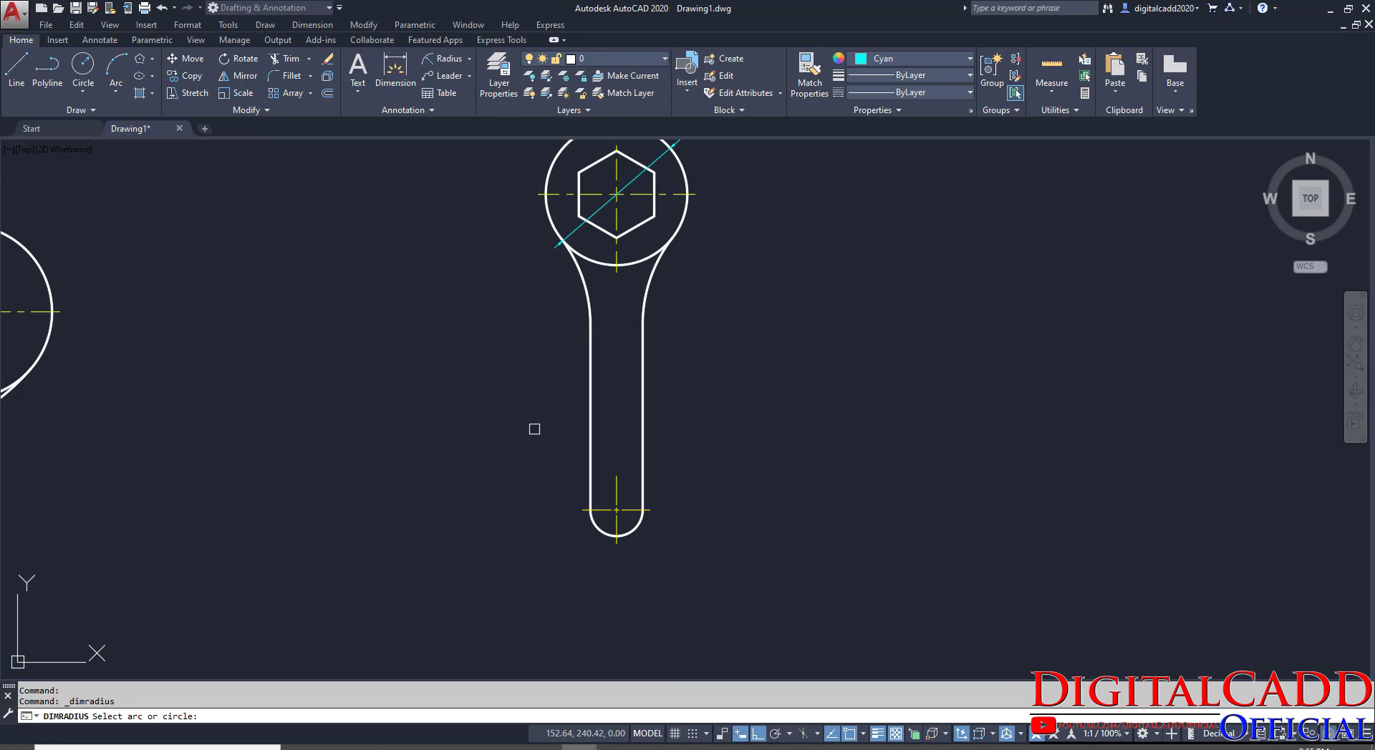
click(632, 538)
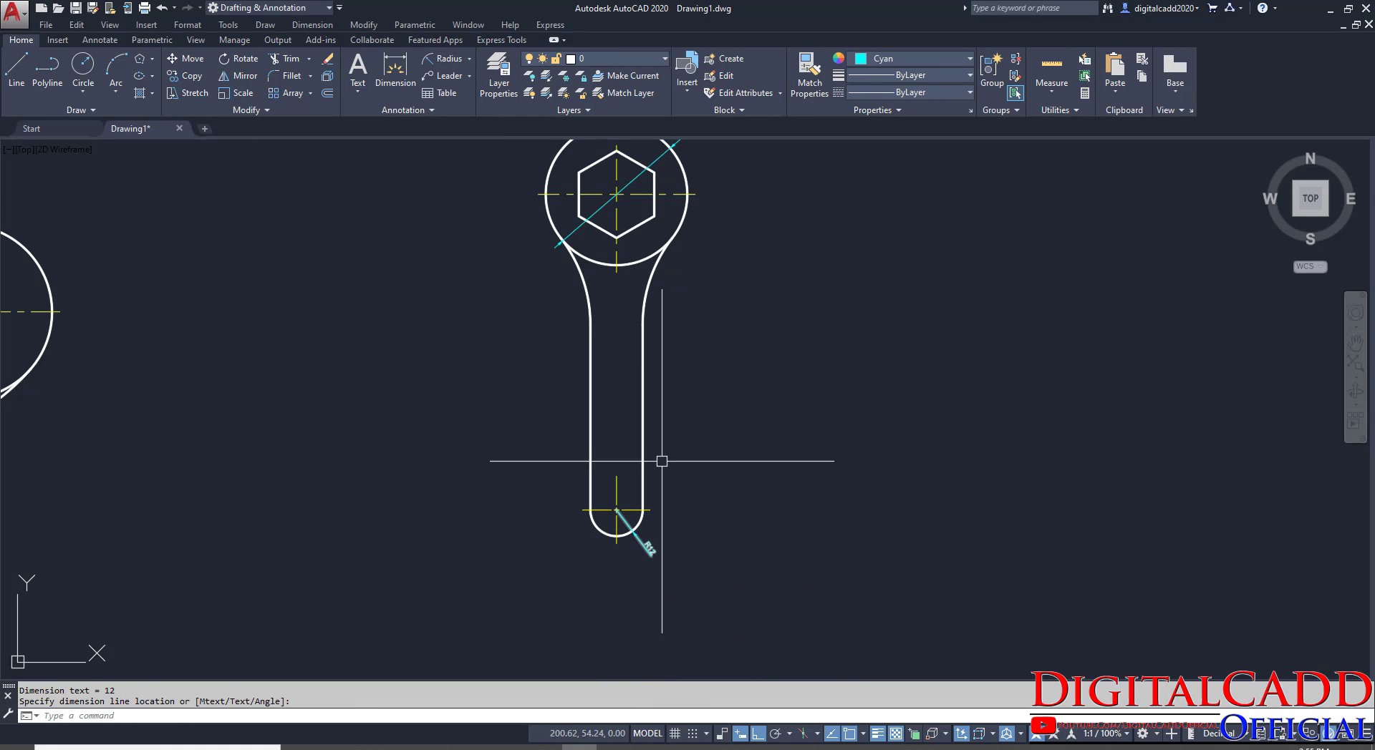
Add a vertical linear dimension on the right side of the exercise 28 part, between the head circle's and rounded end's horizontal centrelines.
middle_drag(661, 461, 641, 491)
click(469, 60)
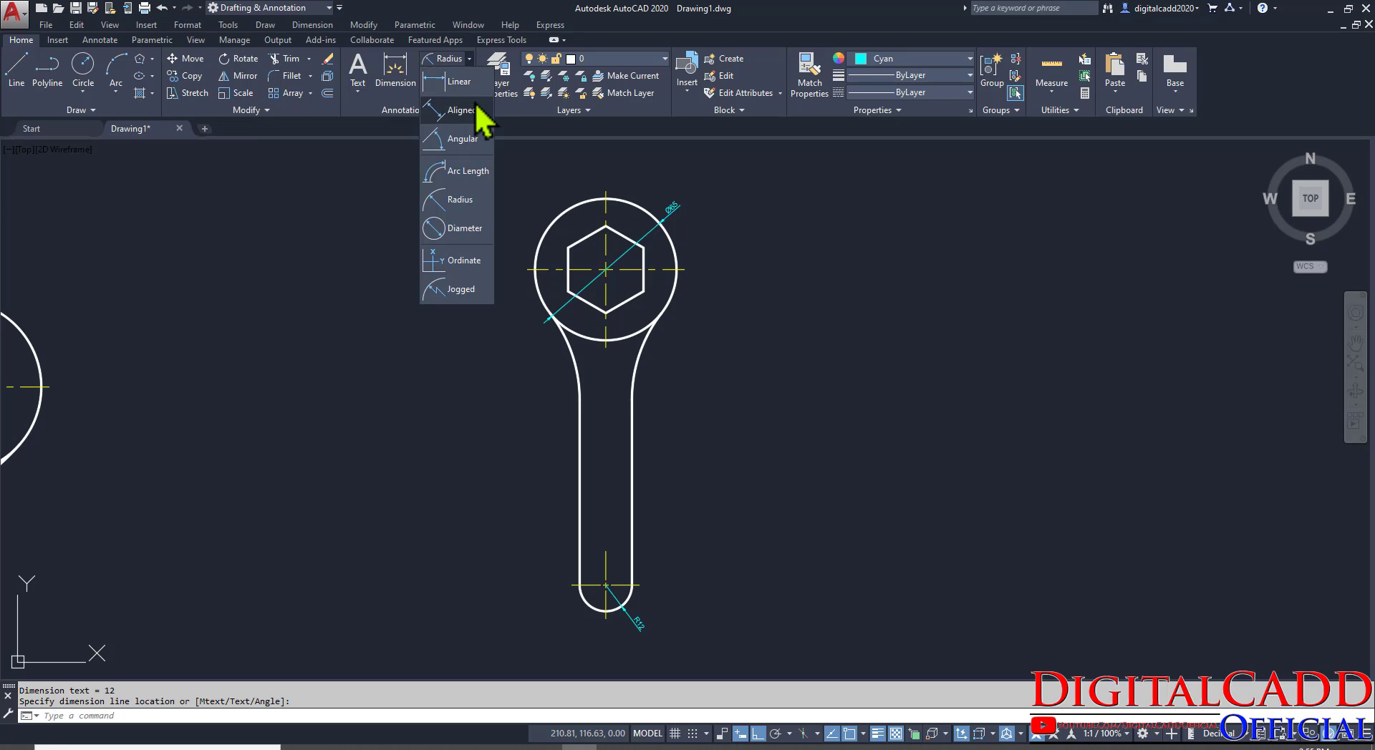
click(467, 90)
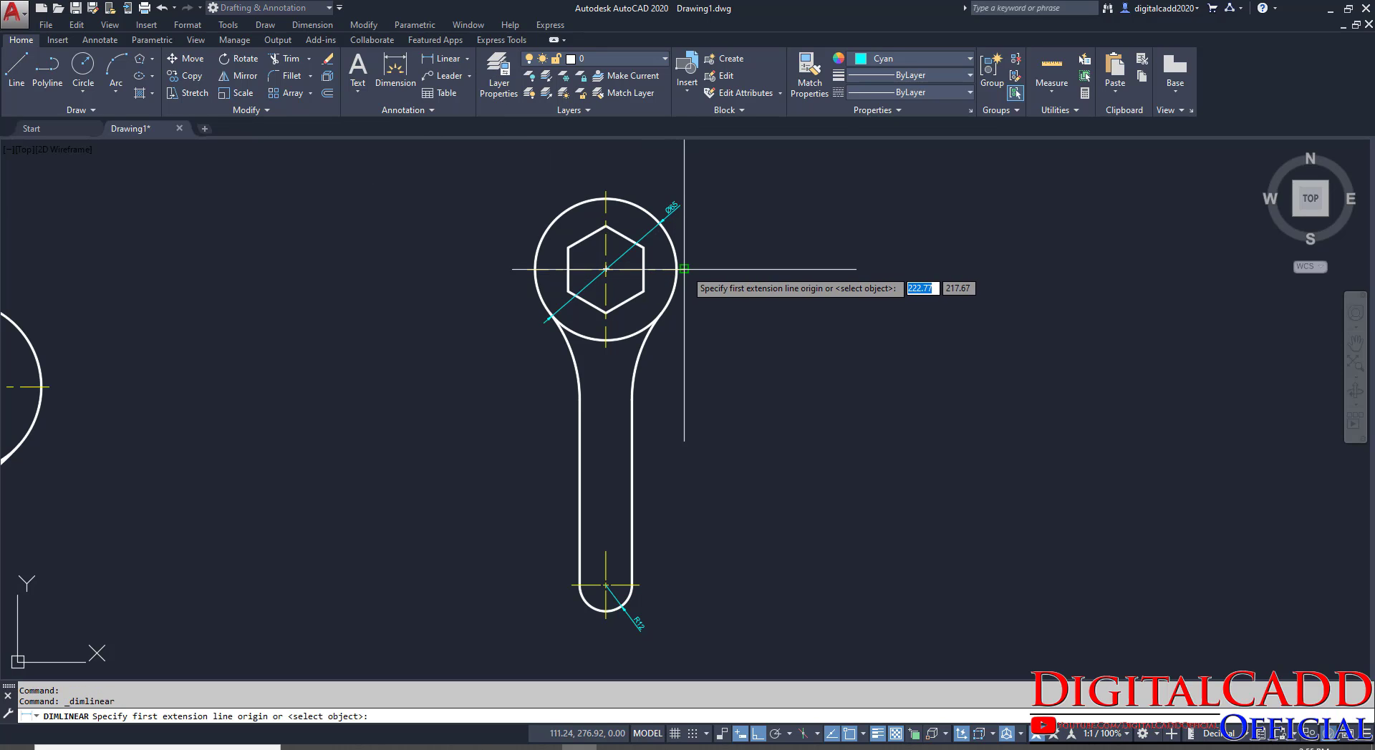
click(684, 270)
click(637, 585)
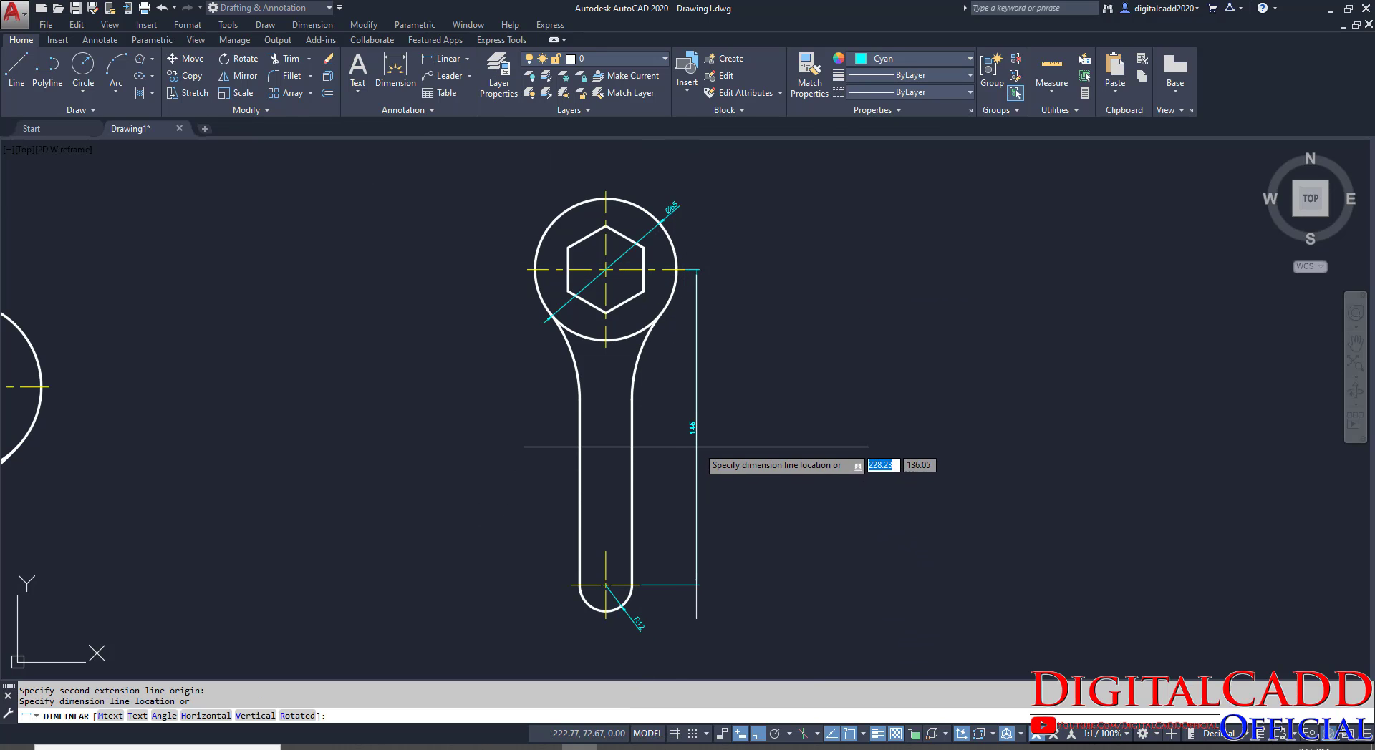
click(698, 435)
mouse_move(745, 466)
middle_down()
mouse_move(797, 546)
mouse_move(756, 573)
middle_up()
scroll(660, 372, up, 4)
key(Return)
key(Return)
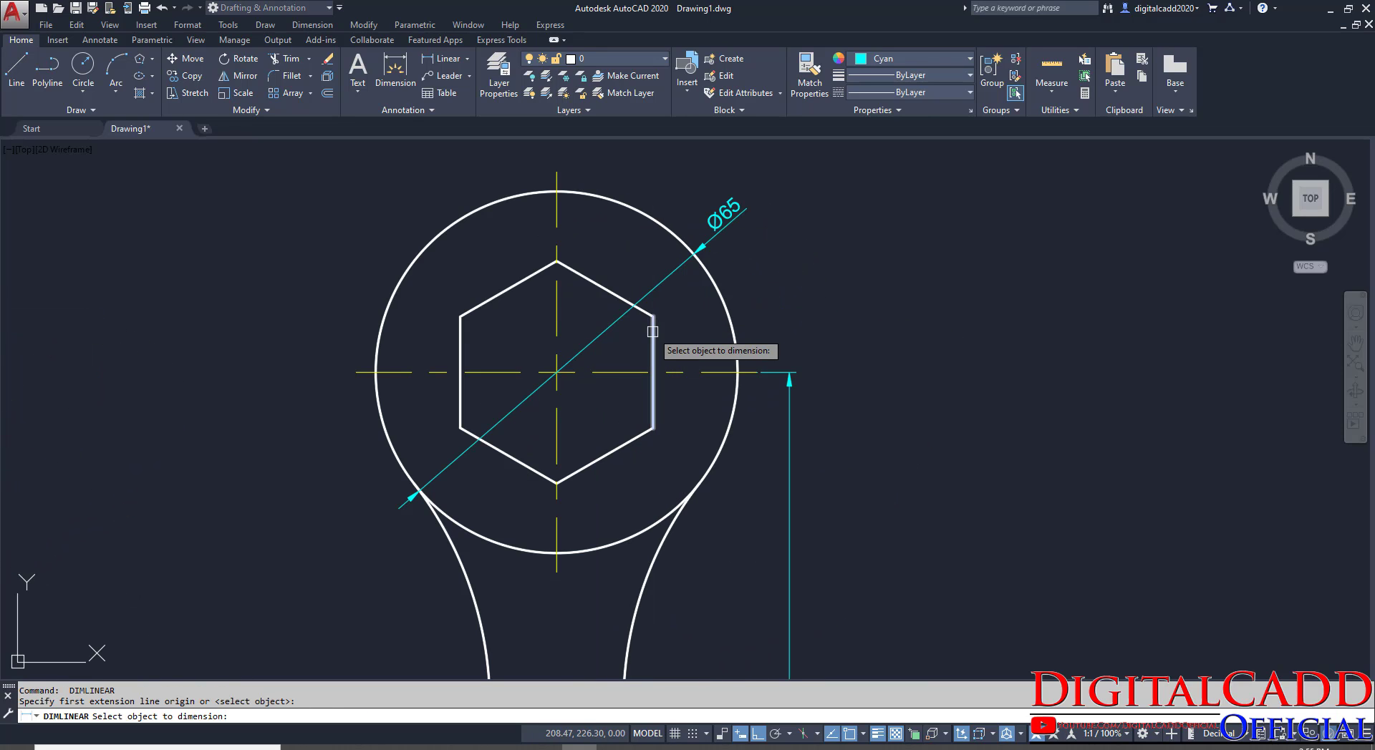
click(653, 358)
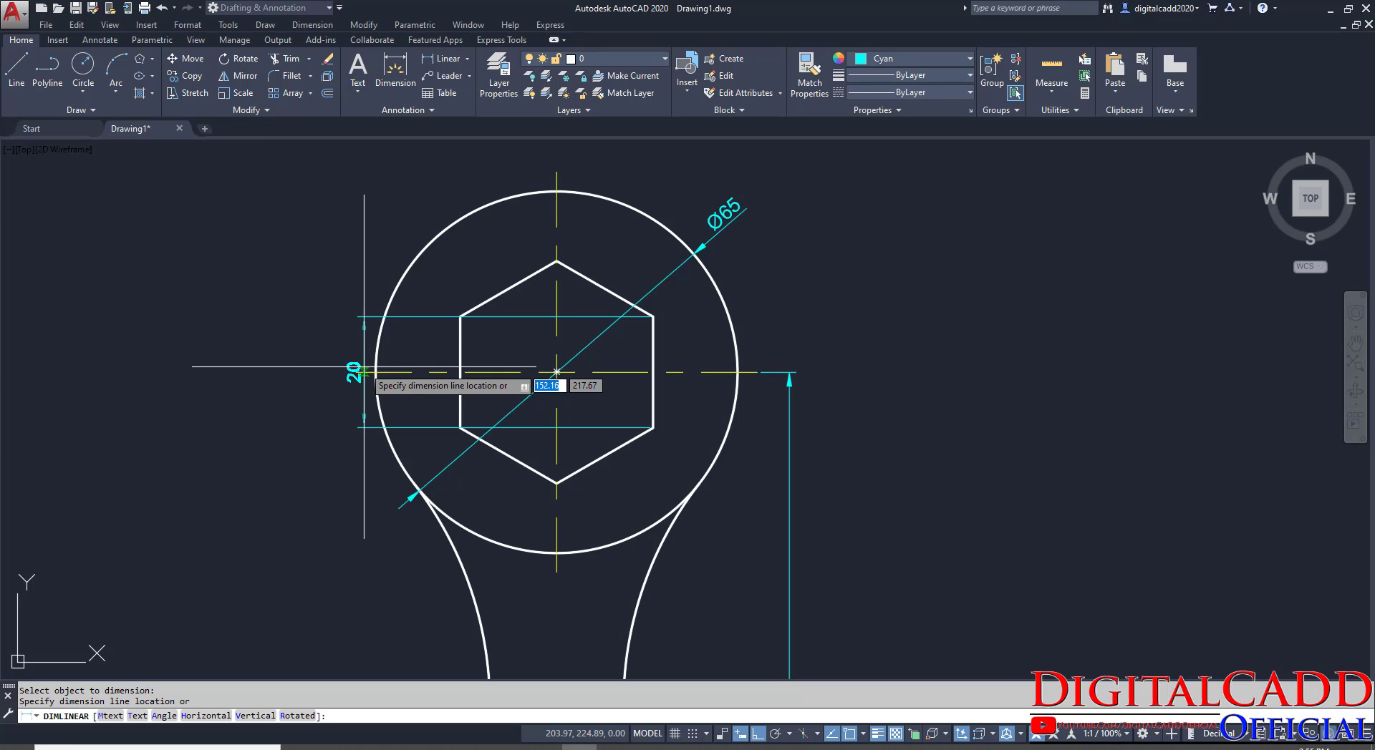
key(Escape)
Add a vertical linear dimension to the hexagon's left side, placed just outside the left edge of the head circle.
key(Return)
key(Return)
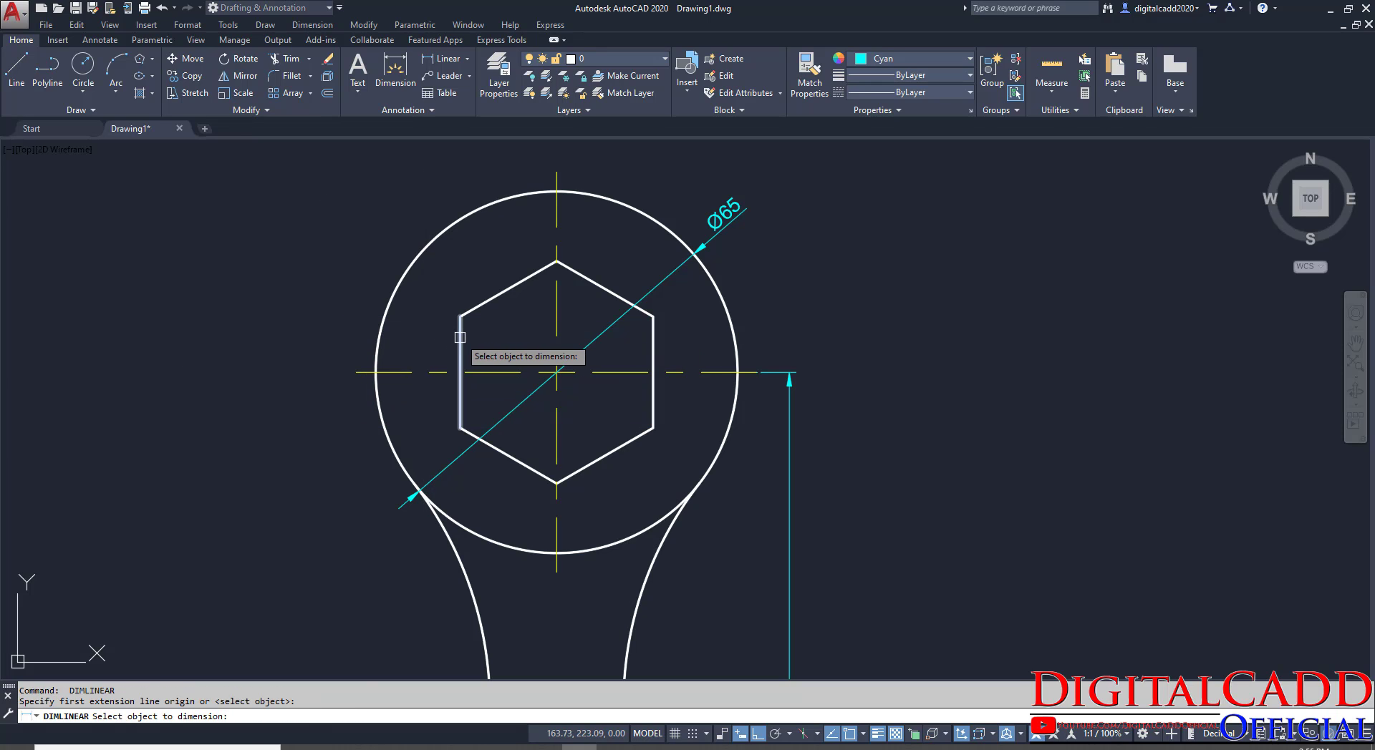
click(459, 337)
click(347, 373)
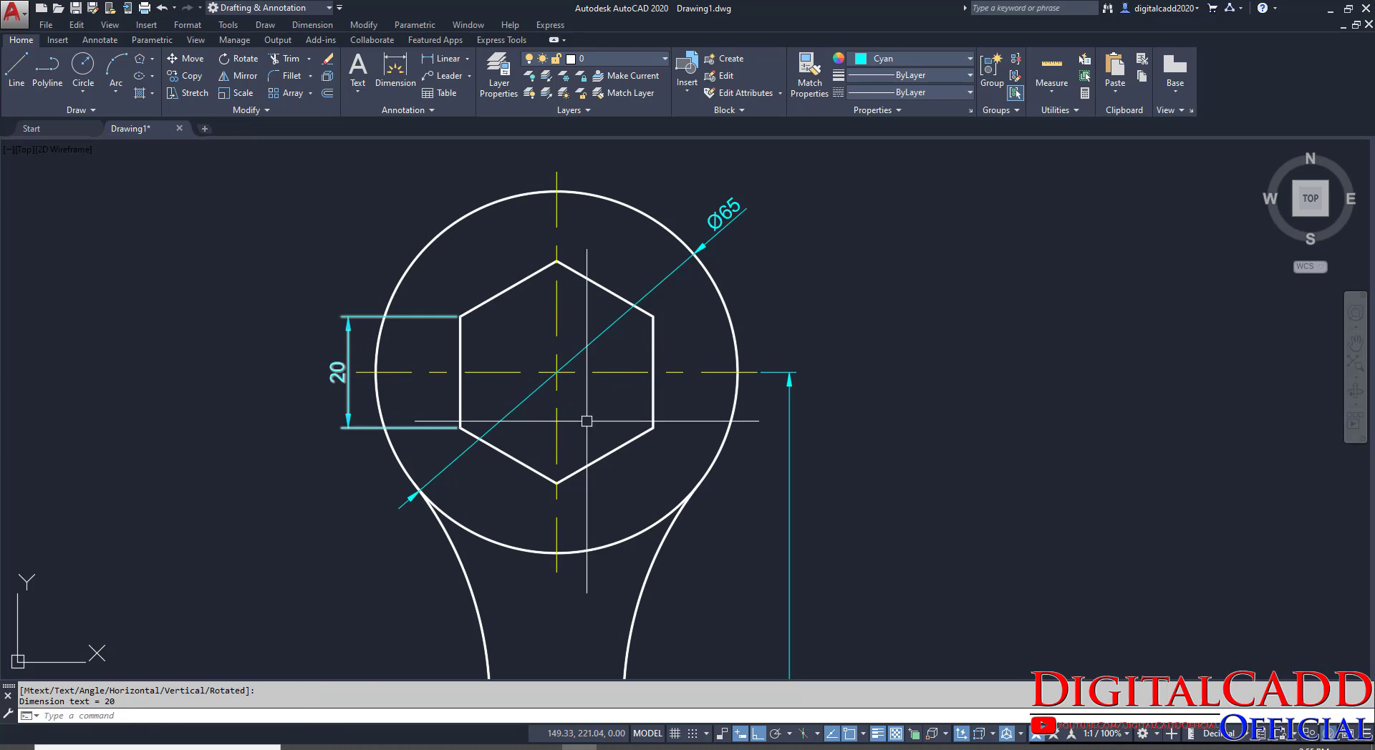
Add a radius dimension to the right concave arc below the head of the exercise 28 part, with its text inside the neck.
scroll(701, 340, down, 4)
middle_drag(709, 454, 676, 406)
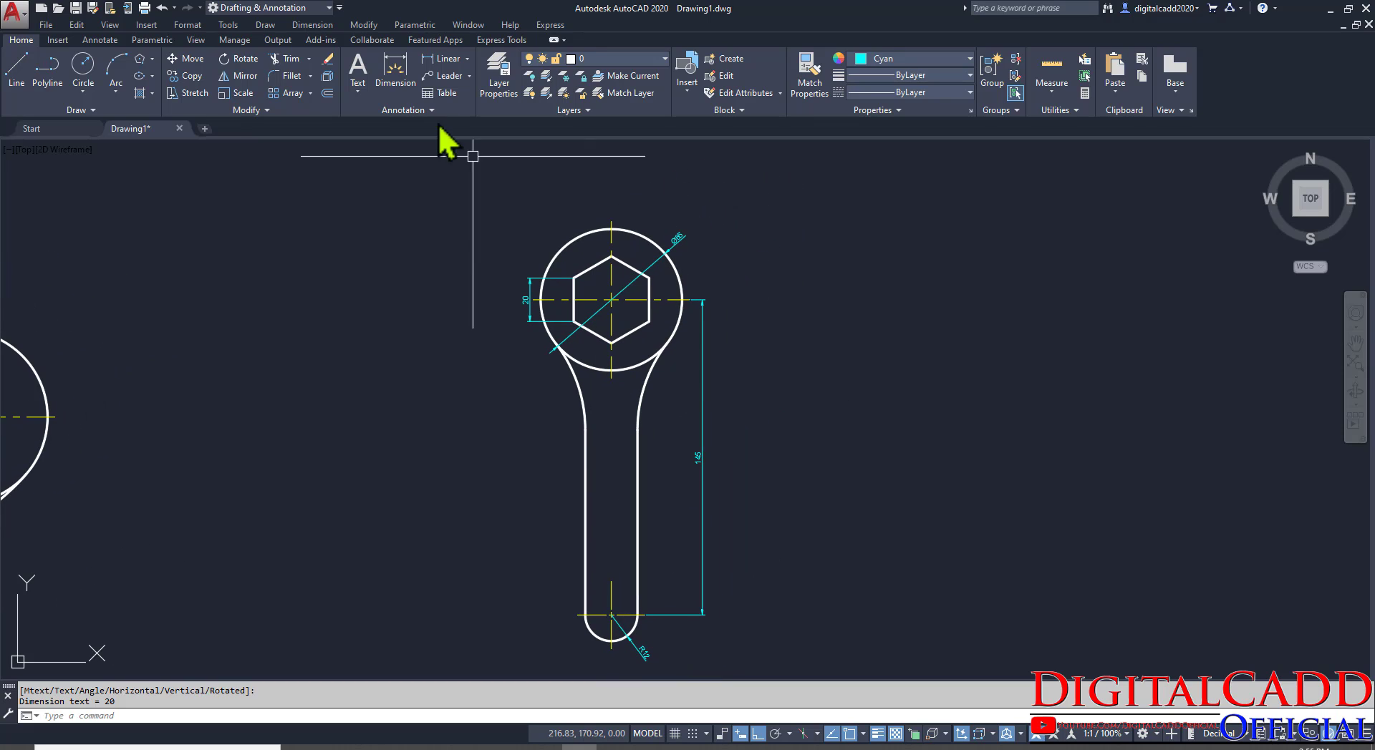
click(467, 59)
click(473, 199)
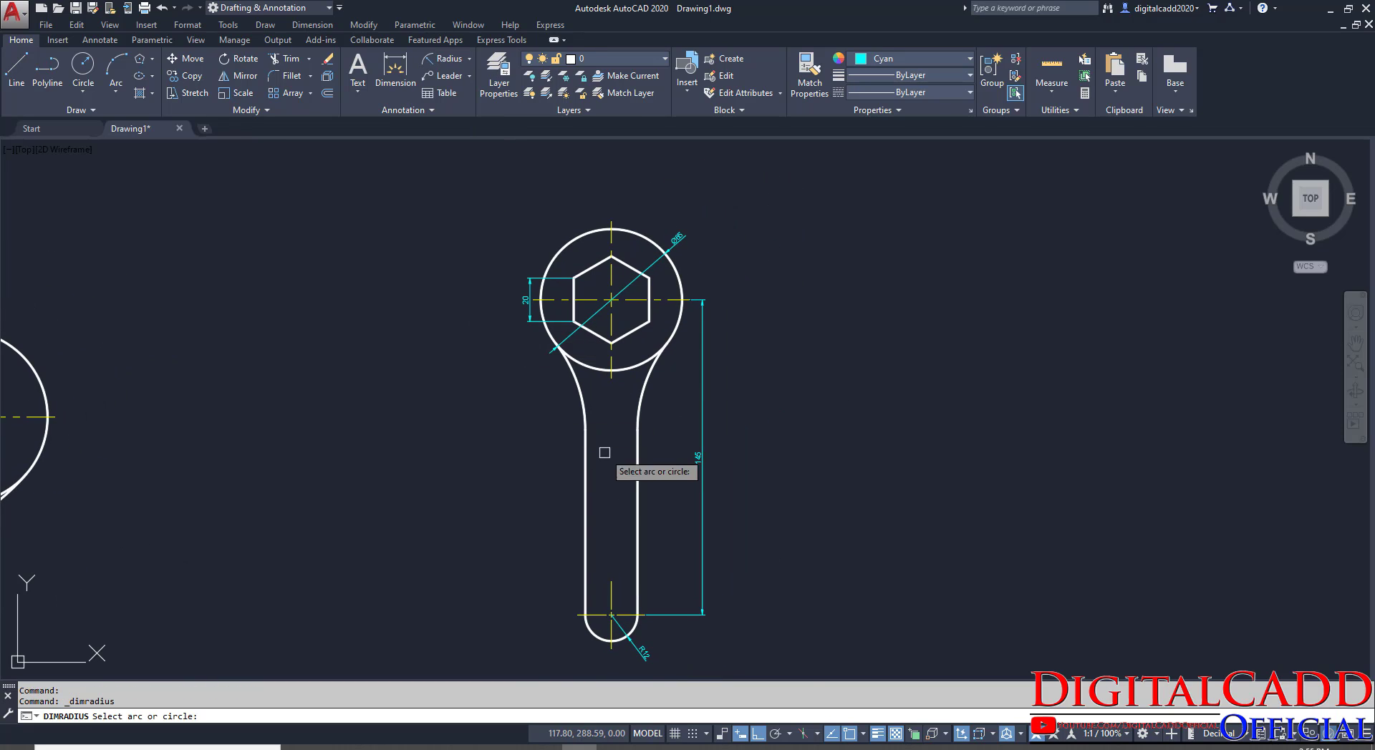
scroll(628, 444, up, 4)
click(666, 315)
click(1012, 402)
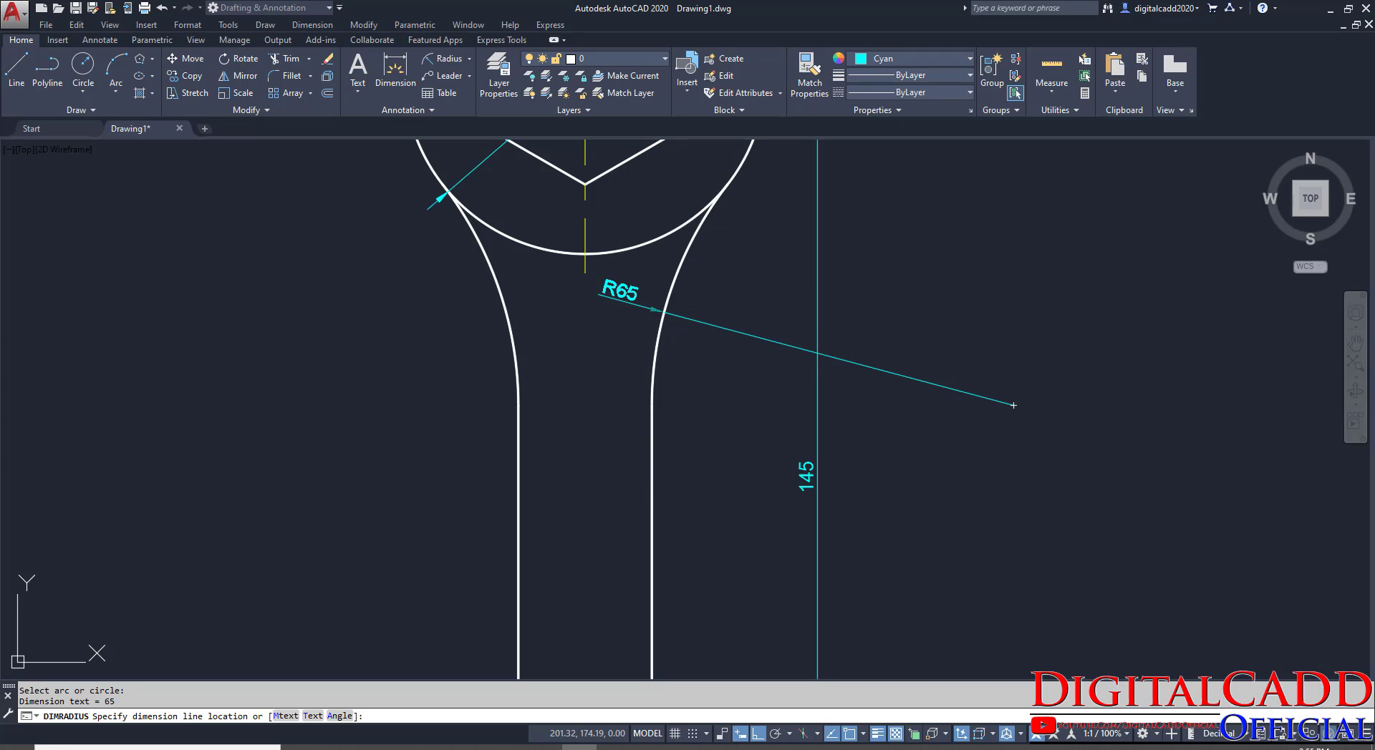
Move the whole exercise 28 part with its dimensions horizontally to the left, closer to the exercise 27 part.
scroll(1012, 401, down, 5)
middle_drag(641, 435, 577, 498)
scroll(462, 323, up, 3)
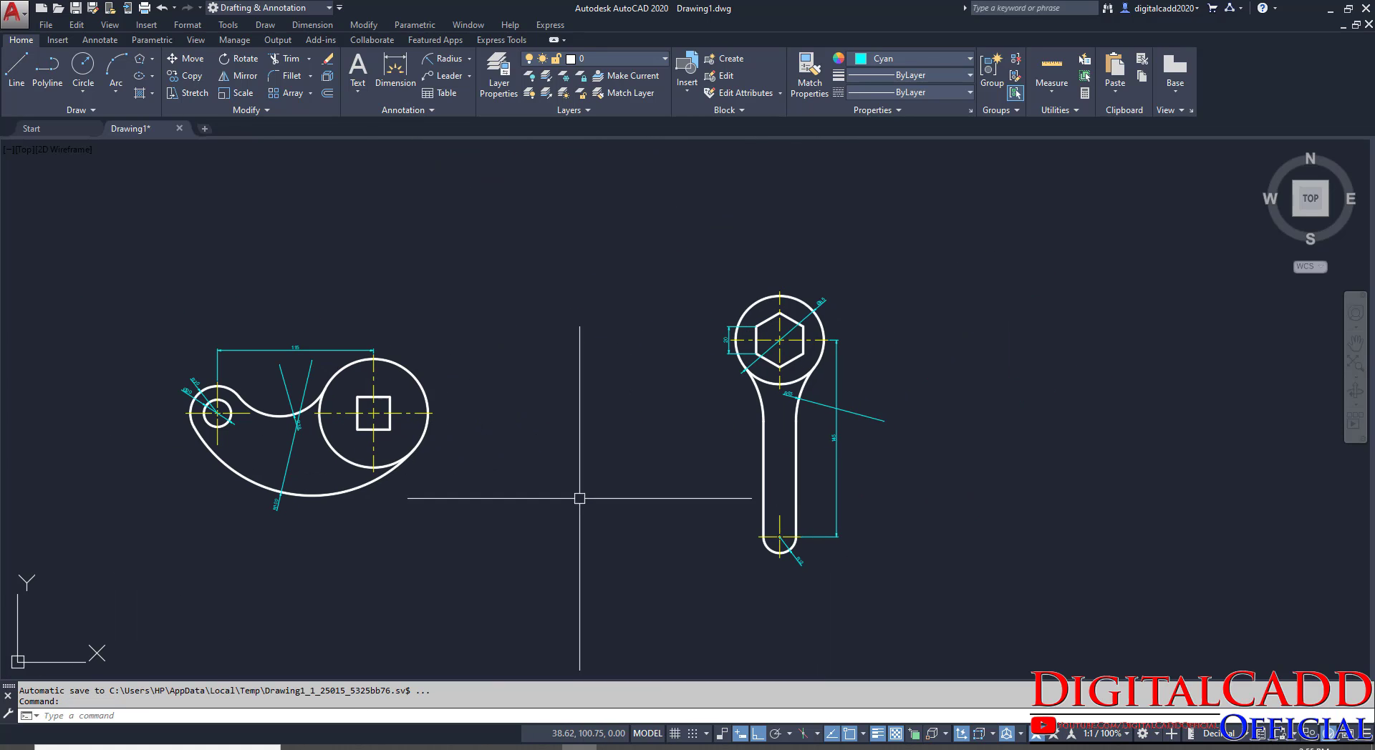
click(973, 204)
click(680, 621)
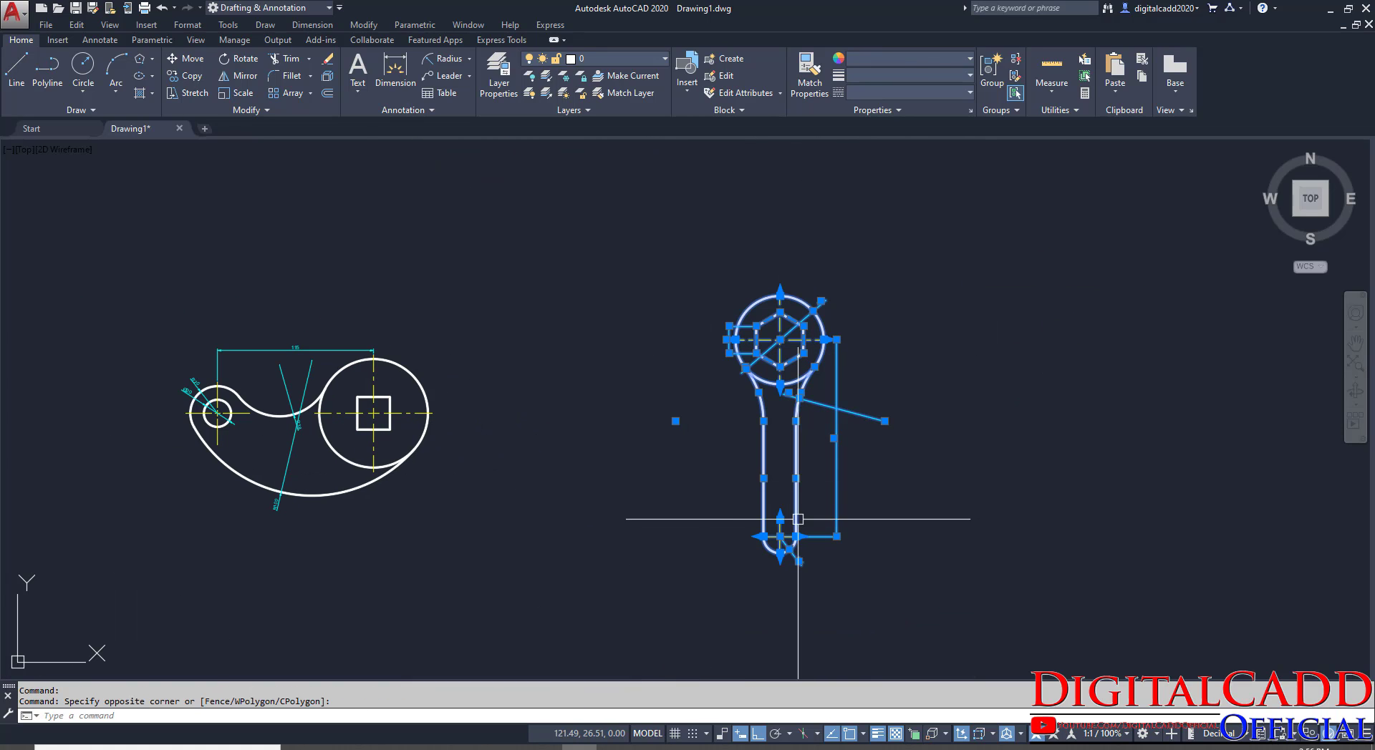
text(M)
key(Return)
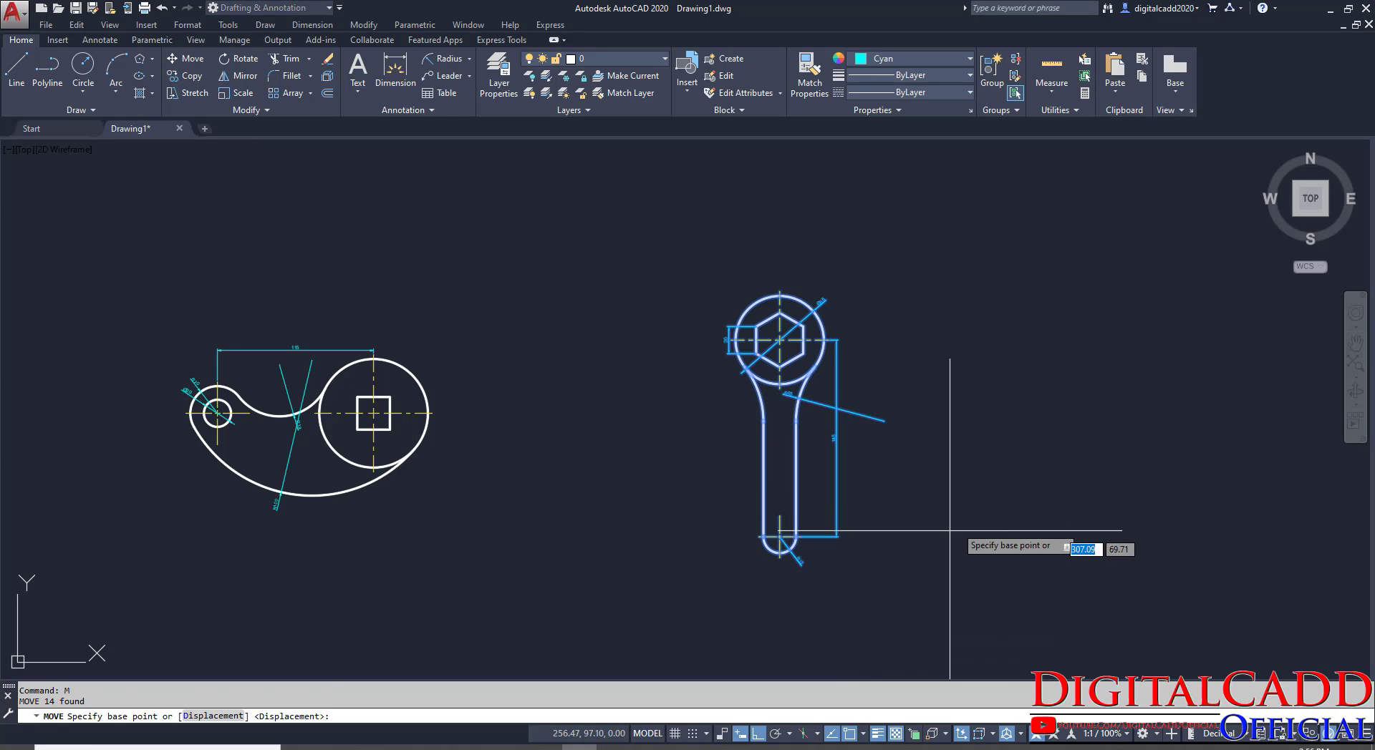
click(1031, 473)
click(813, 480)
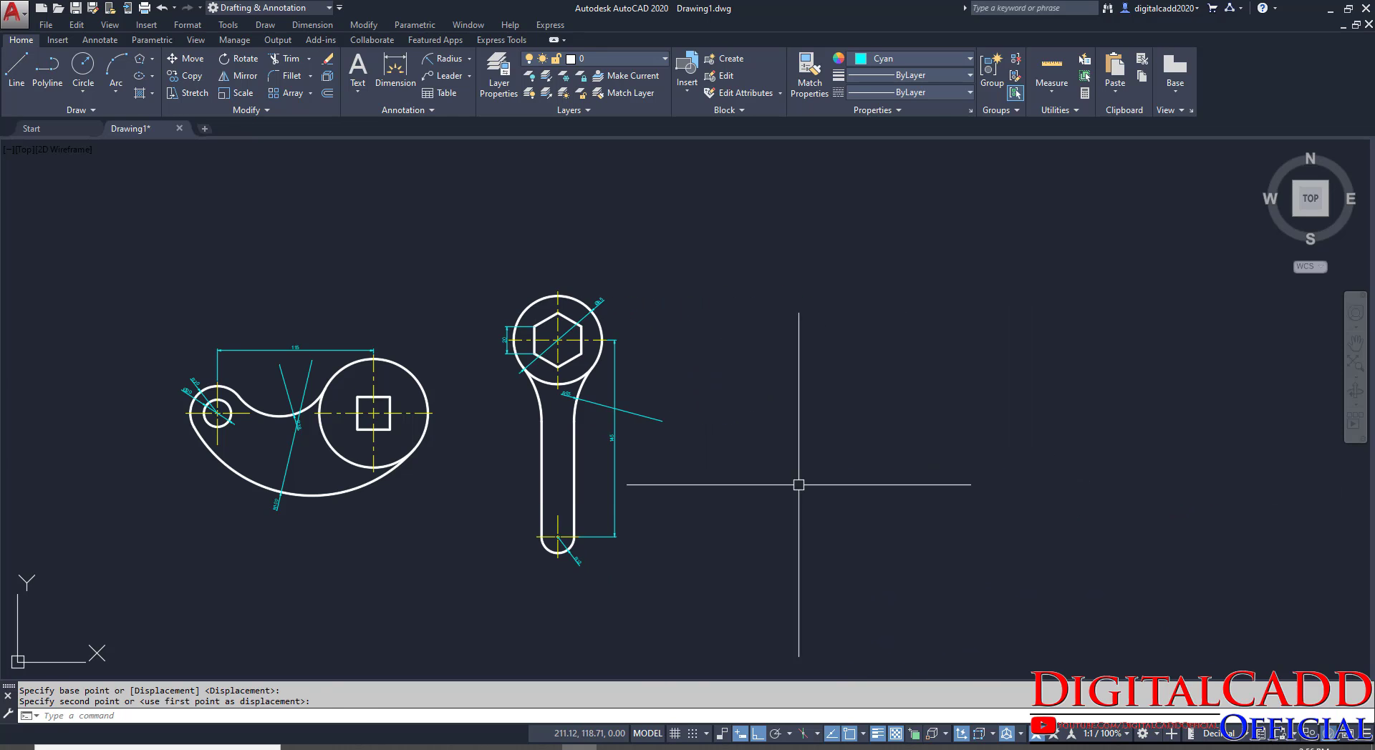
Modify the ISO-25 dimension style to use an overall scale of 3.
middle_drag(436, 481, 728, 518)
scroll(729, 517, up, 2)
middle_drag(818, 528, 747, 534)
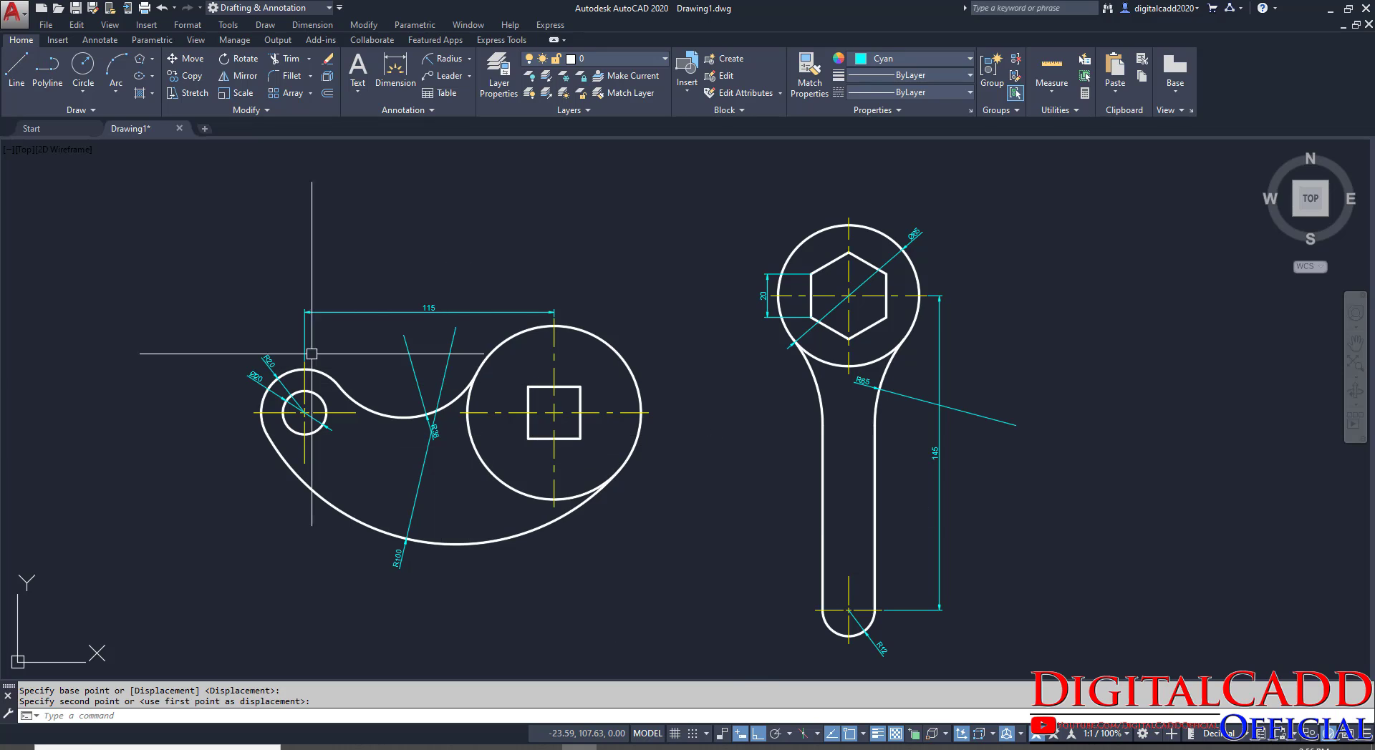
scroll(309, 390, up, 2)
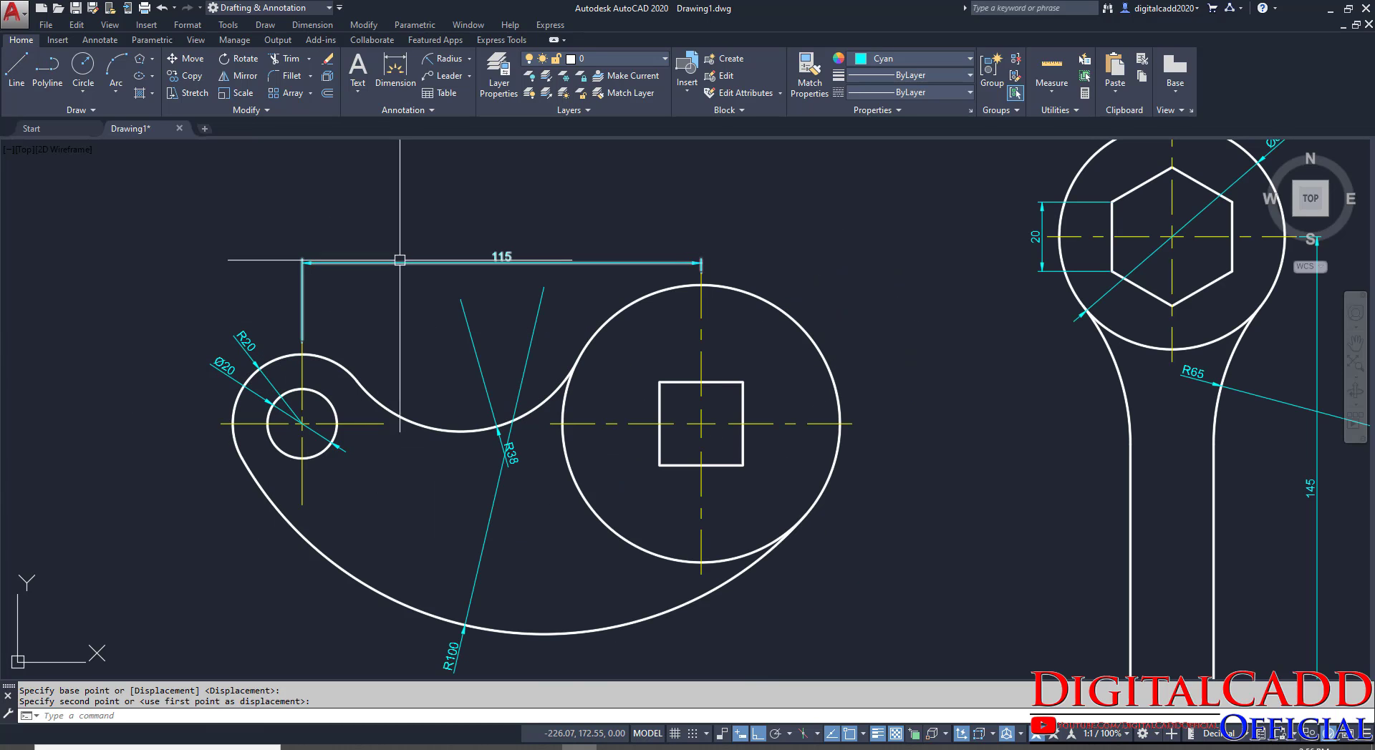
scroll(399, 260, down, 4)
scroll(807, 528, up, 2)
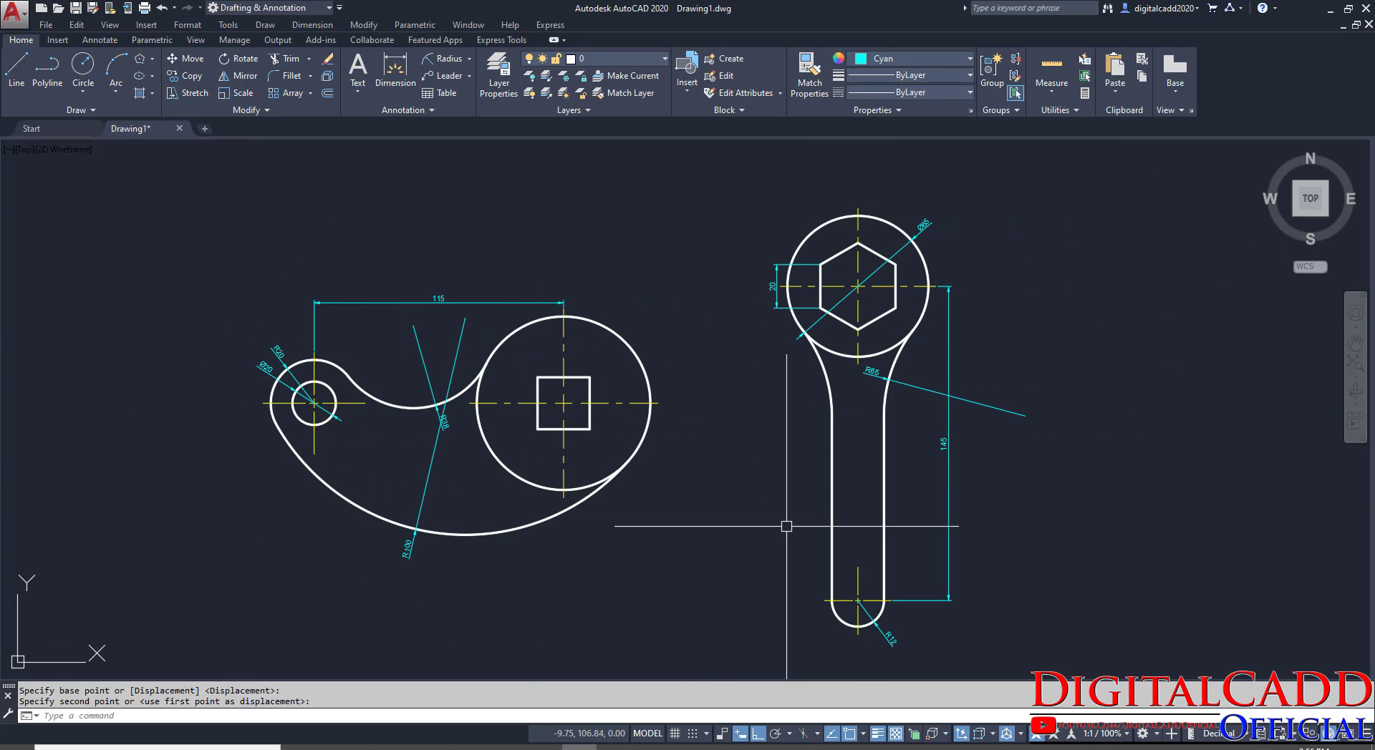
key(Return)
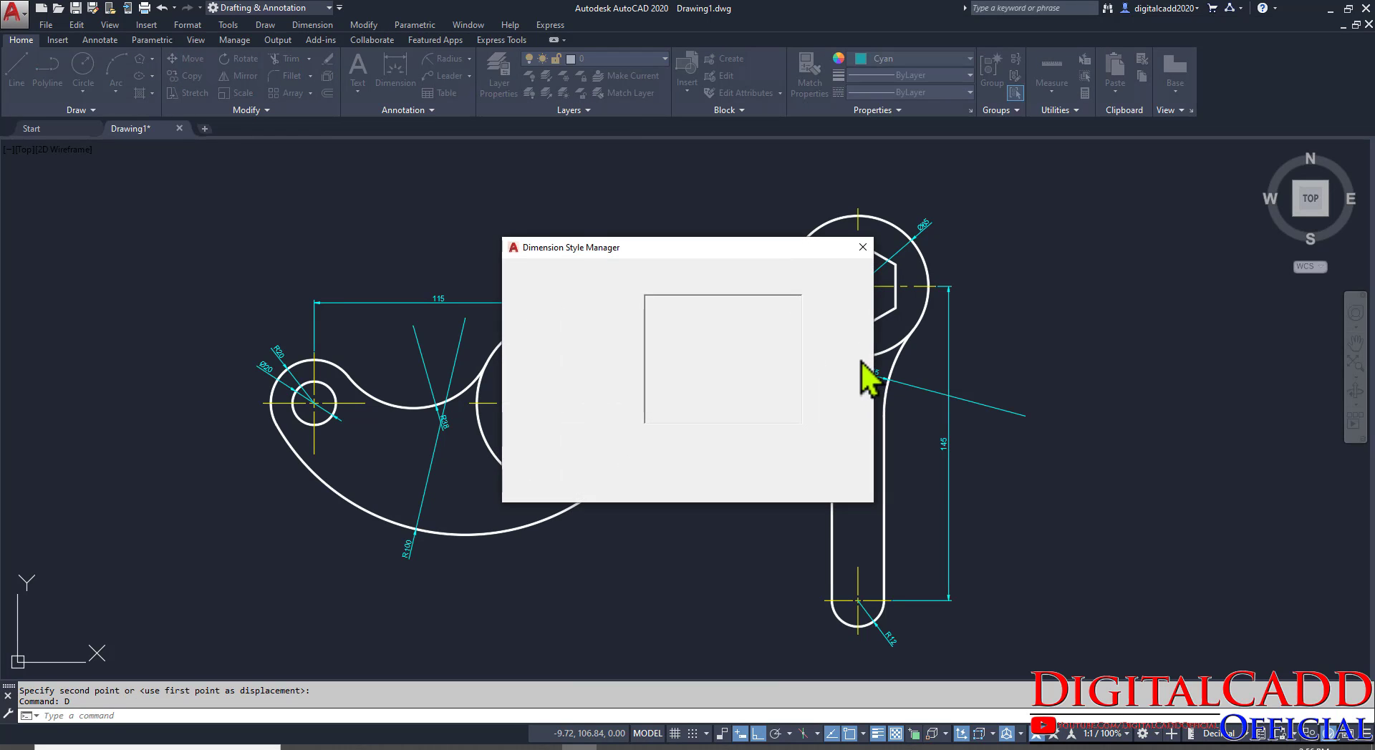
click(840, 348)
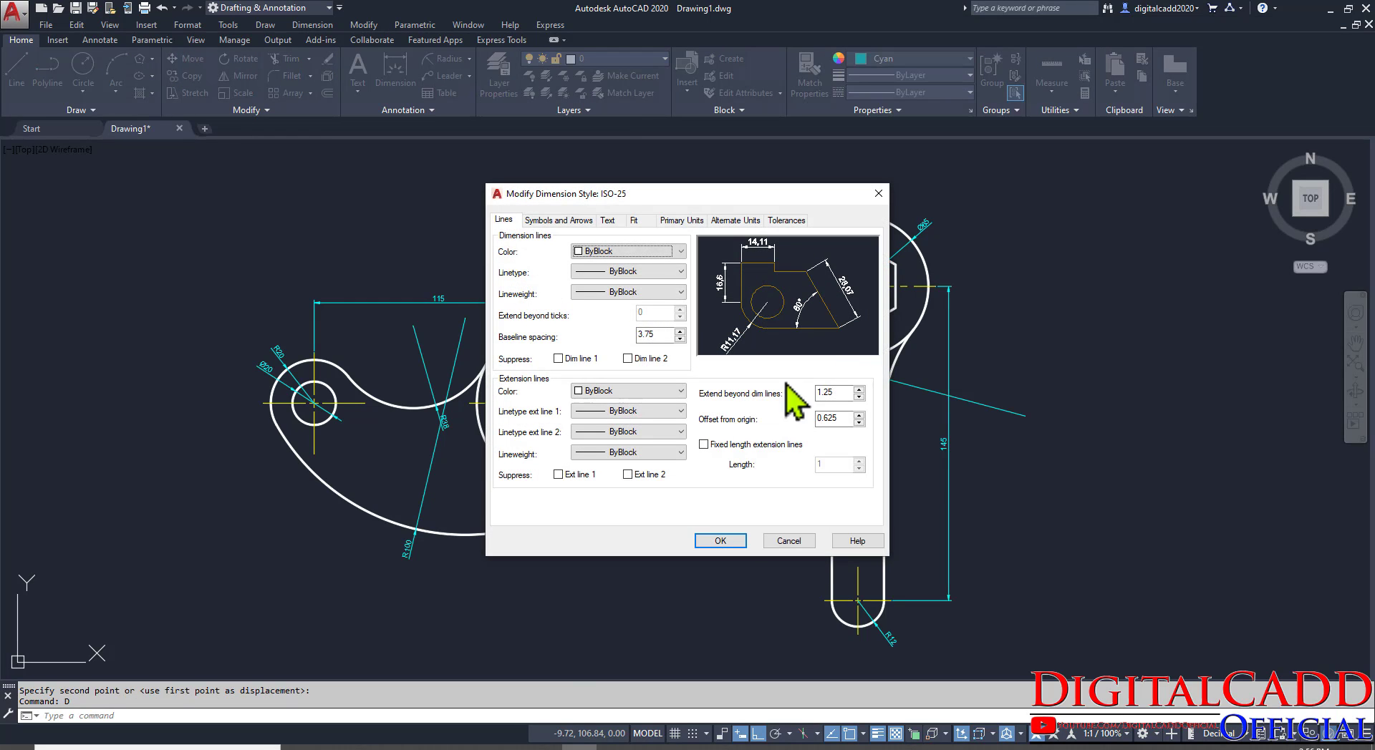
click(633, 220)
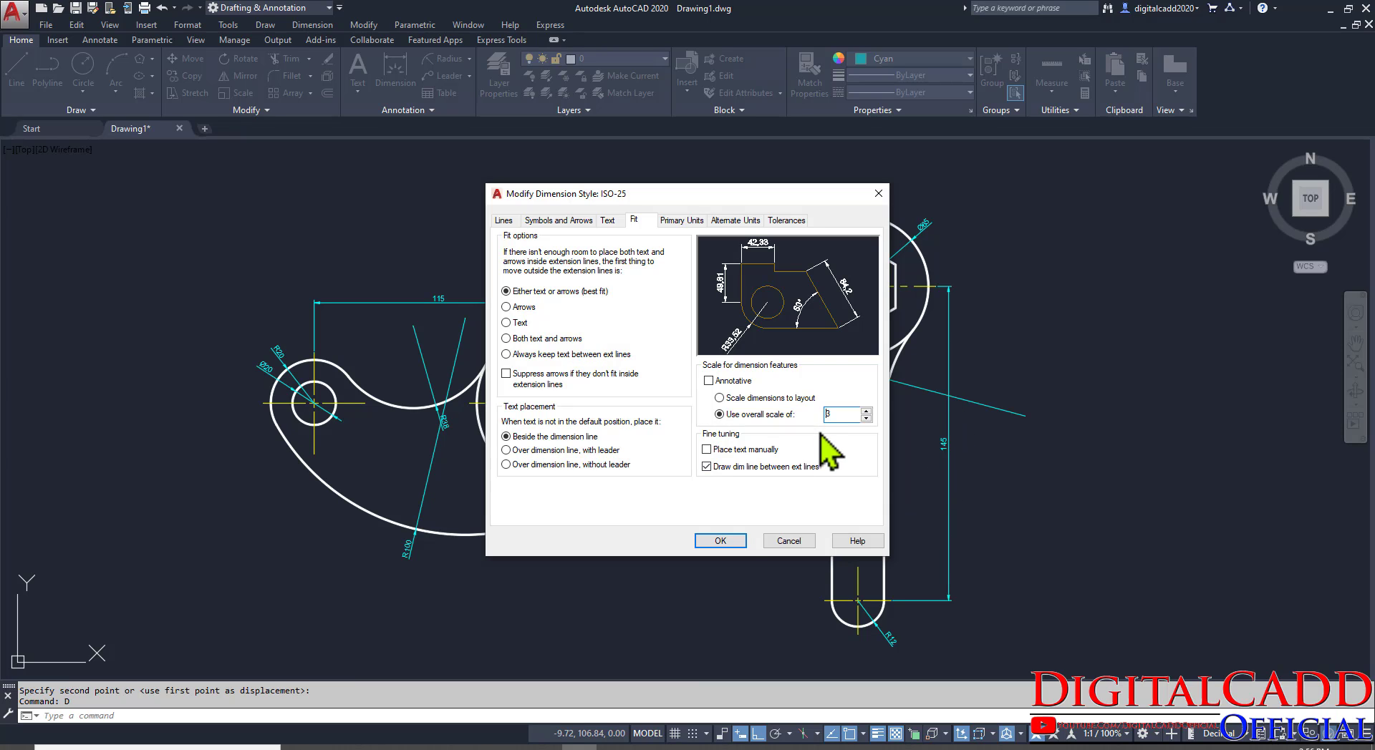
click(729, 542)
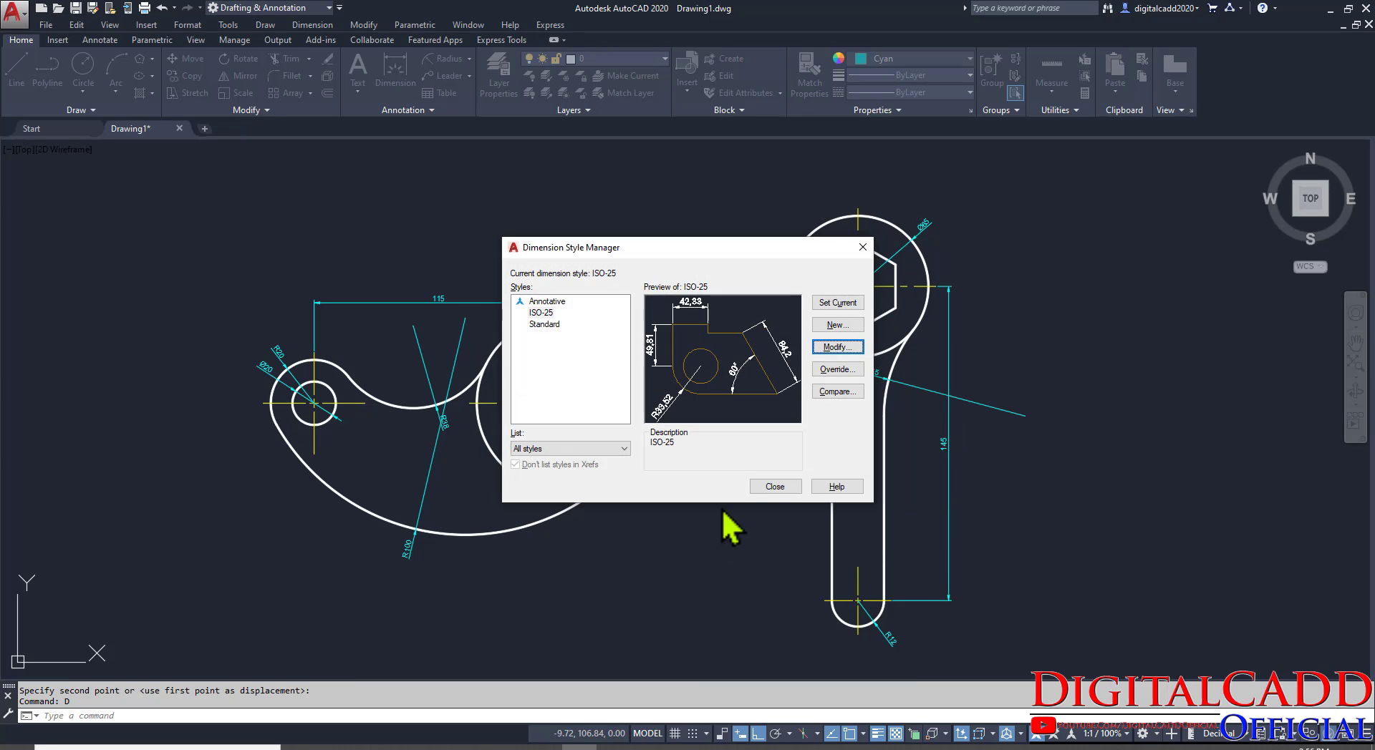
click(768, 487)
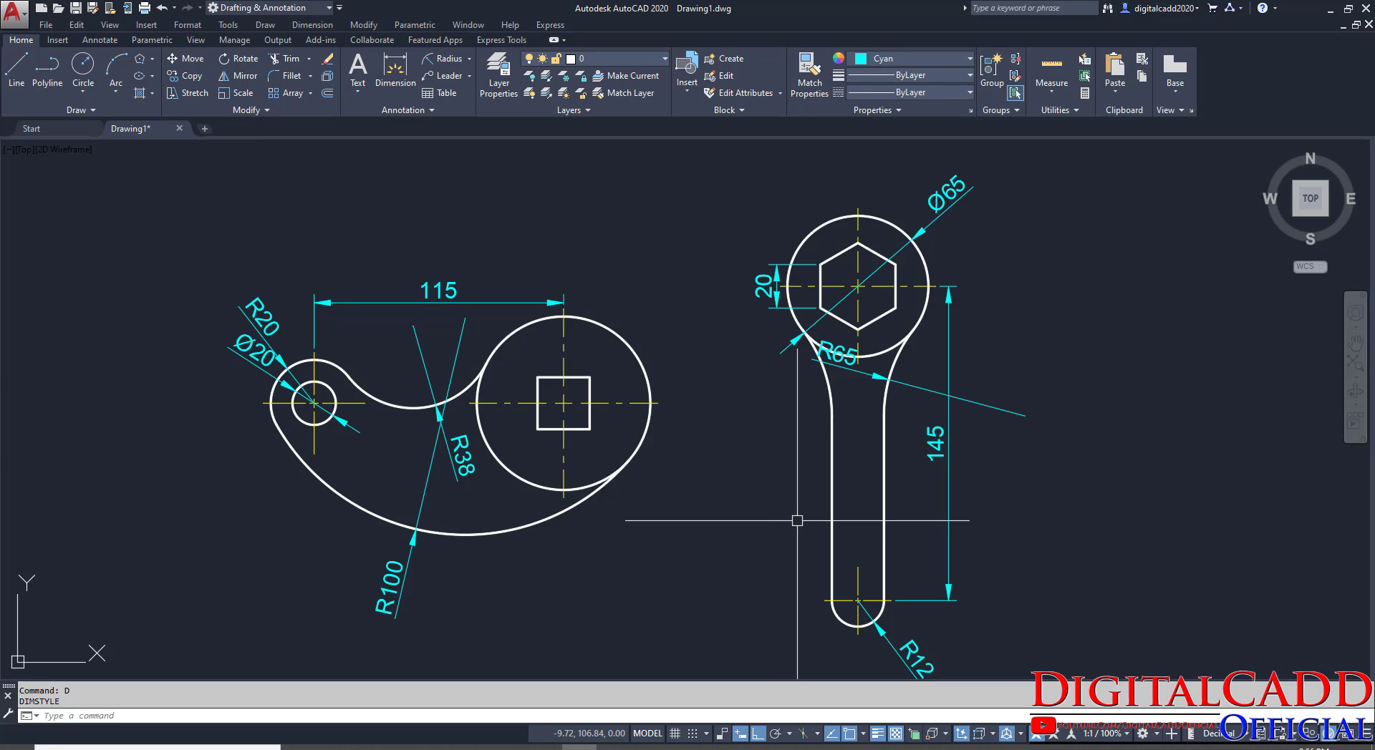
Set the overall scale of the ISO-25 dimension style to 2.
text(D)
key(Return)
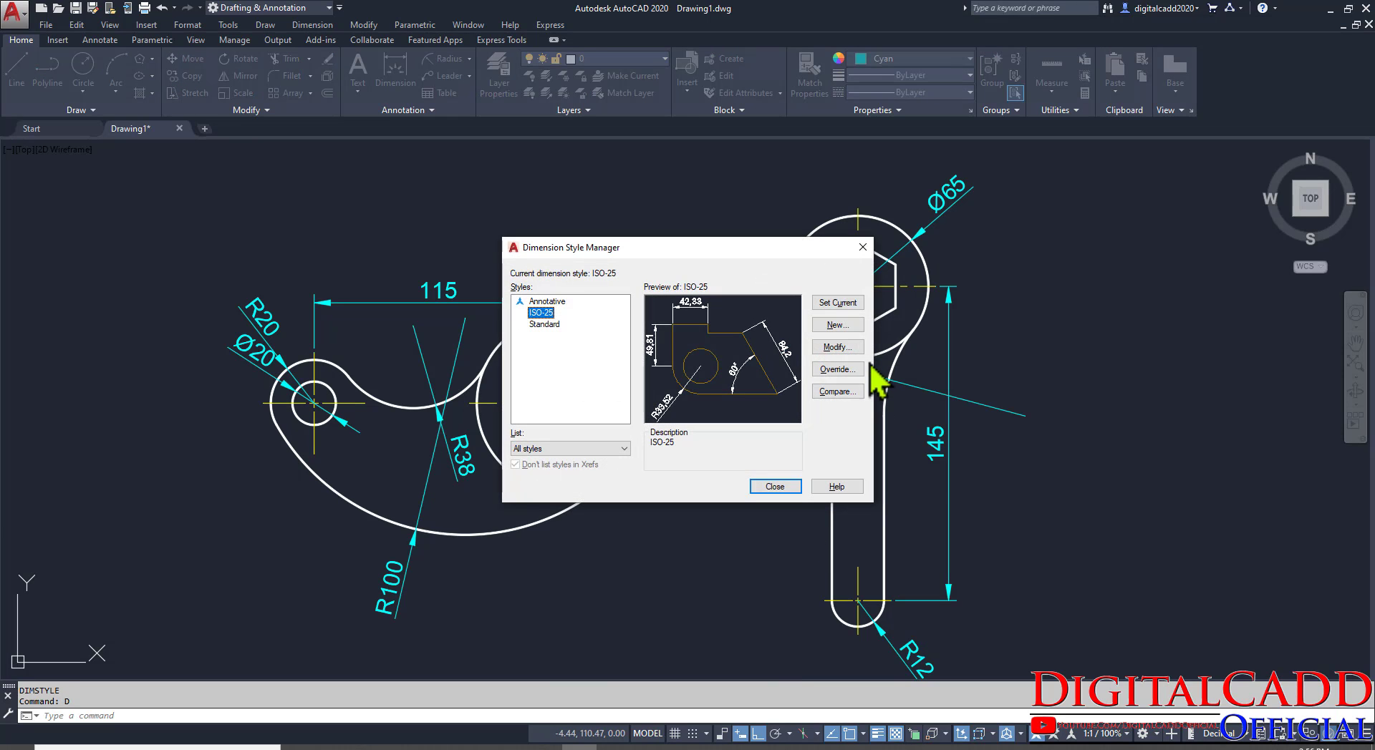
click(837, 347)
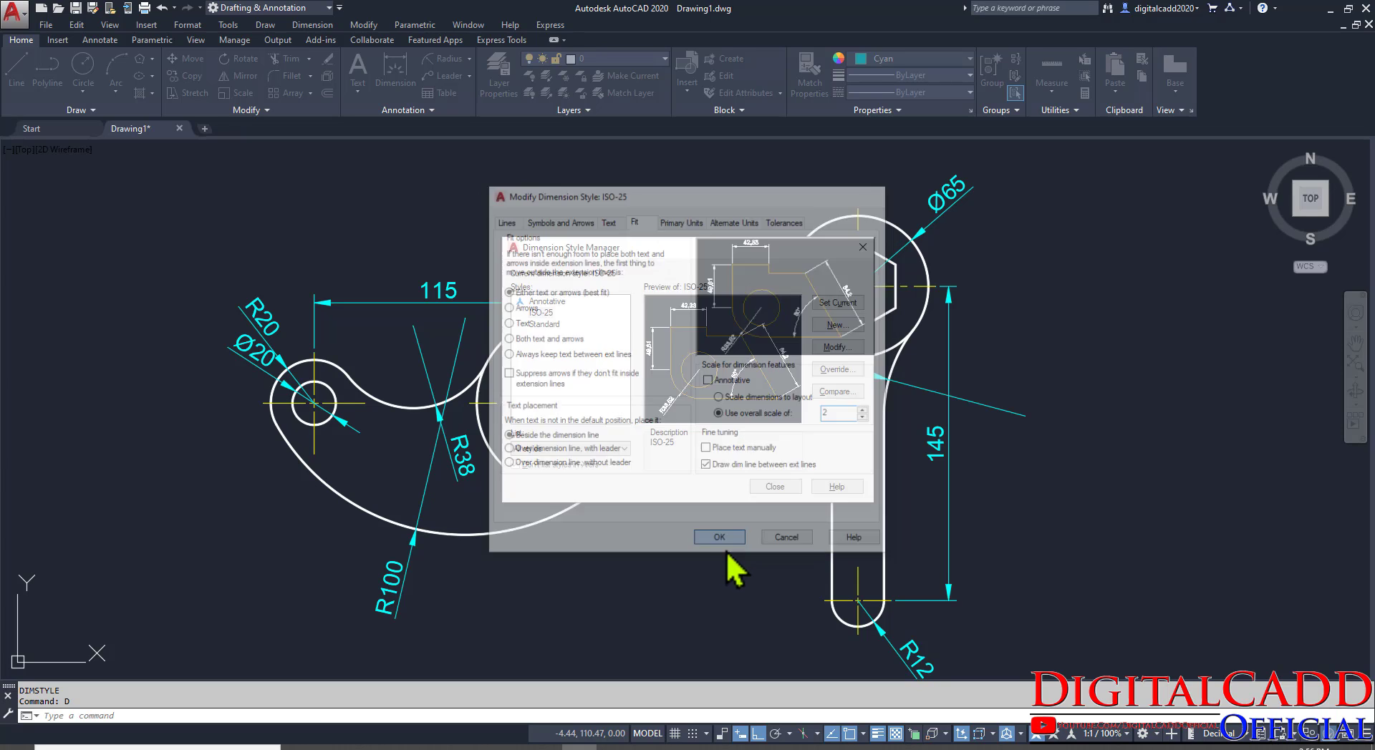
click(720, 541)
click(765, 488)
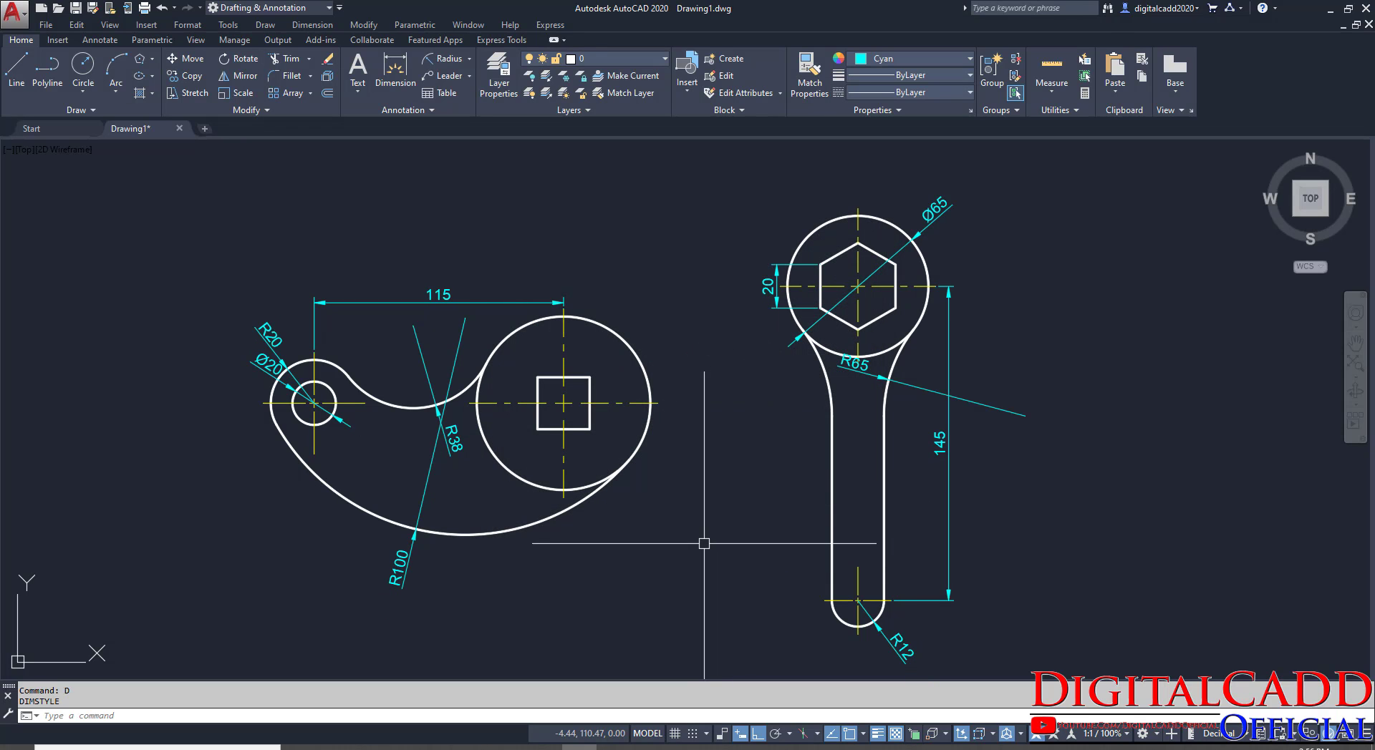
Move only the text of the R65 dimension outside the neck, to the right of the concave arc, with Ortho off.
scroll(892, 399, up, 4)
middle_drag(713, 428, 491, 421)
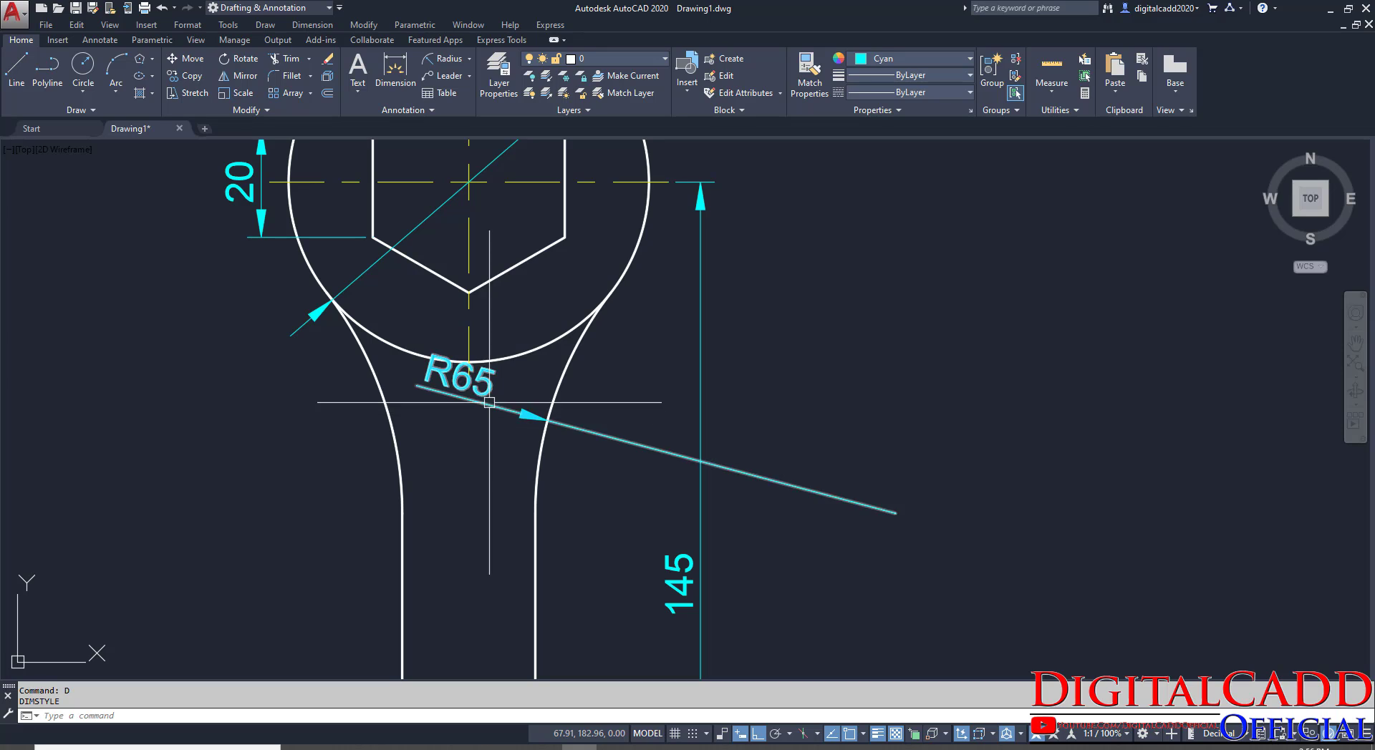
click(466, 383)
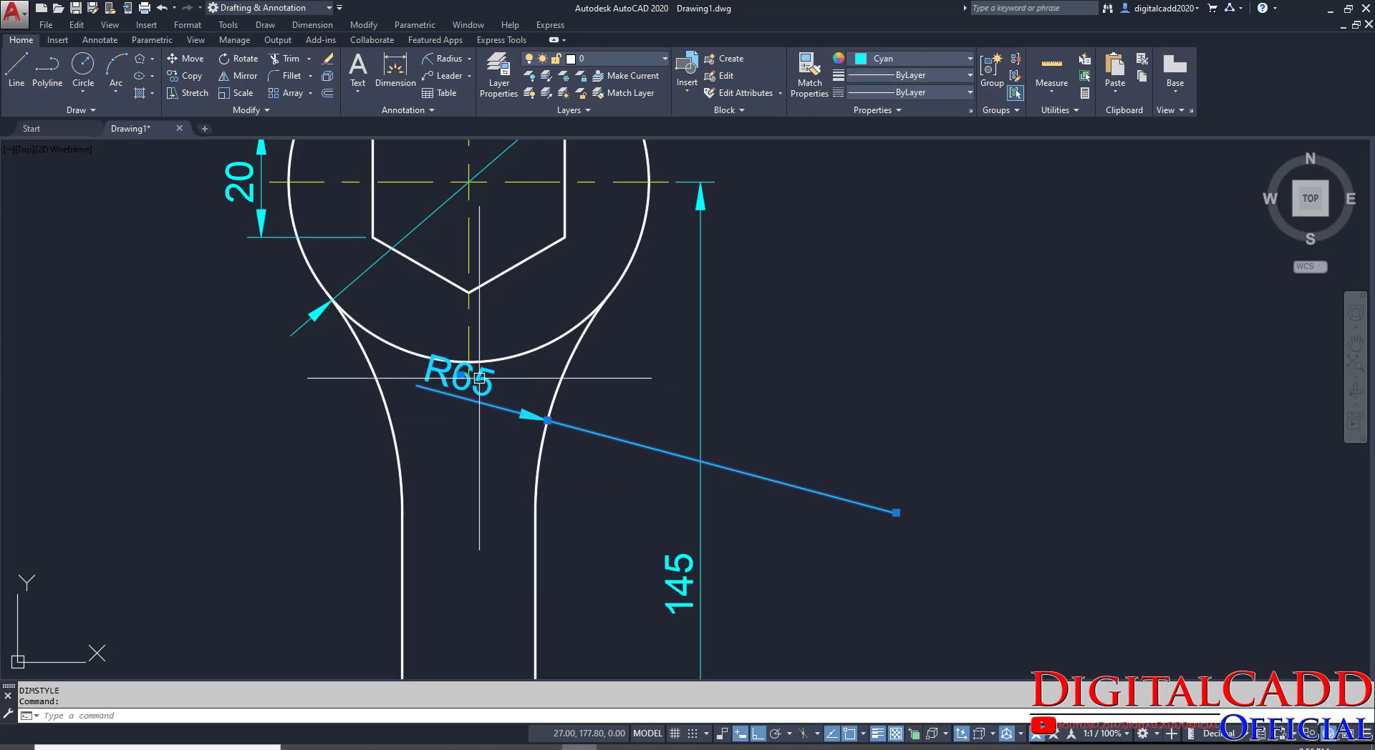
mouse_move(460, 375)
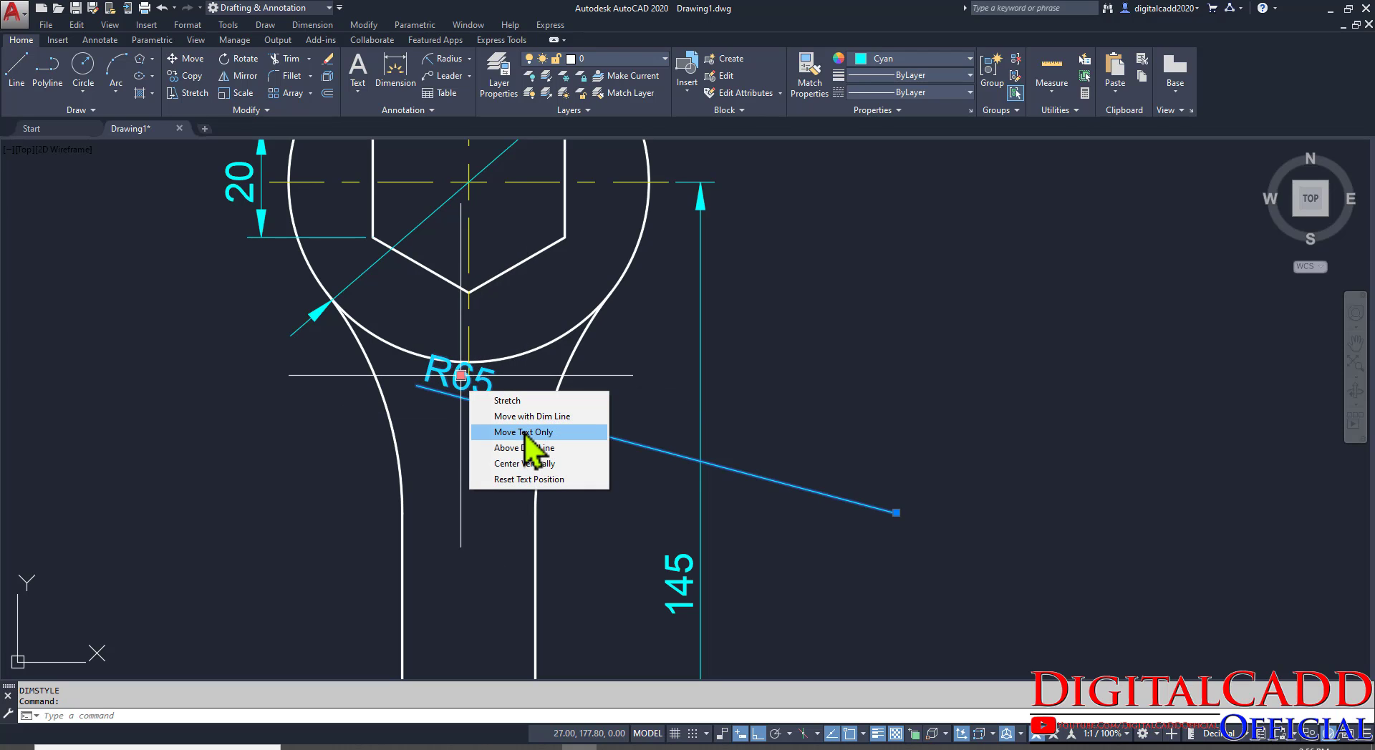
click(524, 433)
click(757, 734)
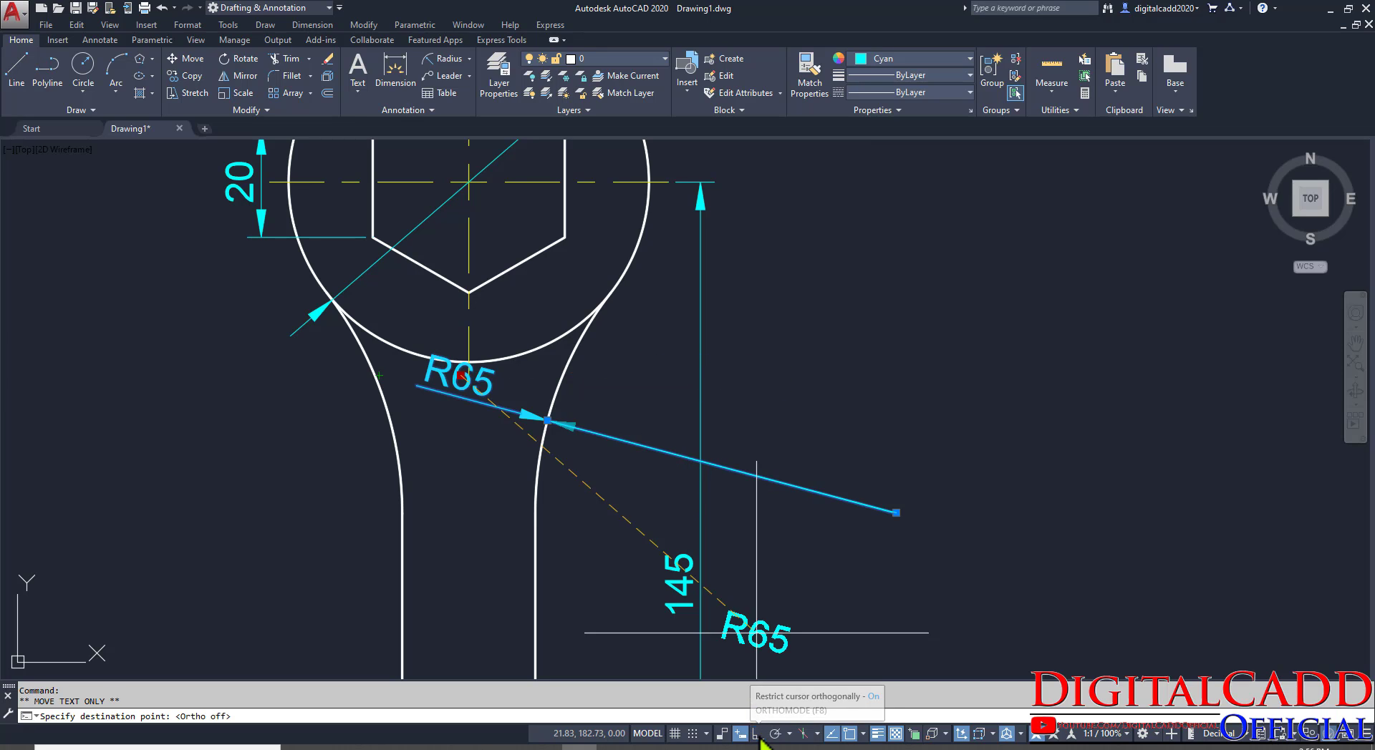
click(654, 426)
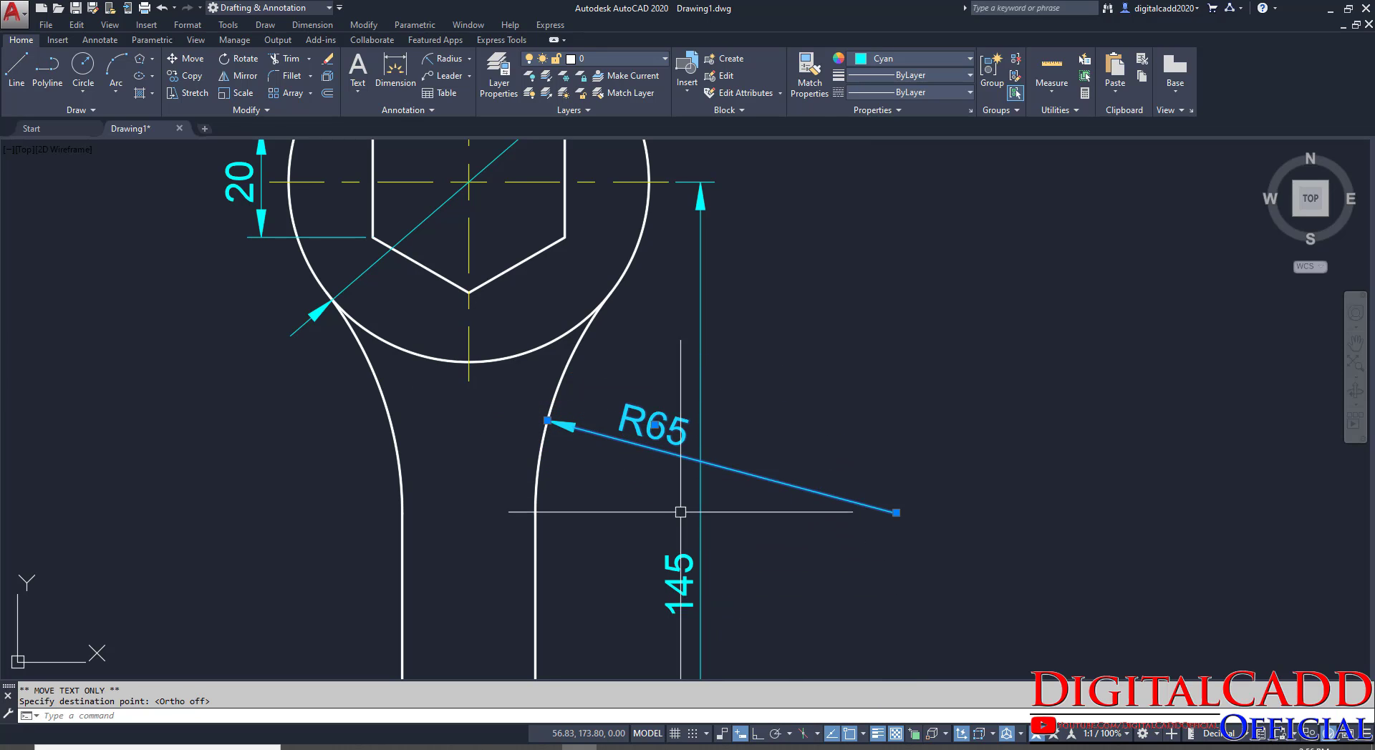
key(Escape)
Add a vertical linear dimension to the right edge of the exercise 27 square, placed just outside the large circle.
scroll(716, 501, down, 6)
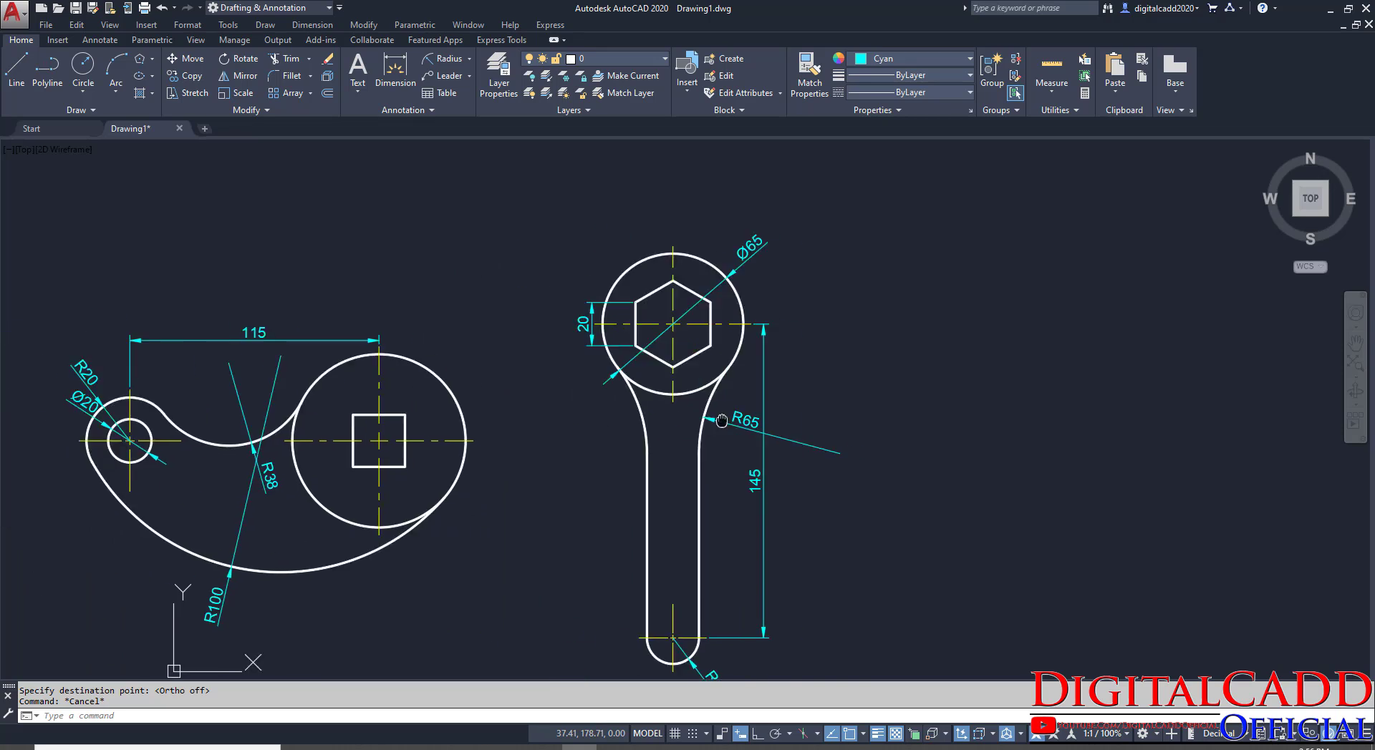
middle_drag(716, 410, 845, 408)
mouse_move(554, 514)
middle_down()
mouse_move(572, 478)
mouse_move(665, 447)
mouse_move(605, 466)
mouse_move(576, 415)
mouse_move(582, 543)
mouse_move(615, 556)
mouse_move(601, 571)
mouse_move(668, 544)
middle_up()
scroll(738, 343, up, 2)
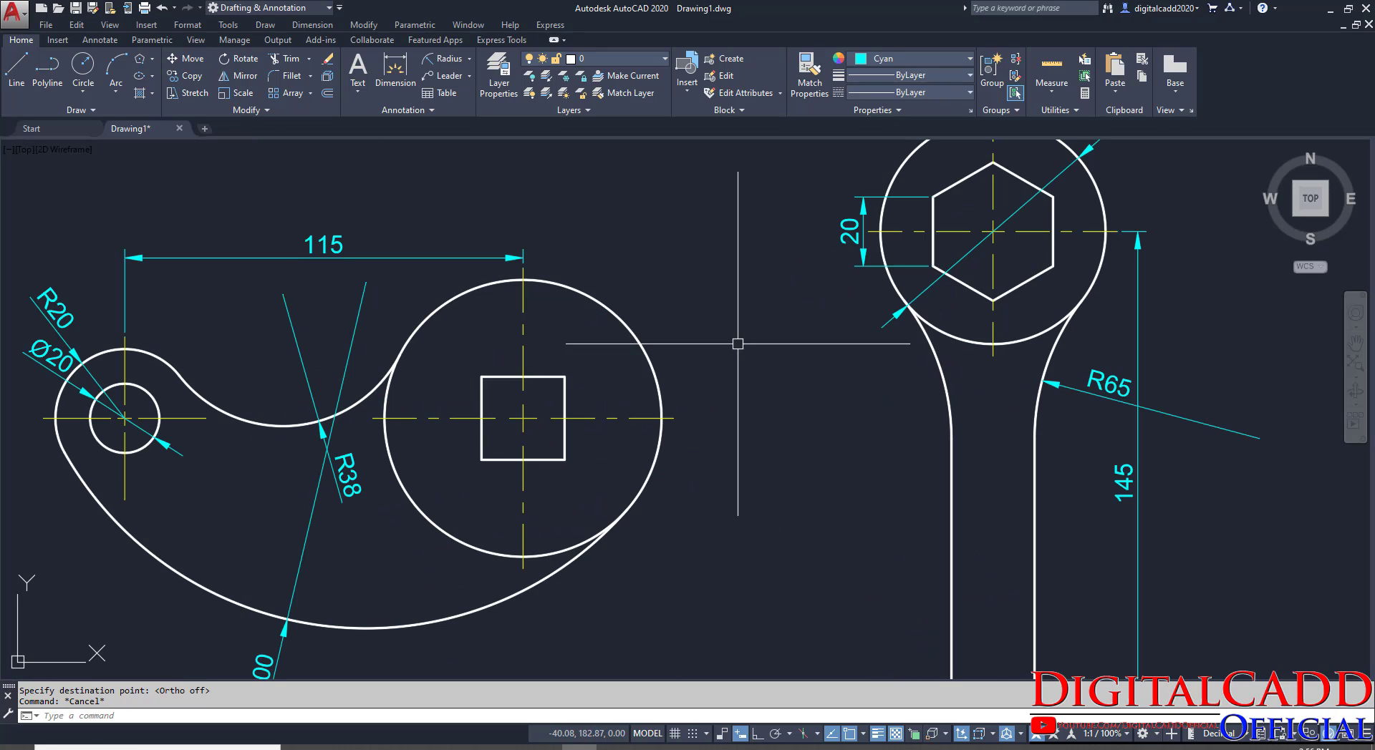
click(469, 59)
click(458, 85)
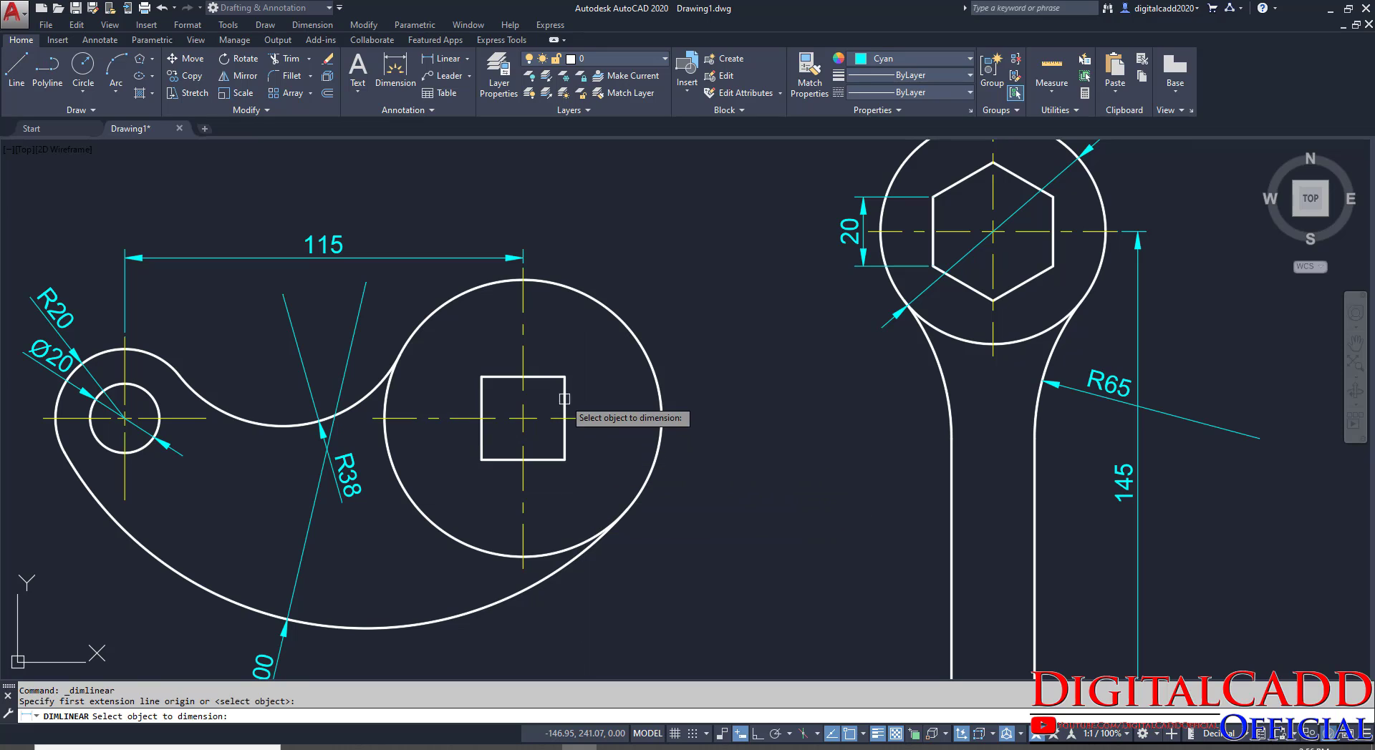
click(569, 398)
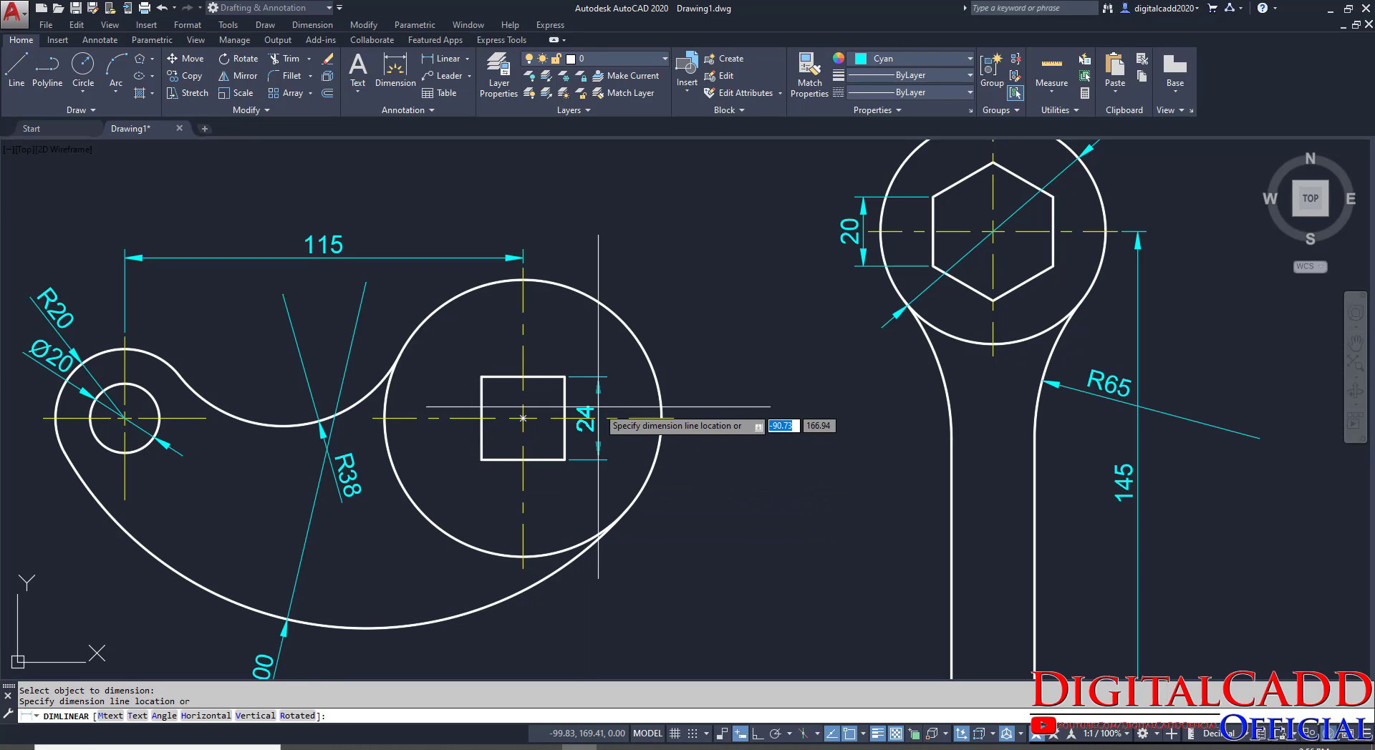
click(696, 415)
scroll(696, 416, up, 4)
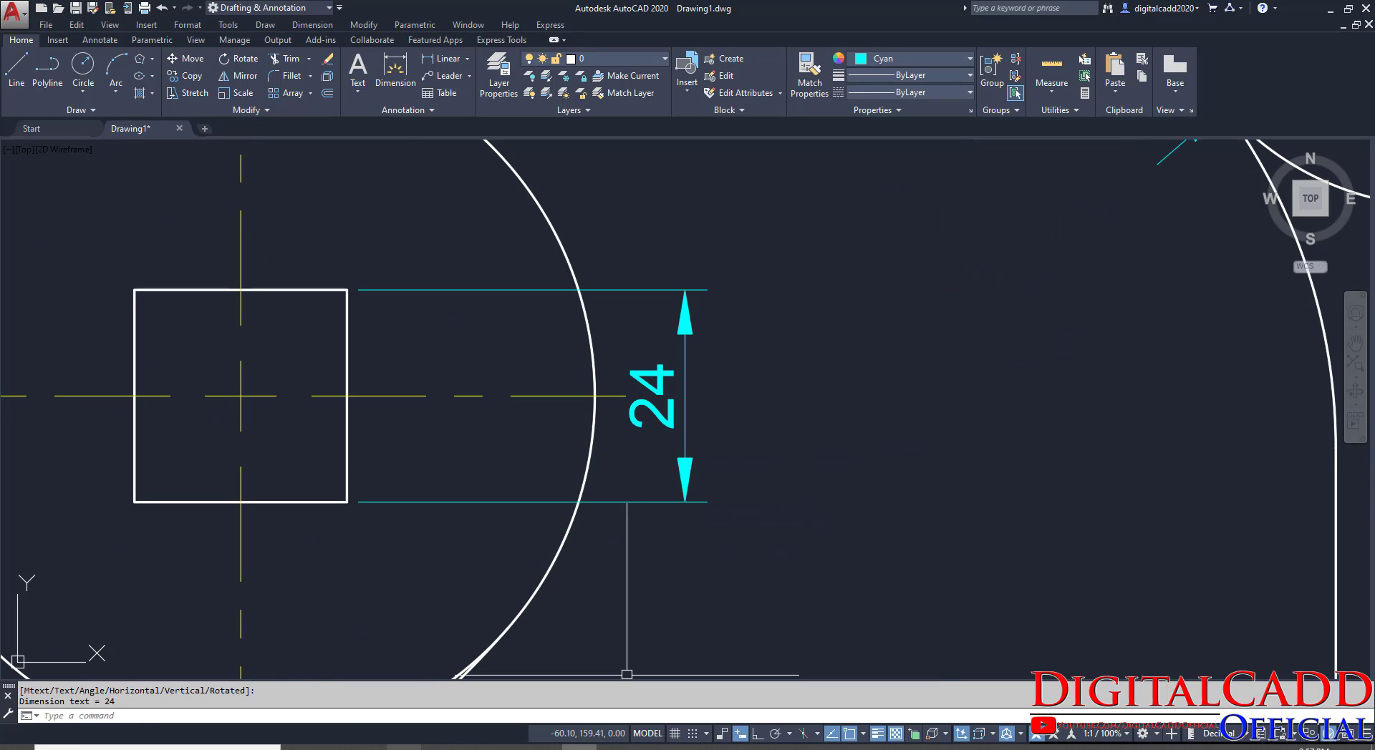
Check how the exercise 27 square is dimensioned in the assignment PDF and delete its vertical dimension in the drawing.
click(438, 747)
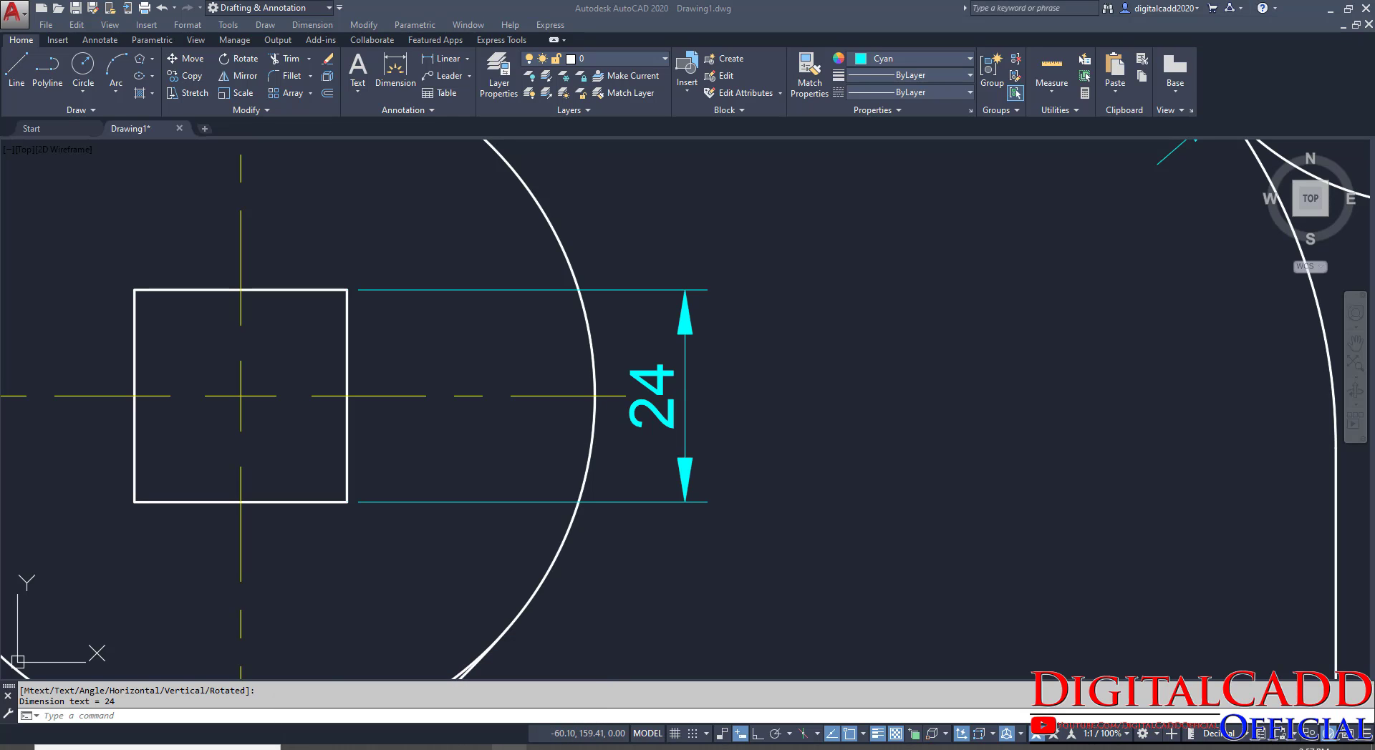
mouse_move(405, 746)
click(421, 709)
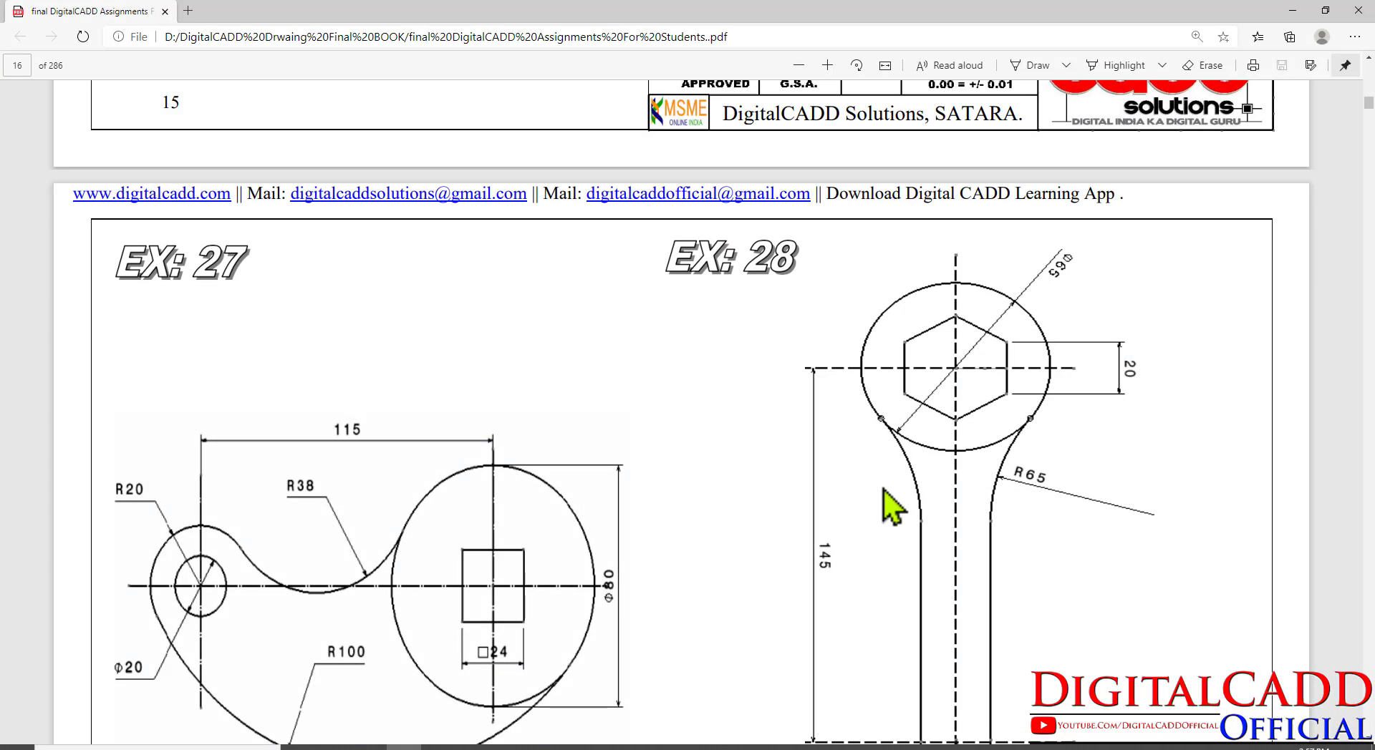
scroll(591, 595, down, 3)
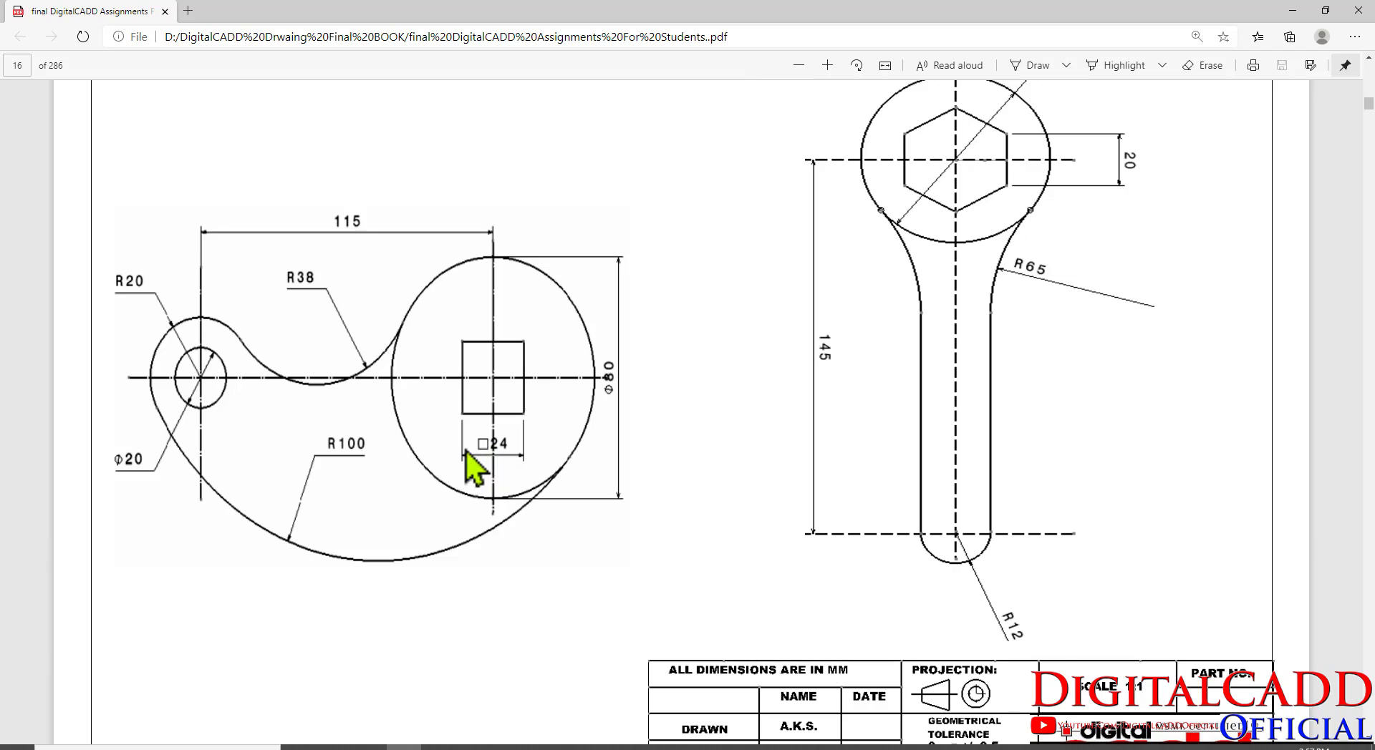
click(580, 746)
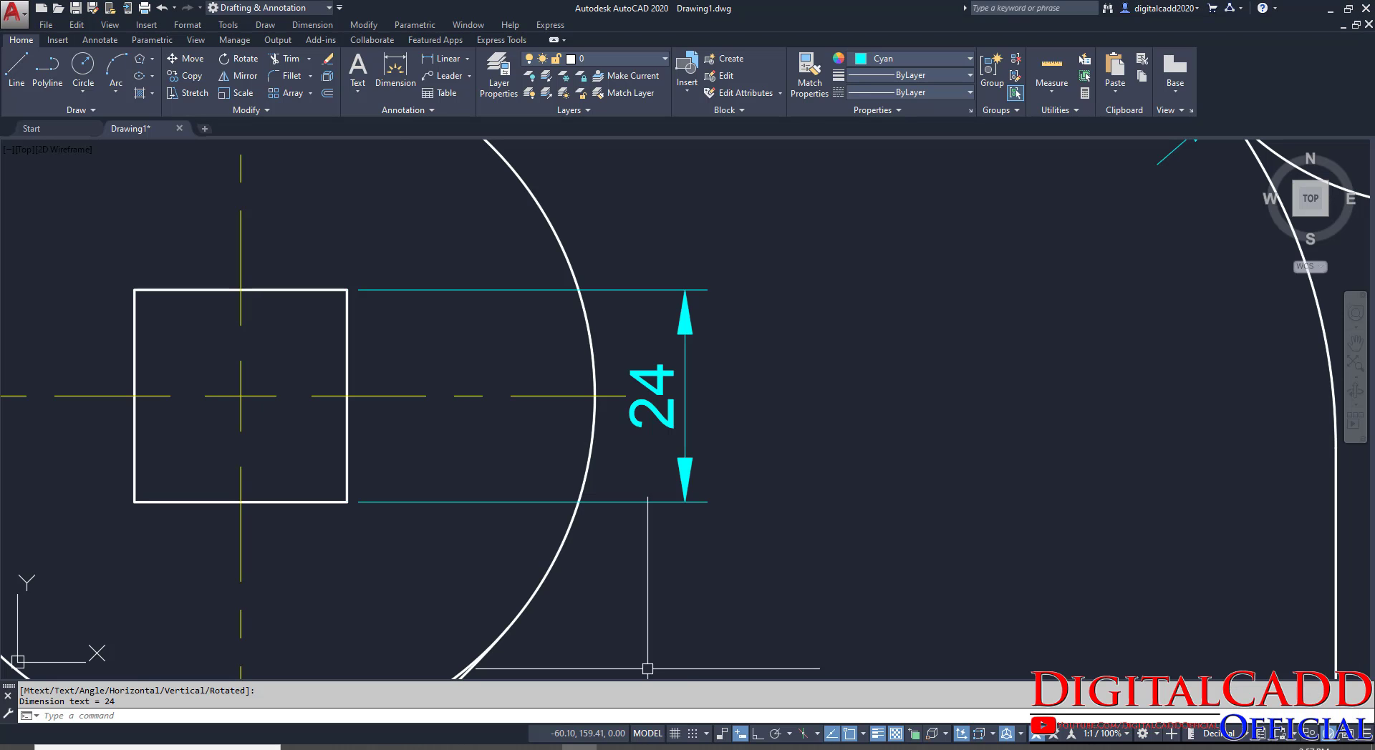
click(673, 419)
click(630, 406)
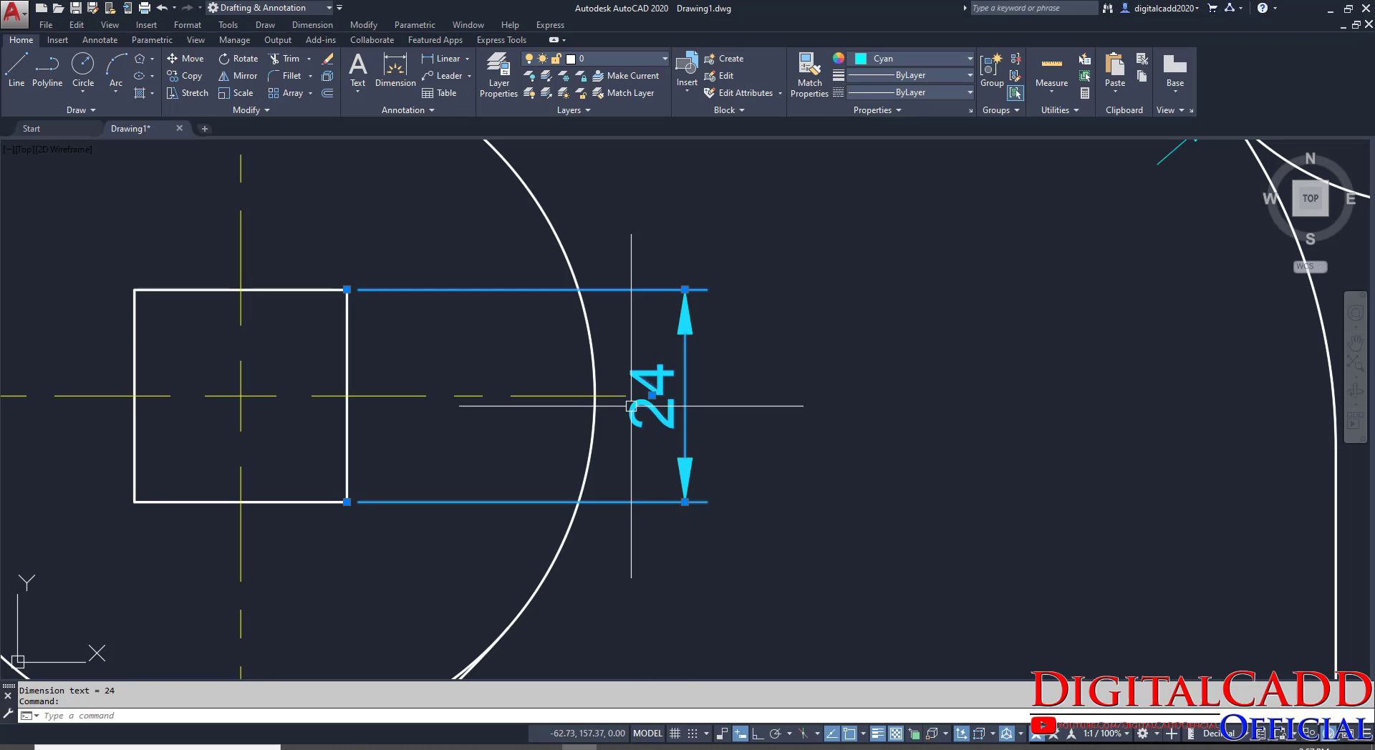
key(Delete)
Add a horizontal linear dimension to the bottom edge of the square, placed below it inside the large circle.
middle_drag(408, 582, 641, 446)
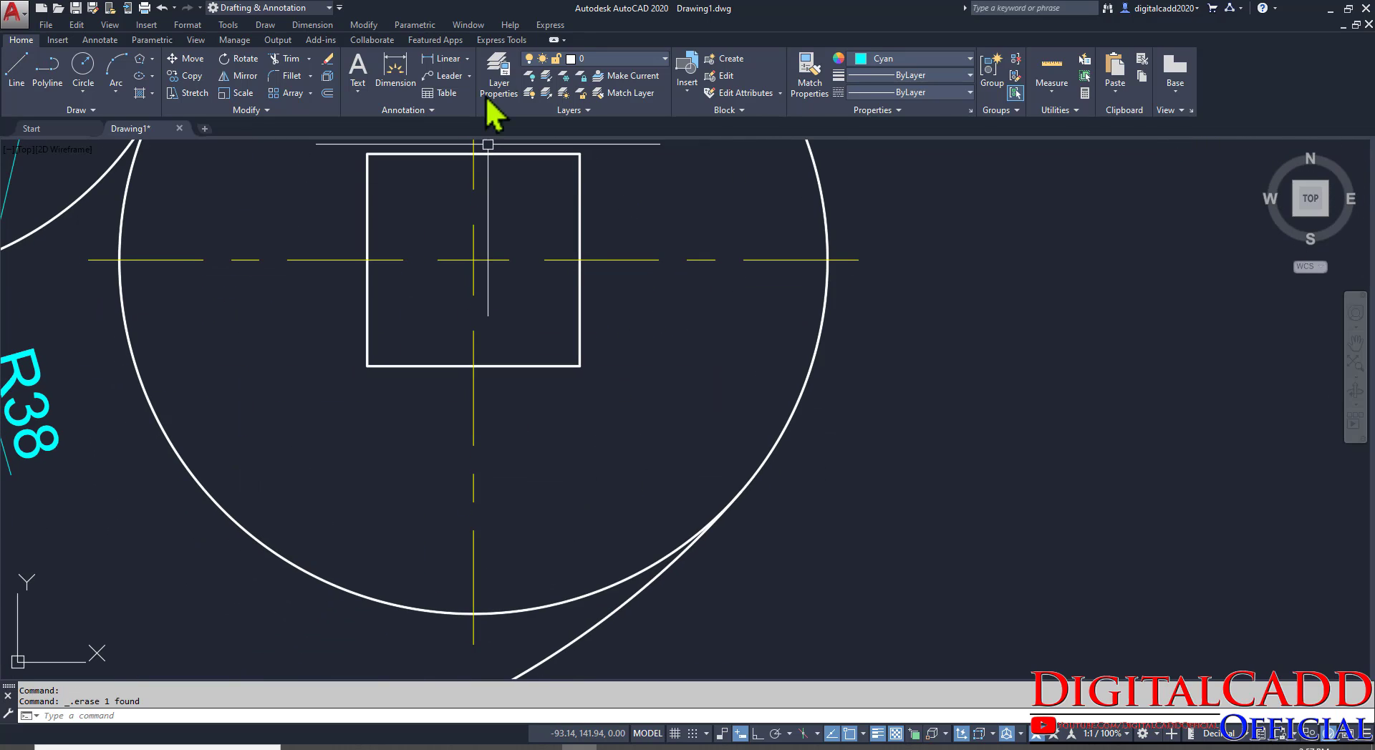
click(446, 58)
key(Return)
click(509, 366)
click(526, 495)
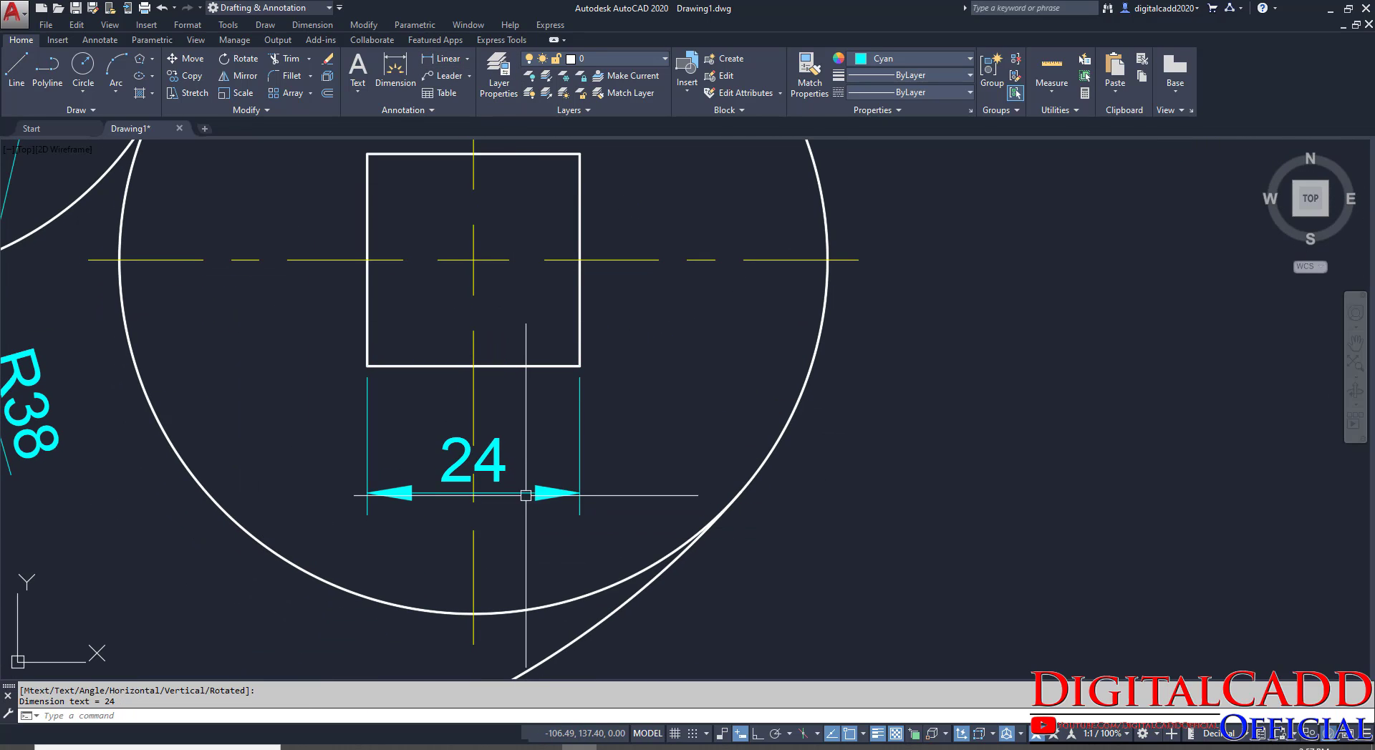
Open the square's dimension text for editing, check its symbol in the assignment PDF, and bring up the Character Map for other symbols.
click(525, 493)
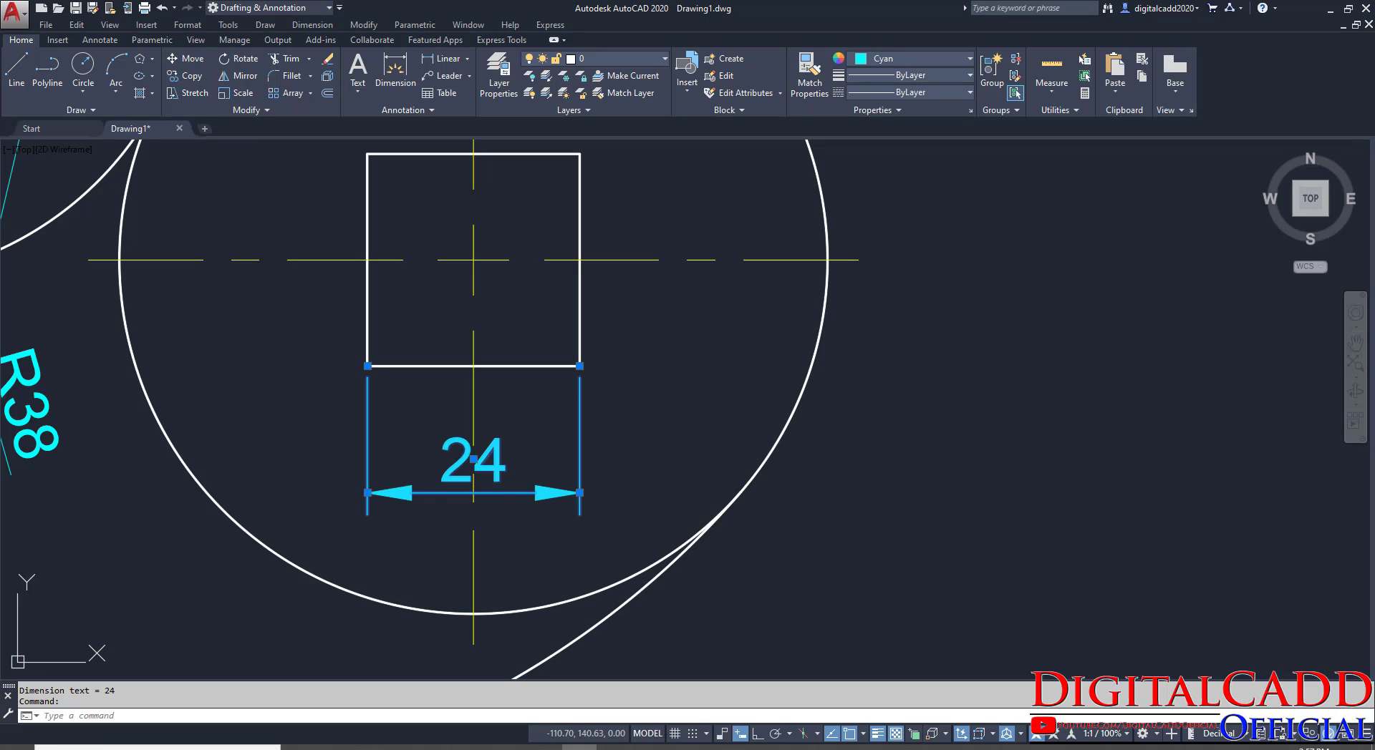
double_click(472, 459)
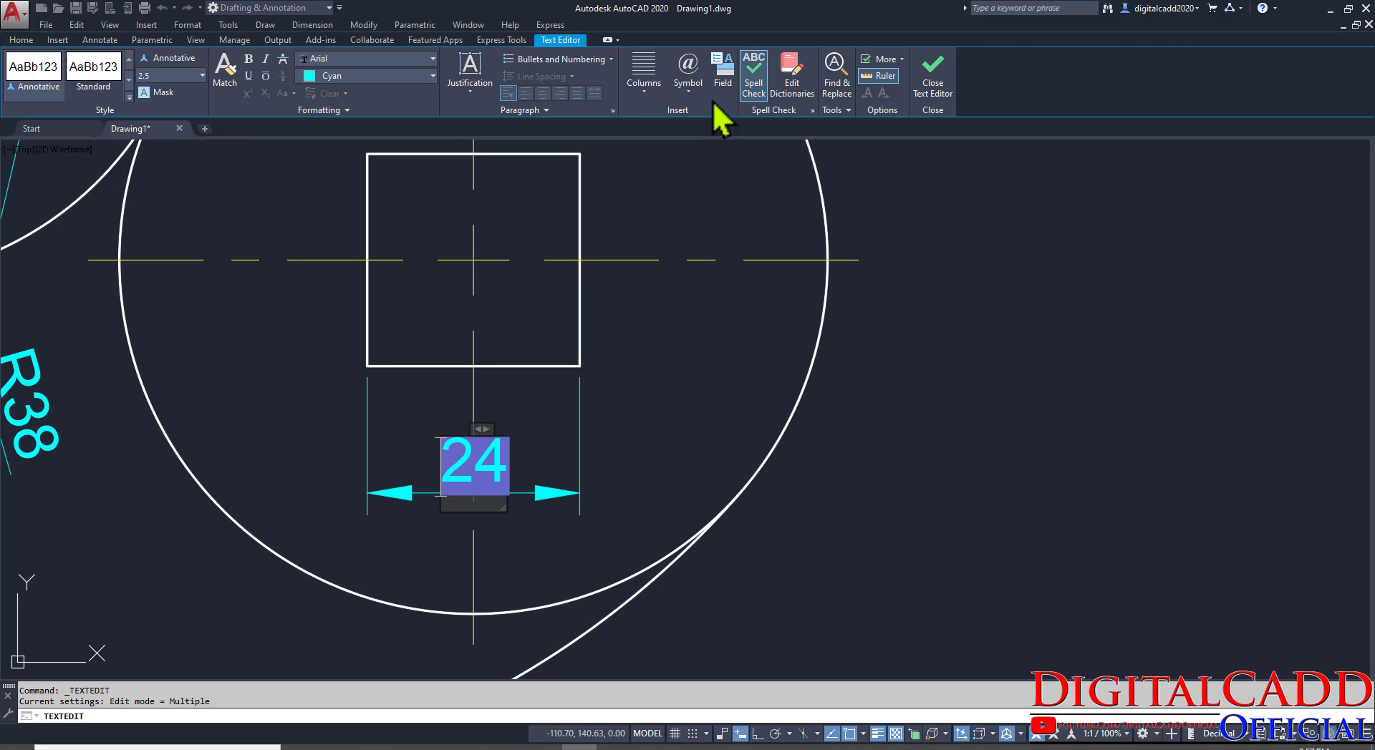
click(688, 89)
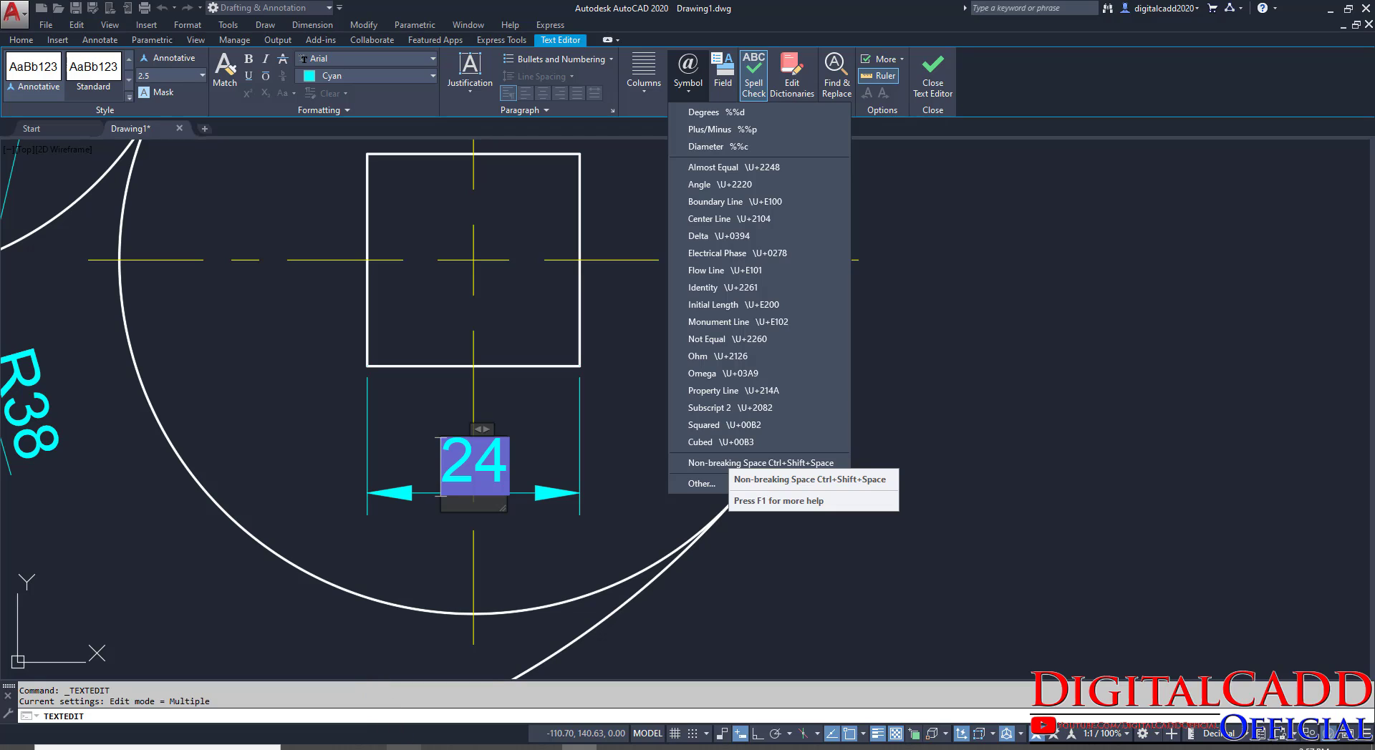
click(403, 748)
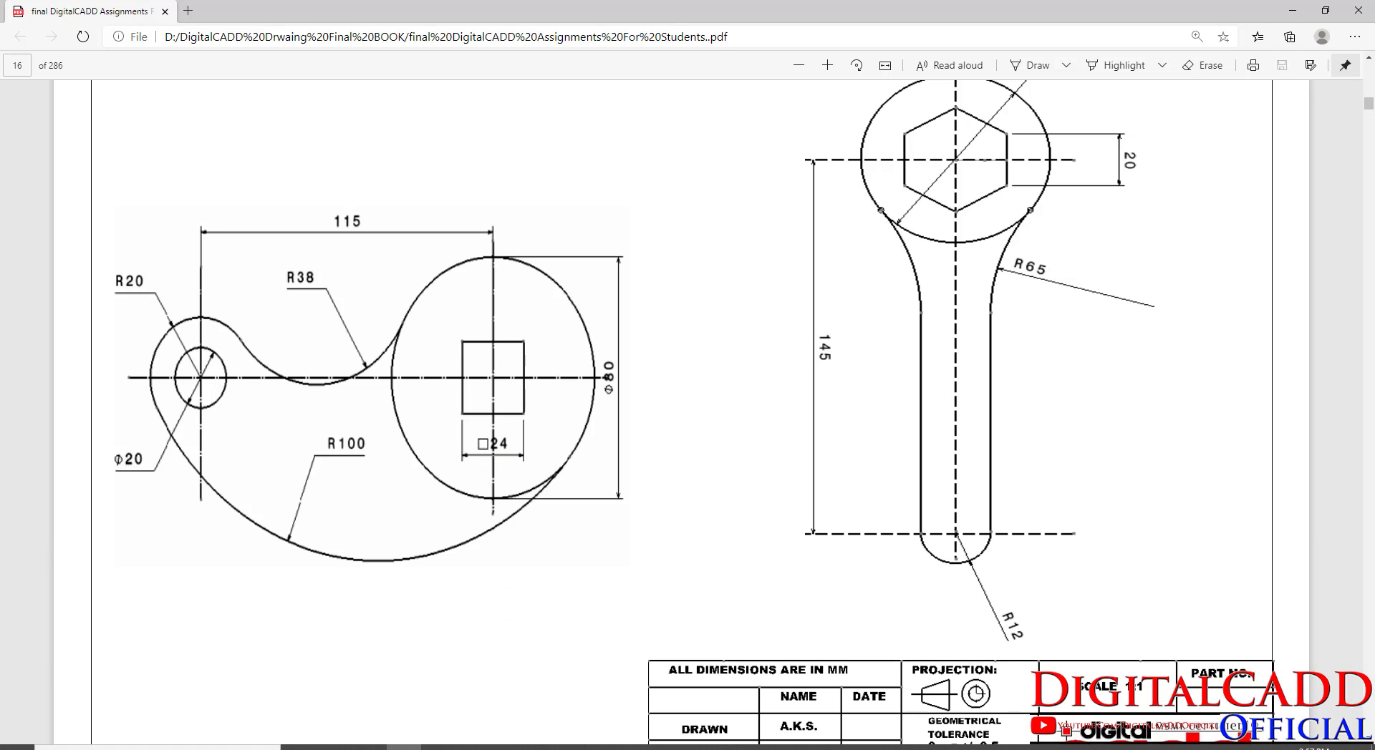
click(580, 748)
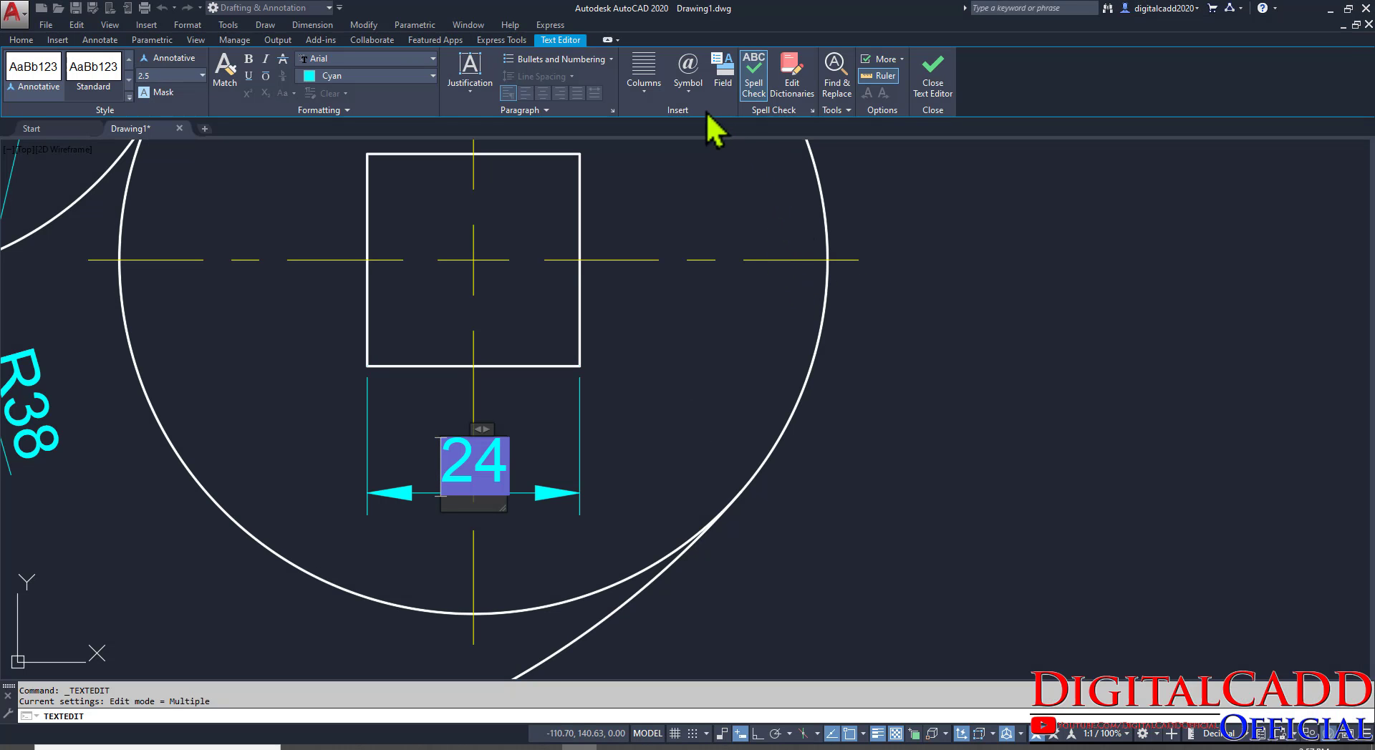
click(688, 90)
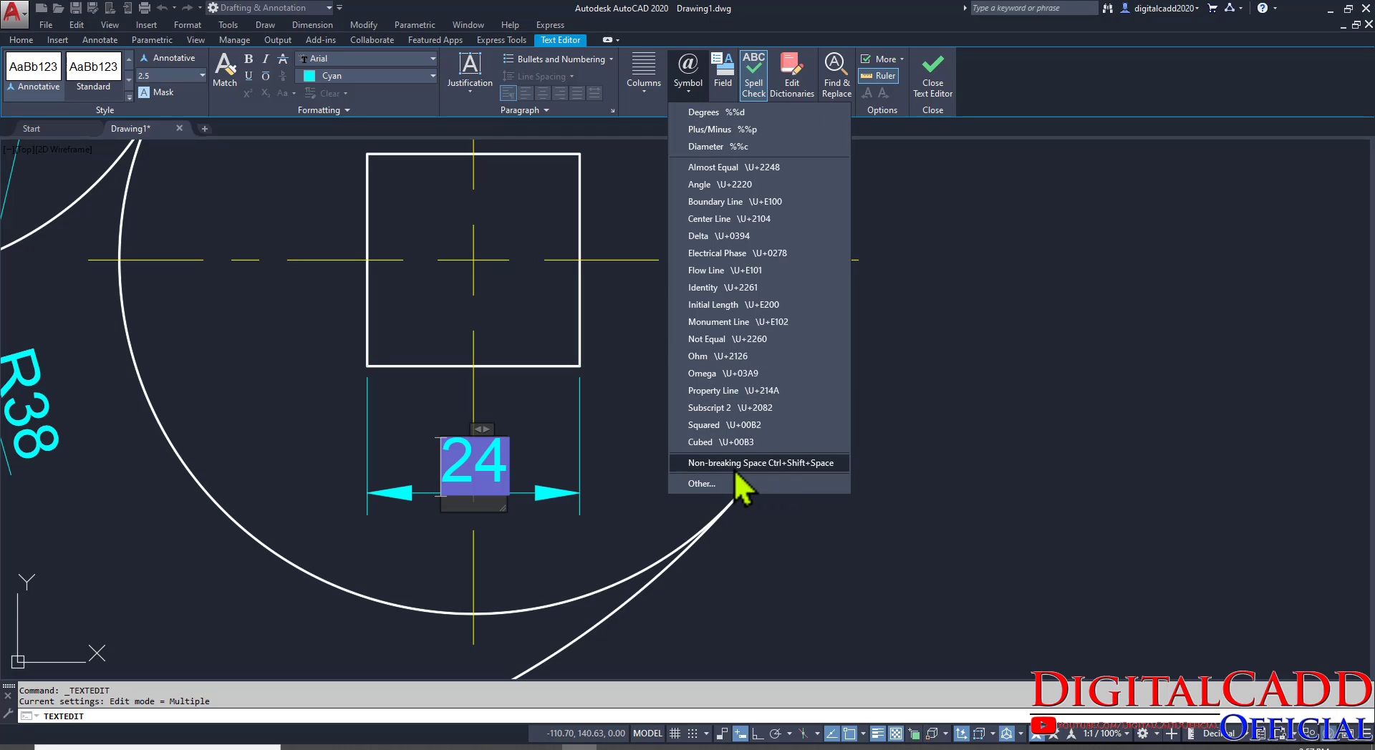
click(713, 486)
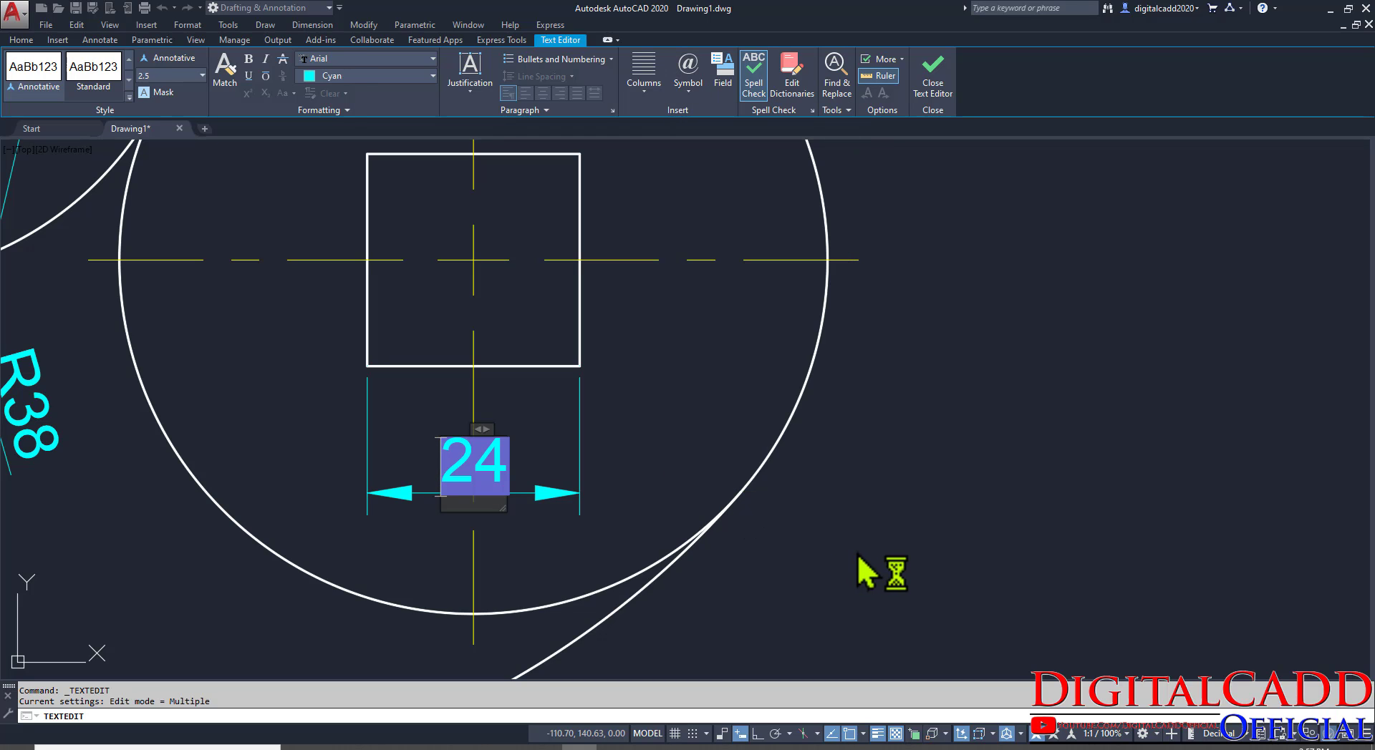
mouse_move(166, 55)
mouse_down()
mouse_move(218, 93)
mouse_move(698, 173)
mouse_up()
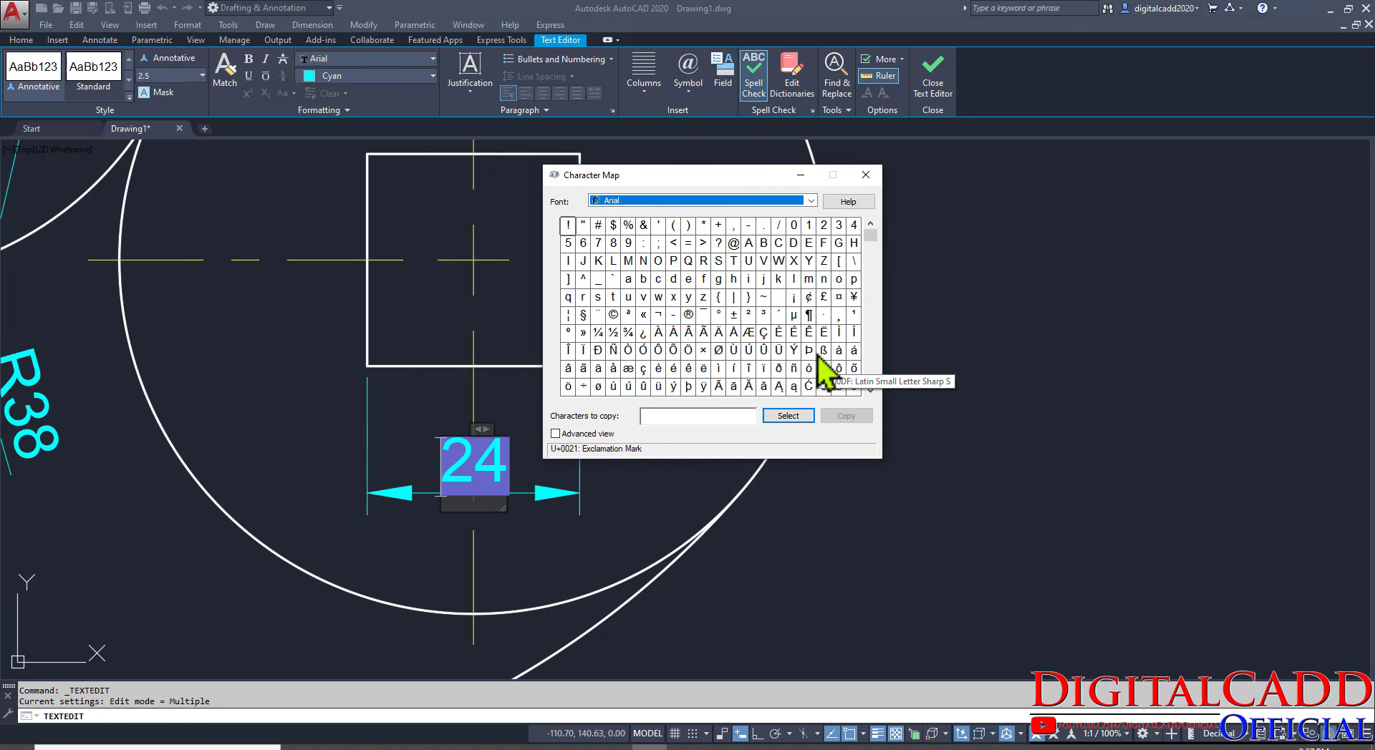
Find the White Square symbol (U+25A1) in the Arial characters, copy it twice as □□, and close the Character Map.
click(748, 367)
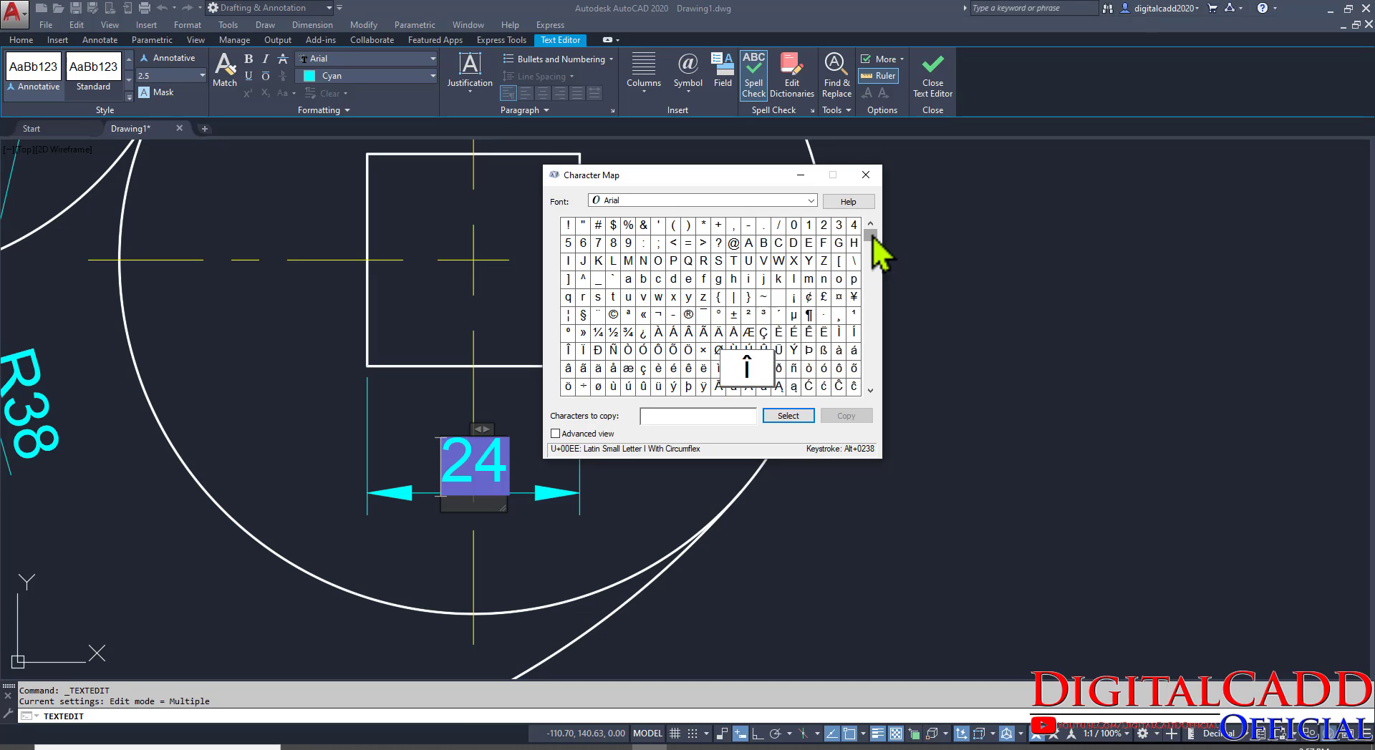
drag(872, 234, 864, 278)
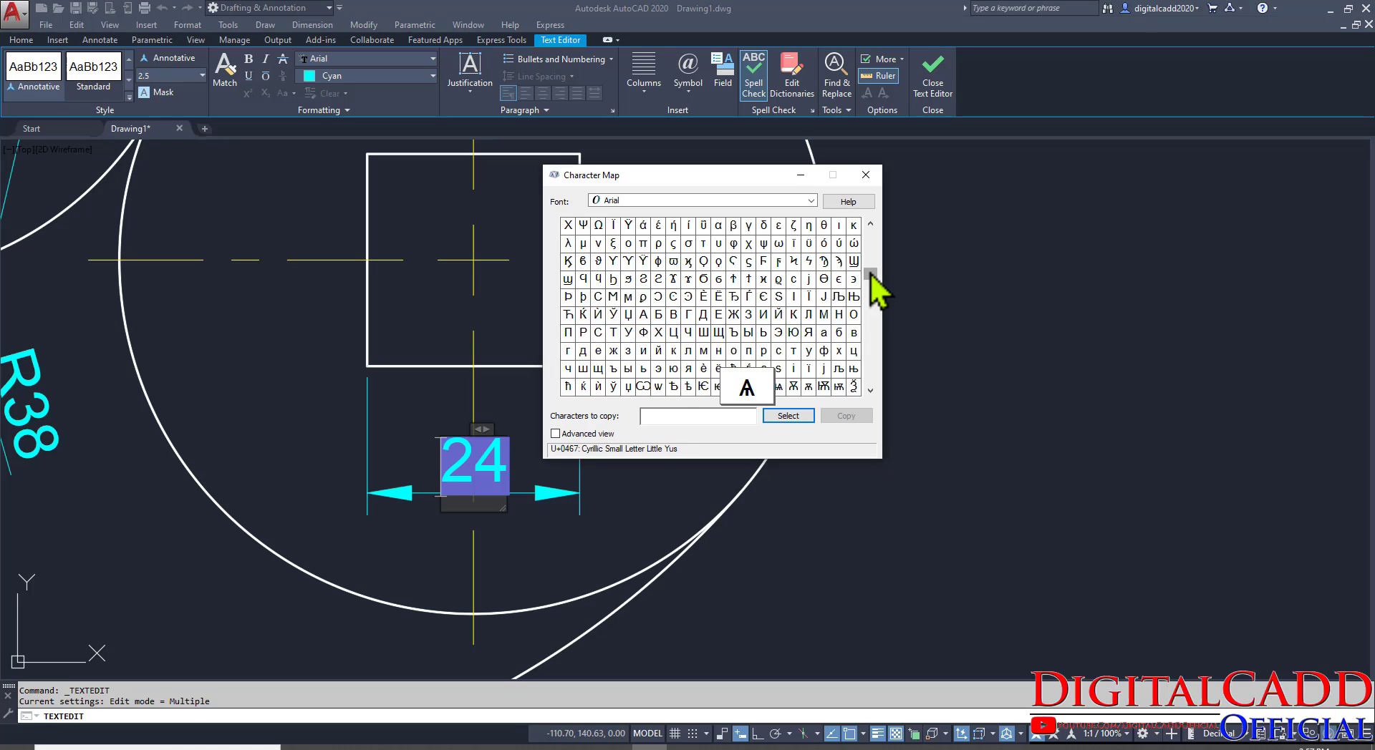
drag(870, 273, 870, 295)
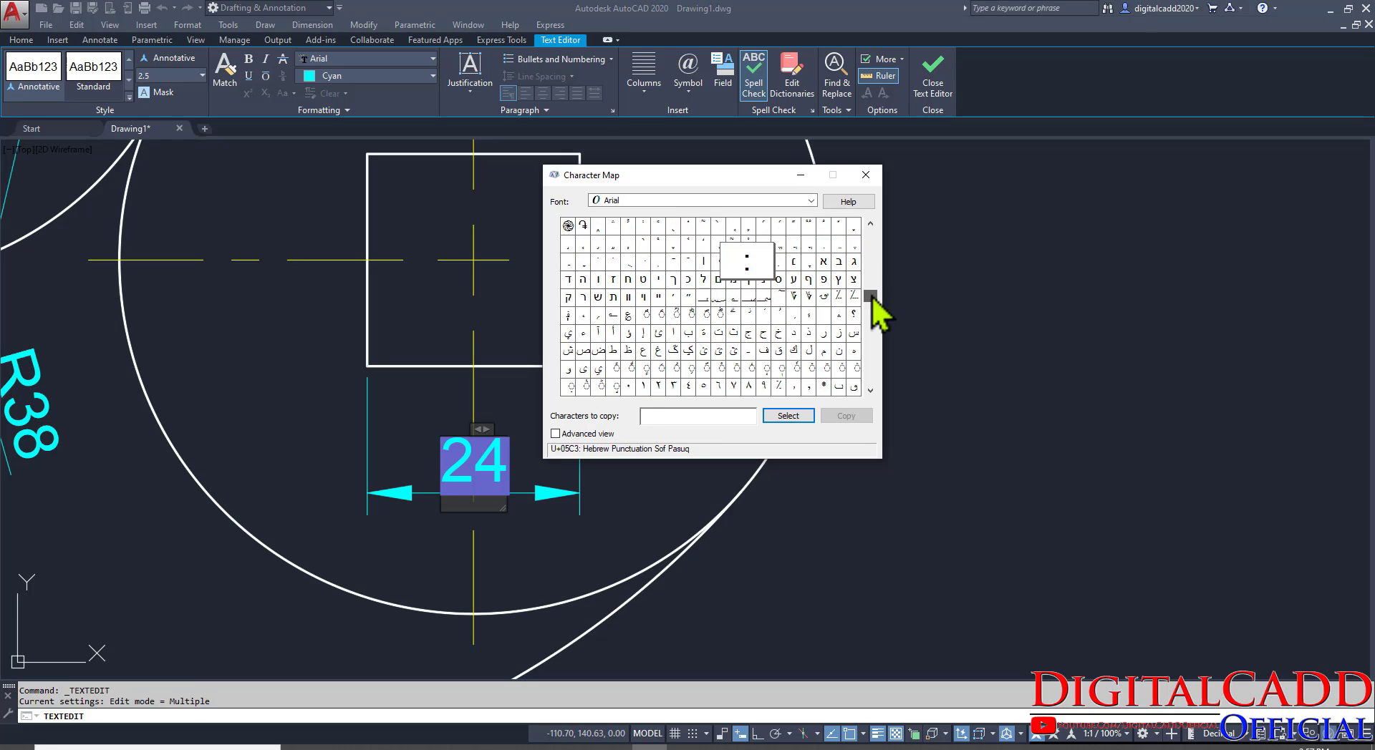
click(718, 279)
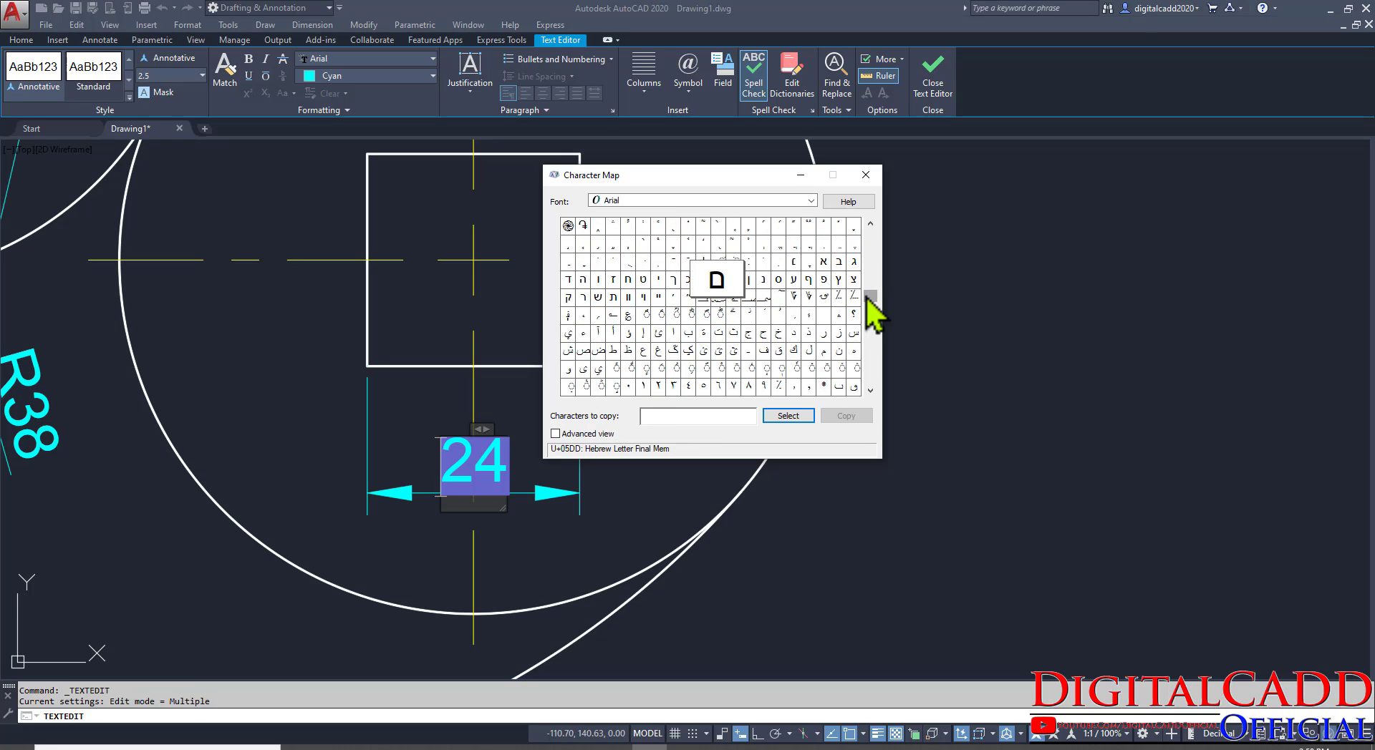
drag(865, 296, 856, 357)
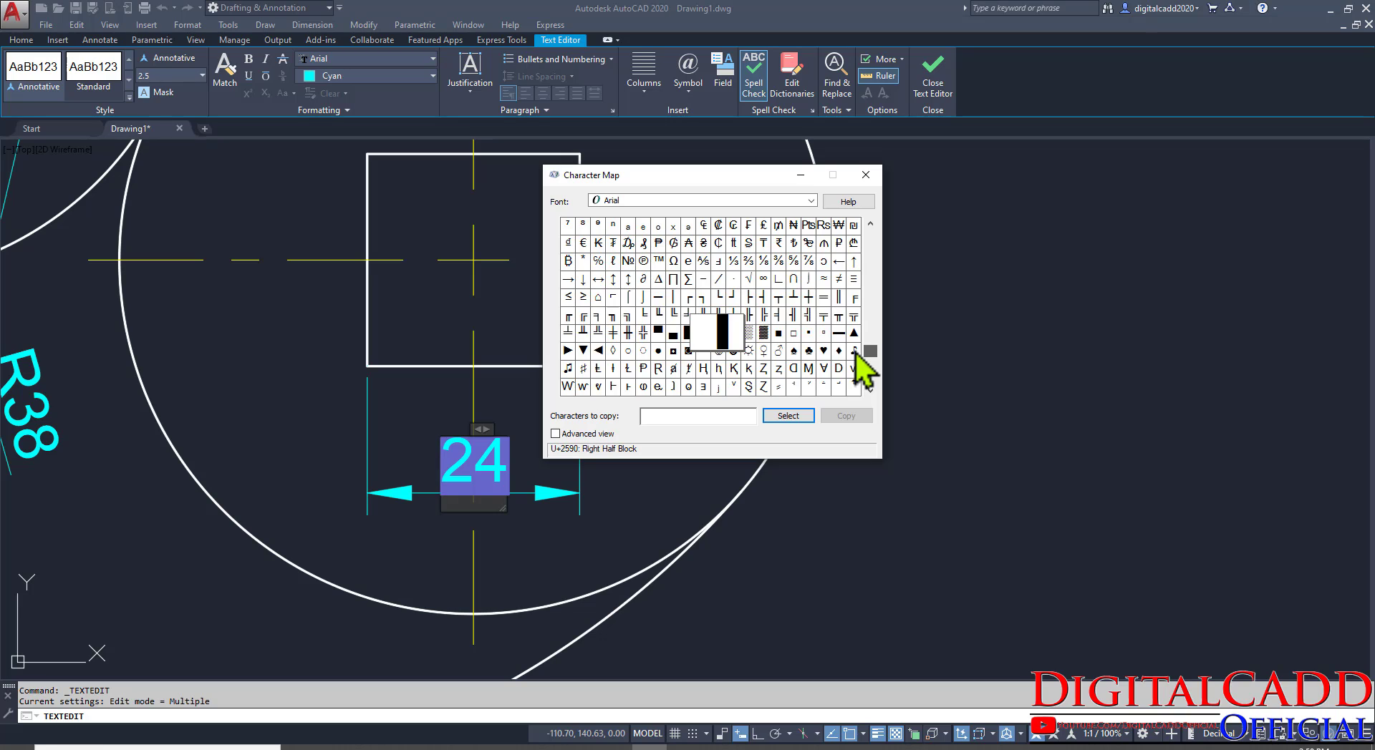
click(794, 334)
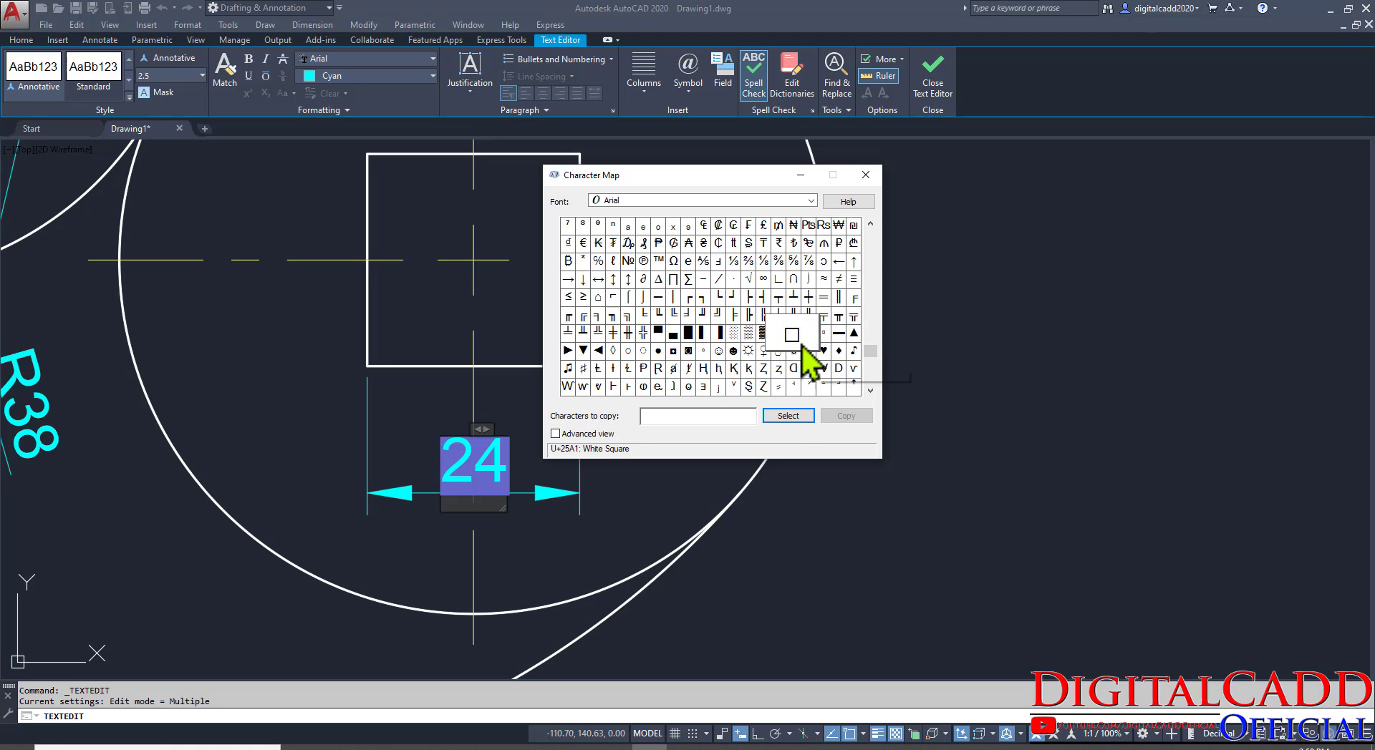
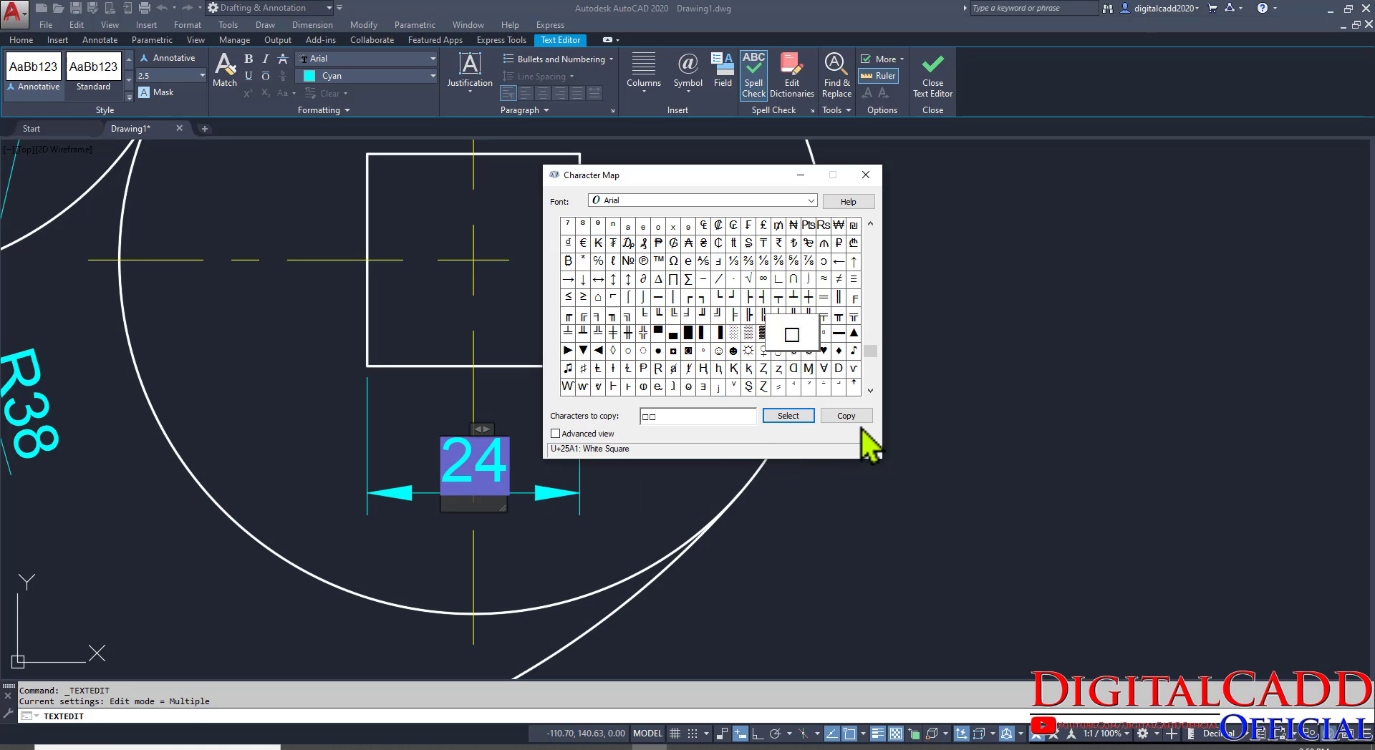
click(866, 176)
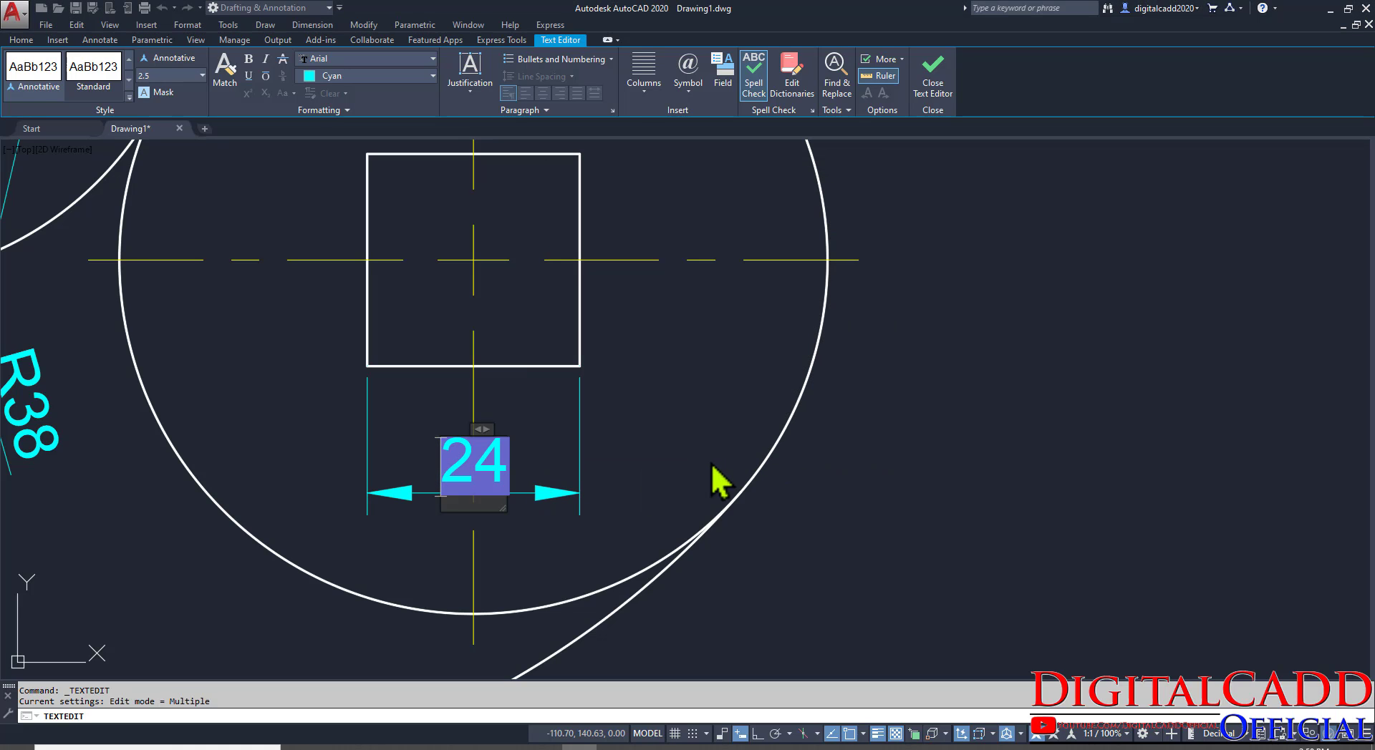
Try pasting the copied □□ symbols before the square's dimension value, and undo the paste.
text(□□)
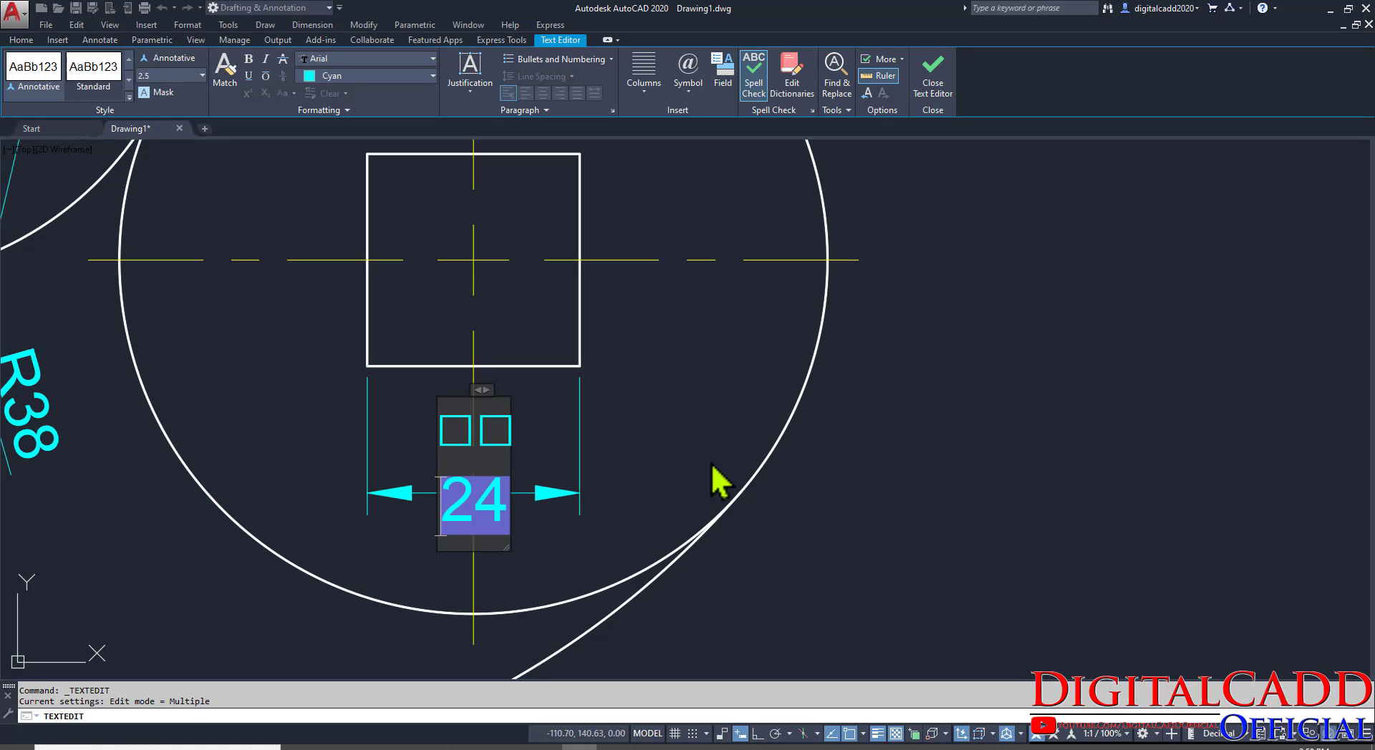
key(ctrl+z)
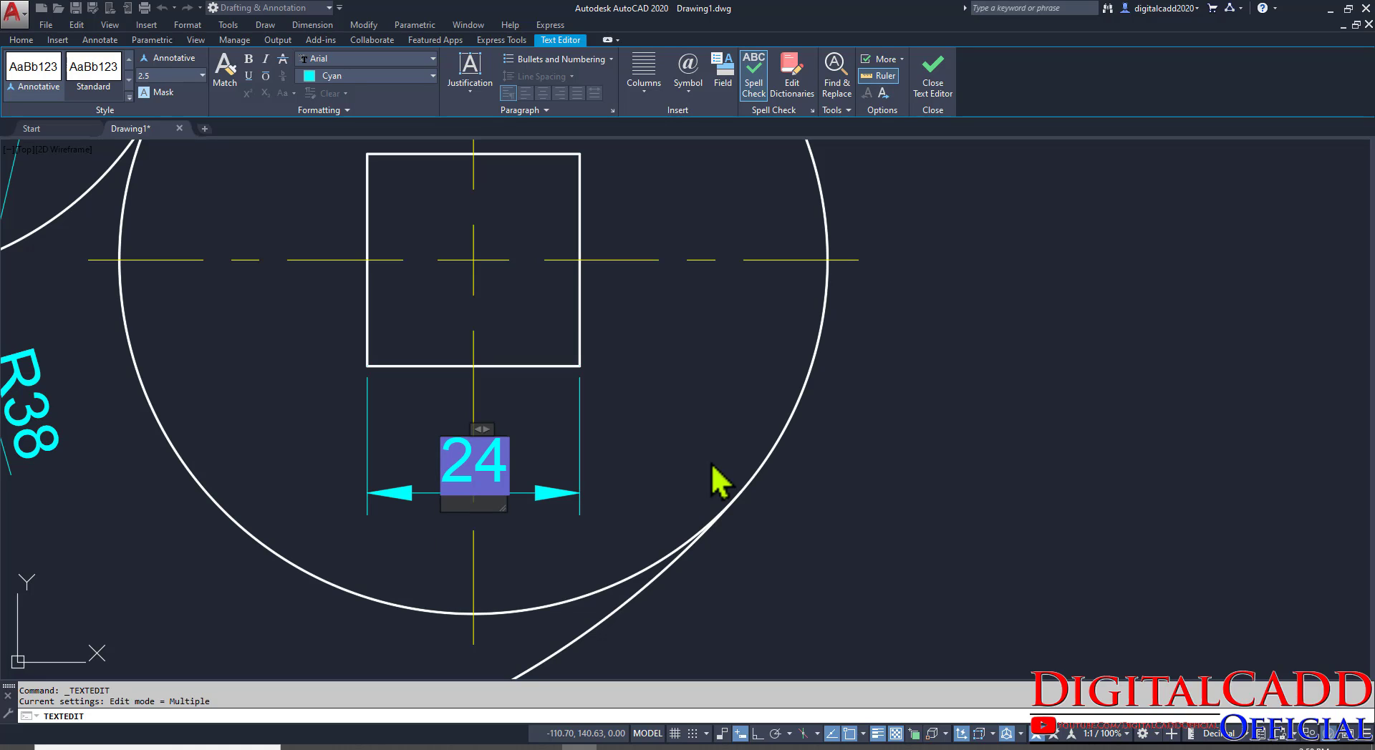
Insert a single □ symbol before the square's 24 dimension value and finish the text edit.
text(□□)
key(BackSpace)
key(BackSpace)
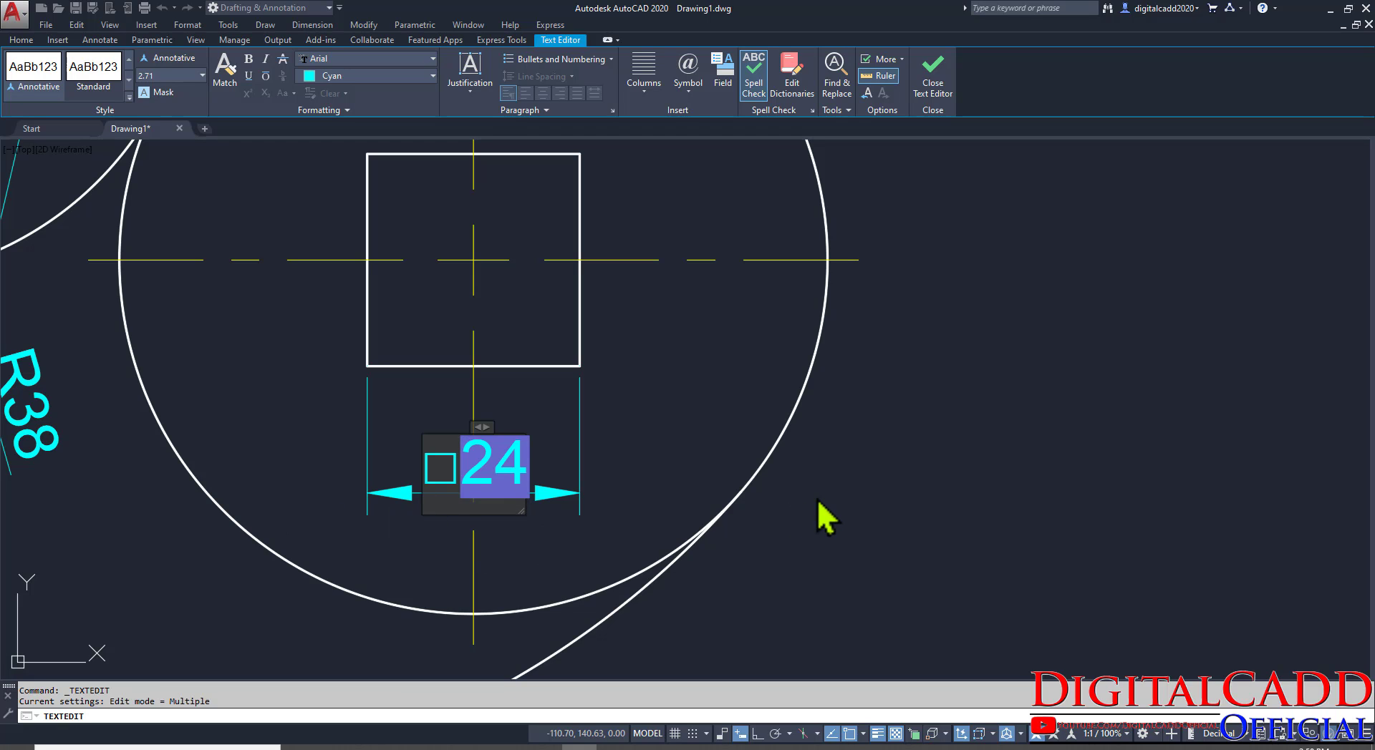
click(1013, 454)
key(Escape)
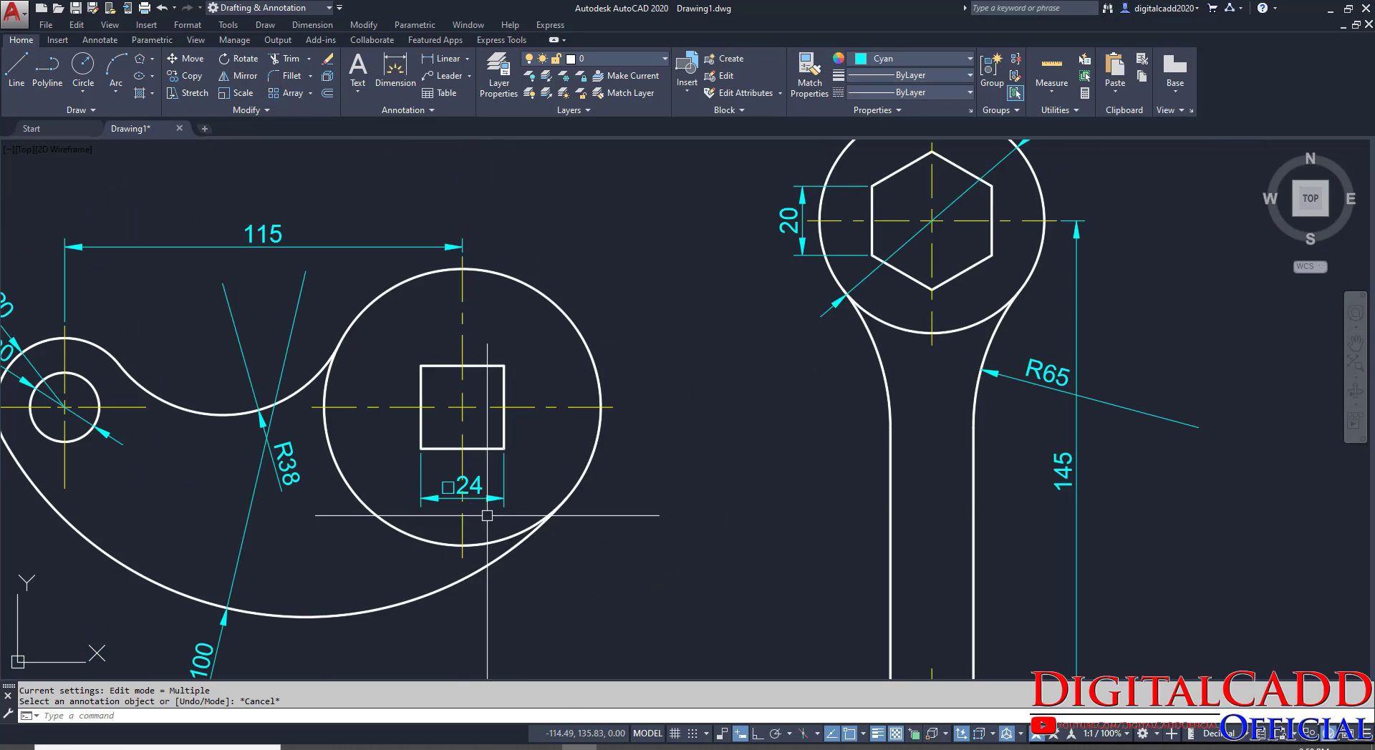
Move the R38 dimension text above the concave arc and place it above its dimension line.
scroll(487, 516, down, 2)
scroll(669, 550, up, 2)
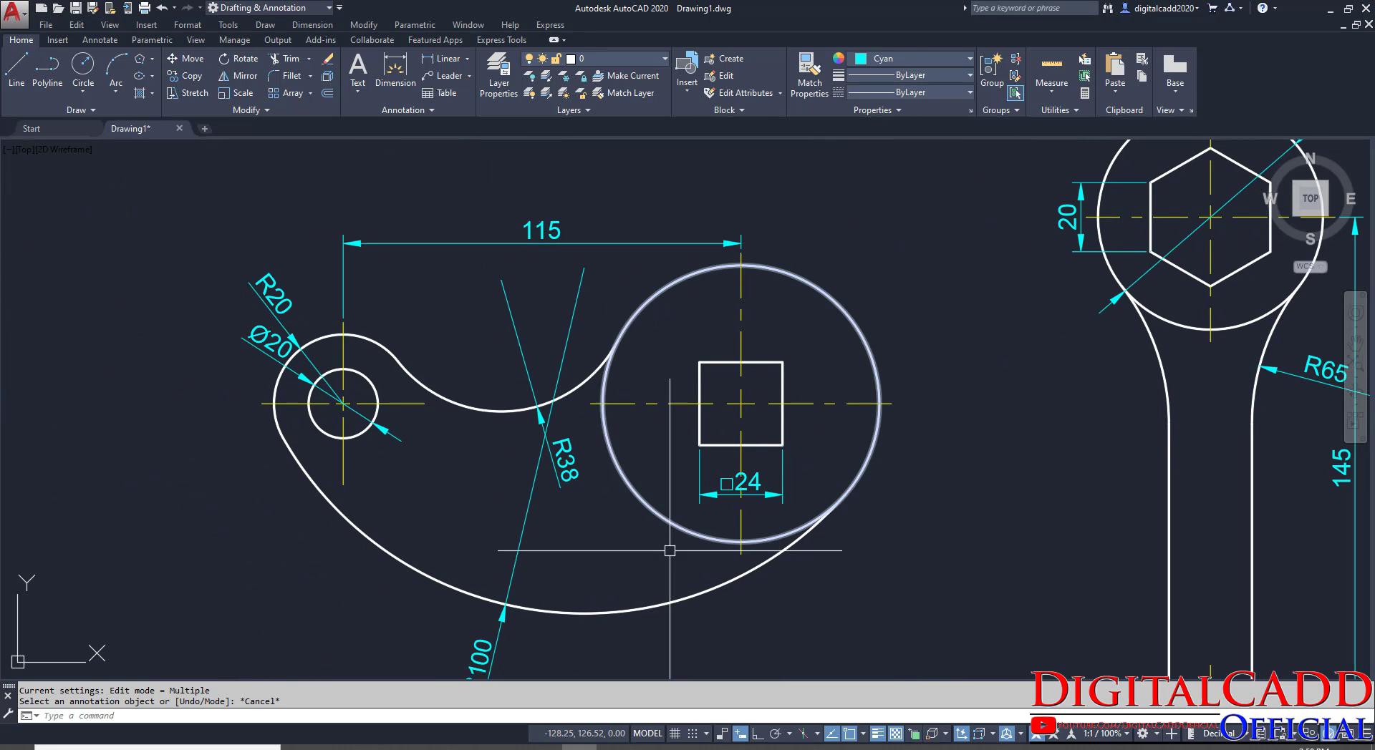
scroll(670, 551, down, 2)
scroll(563, 454, up, 2)
click(646, 544)
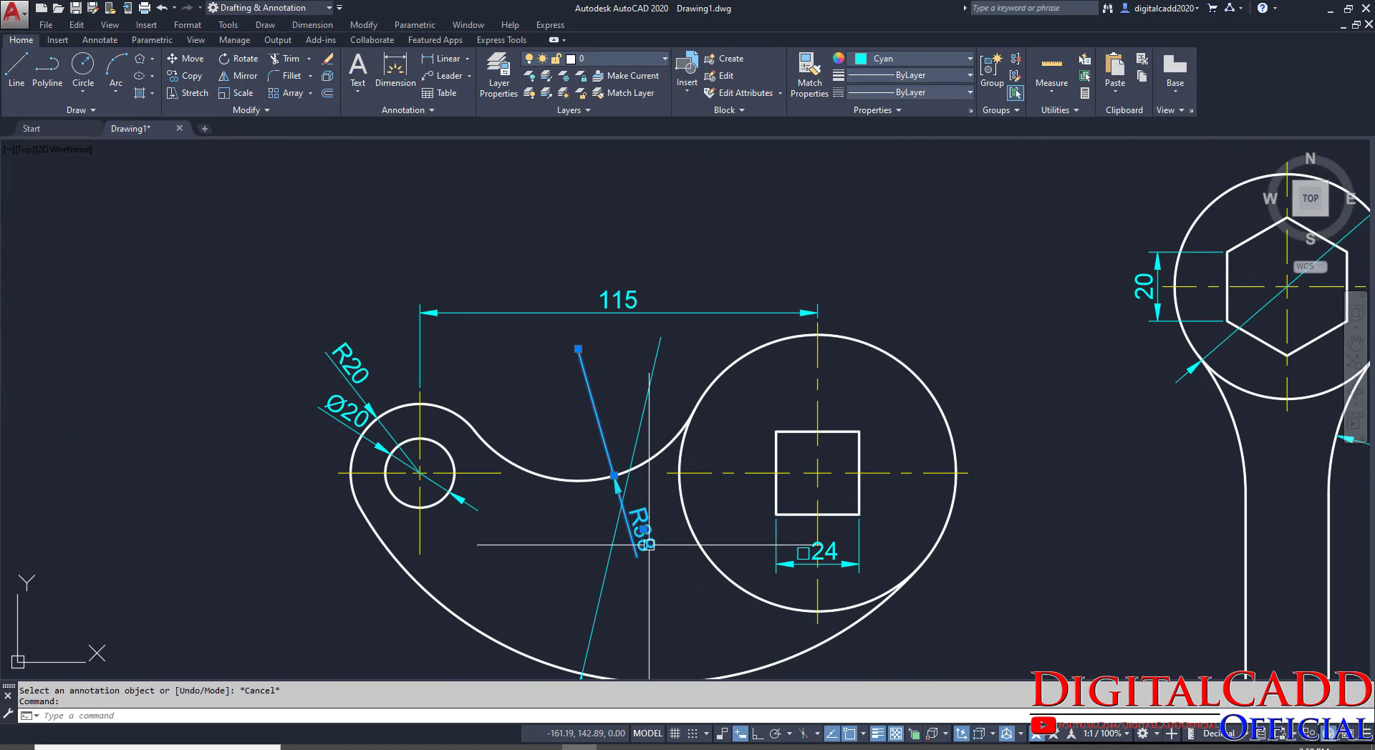
mouse_move(642, 529)
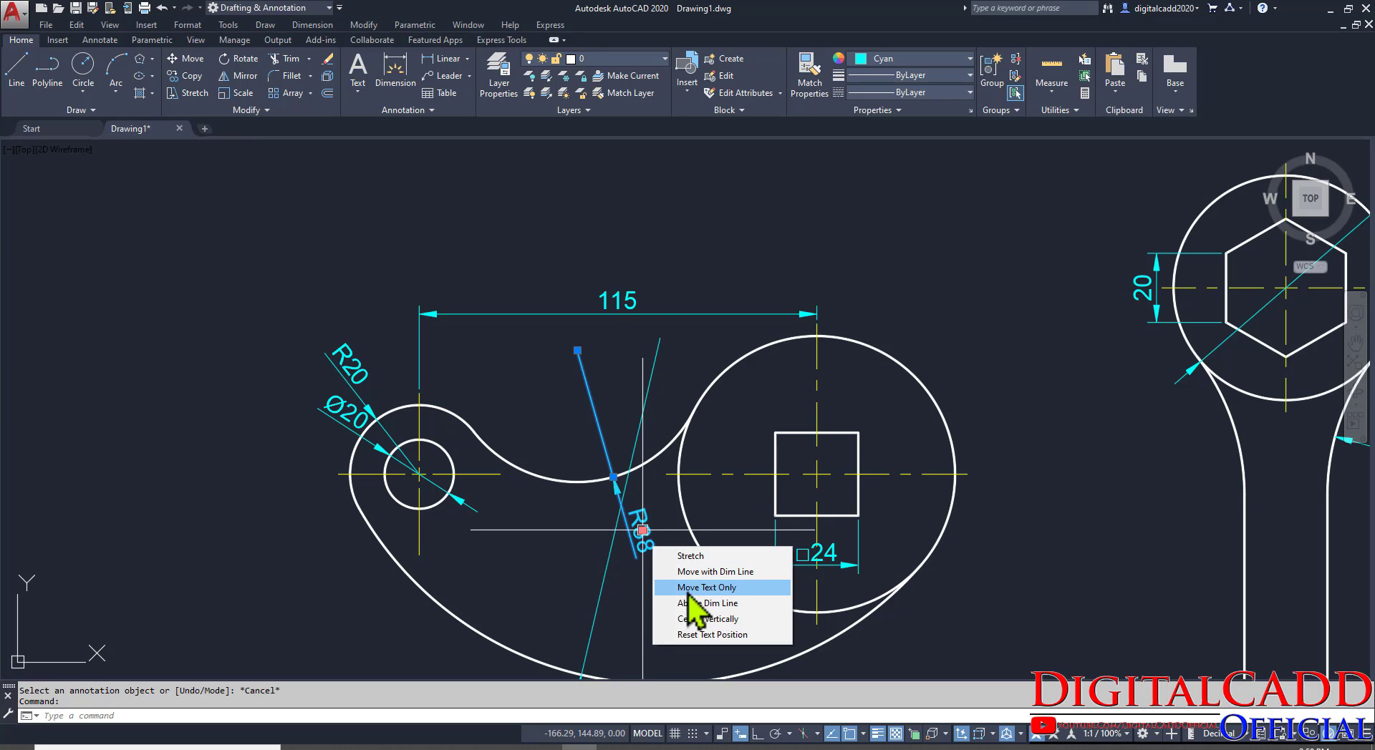
click(689, 592)
scroll(630, 415, up, 8)
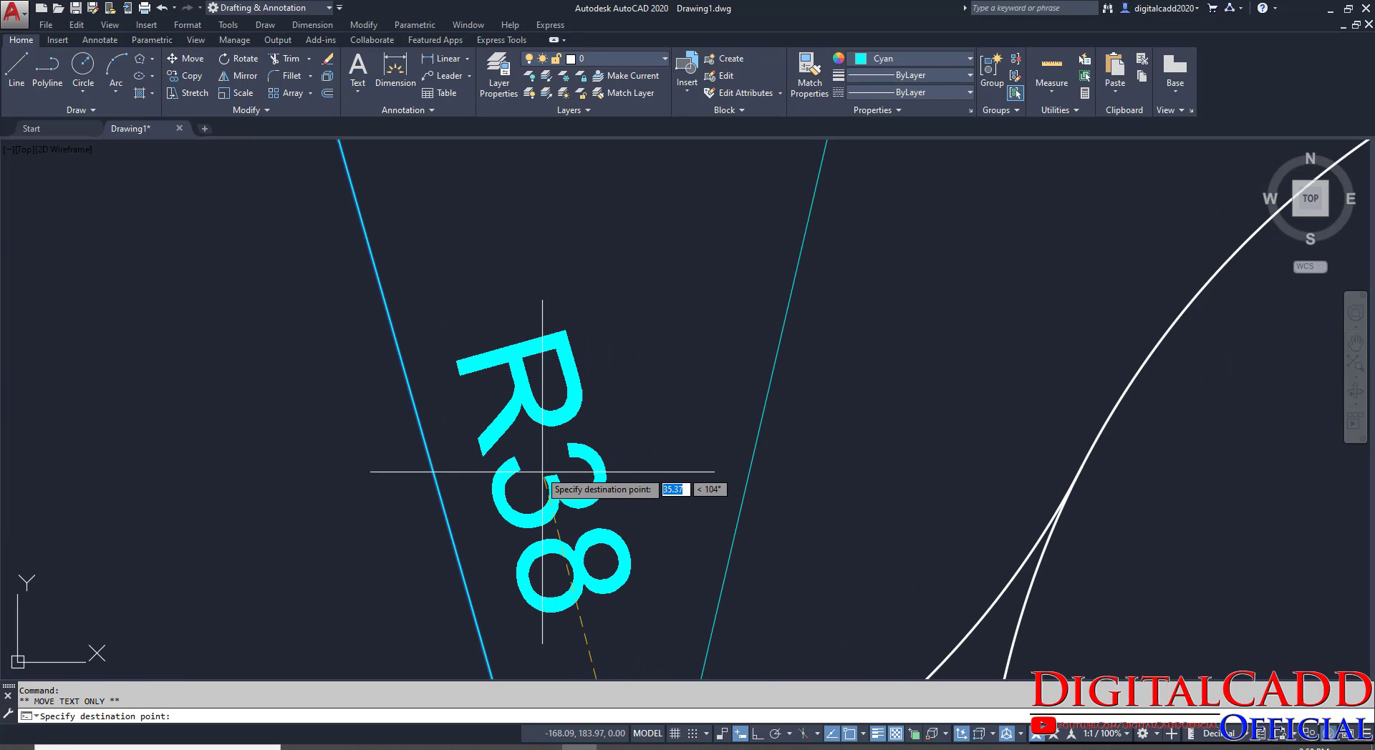
key(Escape)
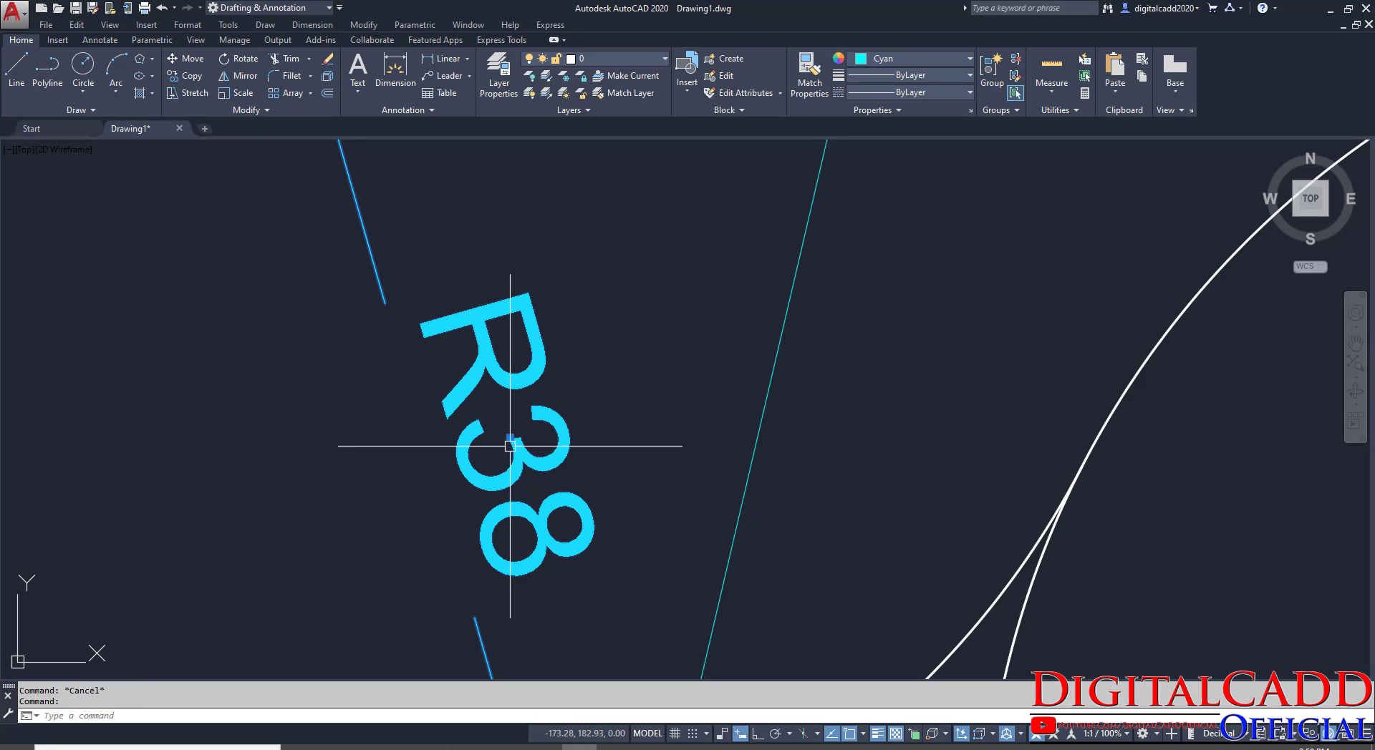
mouse_move(510, 437)
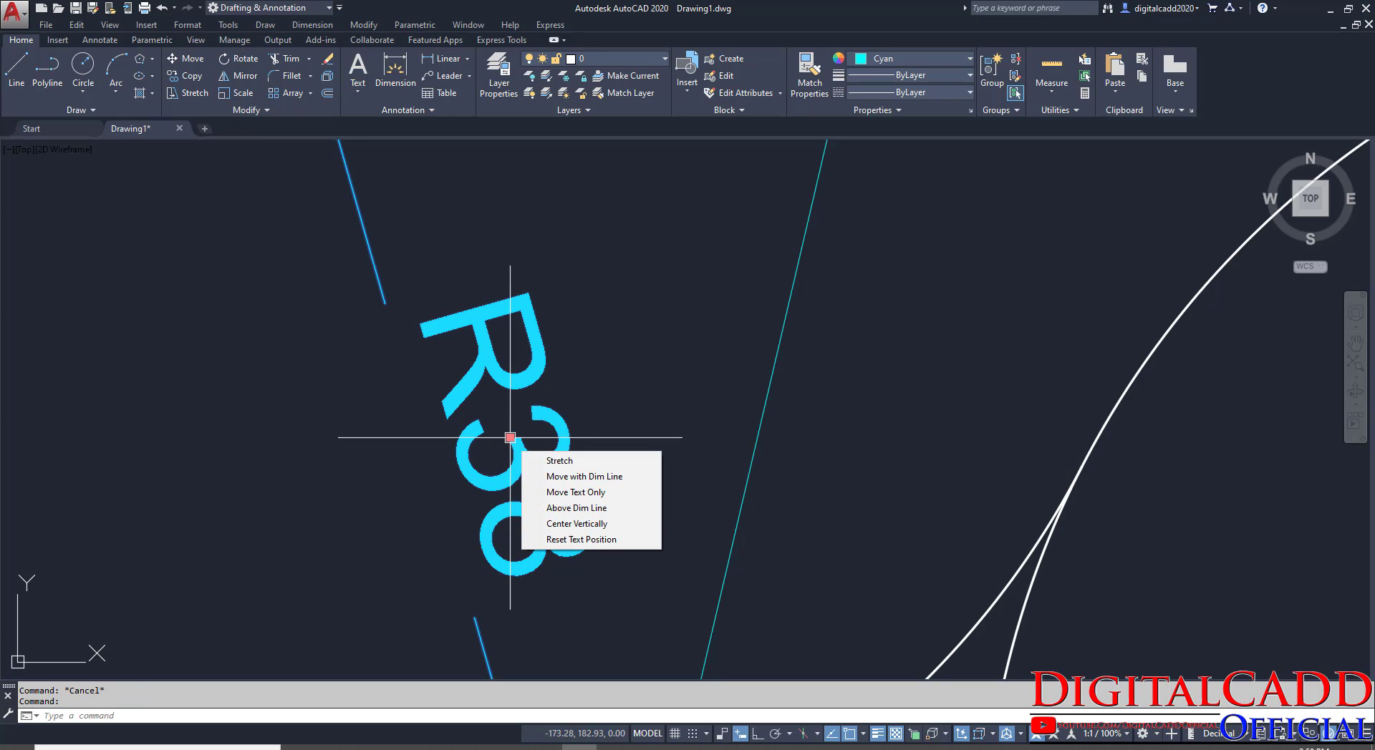
click(582, 512)
scroll(501, 400, down, 5)
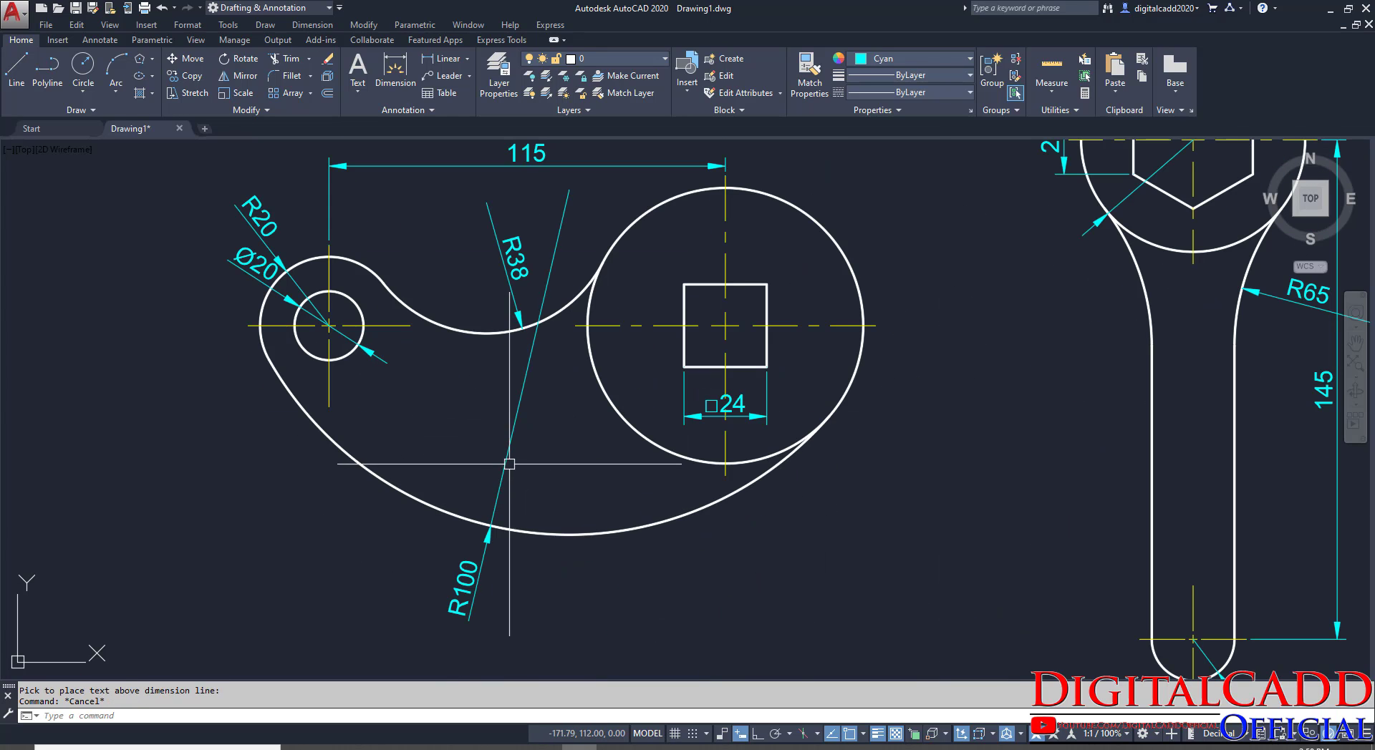
Move the R100 dimension text inside the lever outline and place it above its dimension line.
click(509, 464)
mouse_move(462, 587)
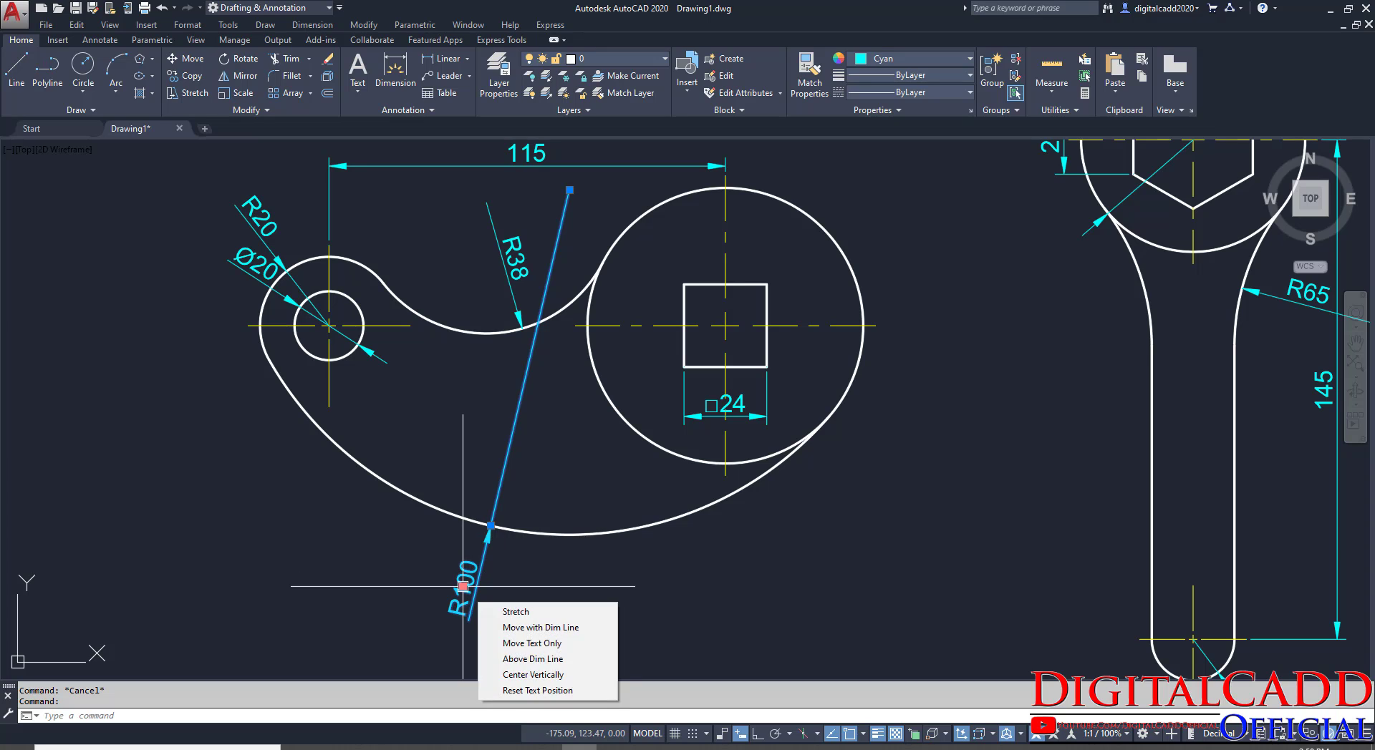
click(530, 643)
scroll(505, 445, up, 3)
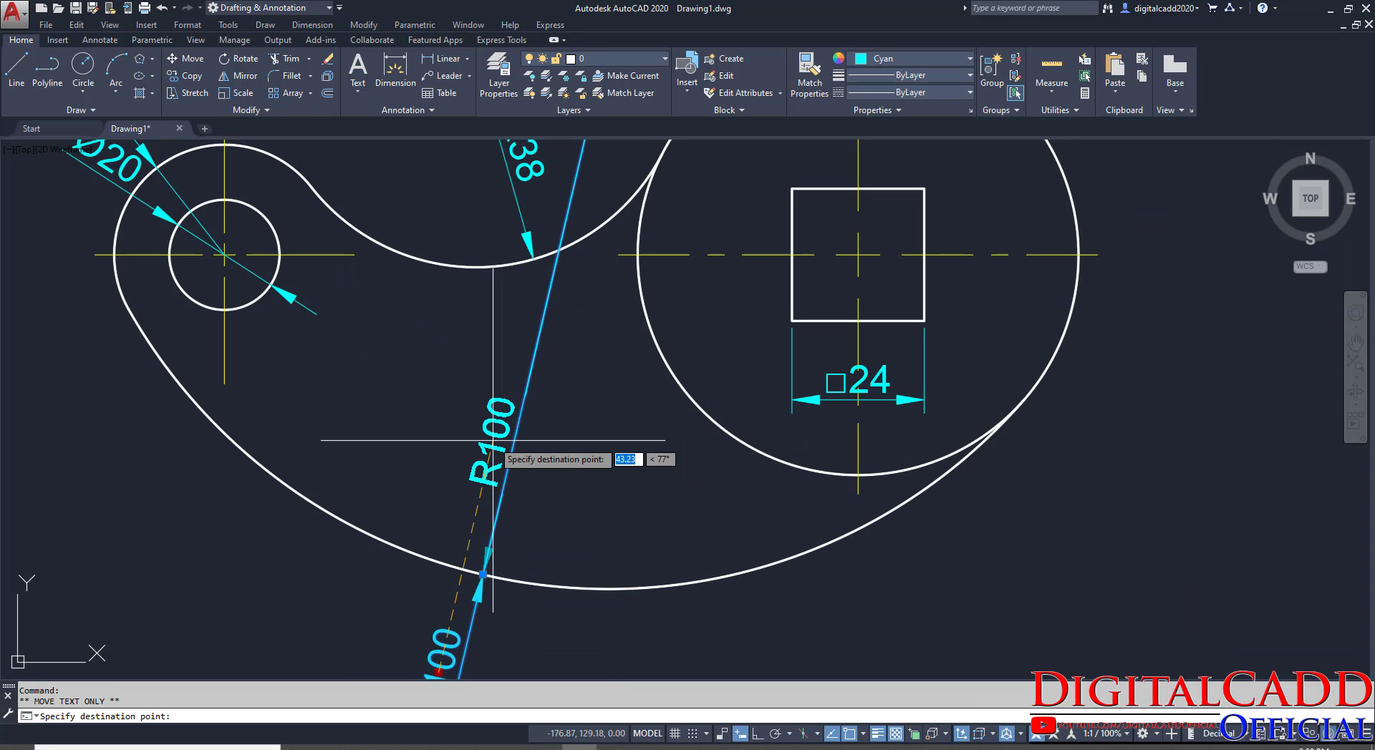
click(490, 430)
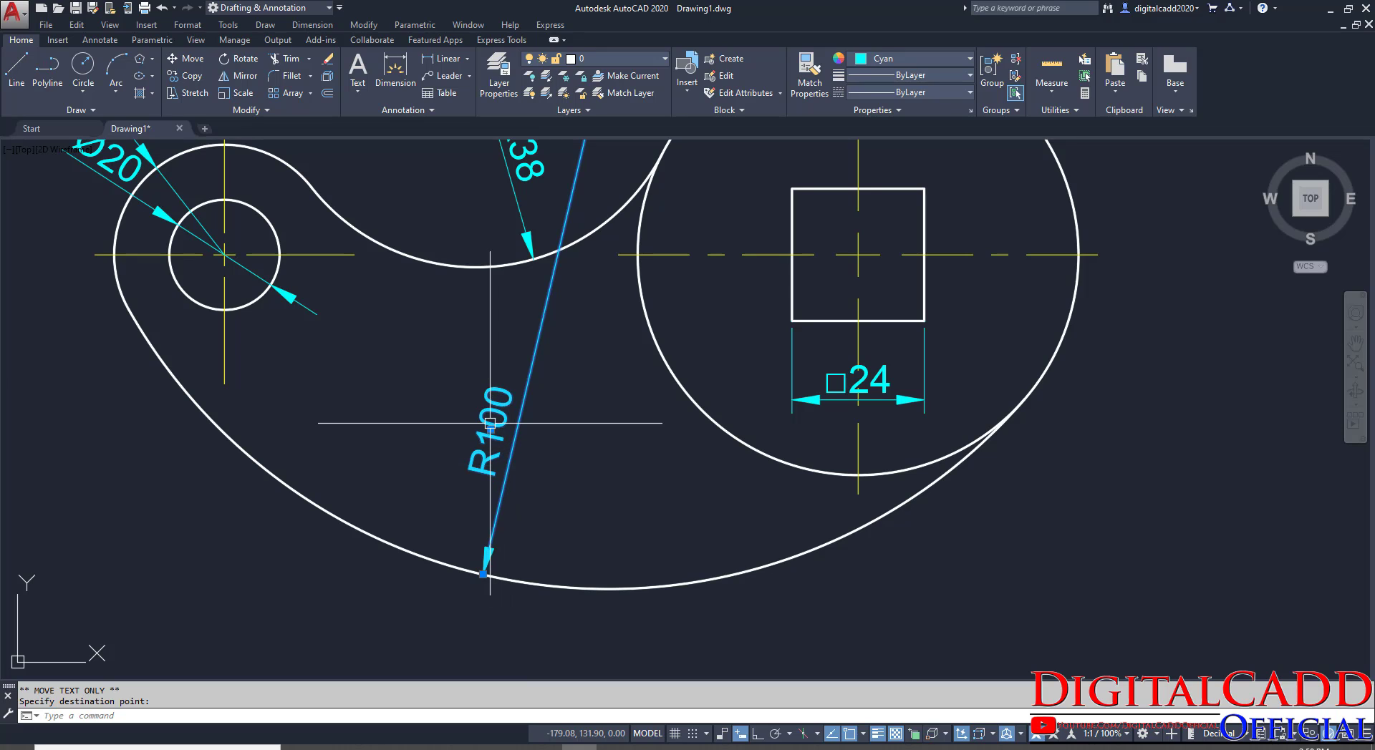
mouse_move(491, 430)
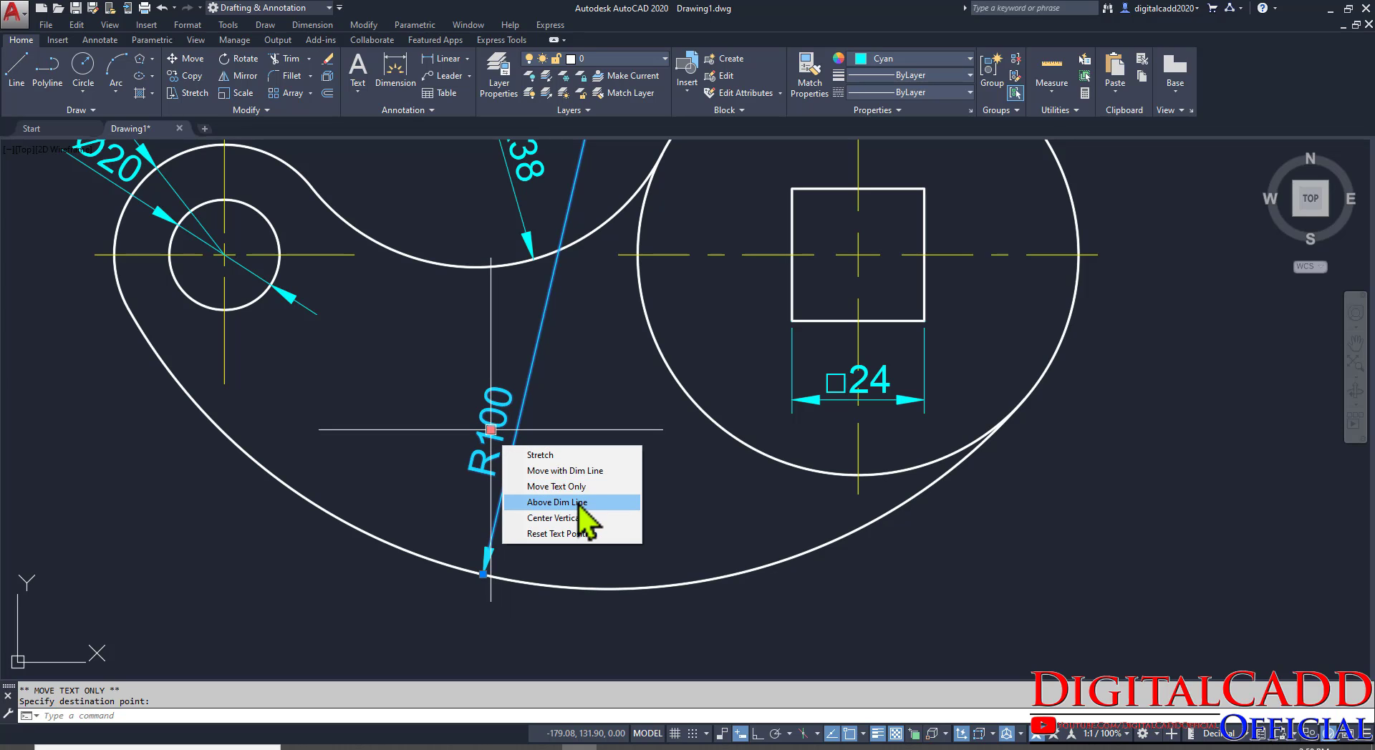
click(573, 502)
scroll(577, 418, down, 5)
scroll(644, 430, up, 3)
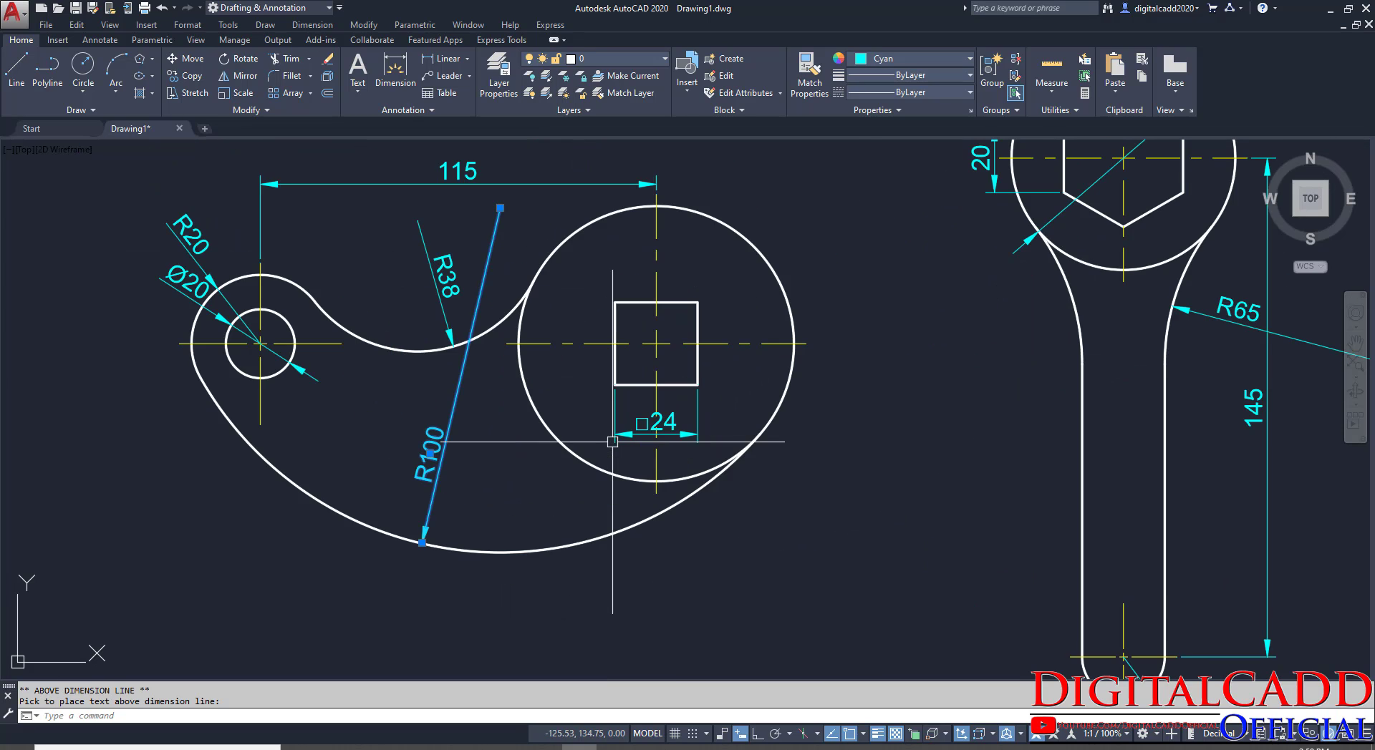
key(Escape)
Set the current object colour to Green and load the BORDER2 linetype from acadiso.lin.
scroll(703, 433, down, 2)
scroll(716, 428, up, 2)
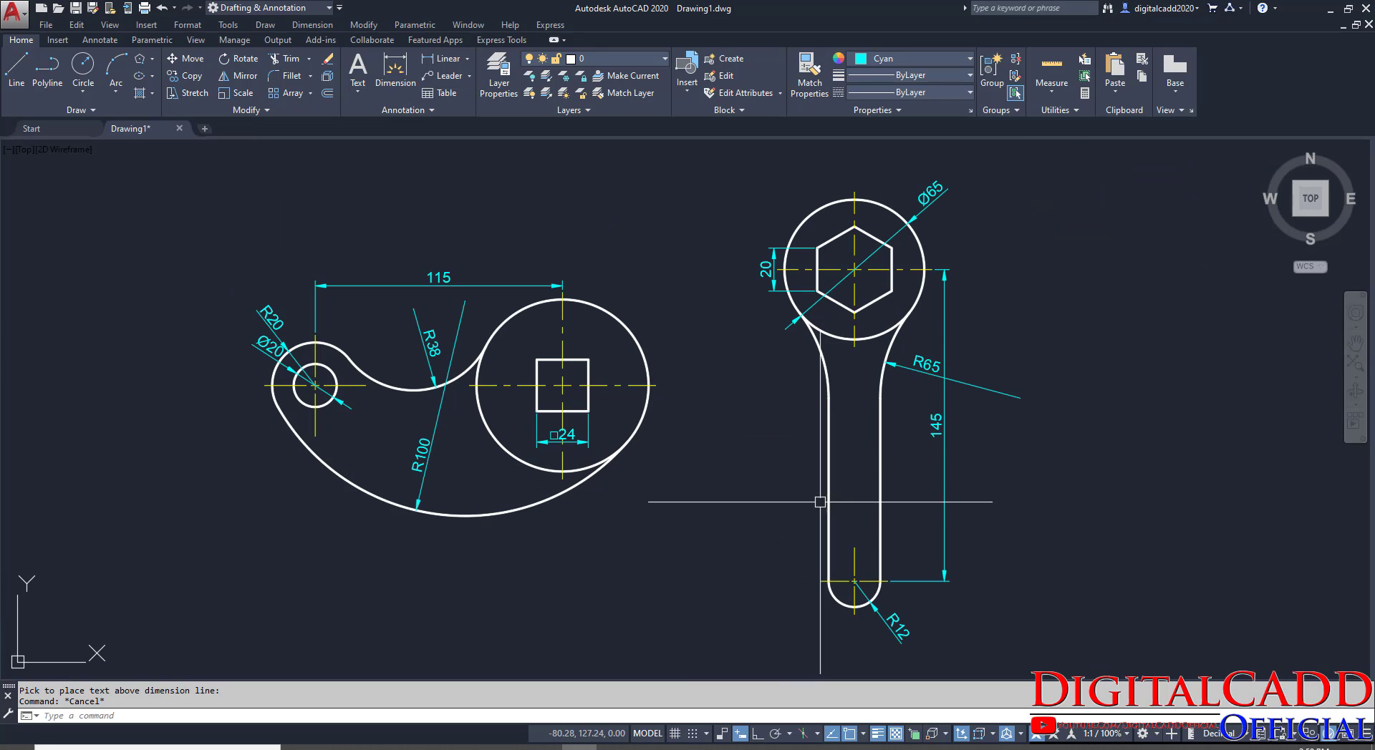
mouse_move(562, 501)
middle_down()
mouse_move(583, 551)
mouse_move(556, 512)
middle_up()
middle_drag(503, 427, 529, 423)
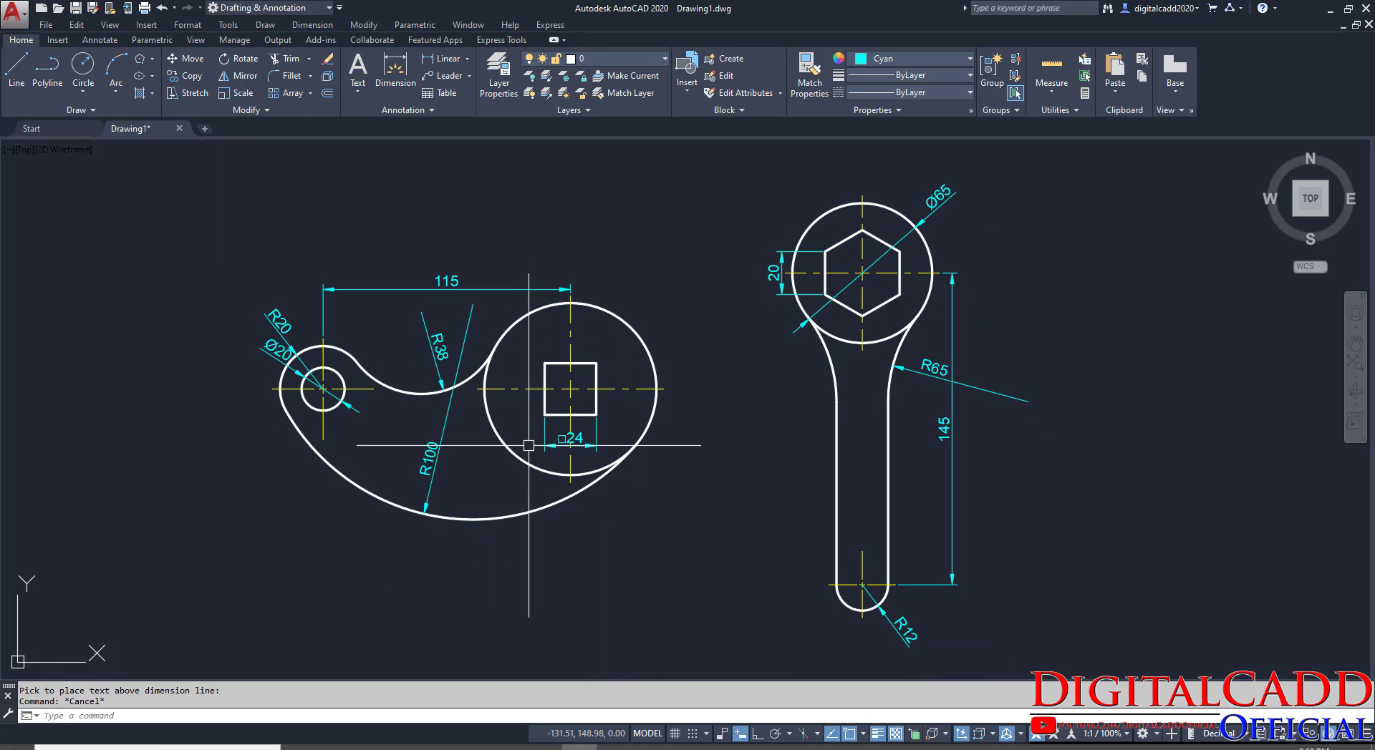
click(915, 59)
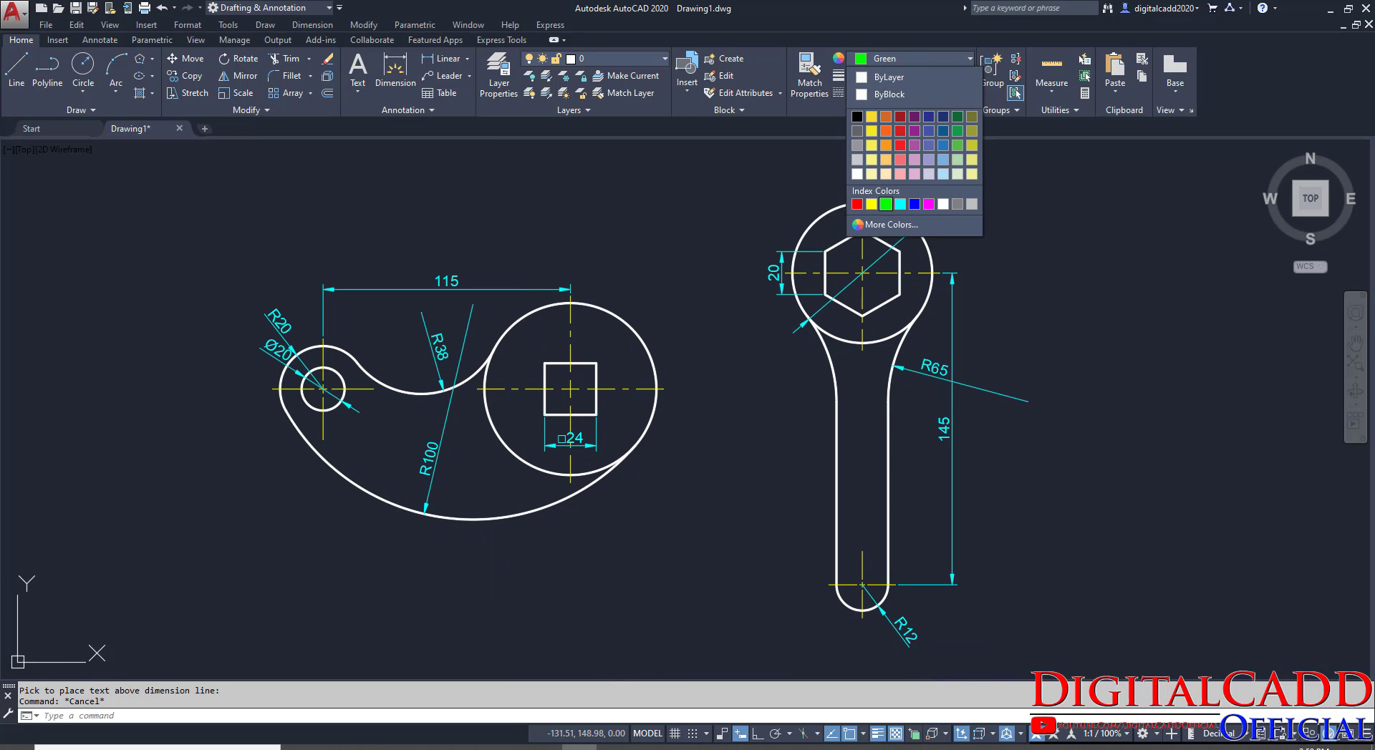
click(924, 92)
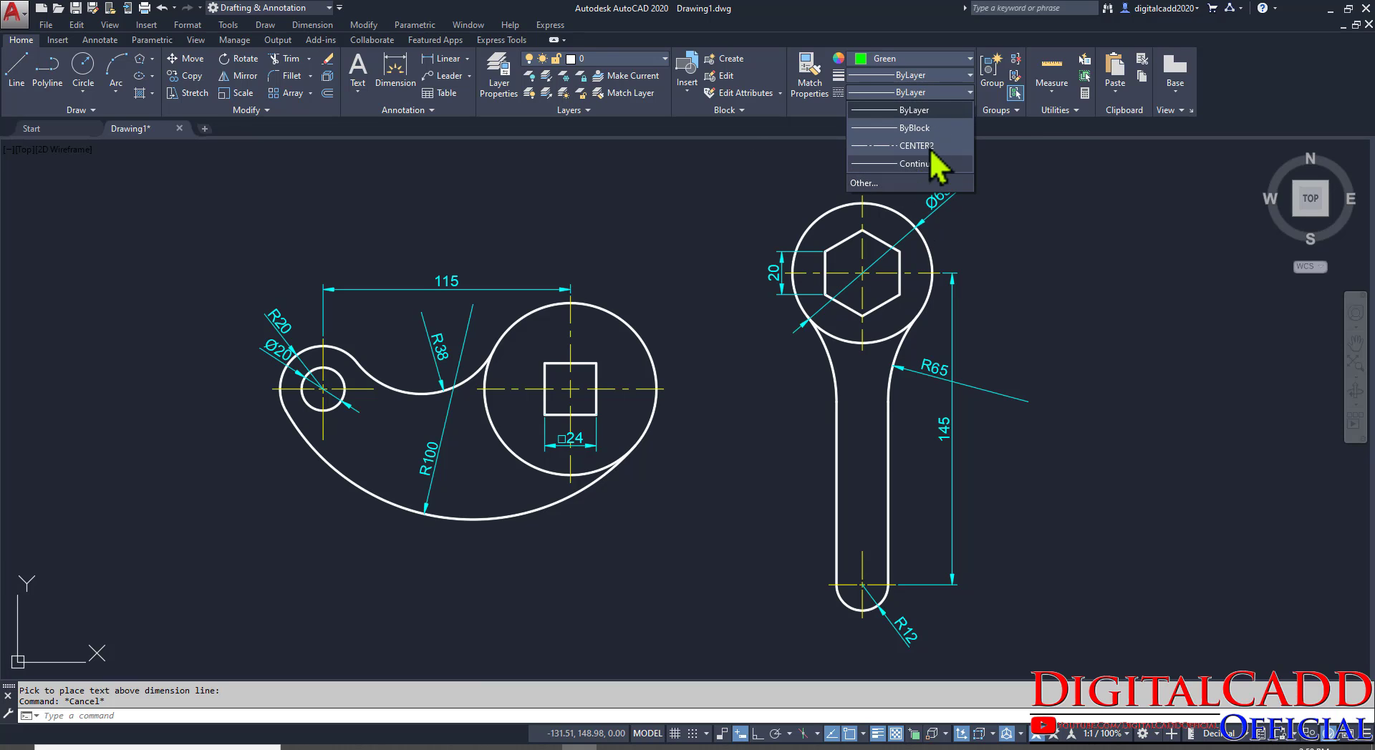
click(868, 184)
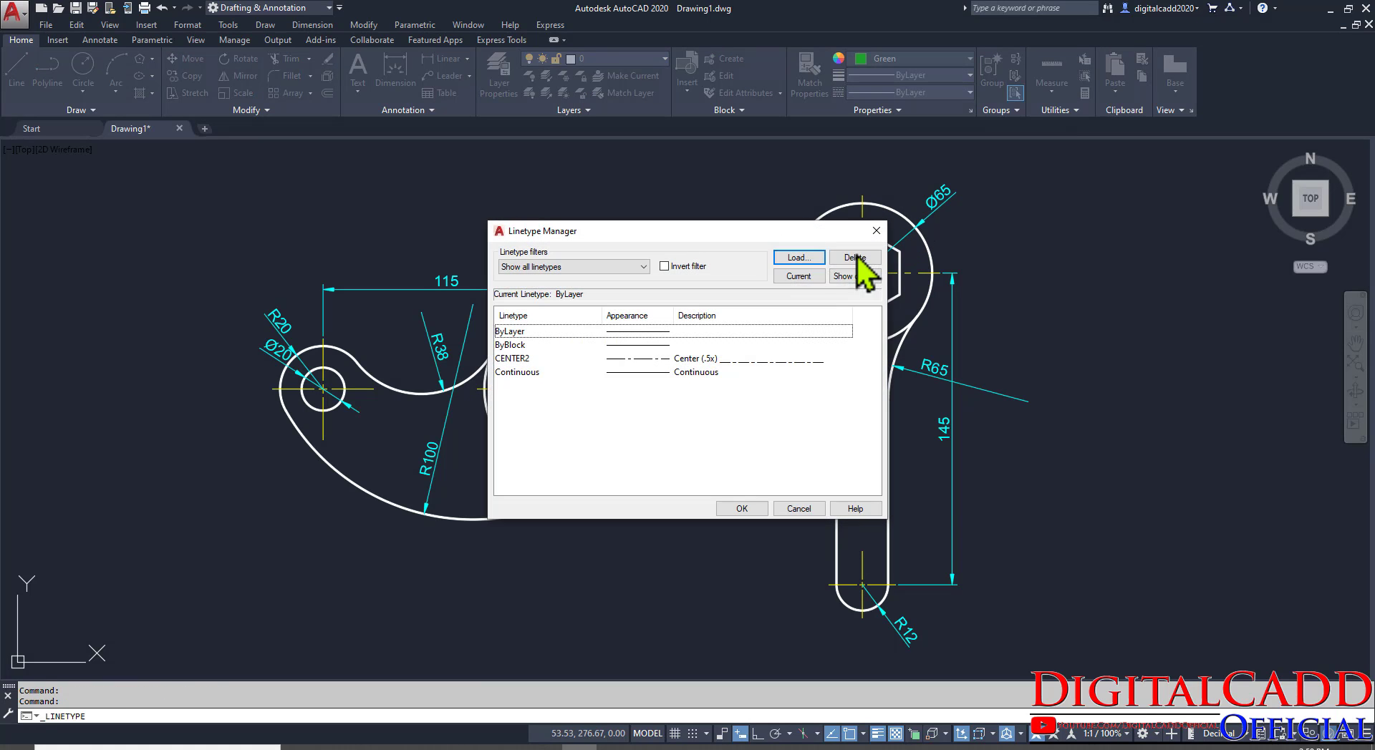
click(798, 257)
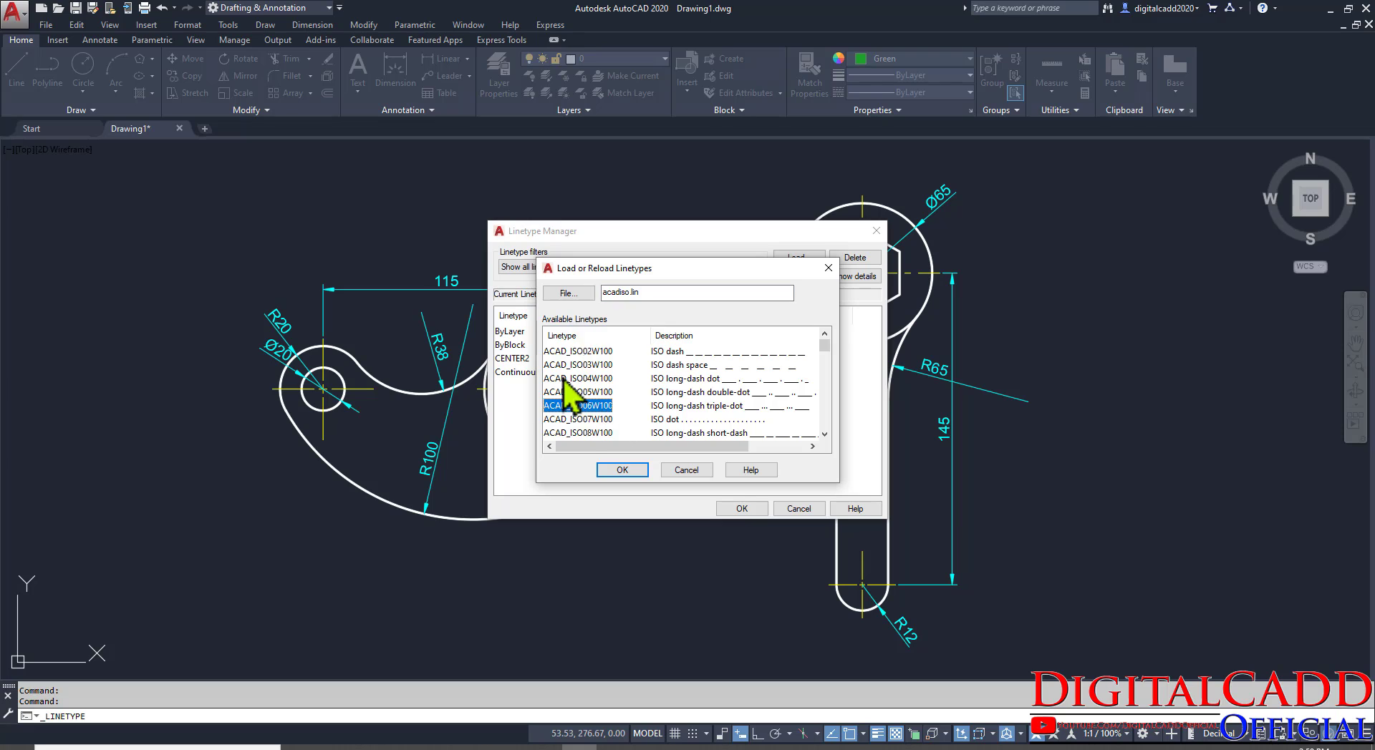
key(b)
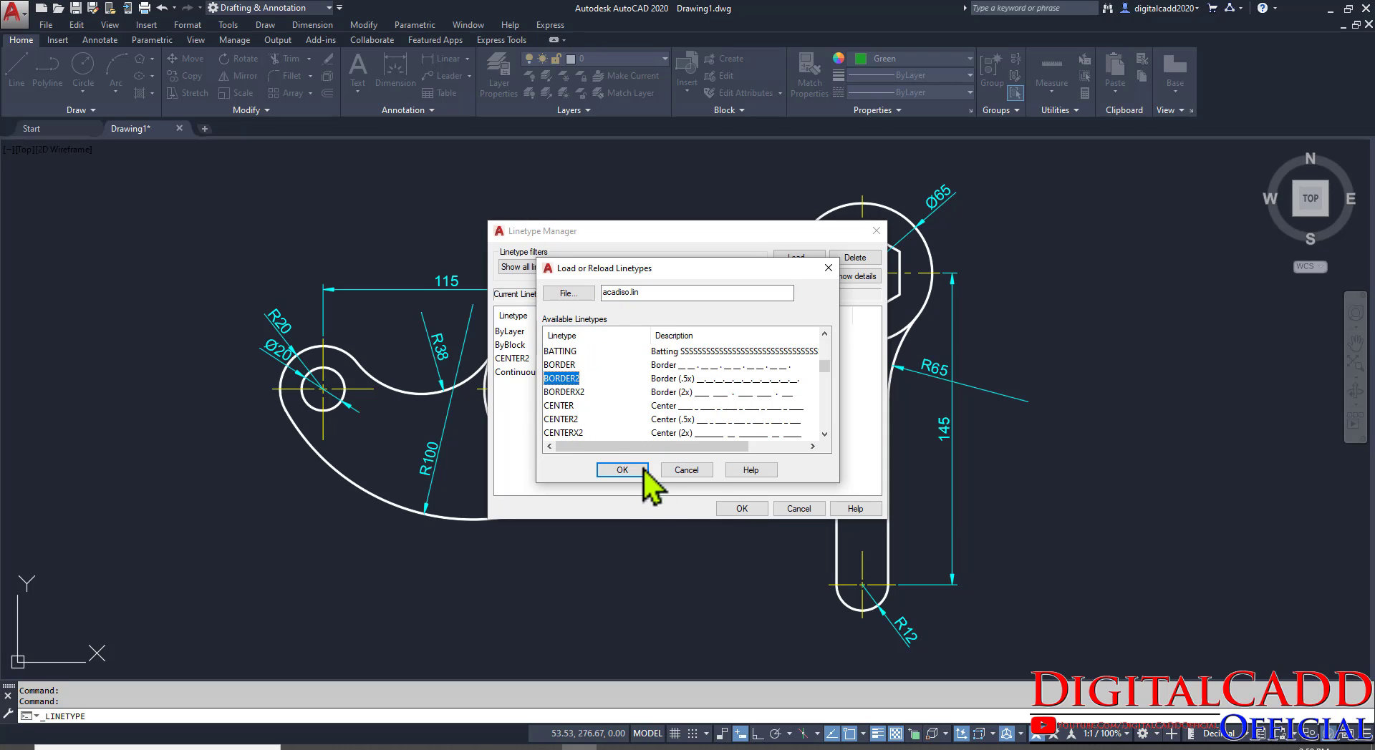
click(622, 470)
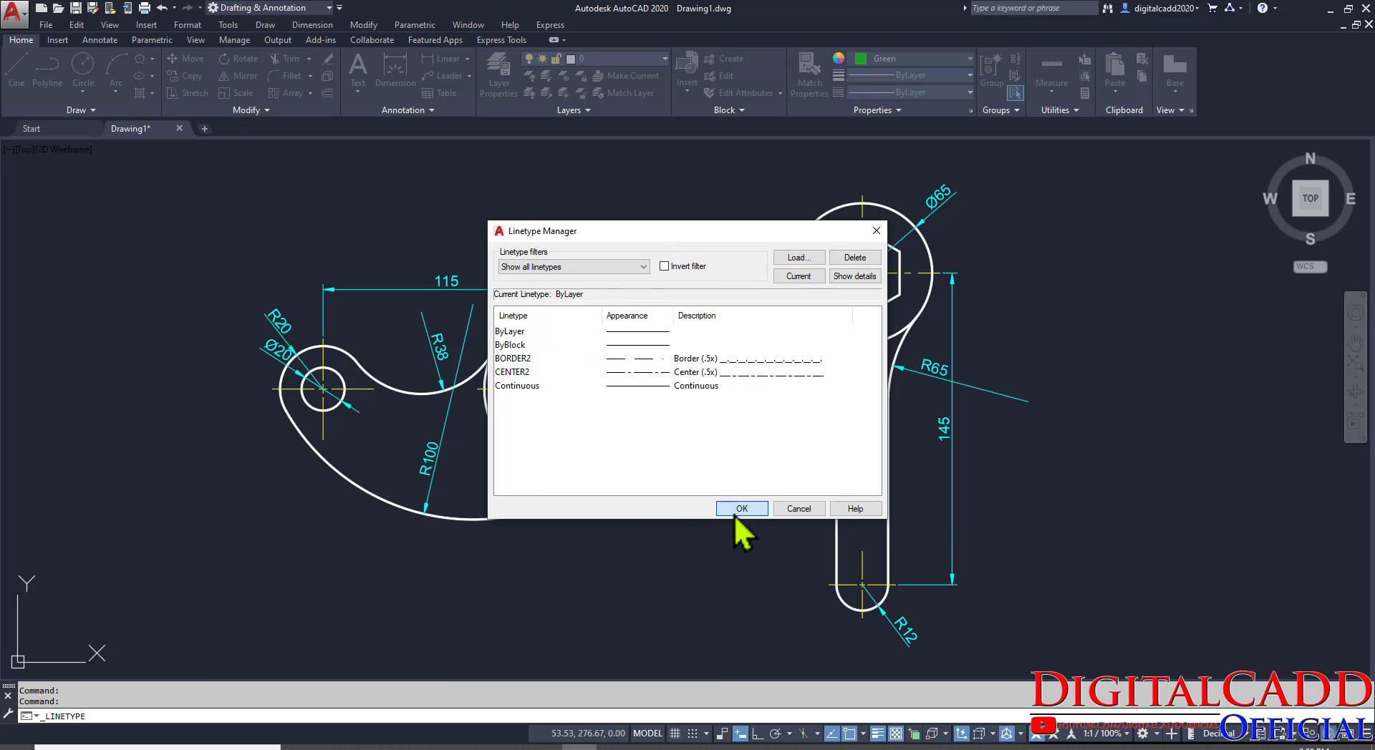
click(739, 510)
Make BORDER2 the current linetype and draw a border rectangle enclosing both dimensioned drawings.
middle_drag(716, 542, 751, 478)
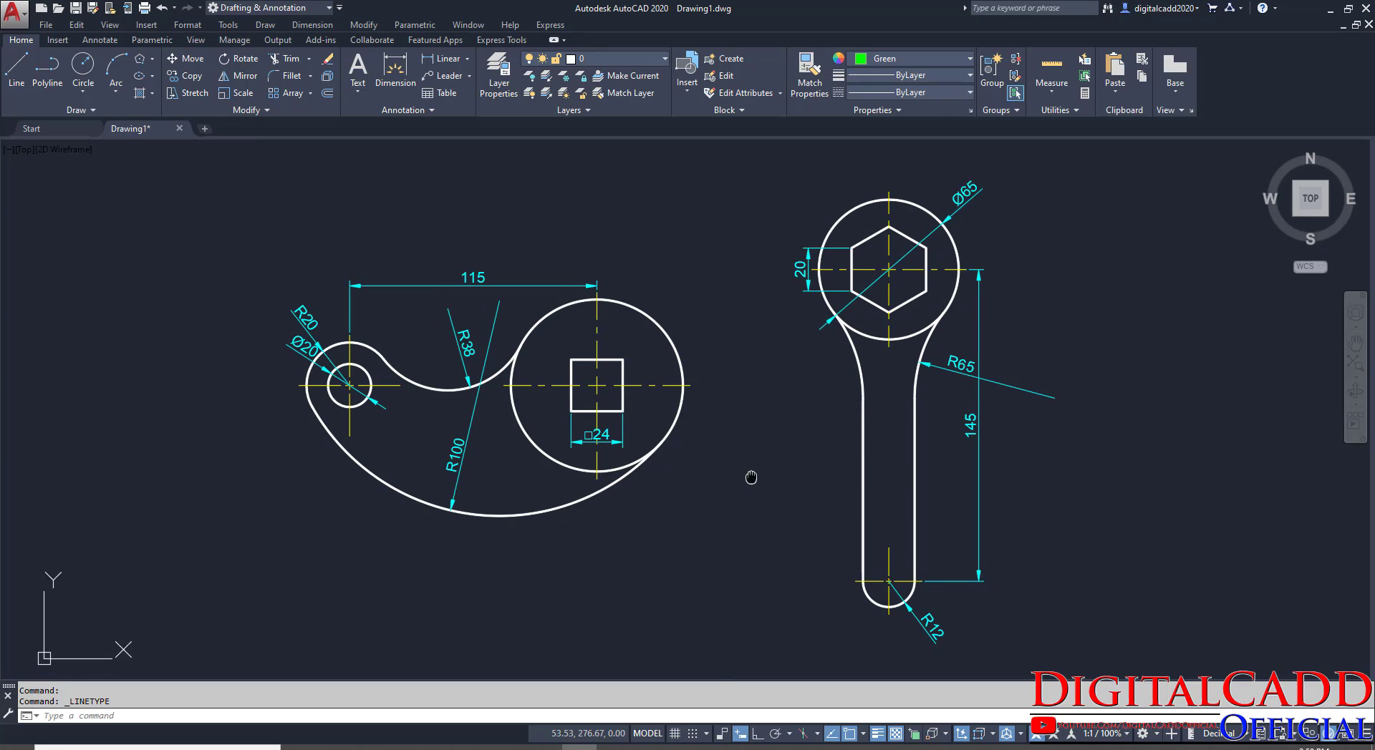
click(930, 92)
click(922, 146)
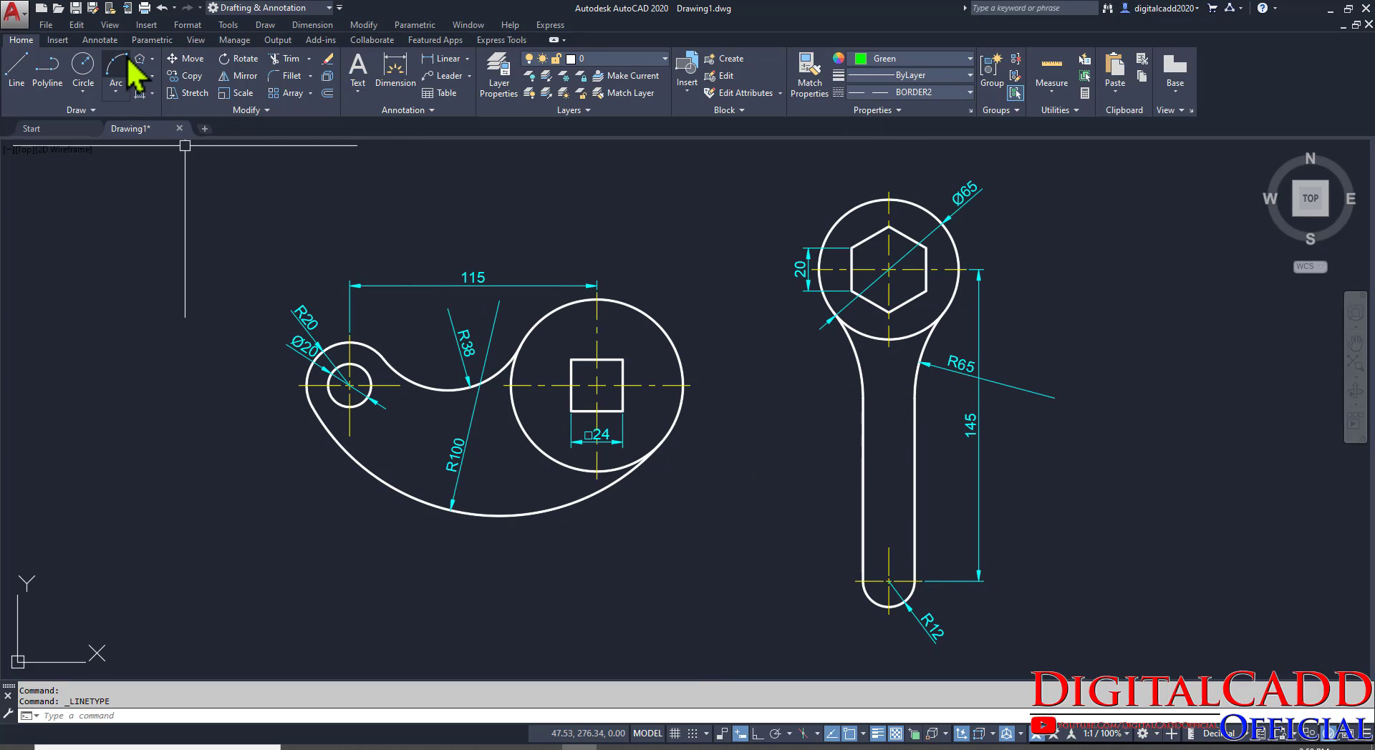
click(152, 58)
click(172, 73)
scroll(330, 290, down, 2)
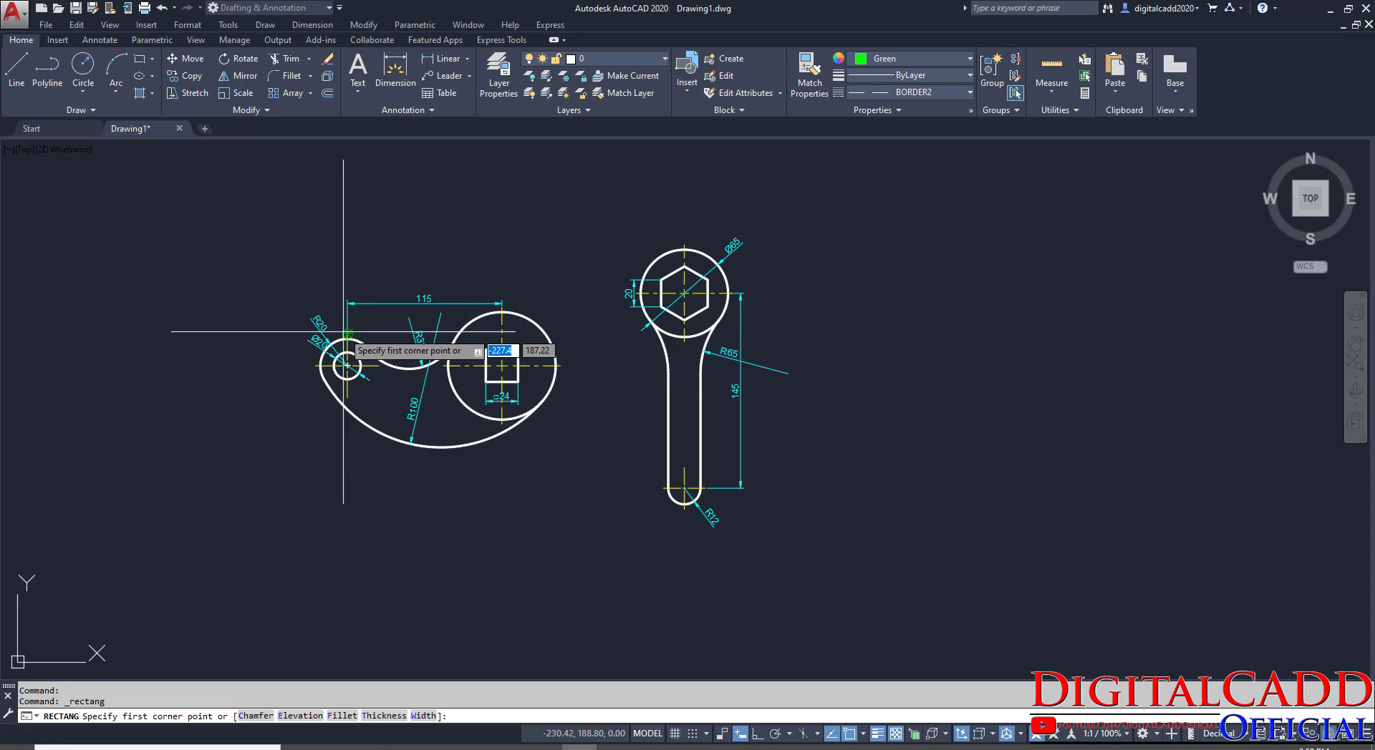
click(319, 242)
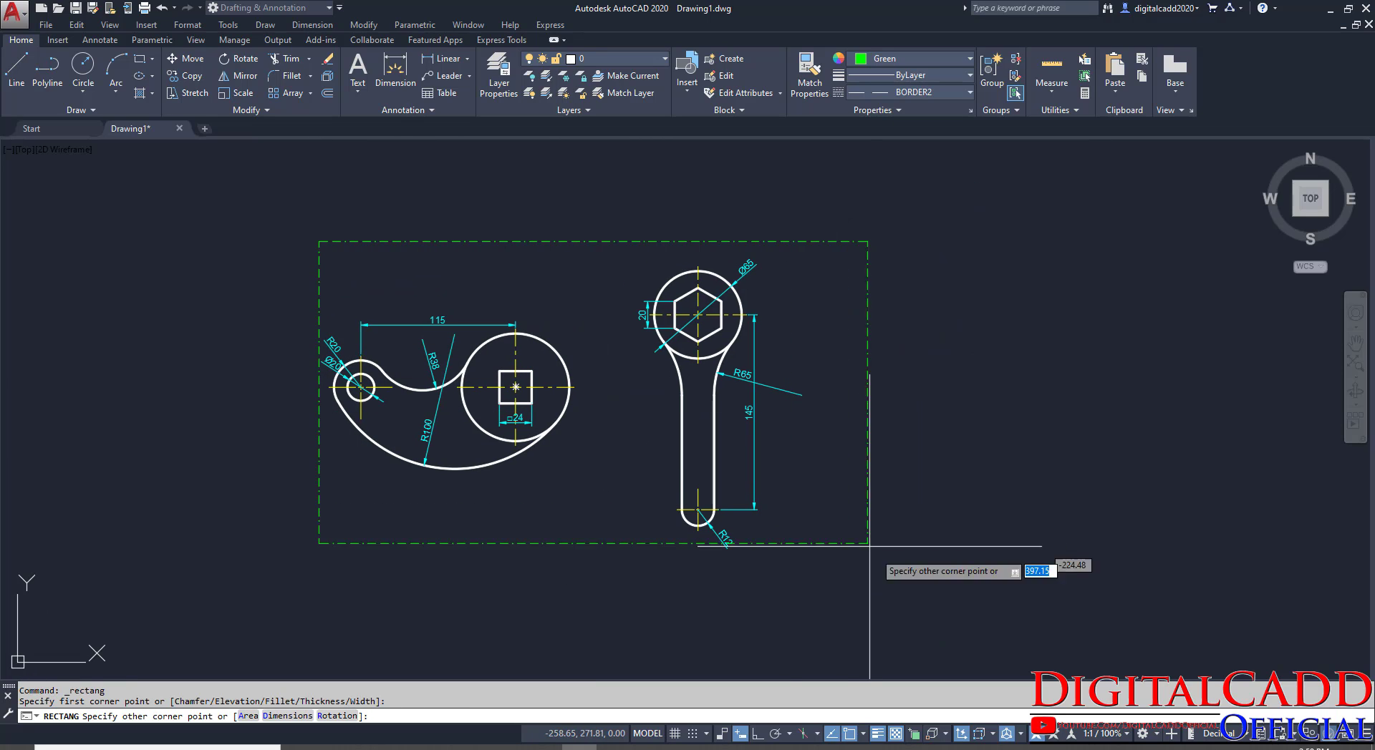
click(820, 566)
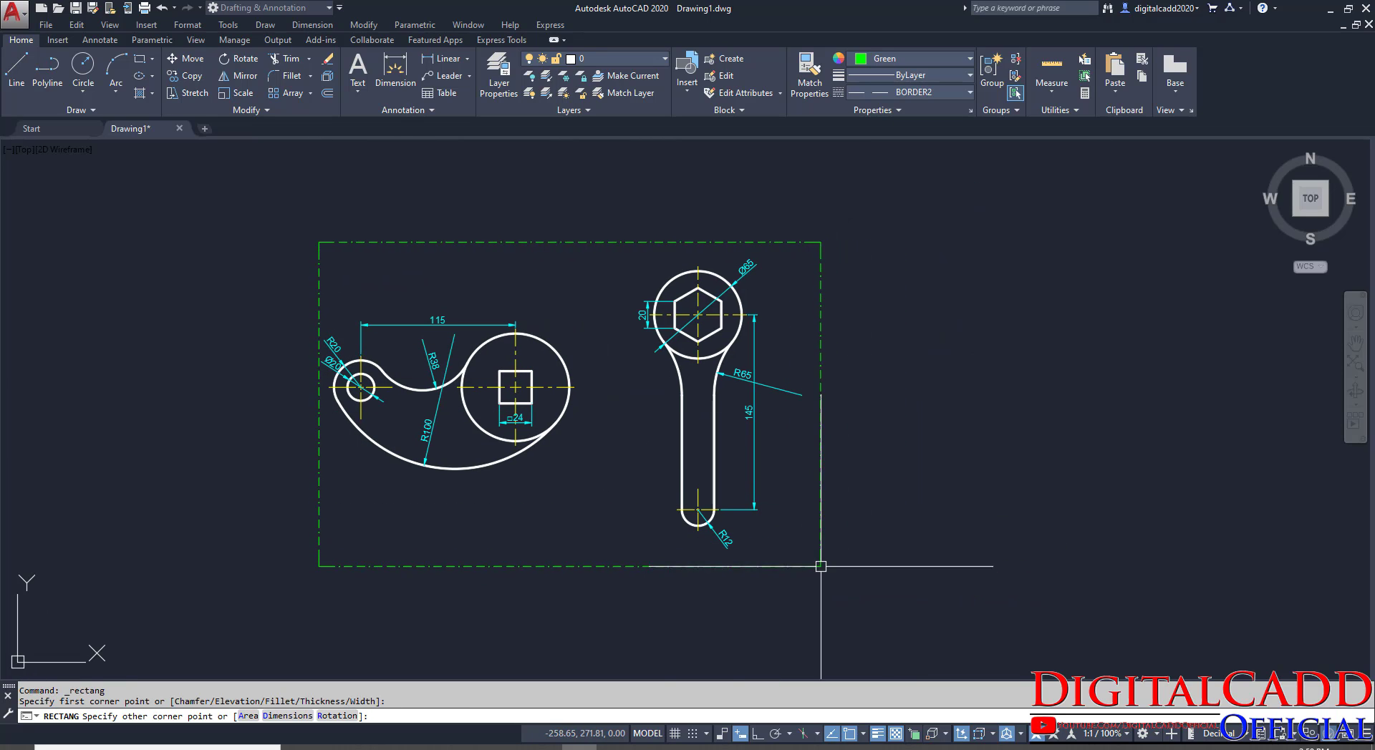
Stretch the left edge of the border rectangle slightly outward from the lever drawing.
click(318, 475)
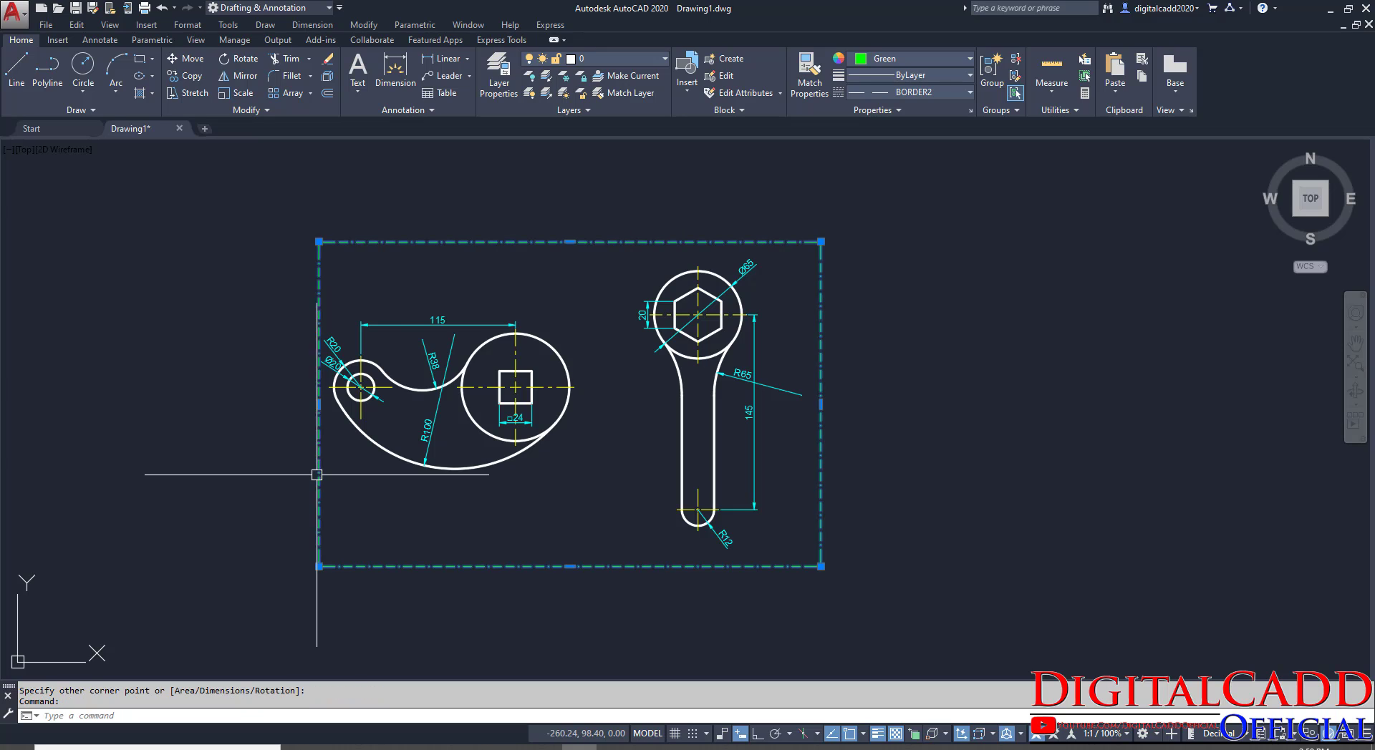
click(319, 404)
click(306, 404)
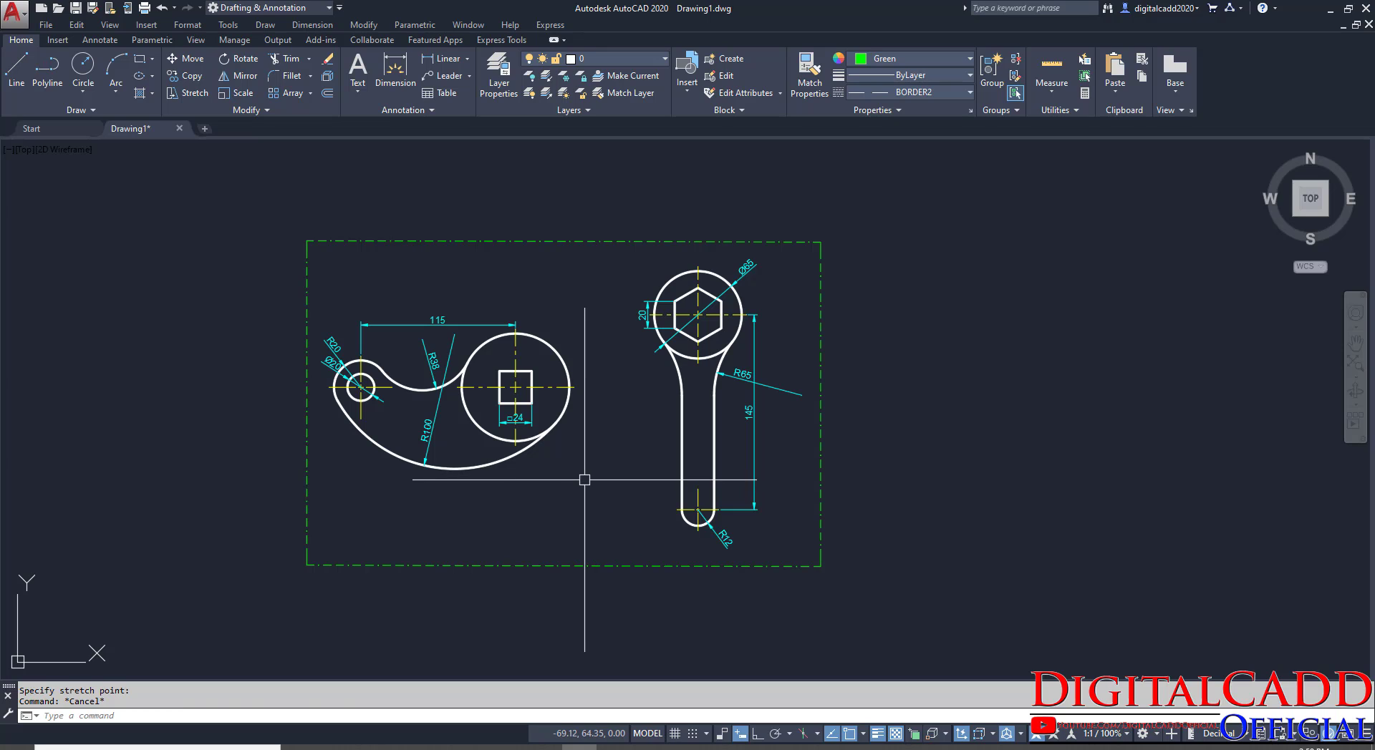
Offset the border rectangle outward by 4 mm to form a double border.
text(o)
key(Return)
key(Return)
click(614, 565)
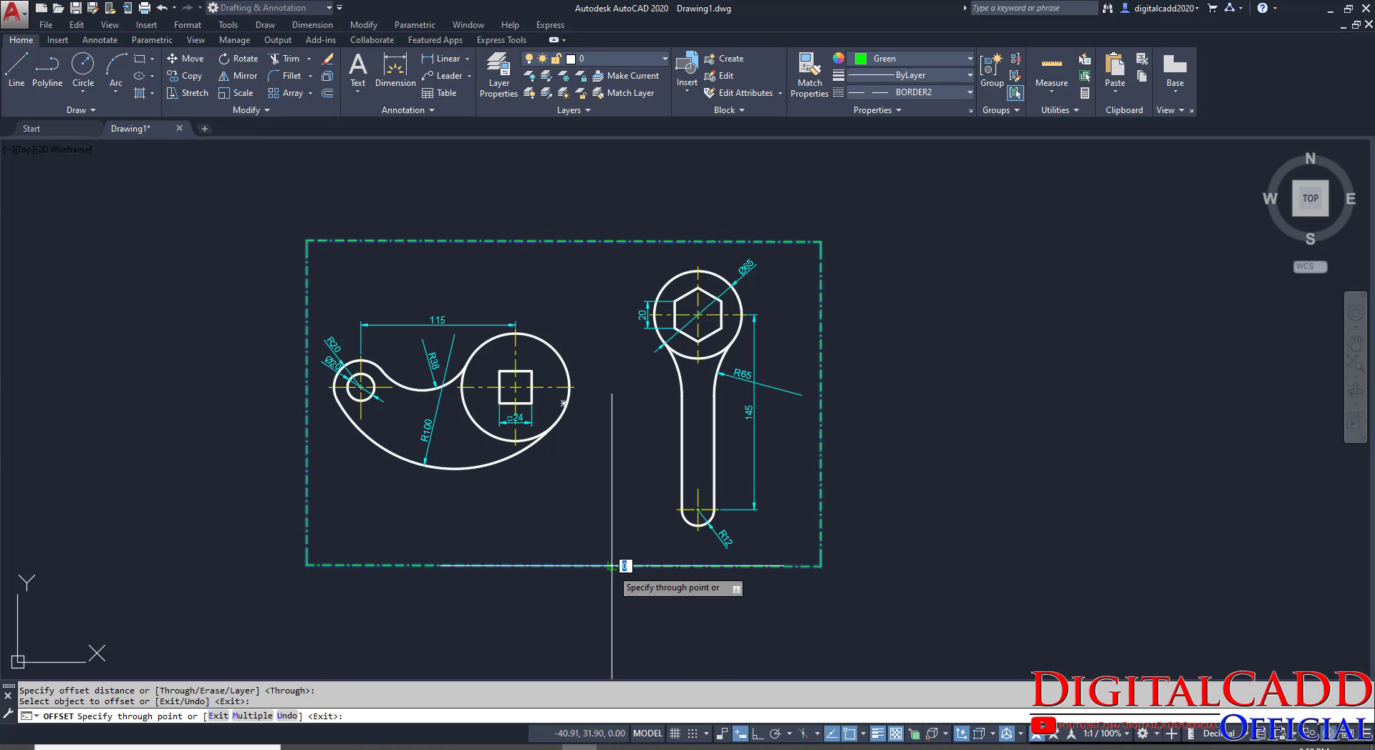
scroll(614, 565, up, 4)
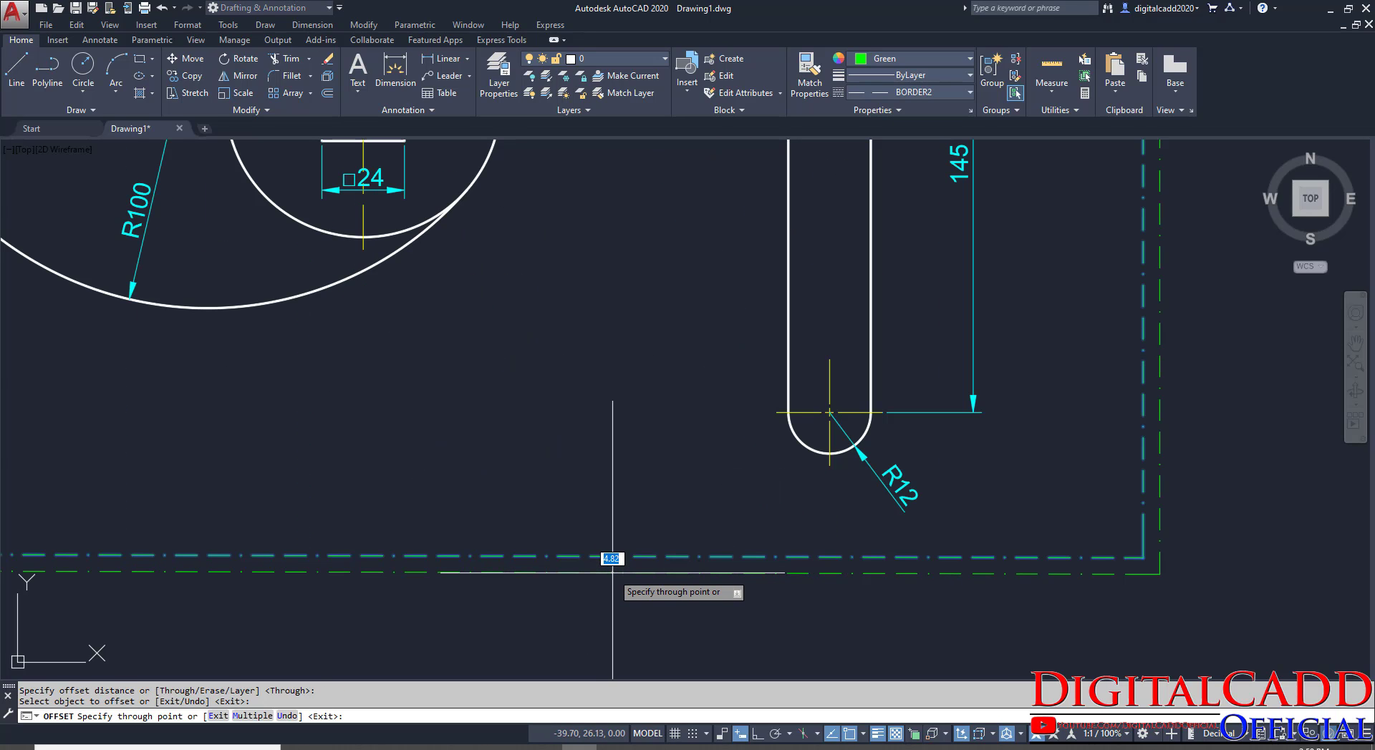
text(4)
key(Return)
scroll(866, 488, down, 5)
key(Escape)
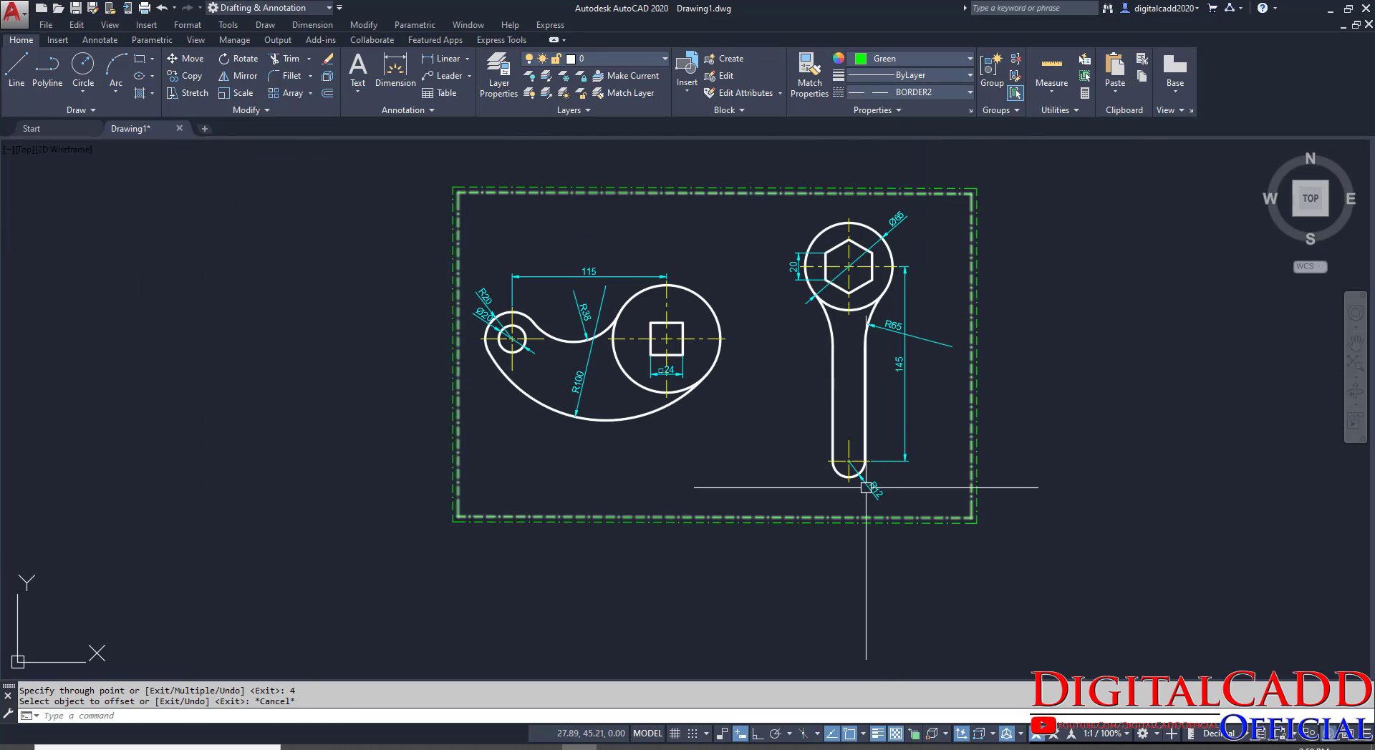
Move the lever drawing with its dimensions straight up inside the double border, using Ortho.
middle_drag(715, 367, 649, 401)
scroll(590, 387, up, 2)
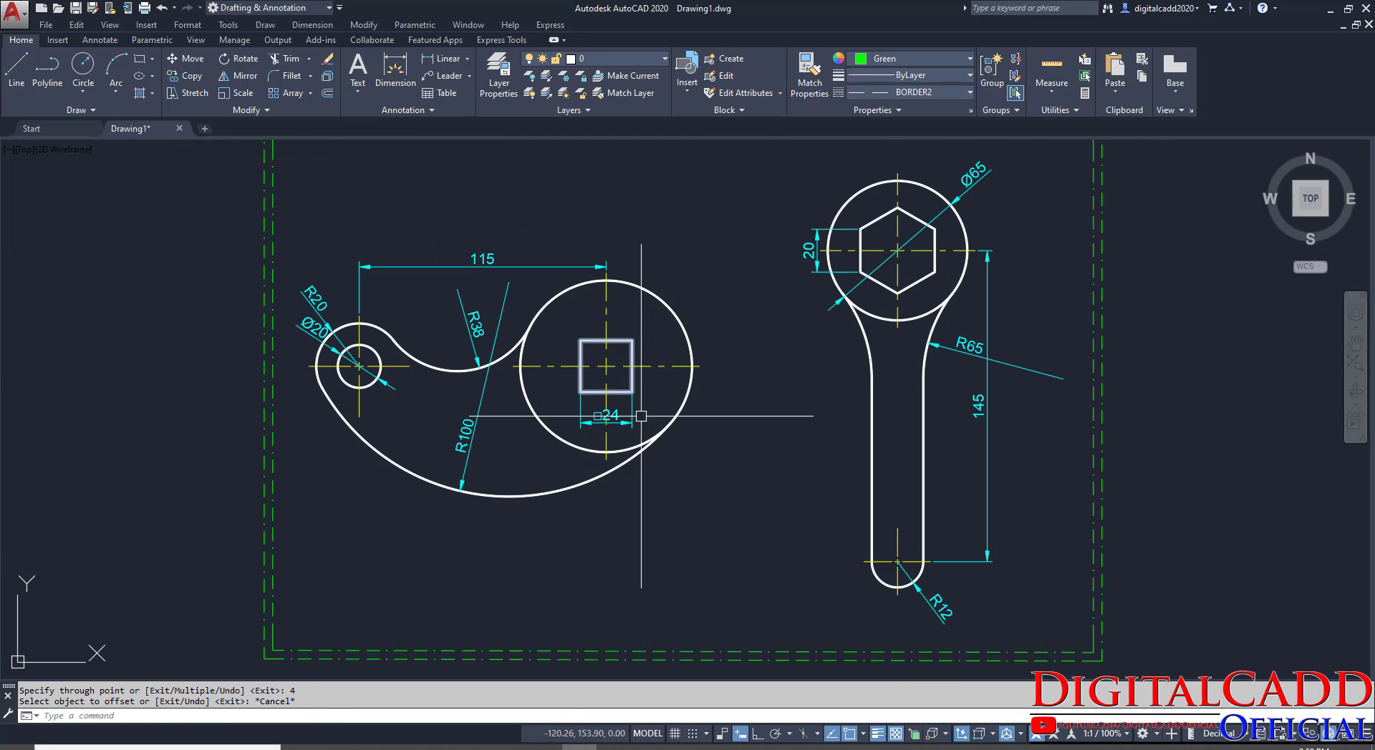
scroll(641, 416, down, 2)
click(699, 312)
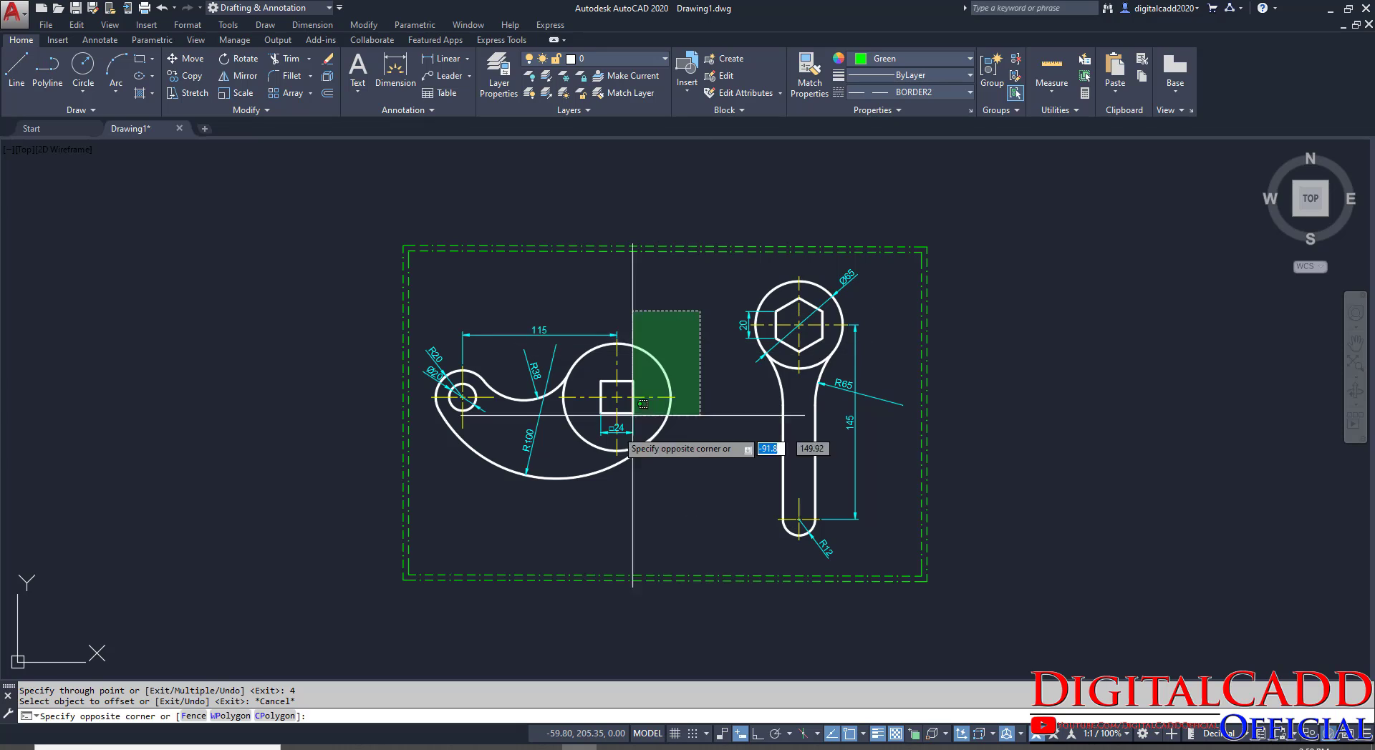
click(470, 527)
text(M)
key(Return)
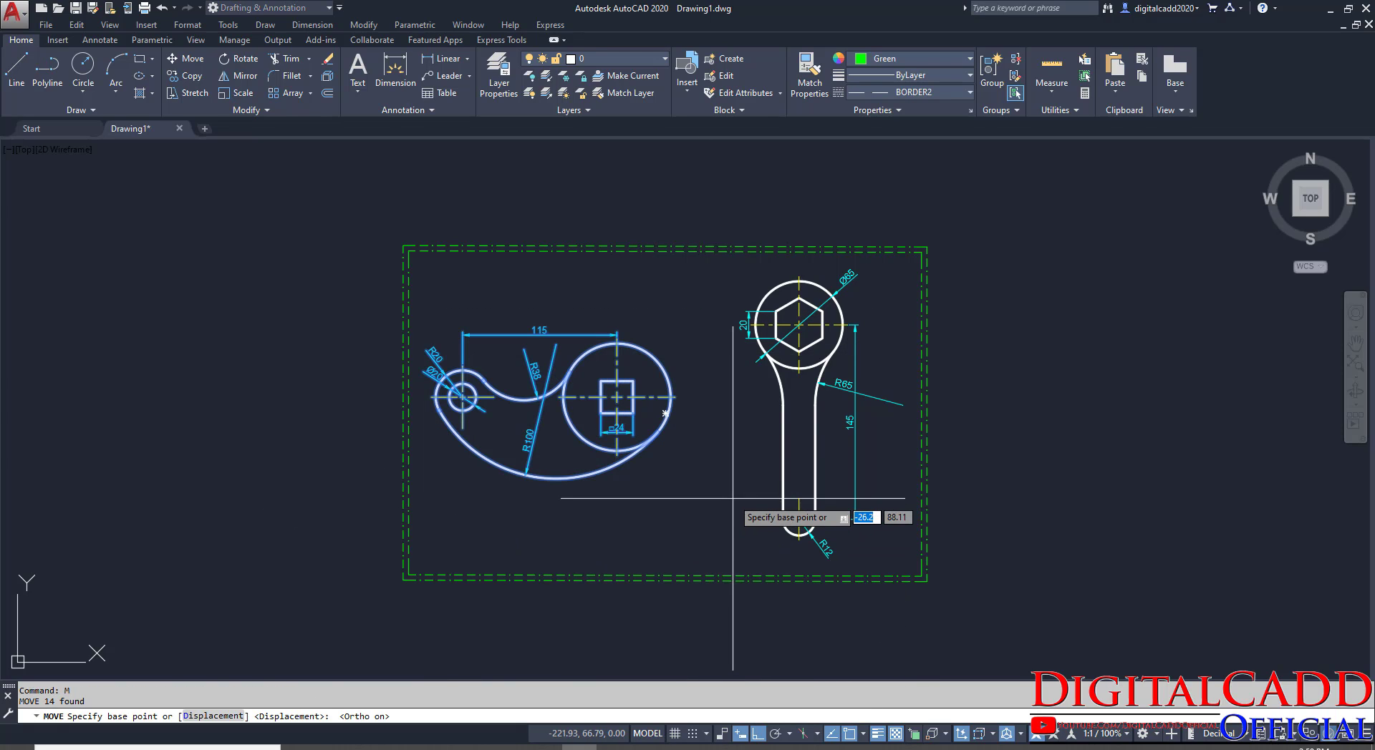
click(731, 499)
key(F8)
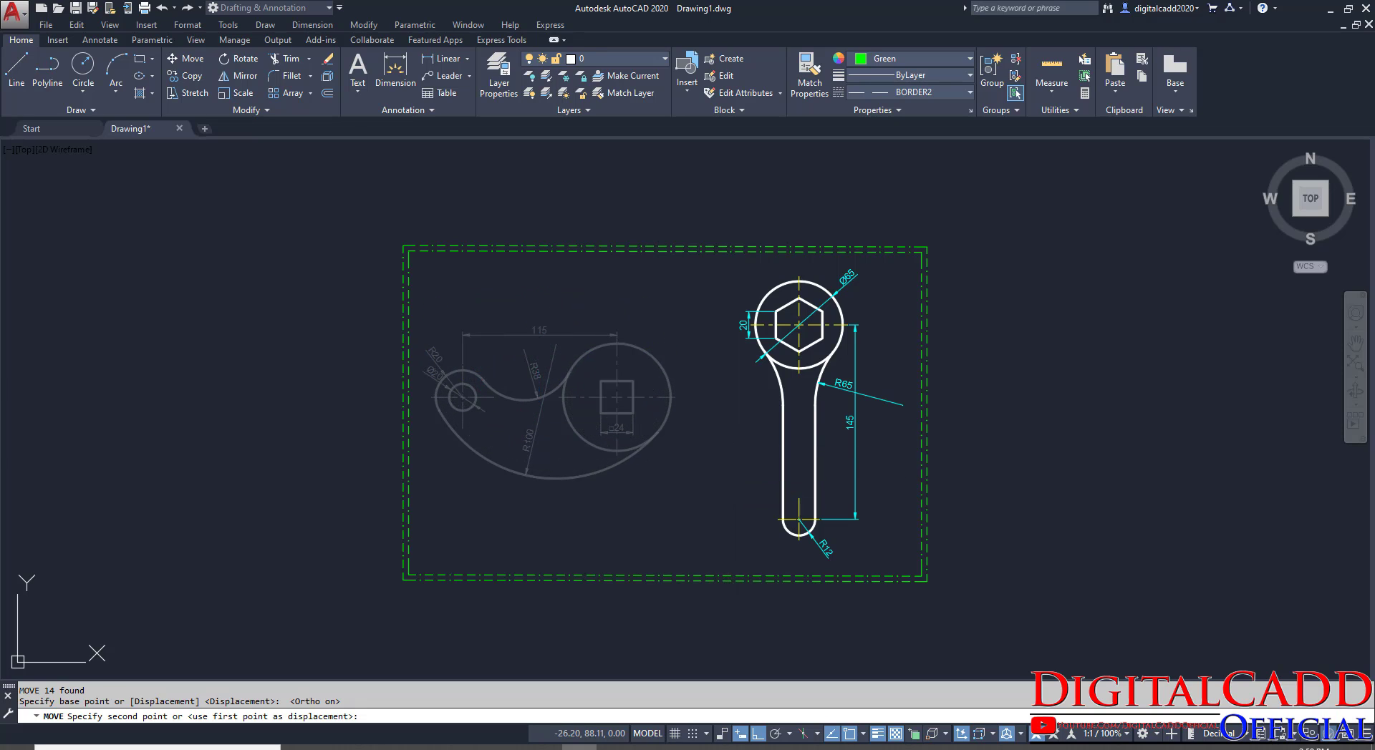
click(680, 484)
Save the drawing as Drawing111 in Documents and check the exercise numbers in the assignment PDF.
key(ctrl+s)
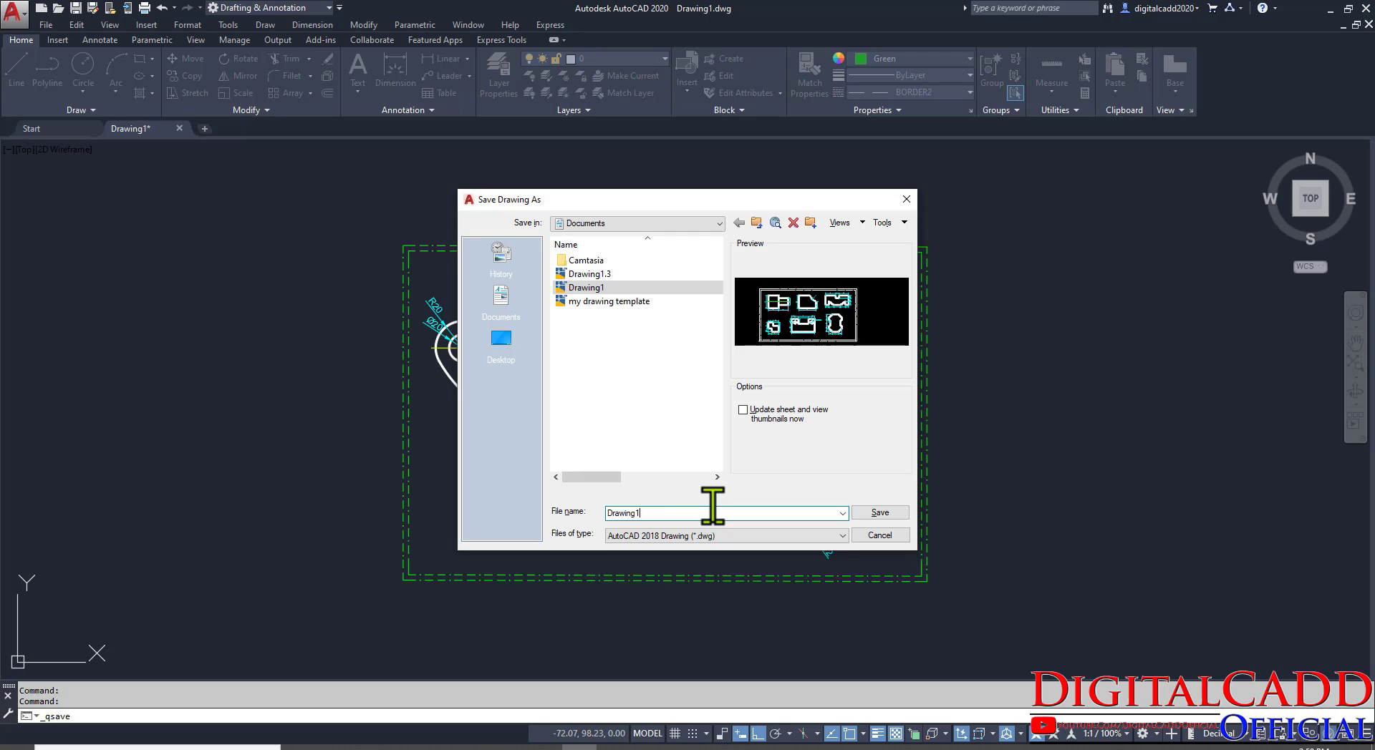
key(Return)
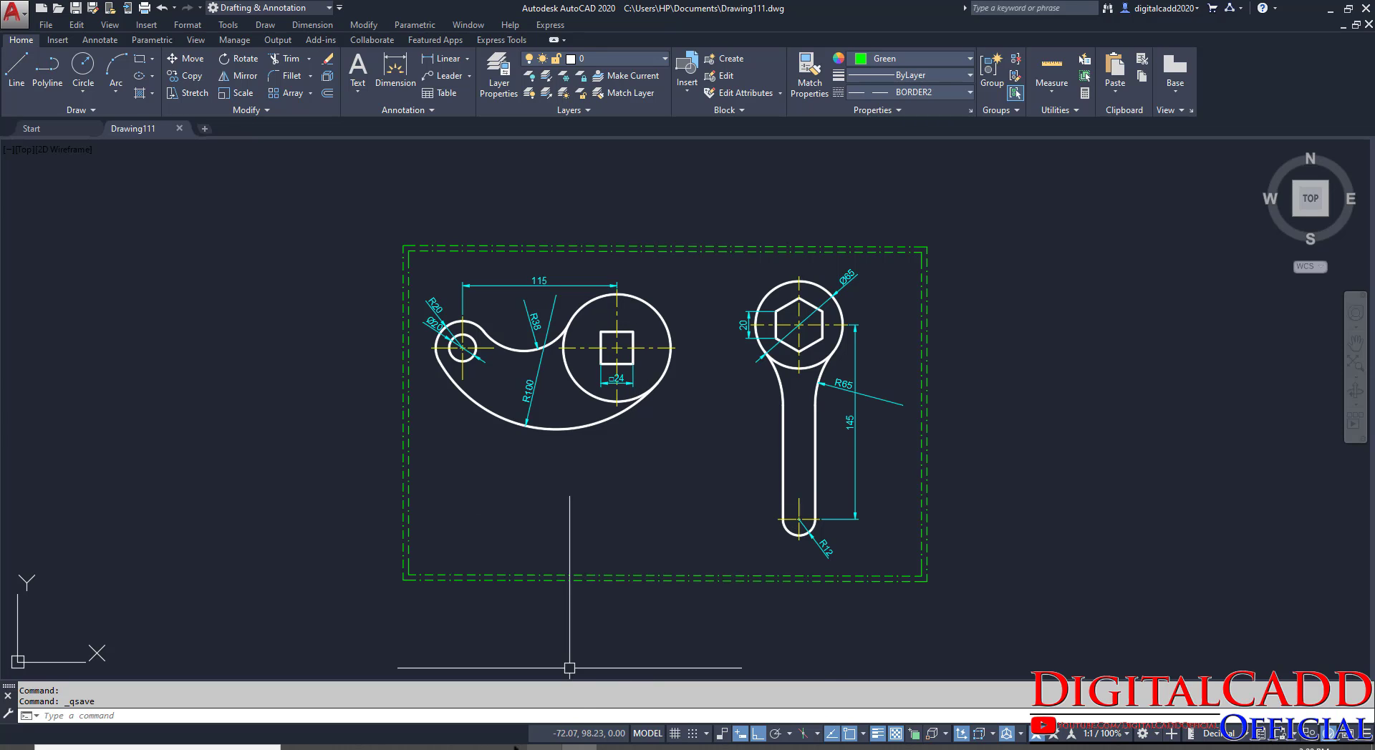
key(alt+Tab)
scroll(210, 326, up, 3)
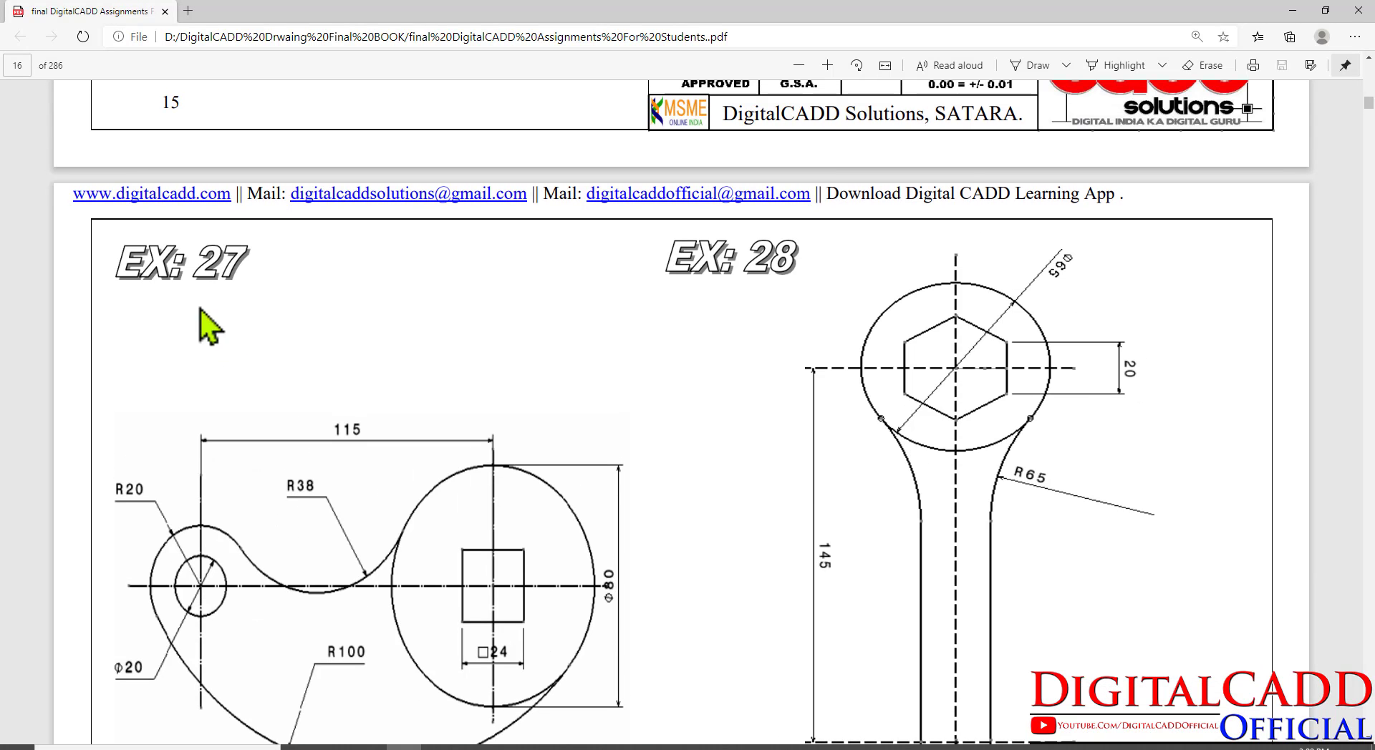
key(alt+Tab)
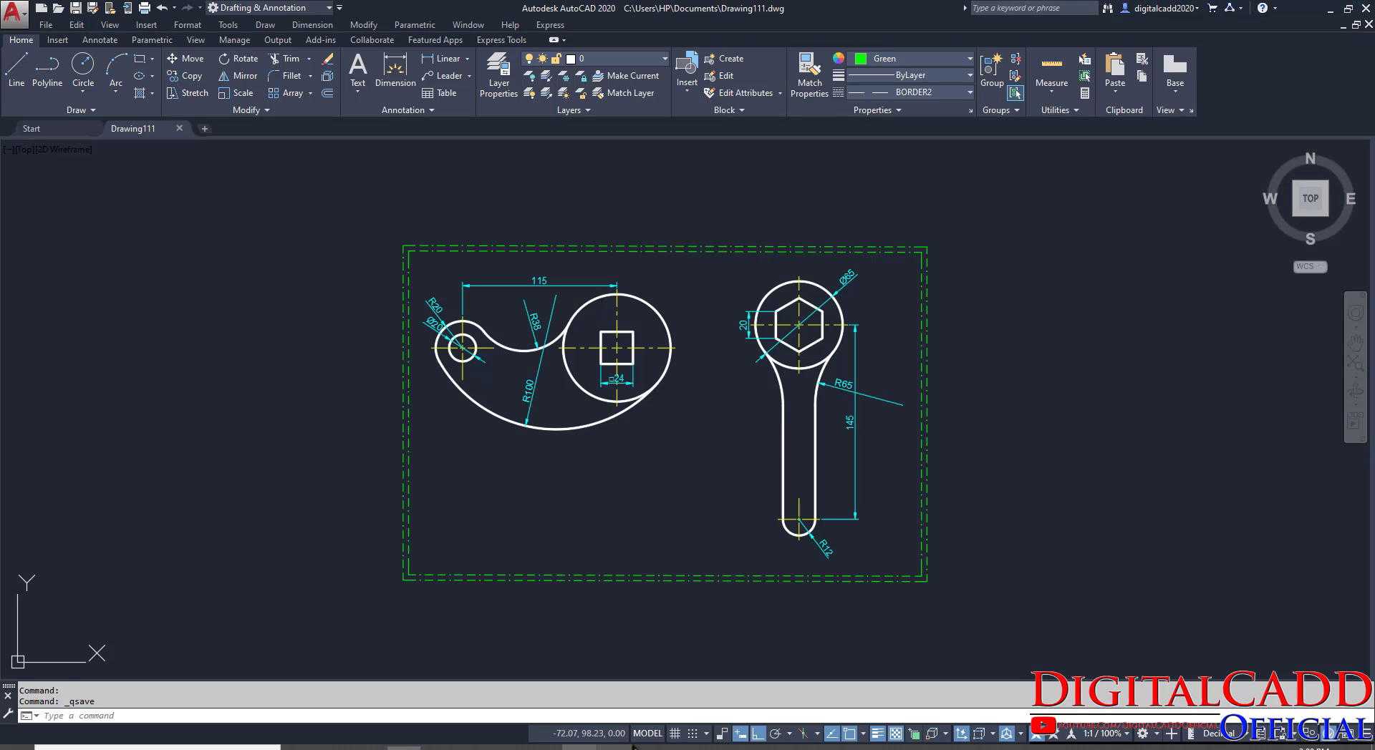
Add the multiline text "EX :27 | 28" at height 20 below the lever drawing.
click(358, 89)
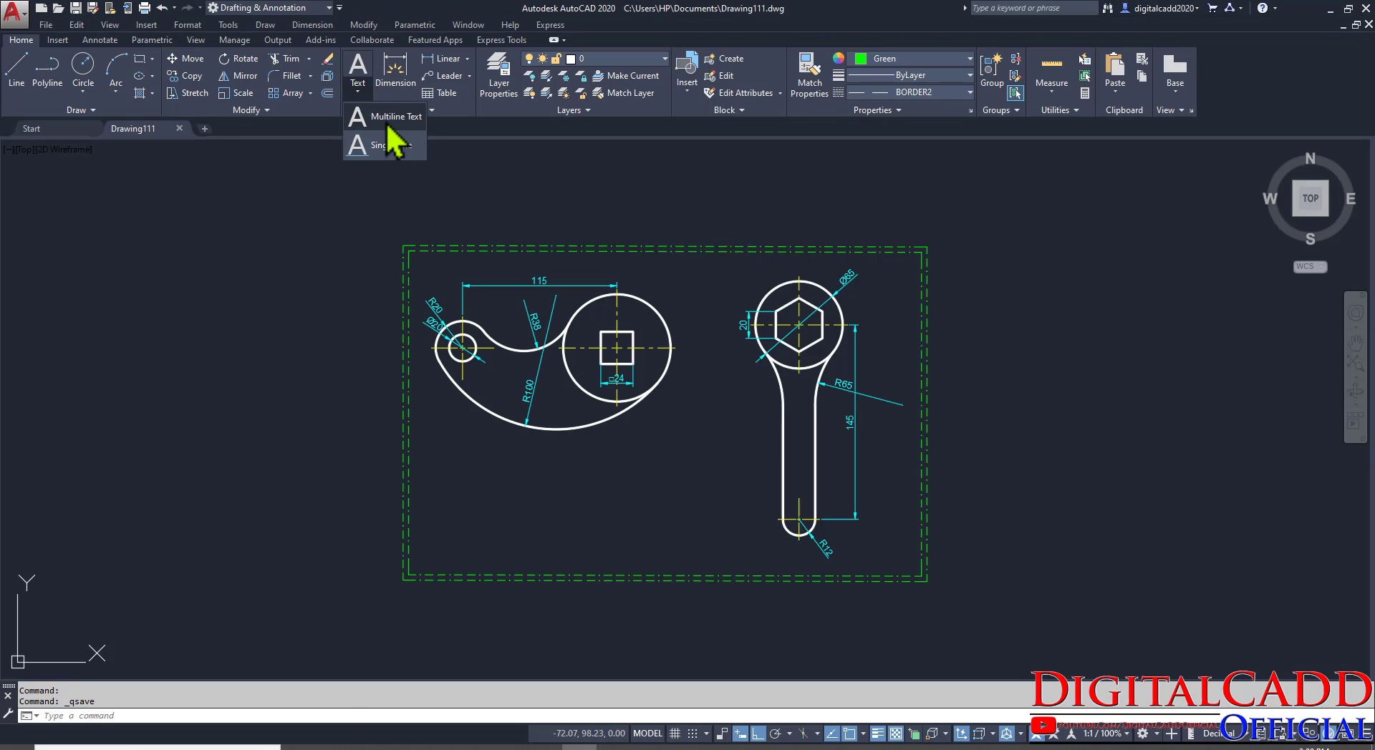
click(389, 119)
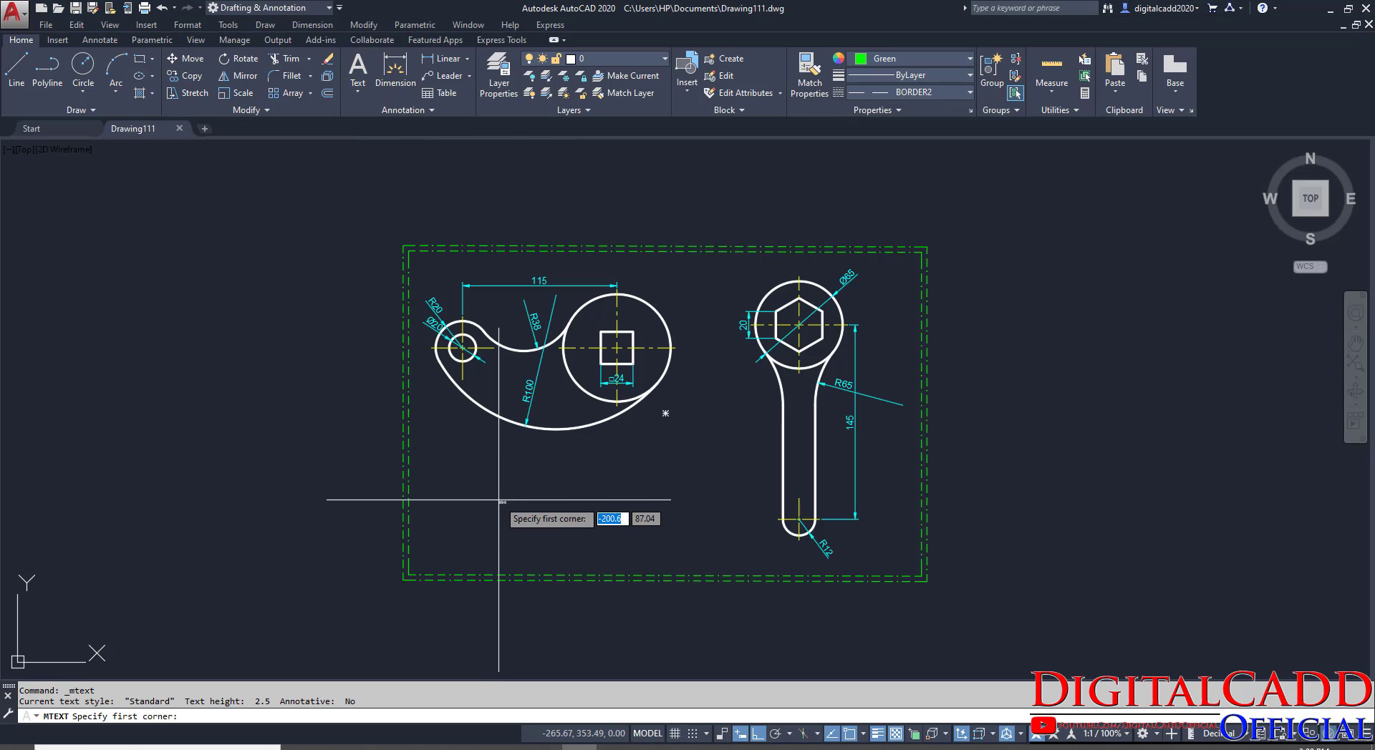
scroll(514, 469, up, 2)
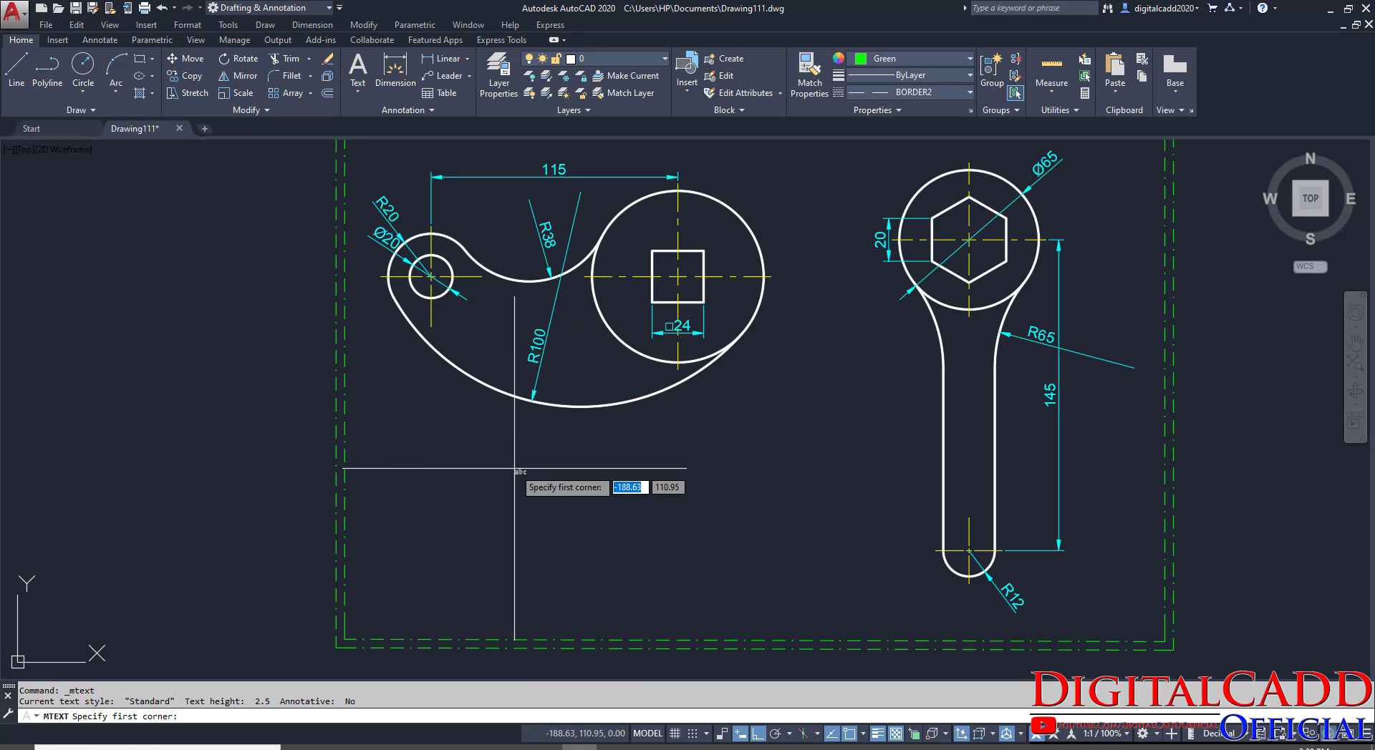
click(357, 90)
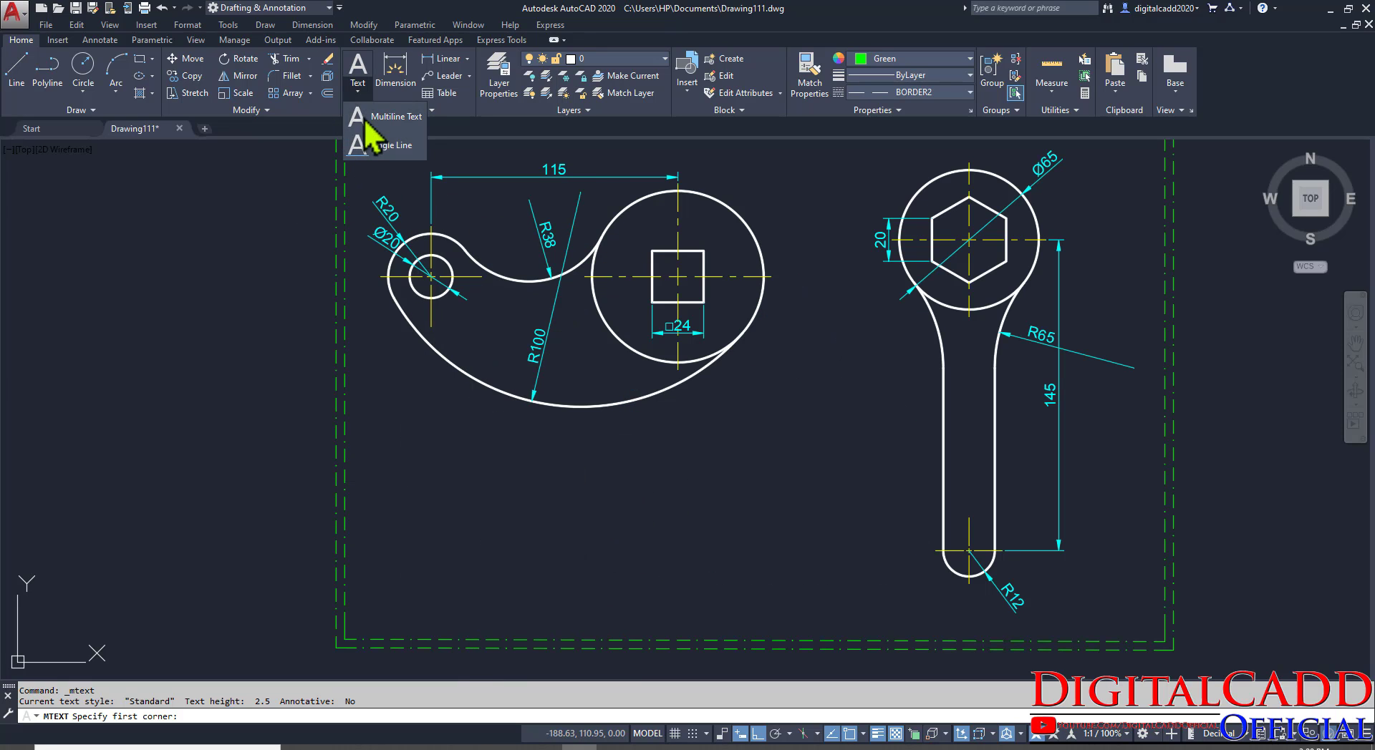
click(380, 117)
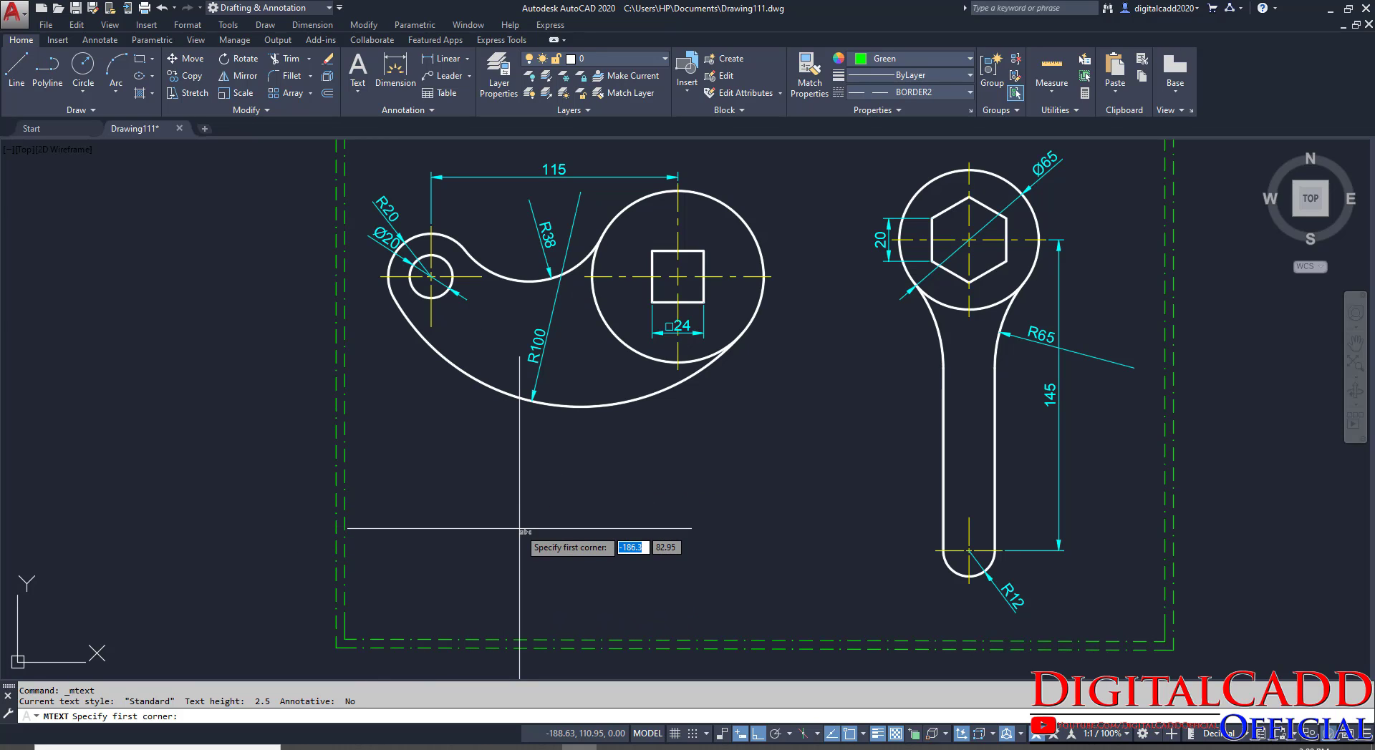
click(357, 90)
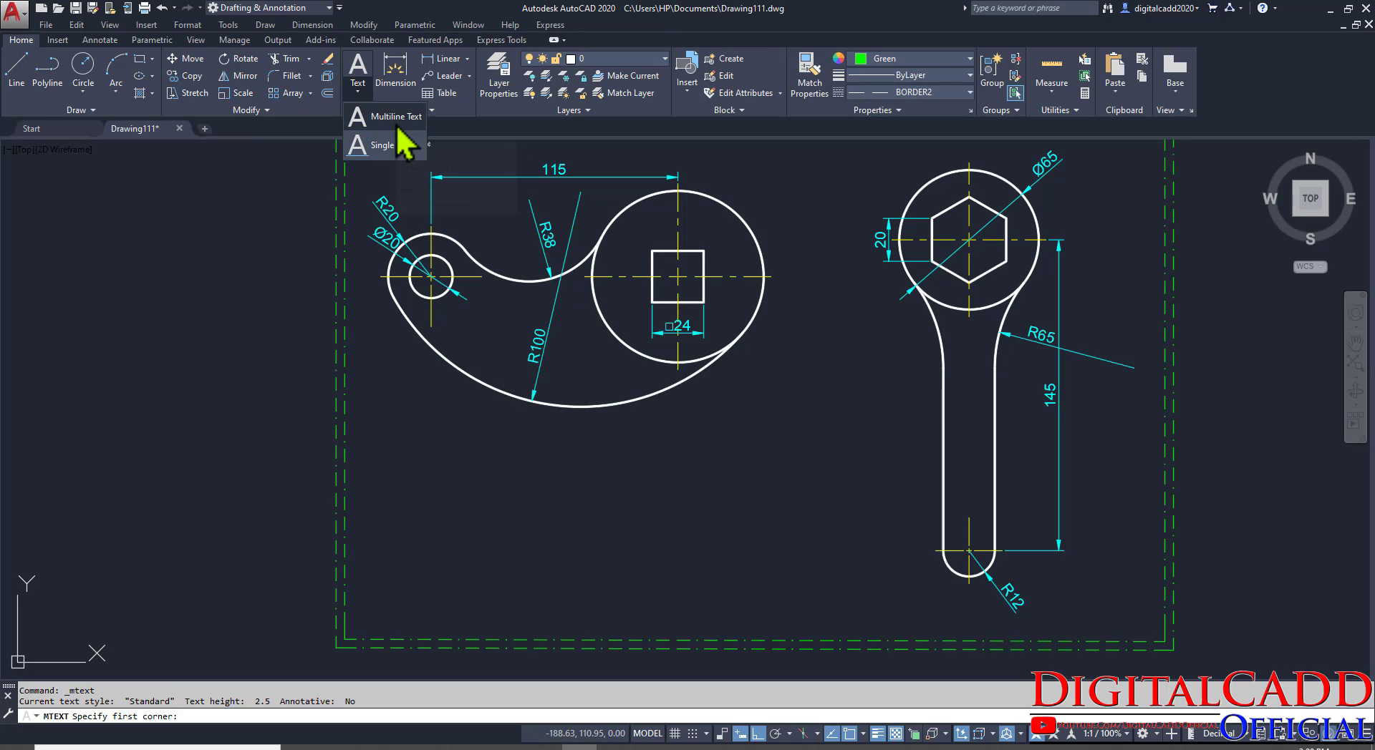
click(397, 120)
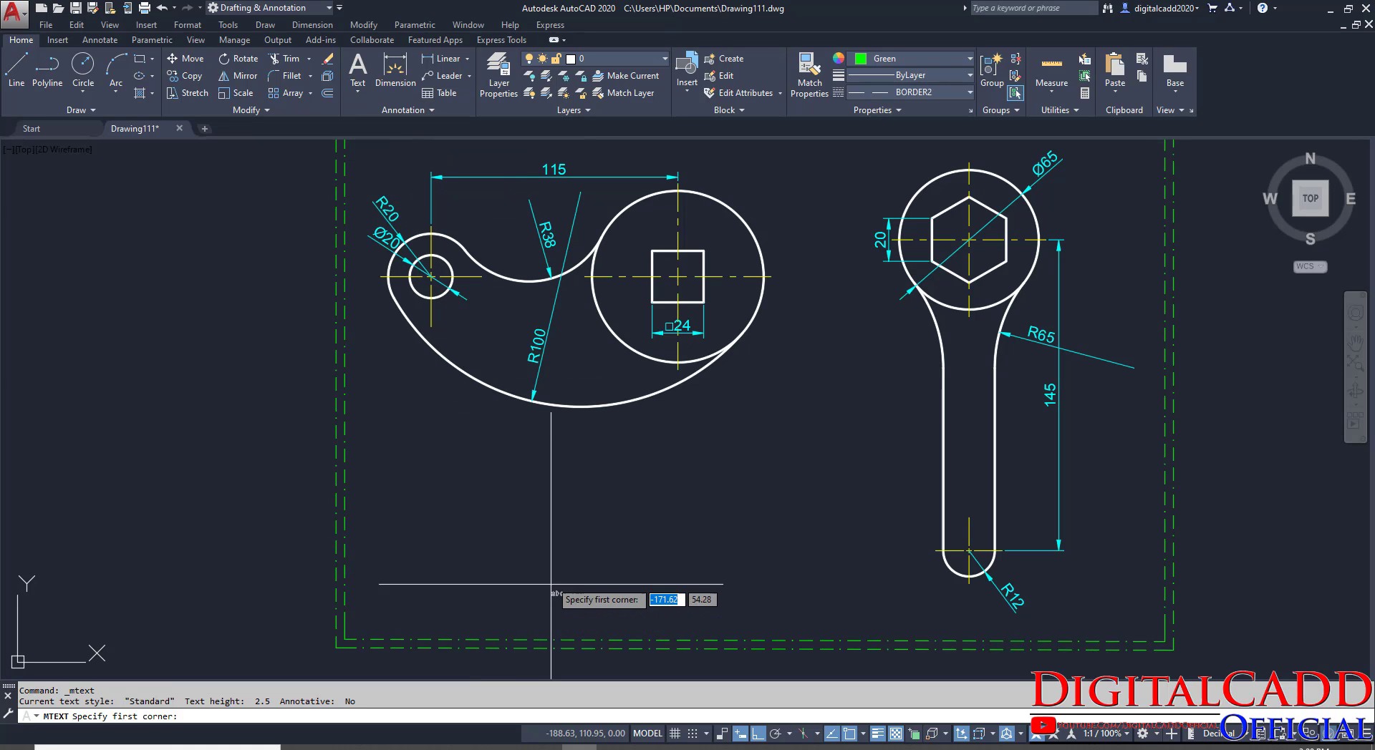
click(492, 493)
click(788, 577)
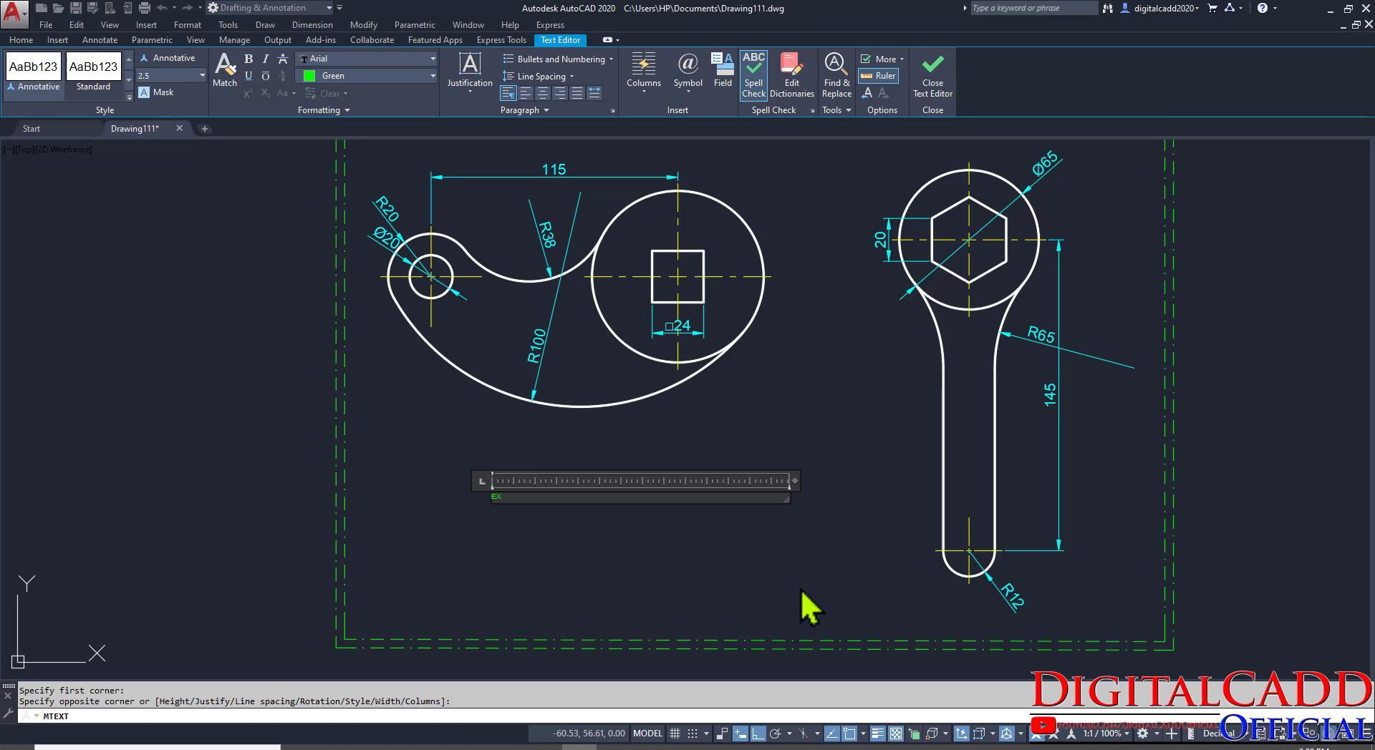
text(EX :27)
text(20)
key(Return)
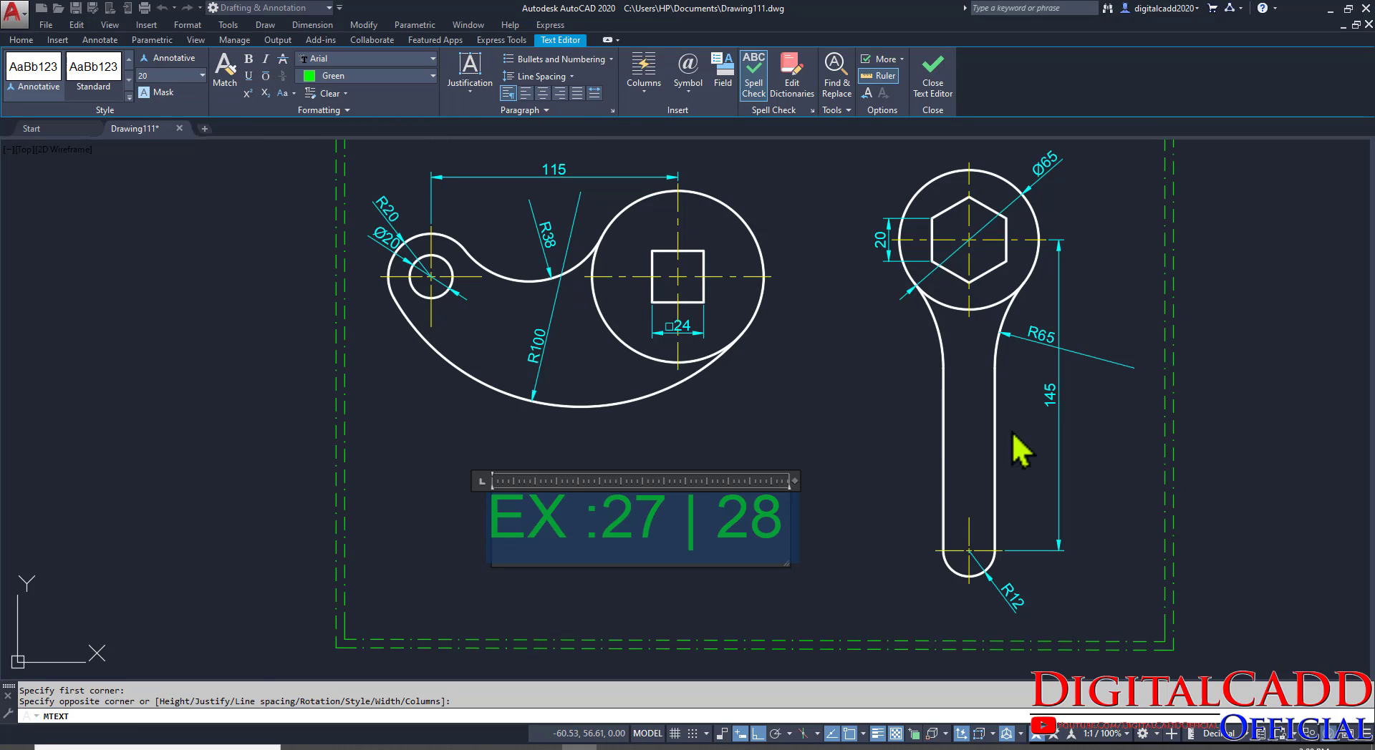
click(808, 517)
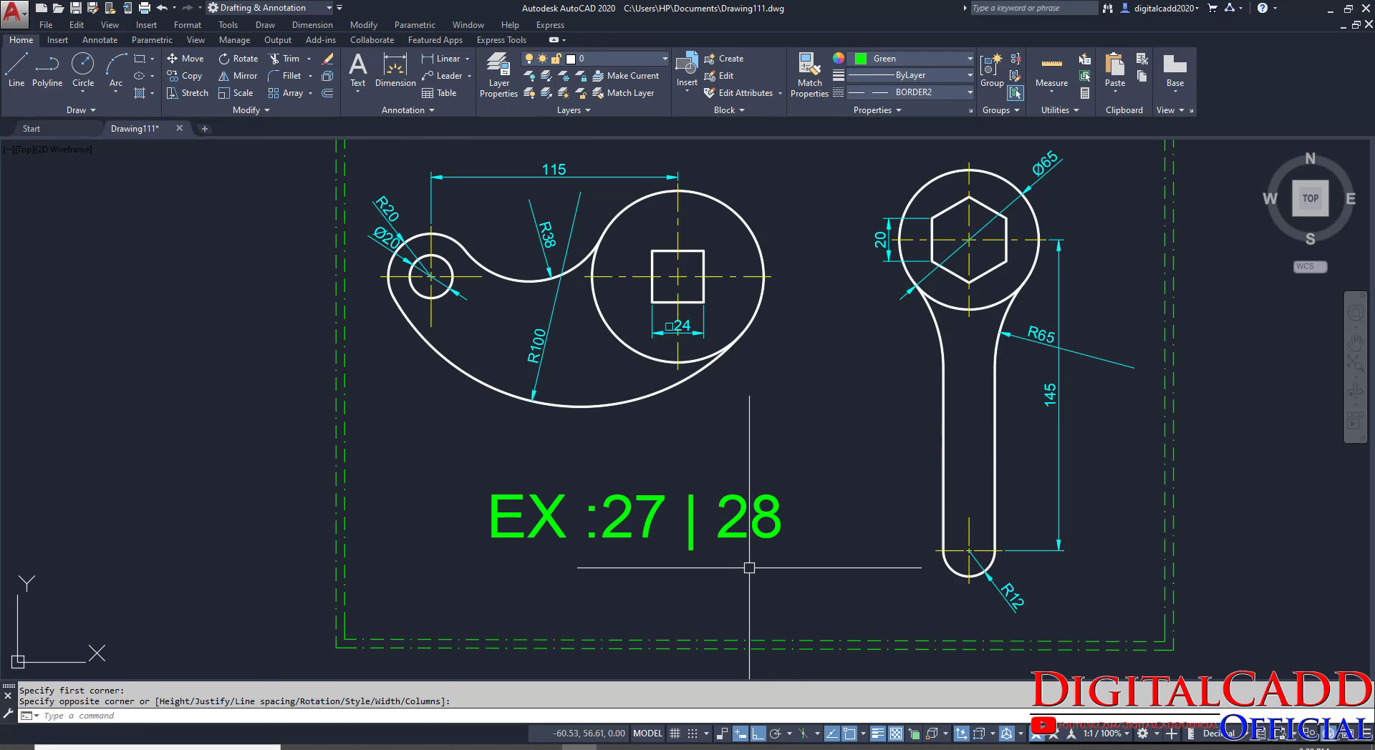
Change the colour of the "EX :27 | 28" label to Magenta.
click(650, 530)
click(903, 60)
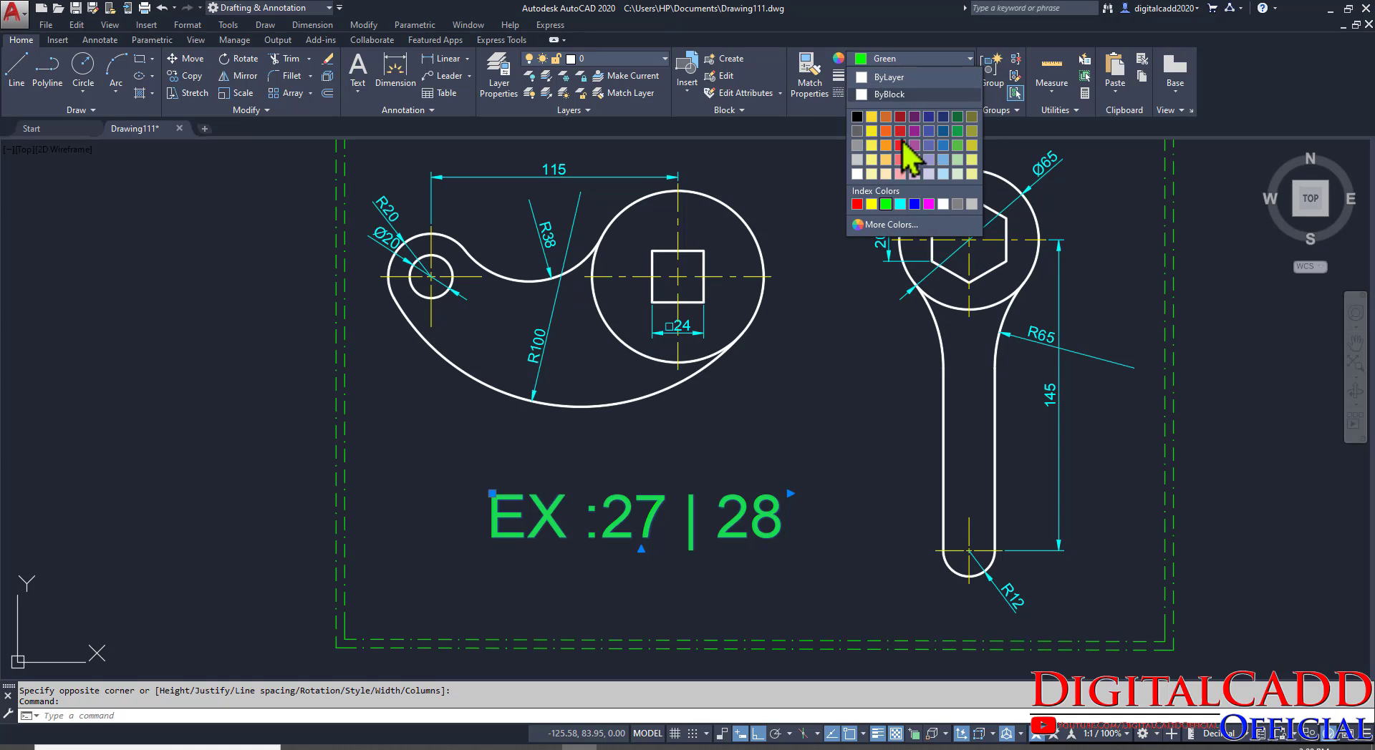
click(928, 204)
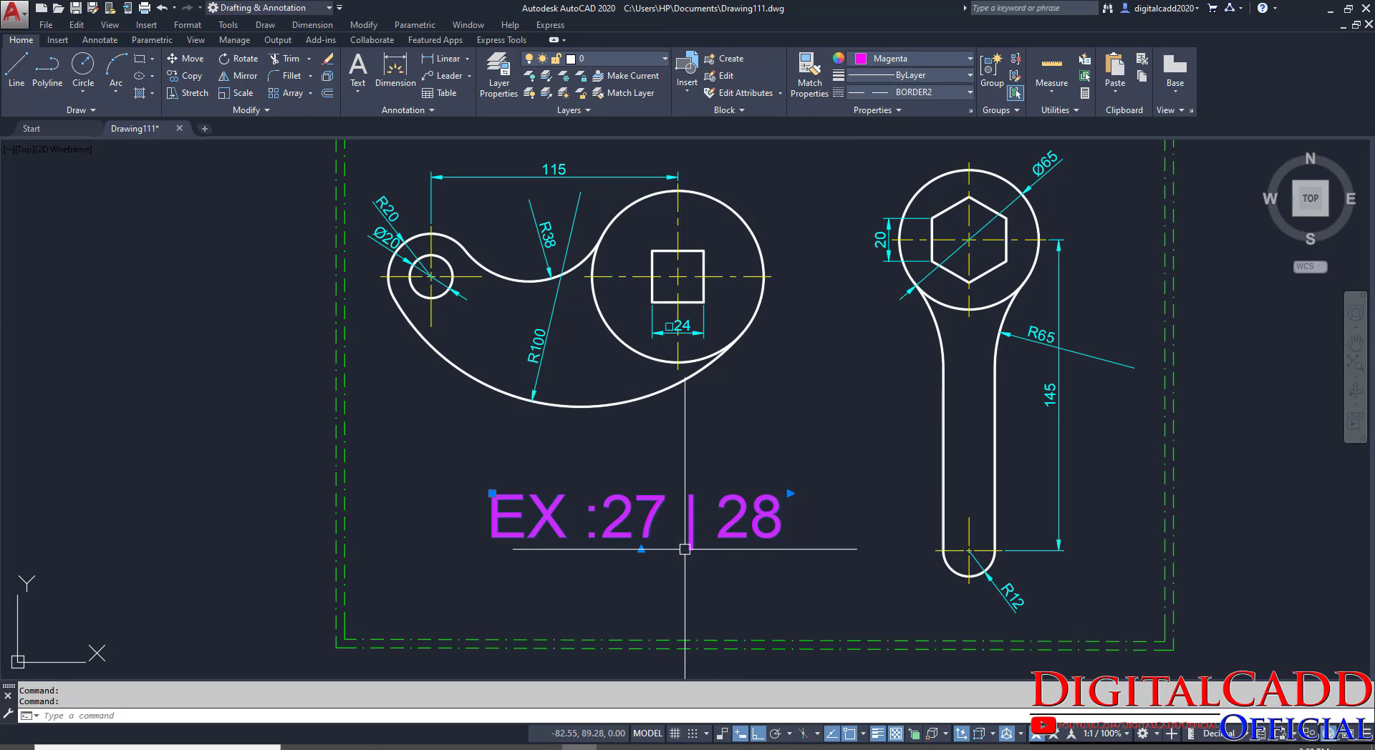
Move the exercise label into the lower-left corner of the border and save the drawing.
drag(741, 514, 611, 602)
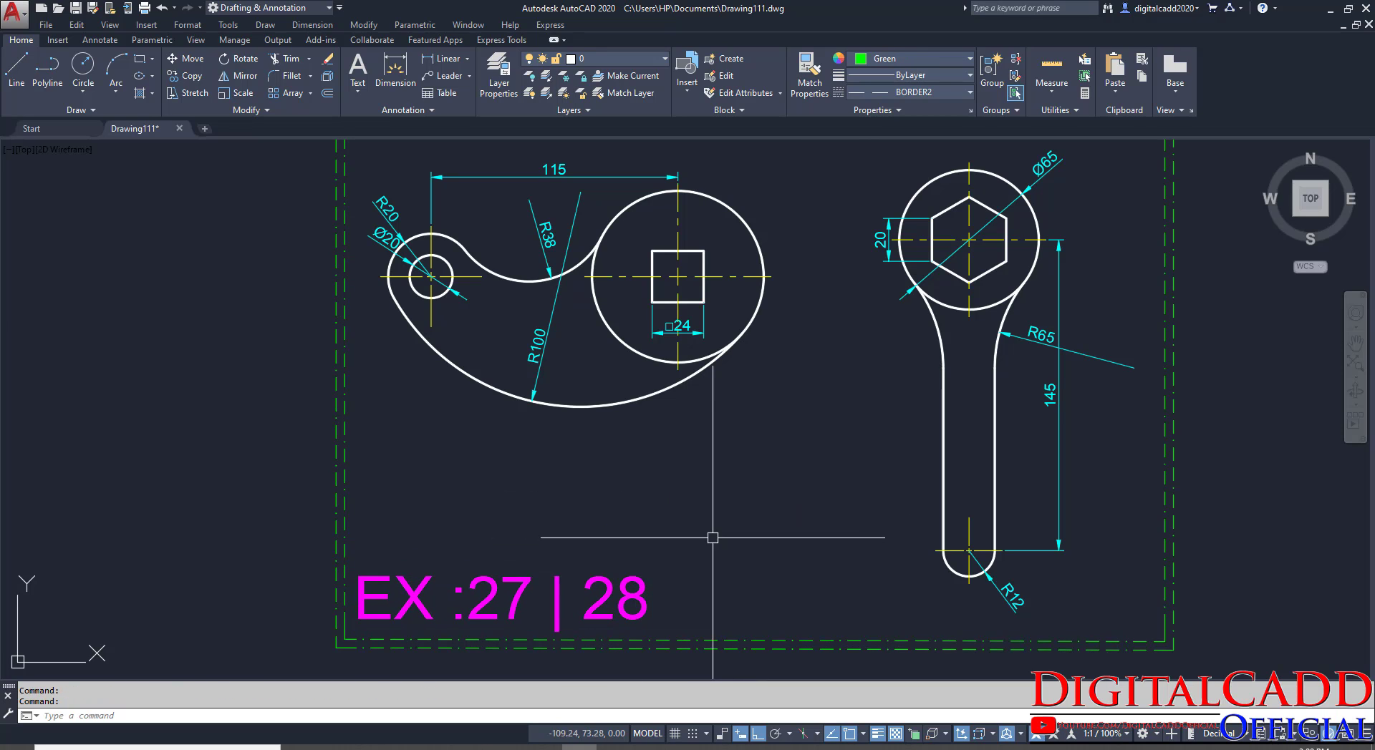
scroll(712, 555, down, 2)
scroll(653, 594, up, 3)
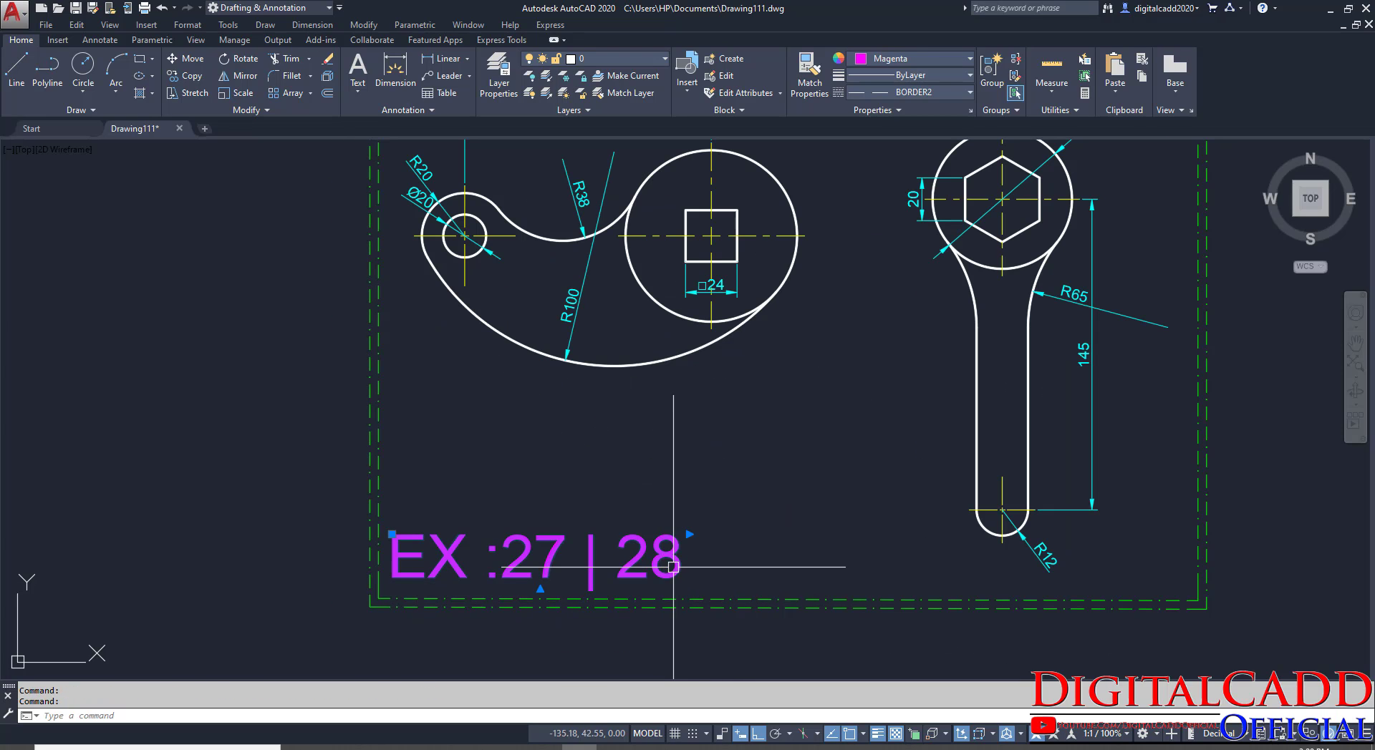
mouse_move(673, 557)
mouse_down()
mouse_move(694, 559)
mouse_move(681, 570)
mouse_move(668, 556)
mouse_up()
scroll(727, 491, down, 3)
middle_drag(727, 492, 664, 519)
key(ctrl+s)
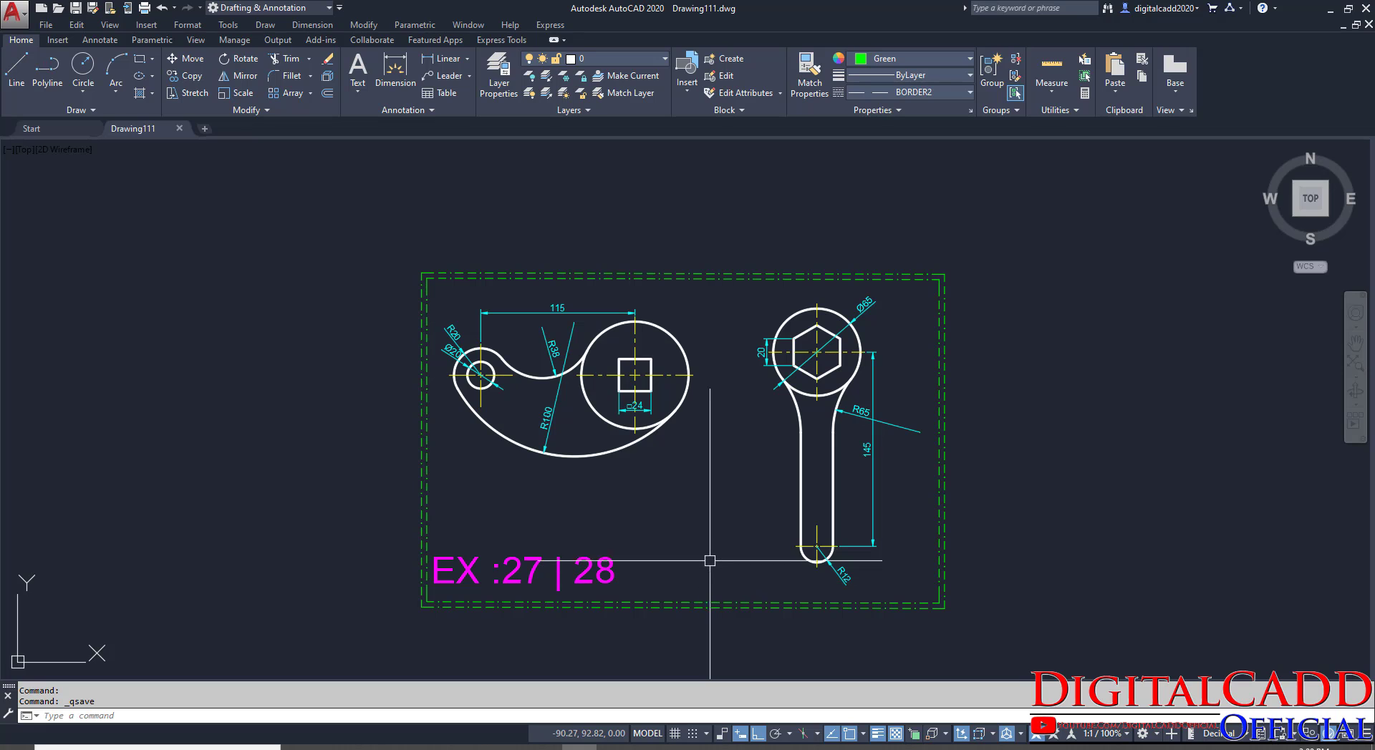
scroll(695, 529, up, 3)
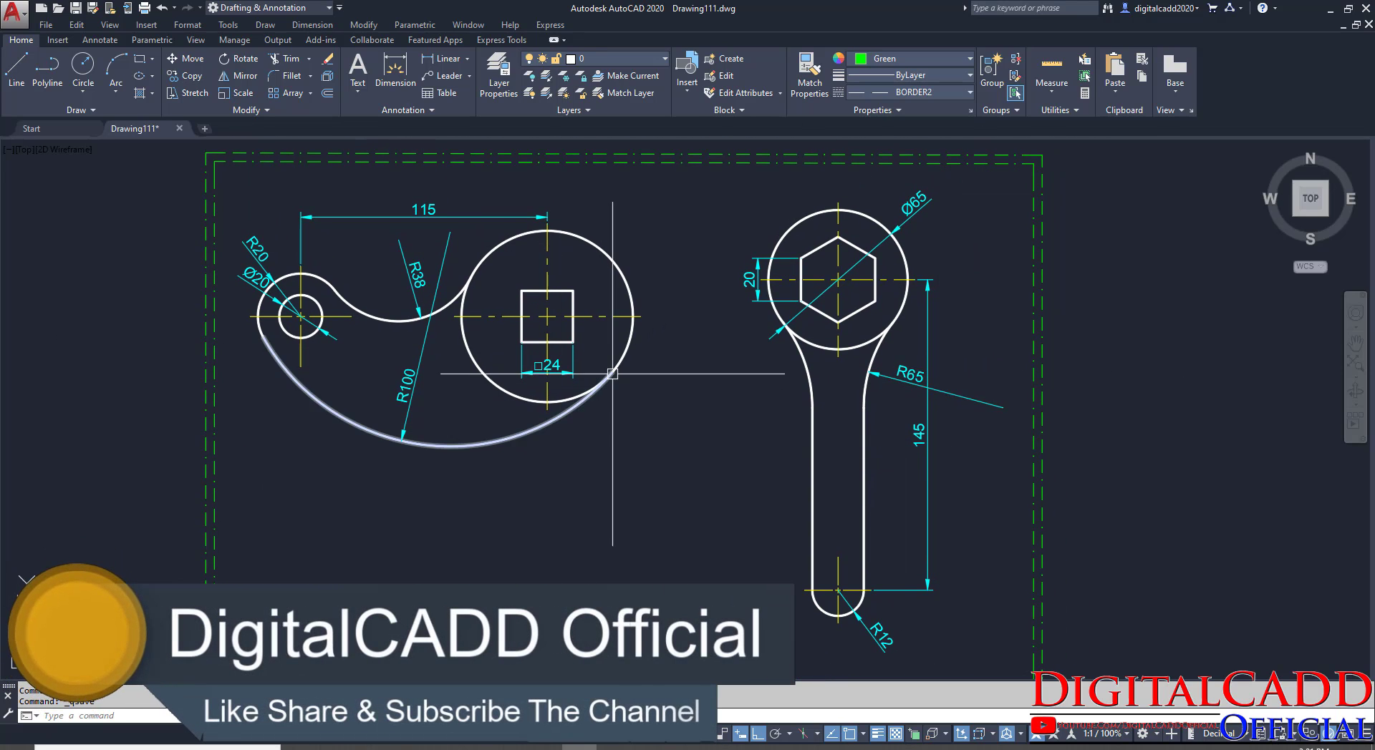
scroll(698, 459, down, 3)
middle_drag(608, 464, 662, 459)
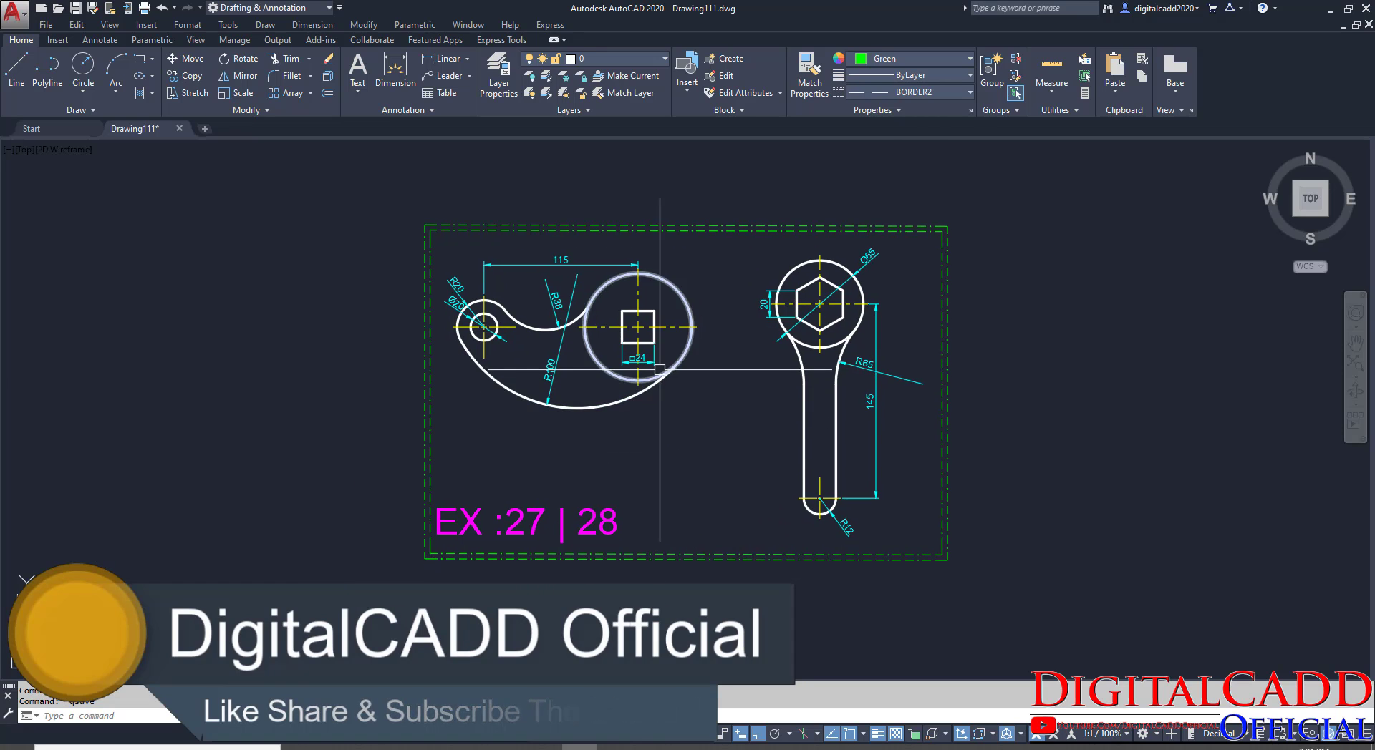
scroll(660, 370, up, 3)
middle_drag(775, 454, 722, 453)
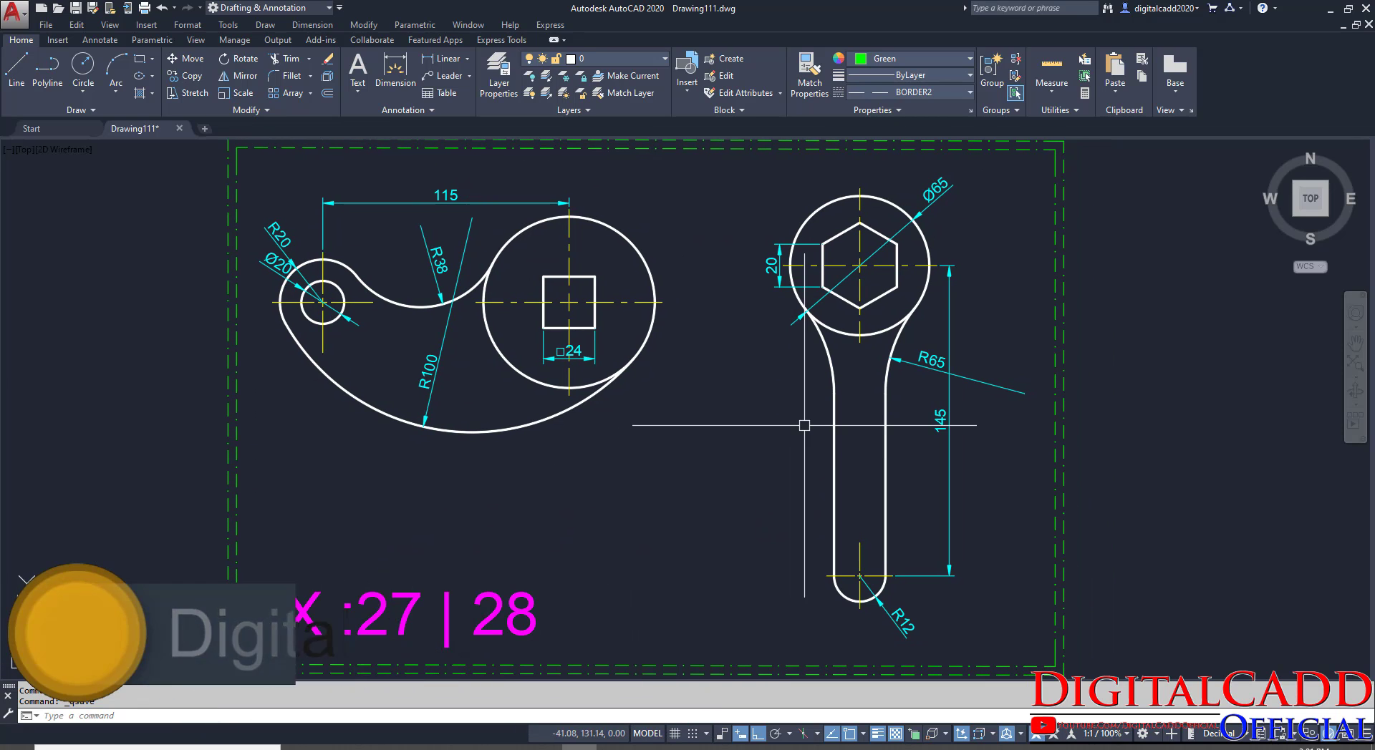
Turn on Clean Screen for the finished sheet and save the drawing again.
key(ctrl+0)
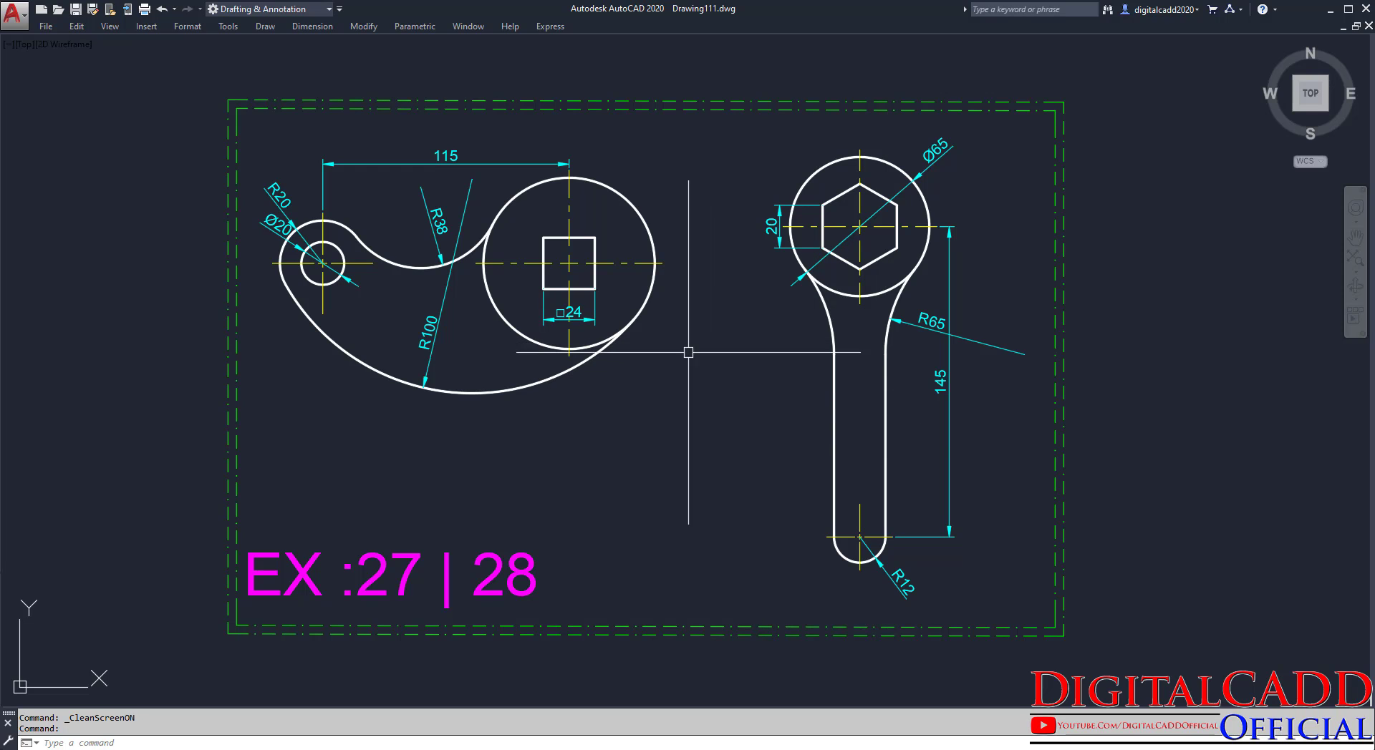
middle_drag(823, 327, 819, 334)
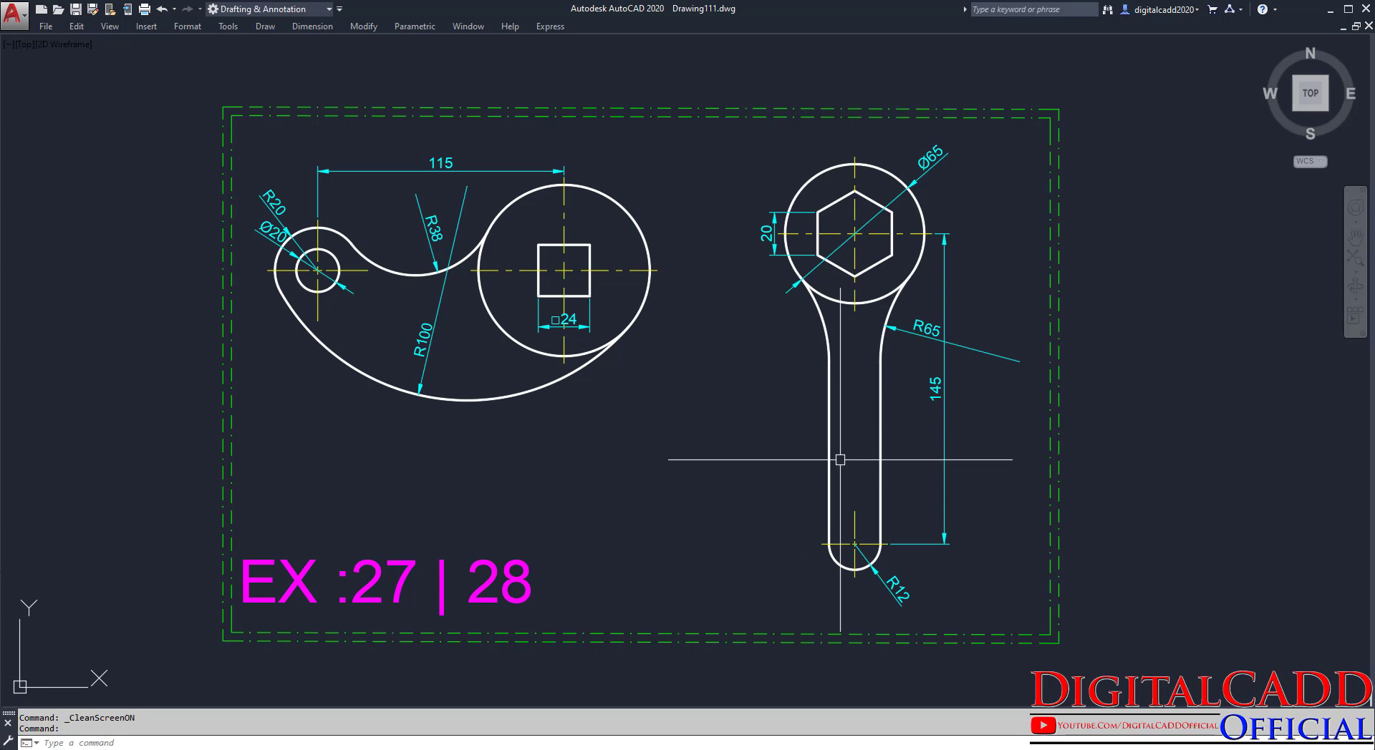
click(1330, 10)
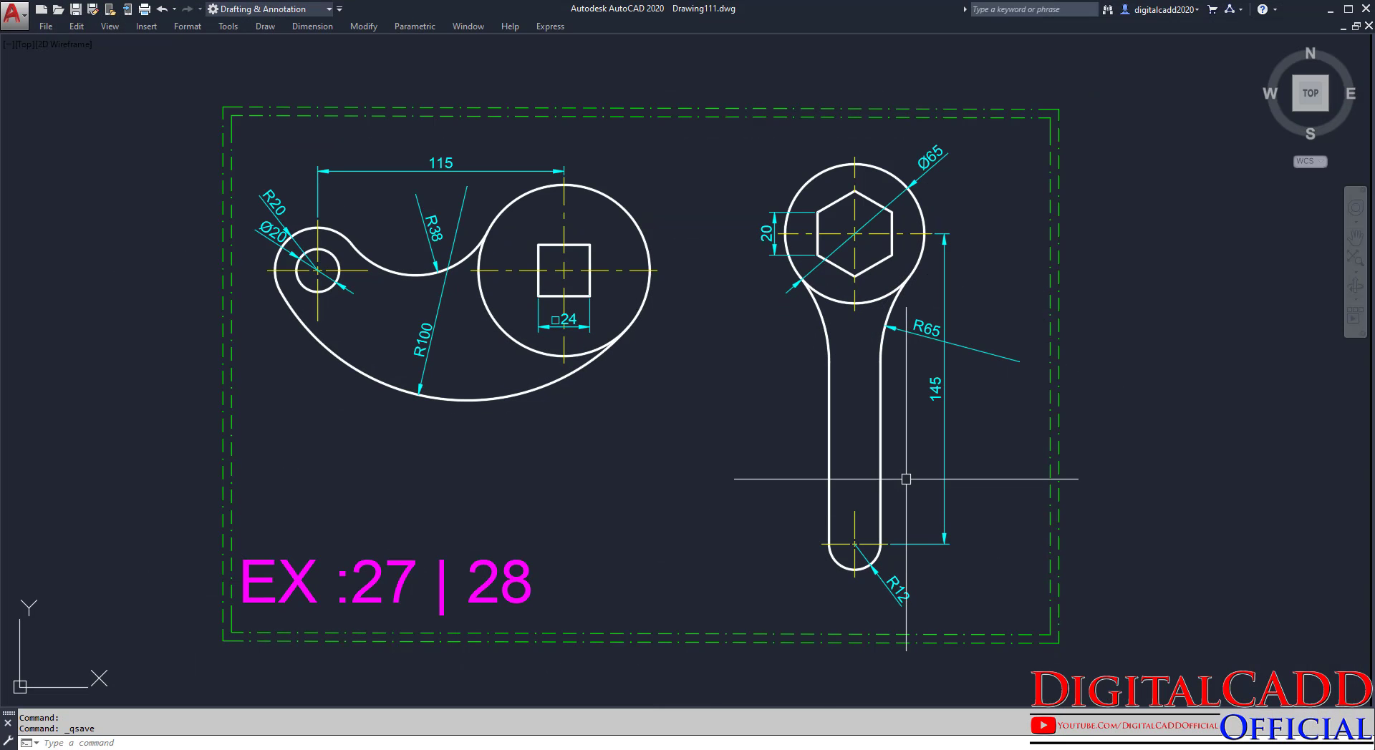
middle_drag(828, 542, 797, 538)
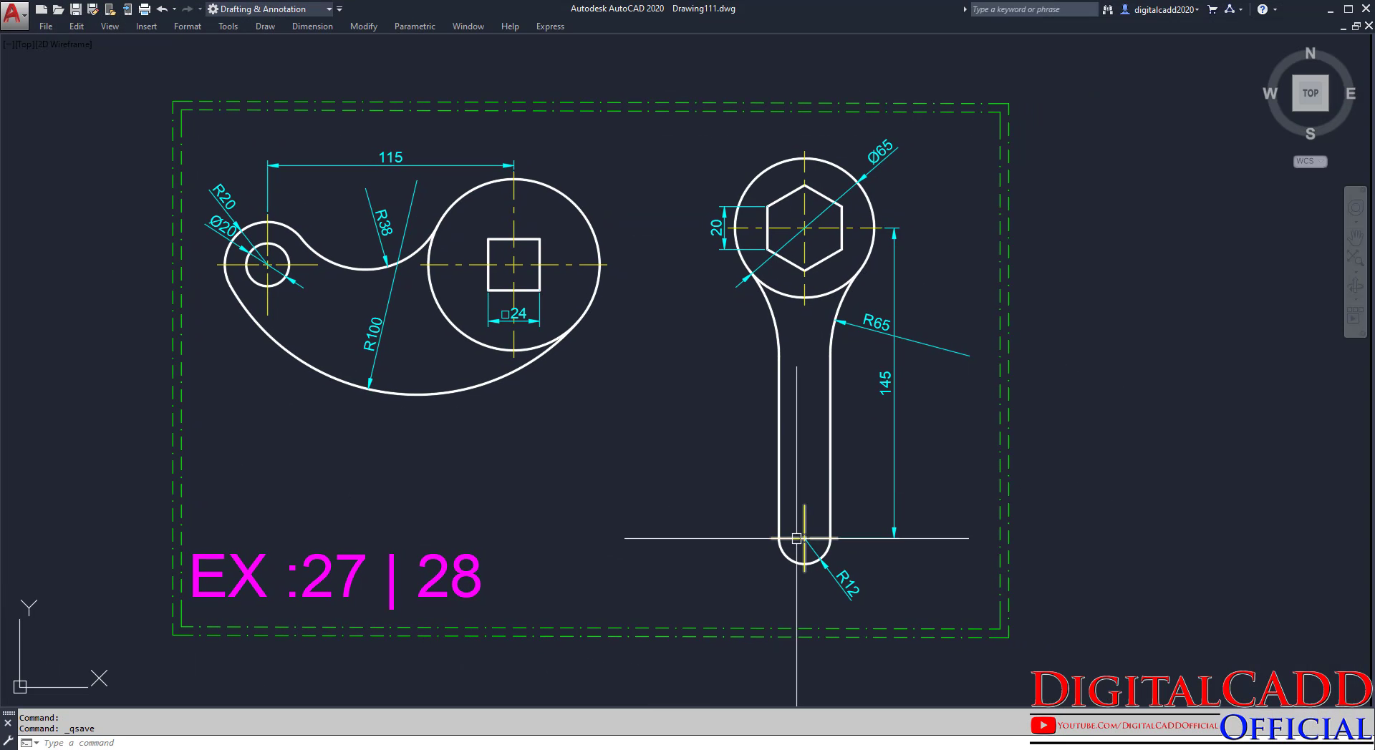